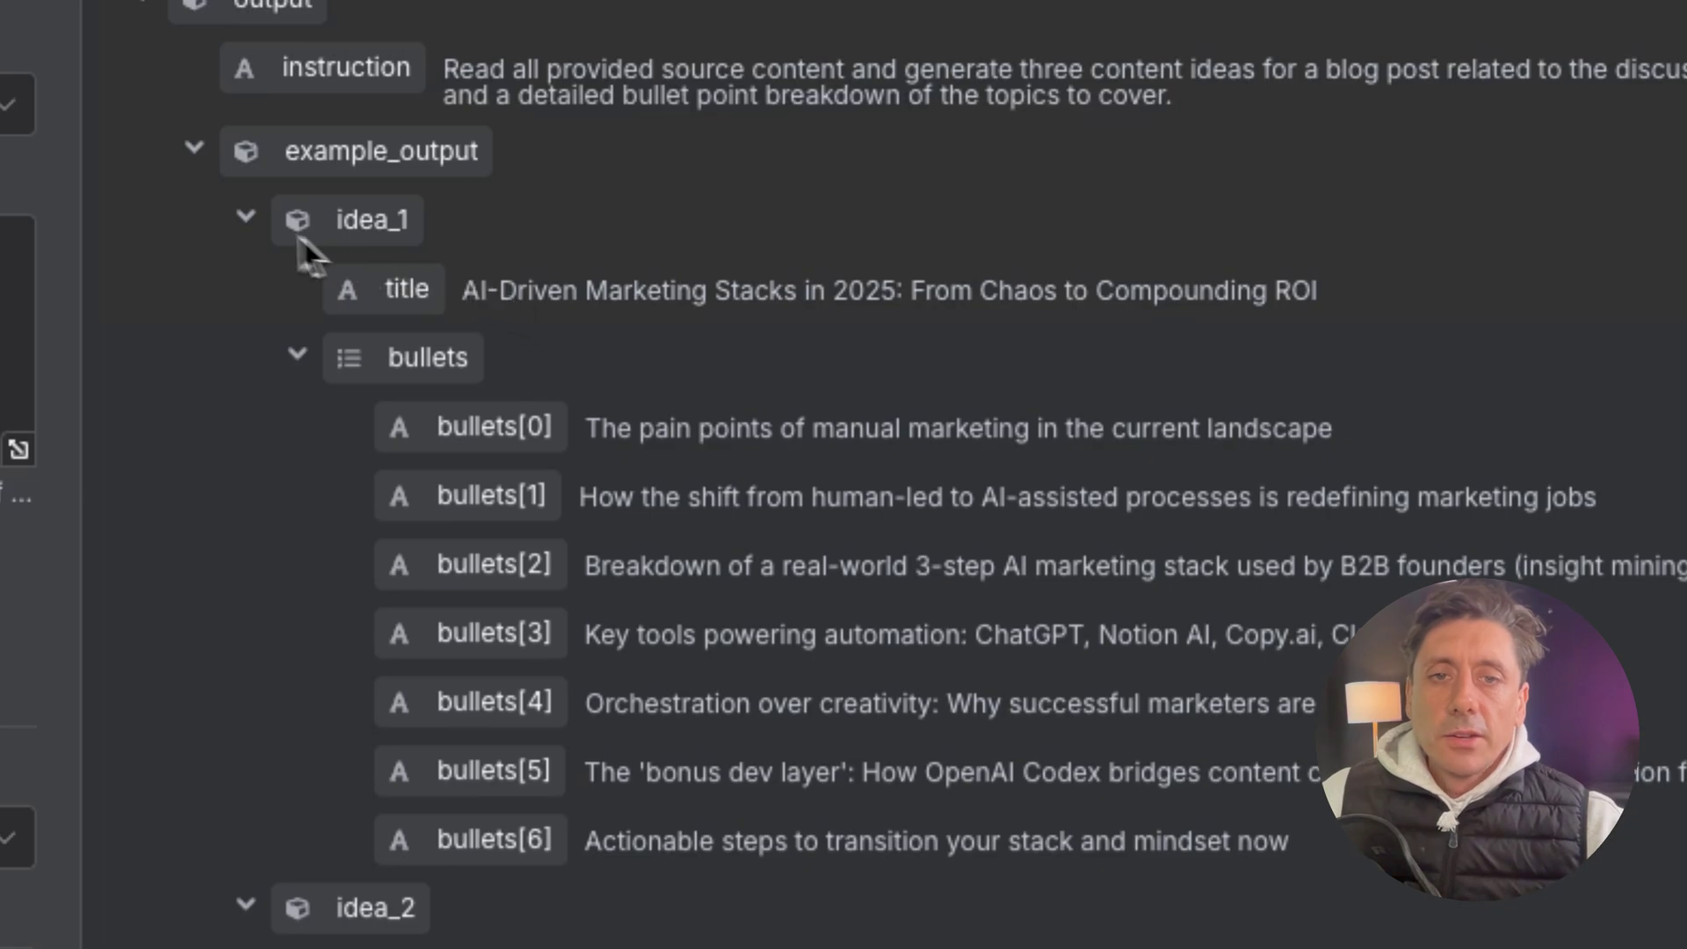
Collapse idea_1, idea_2 and idea_3 under example_output in the LLM chain's output.
{"action": "left_click", "coordinate": [245, 220]}
{"action": "left_click", "coordinate": [245, 286]}
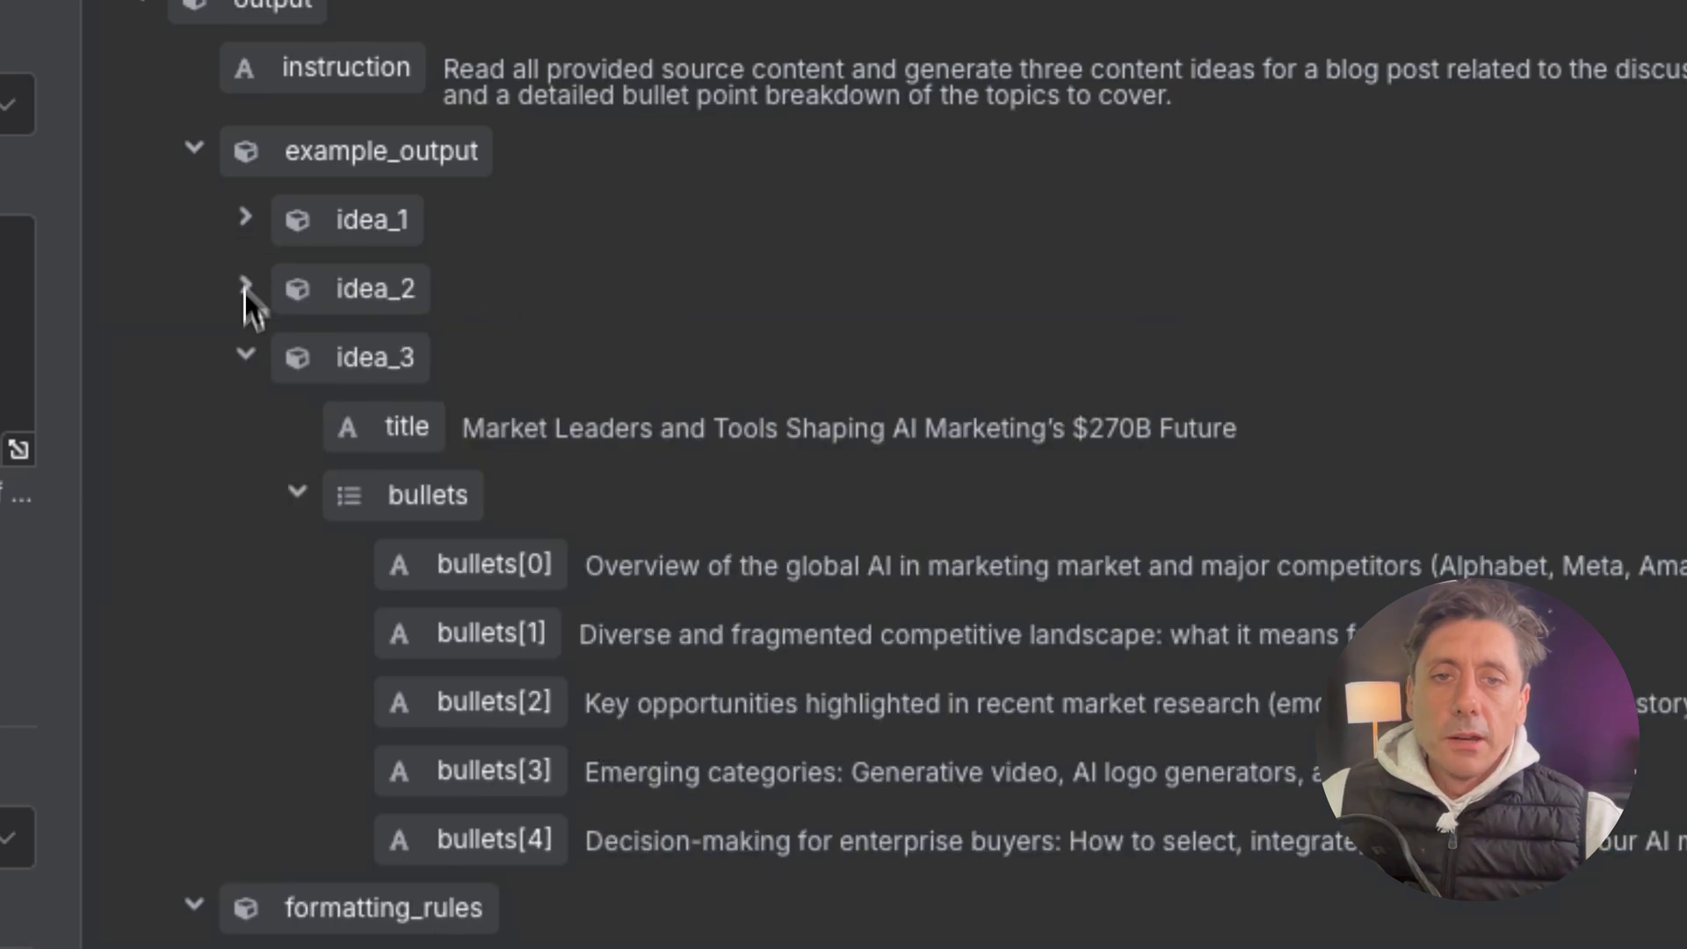
{"action": "left_click", "coordinate": [246, 360]}
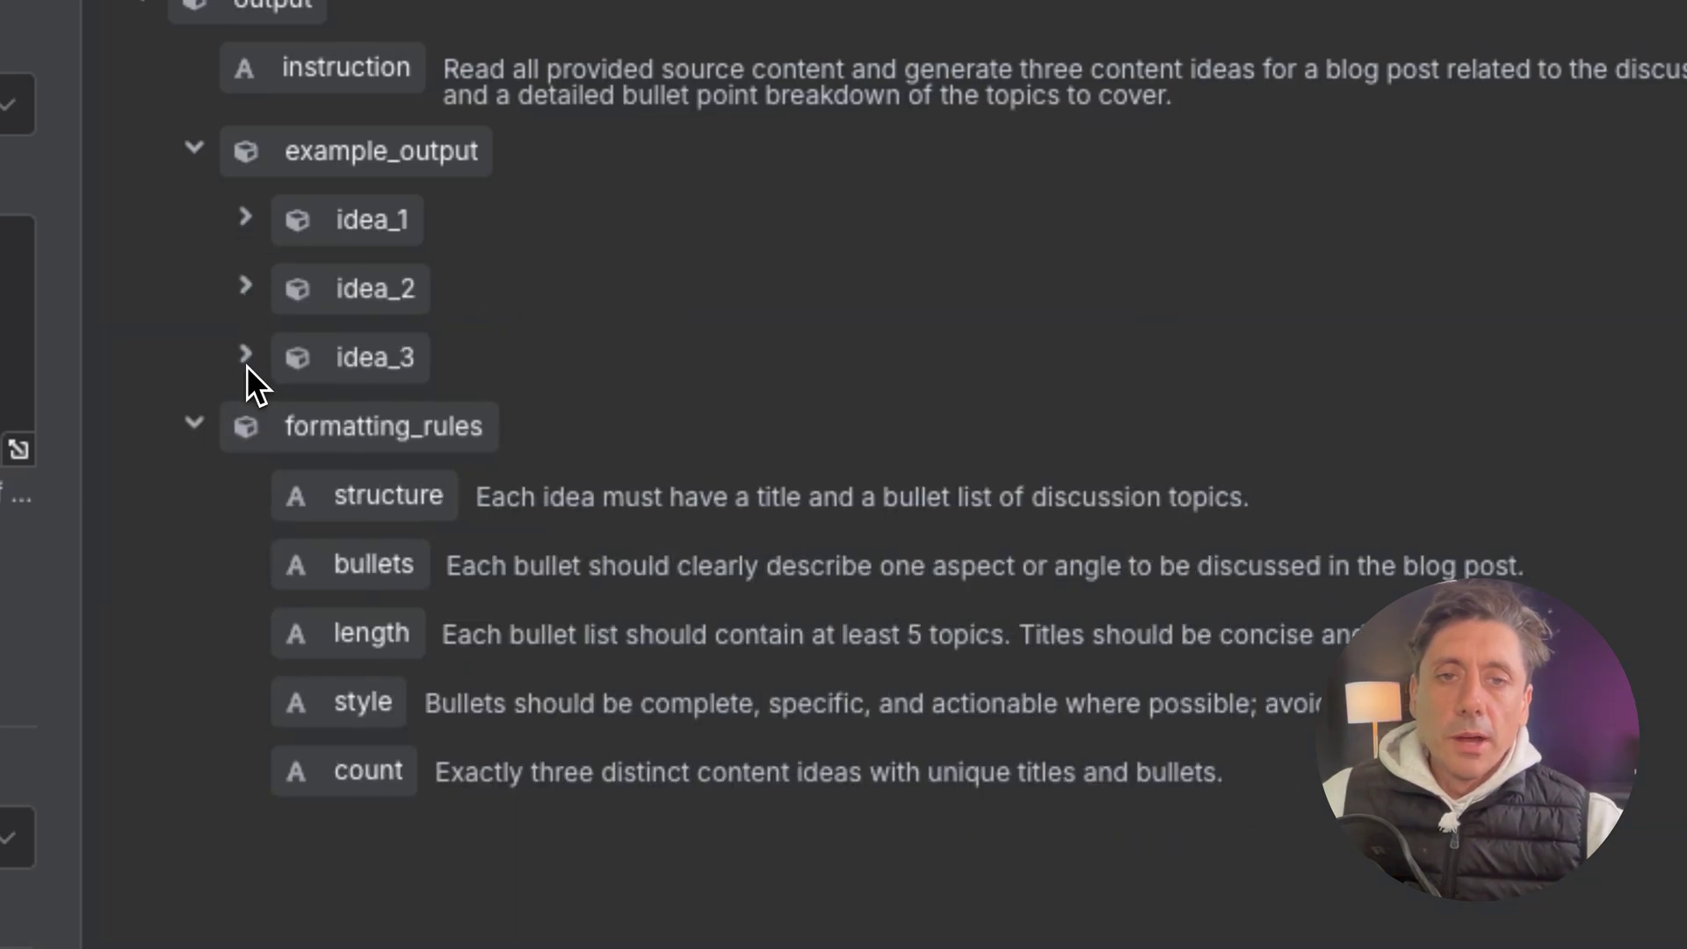
Expand idea_1 and idea_2, review the example ideas' titles and bullets, and collapse all three ideas again.
{"action": "left_click", "coordinate": [247, 220]}
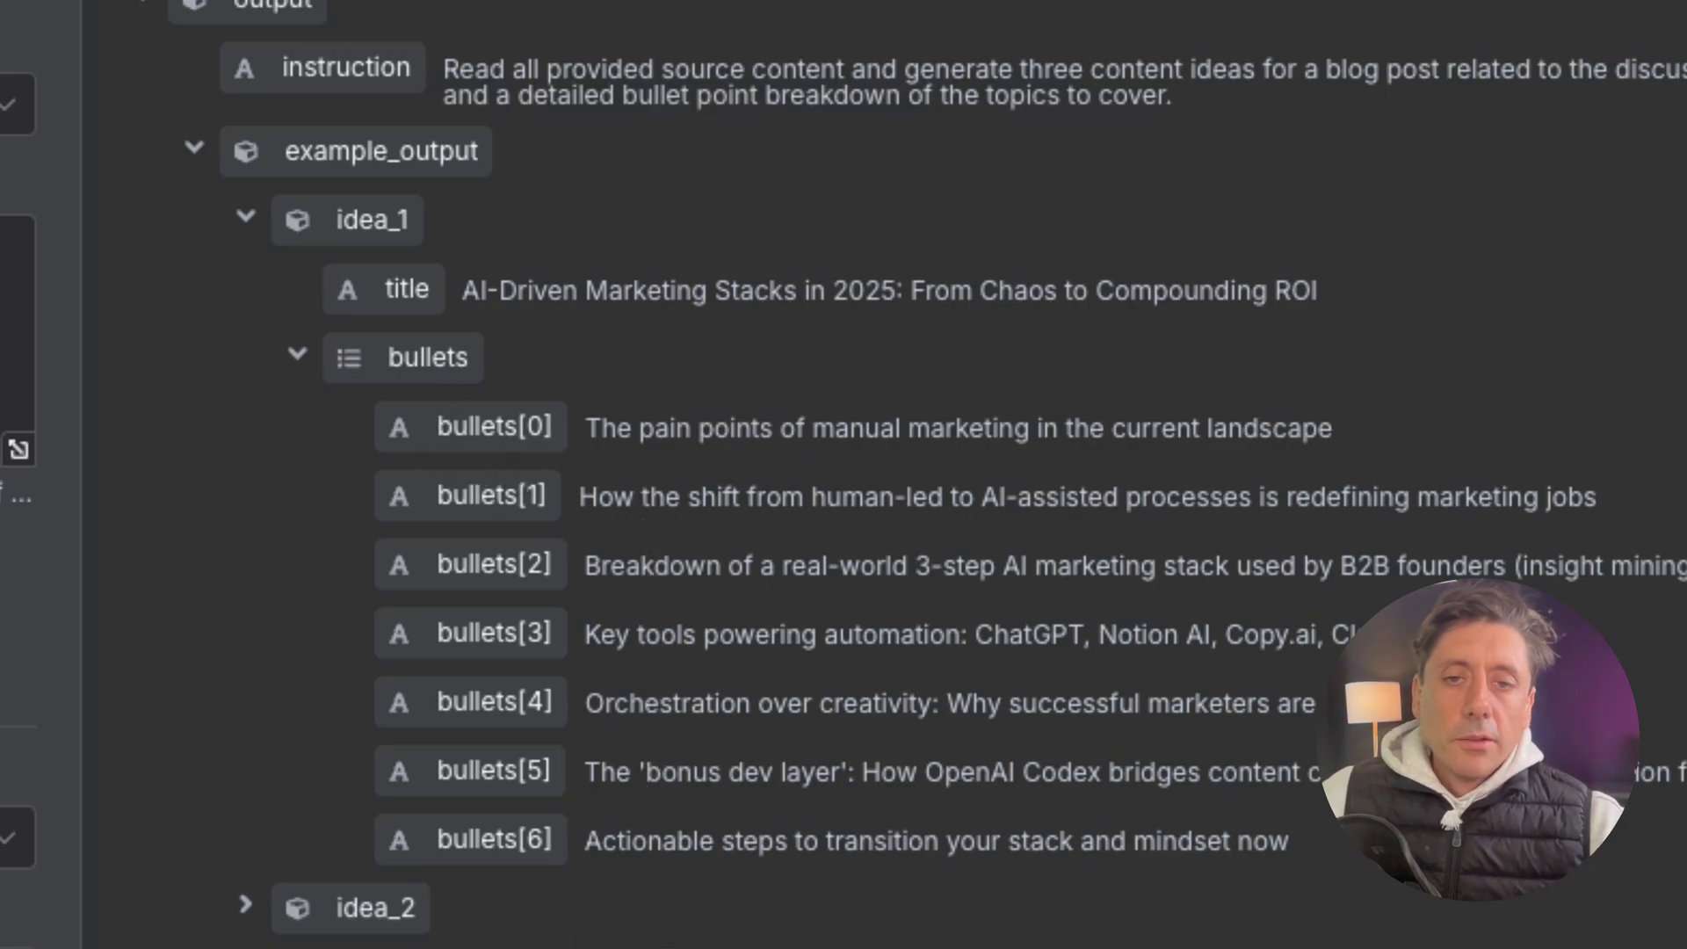
{"action": "left_click", "coordinate": [255, 896]}
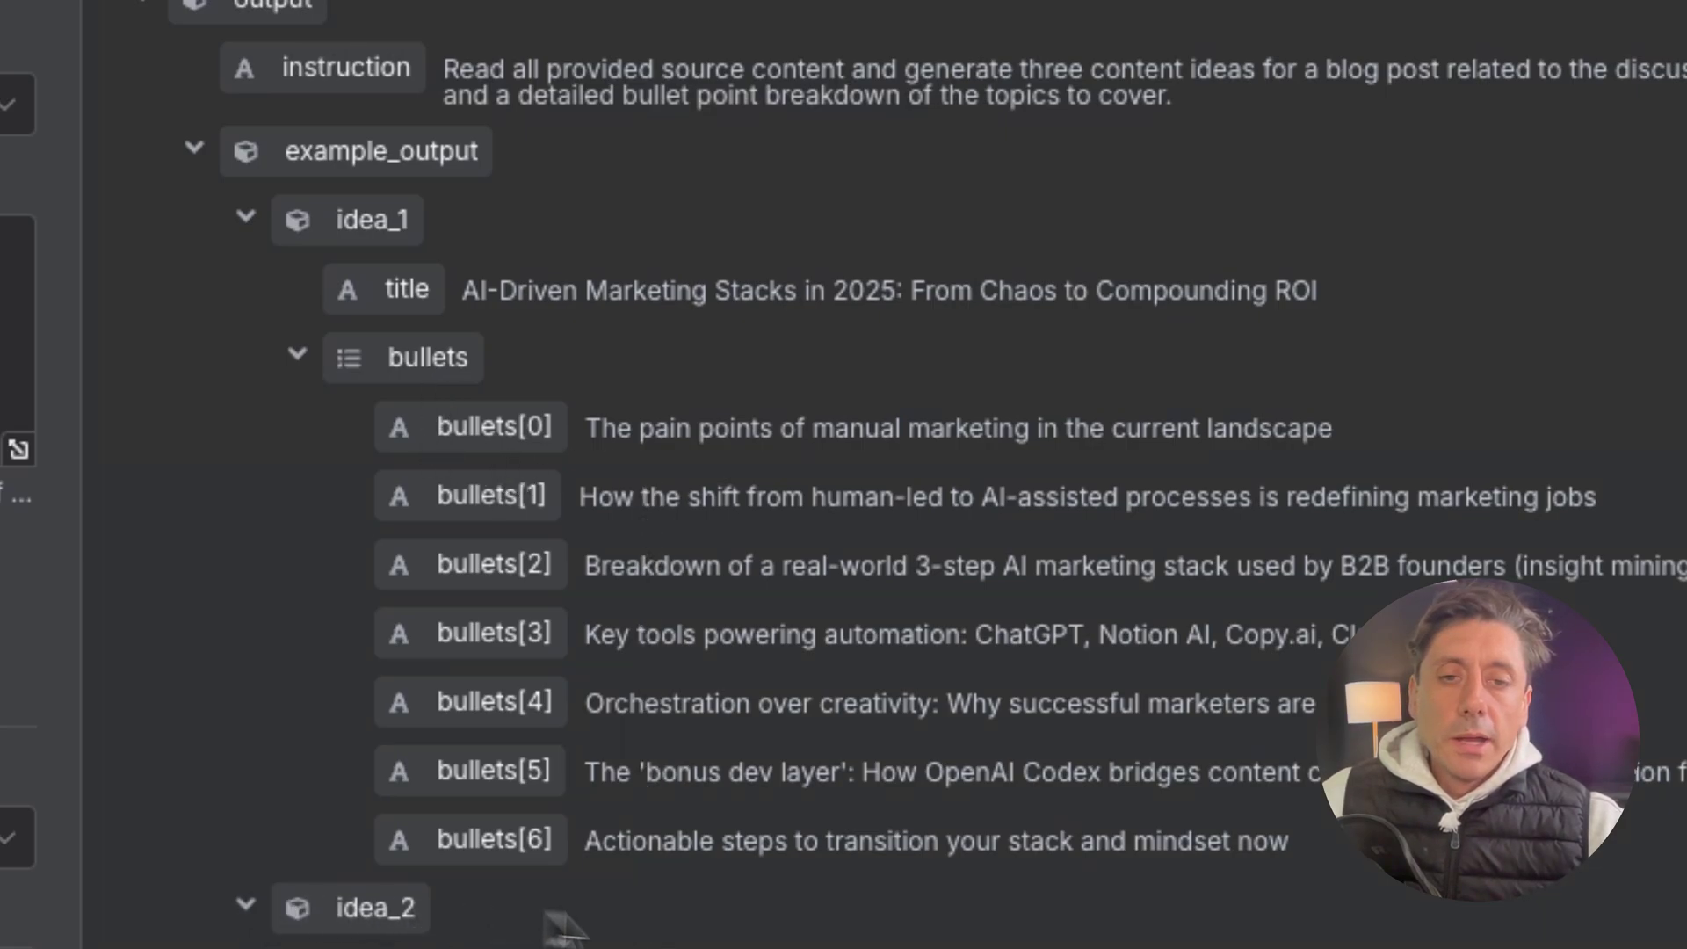
{"action": "scroll", "coordinate": [615, 879], "scroll_direction": "down", "scroll_amount": 8}
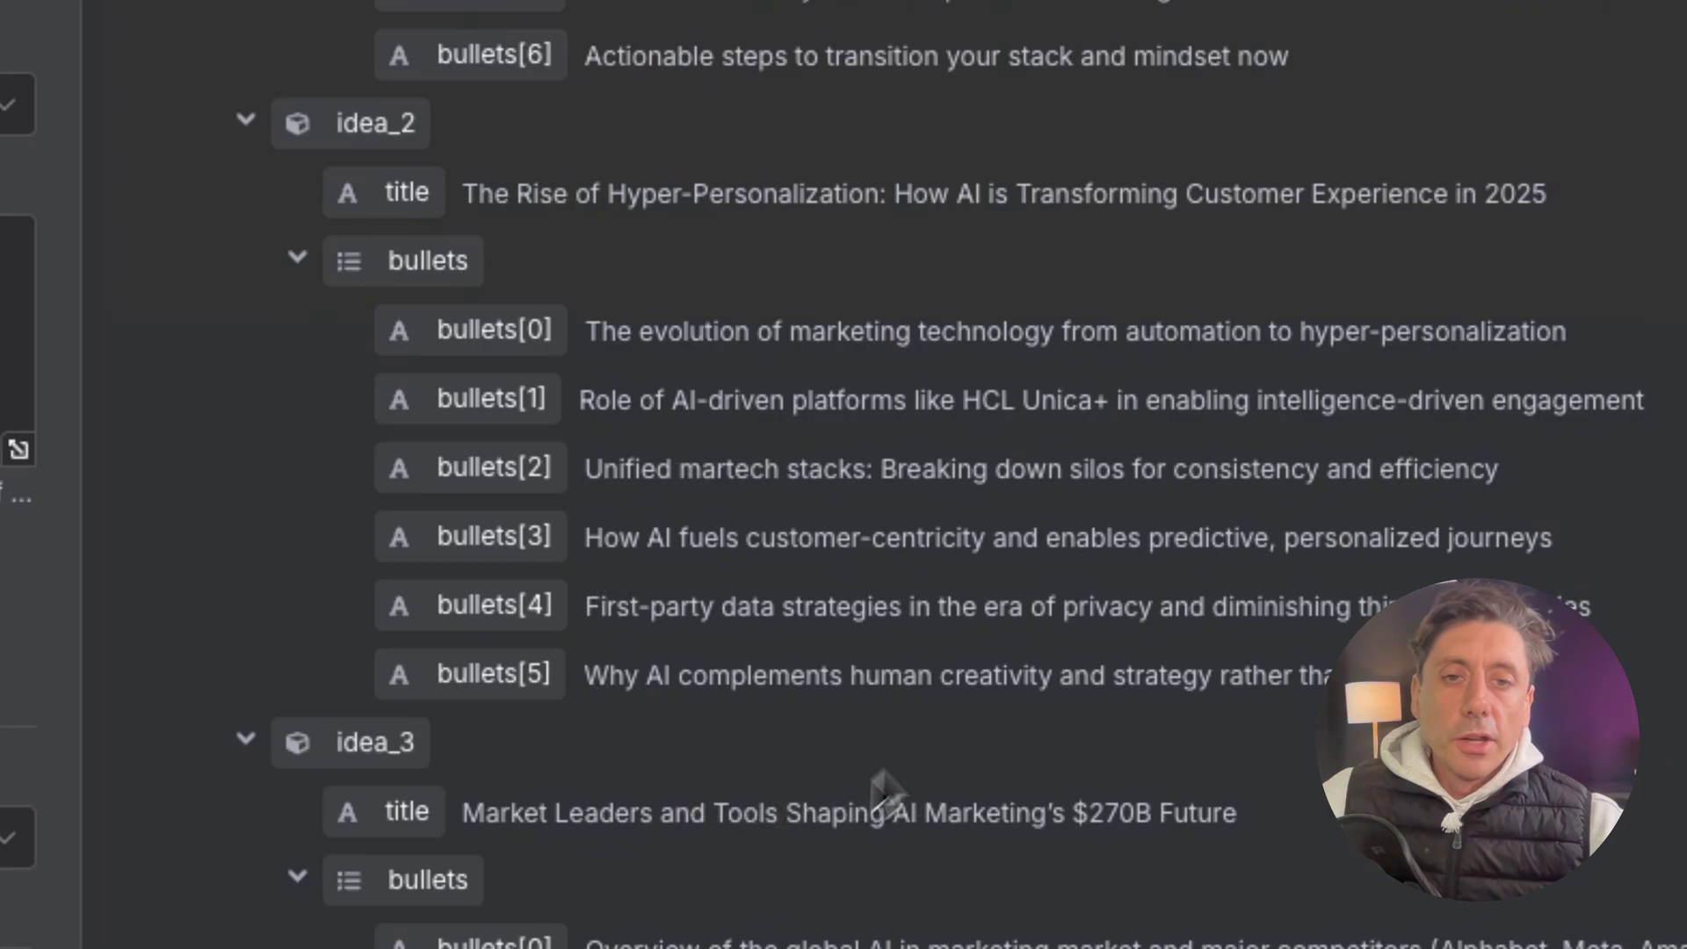
{"action": "scroll", "coordinate": [877, 795], "scroll_direction": "down", "scroll_amount": 1}
{"action": "scroll", "coordinate": [843, 474], "scroll_direction": "up", "scroll_amount": 9}
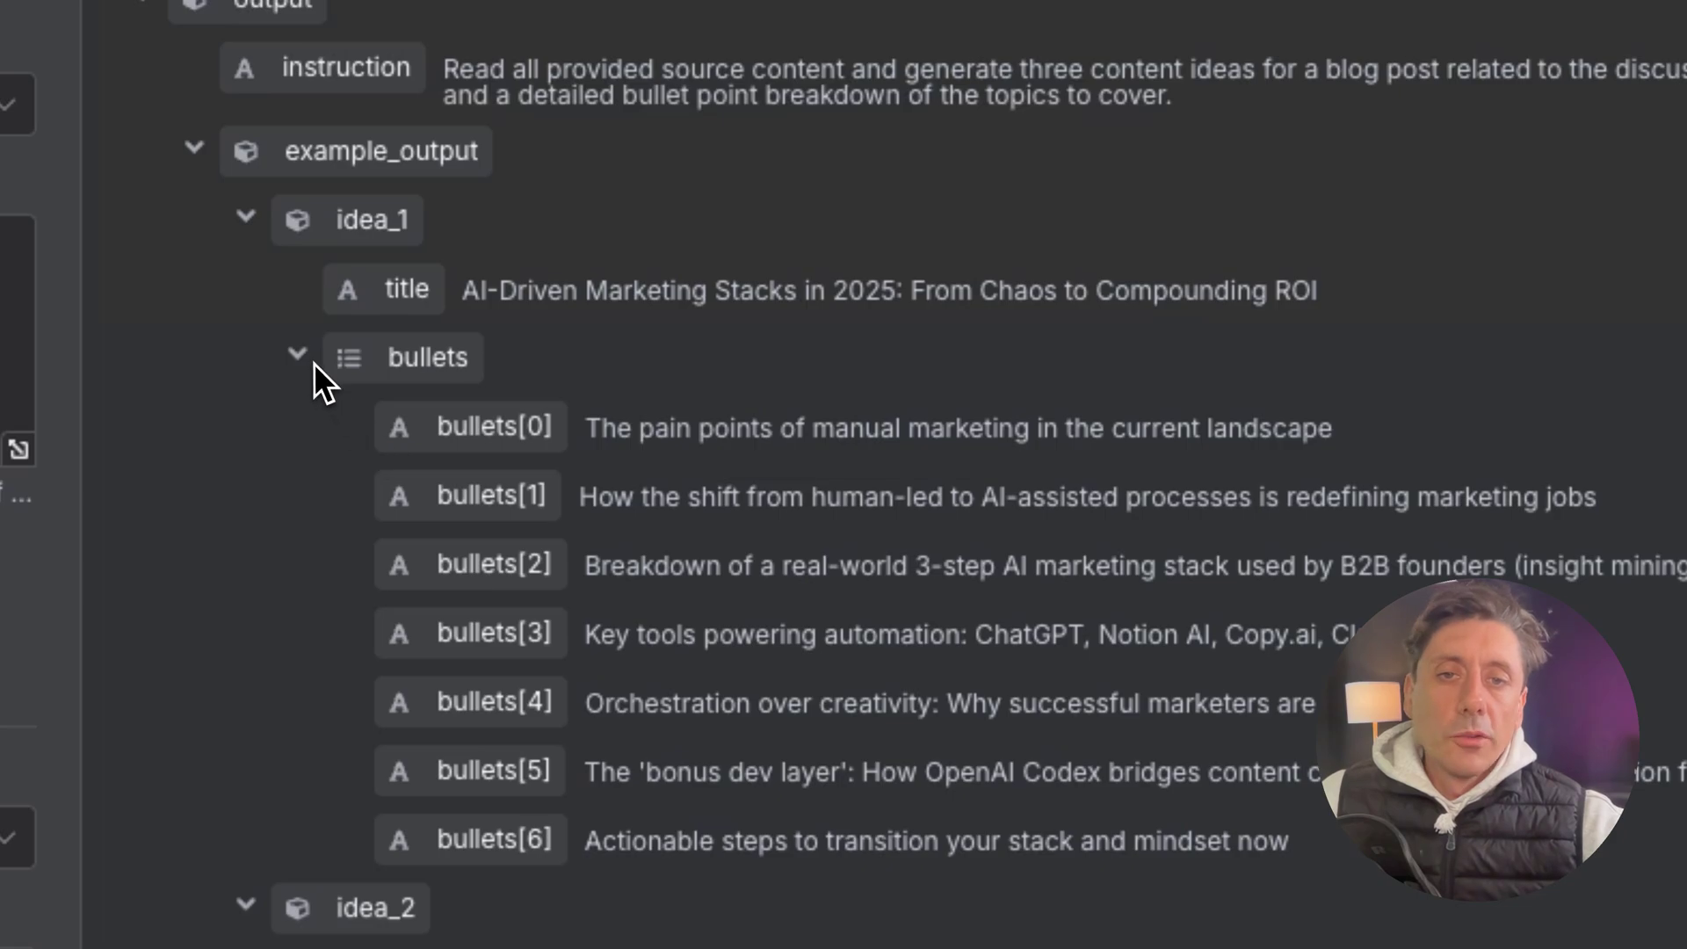
{"action": "left_click", "coordinate": [247, 216]}
{"action": "left_click", "coordinate": [246, 288]}
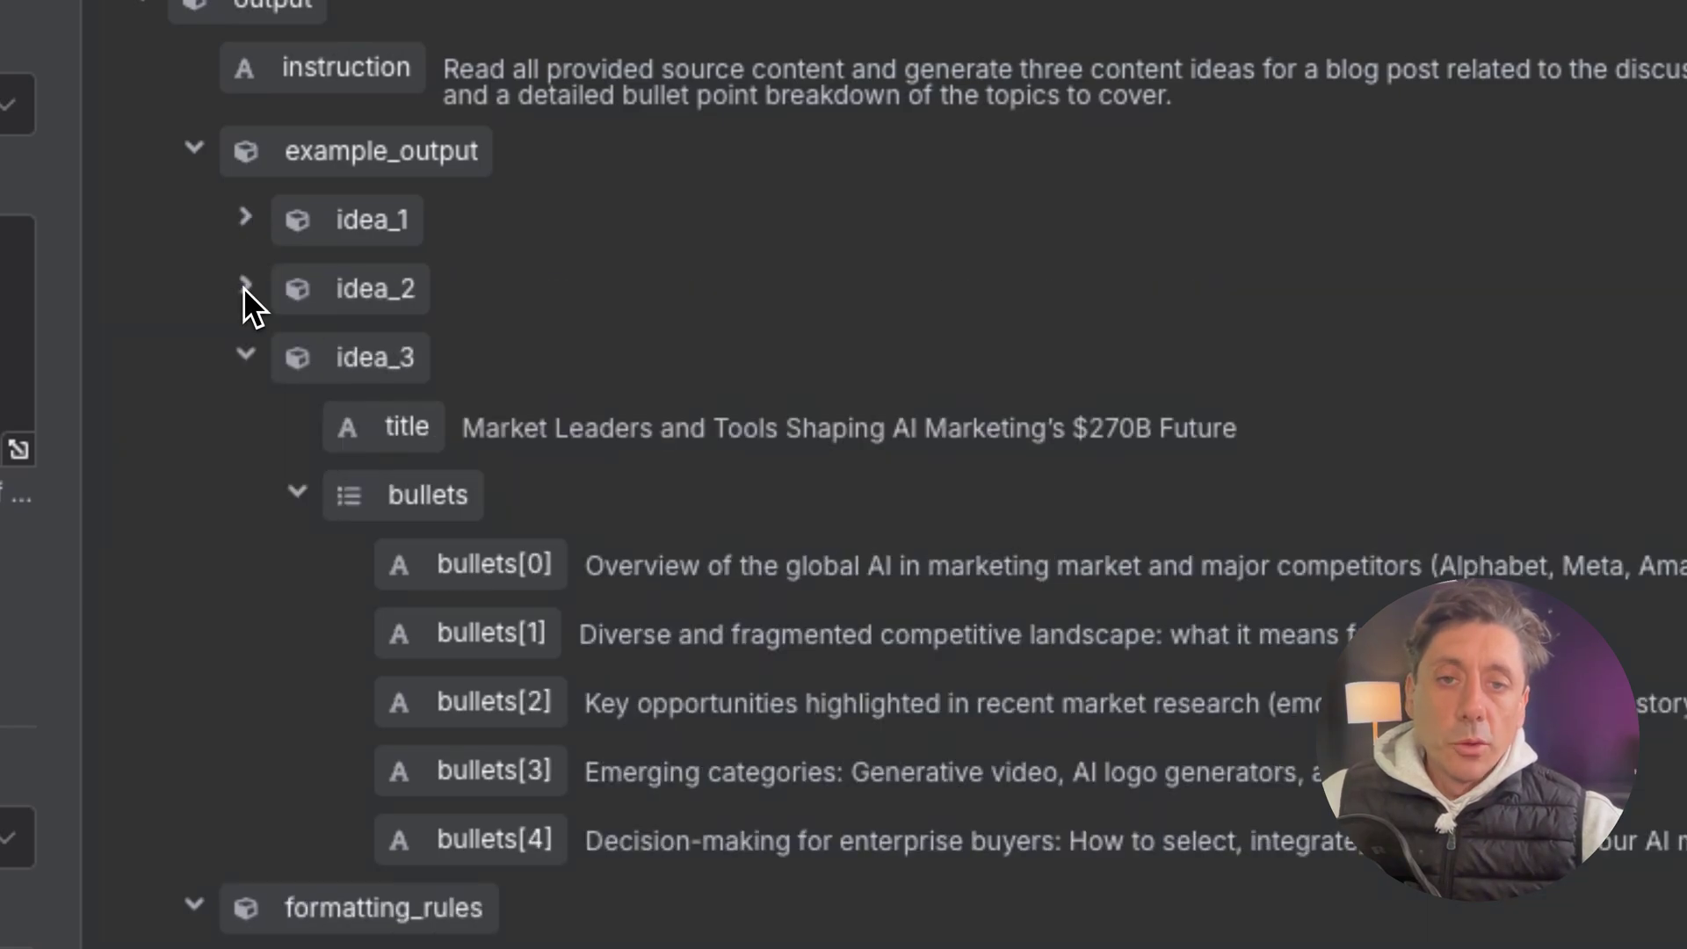
{"action": "left_click", "coordinate": [246, 356]}
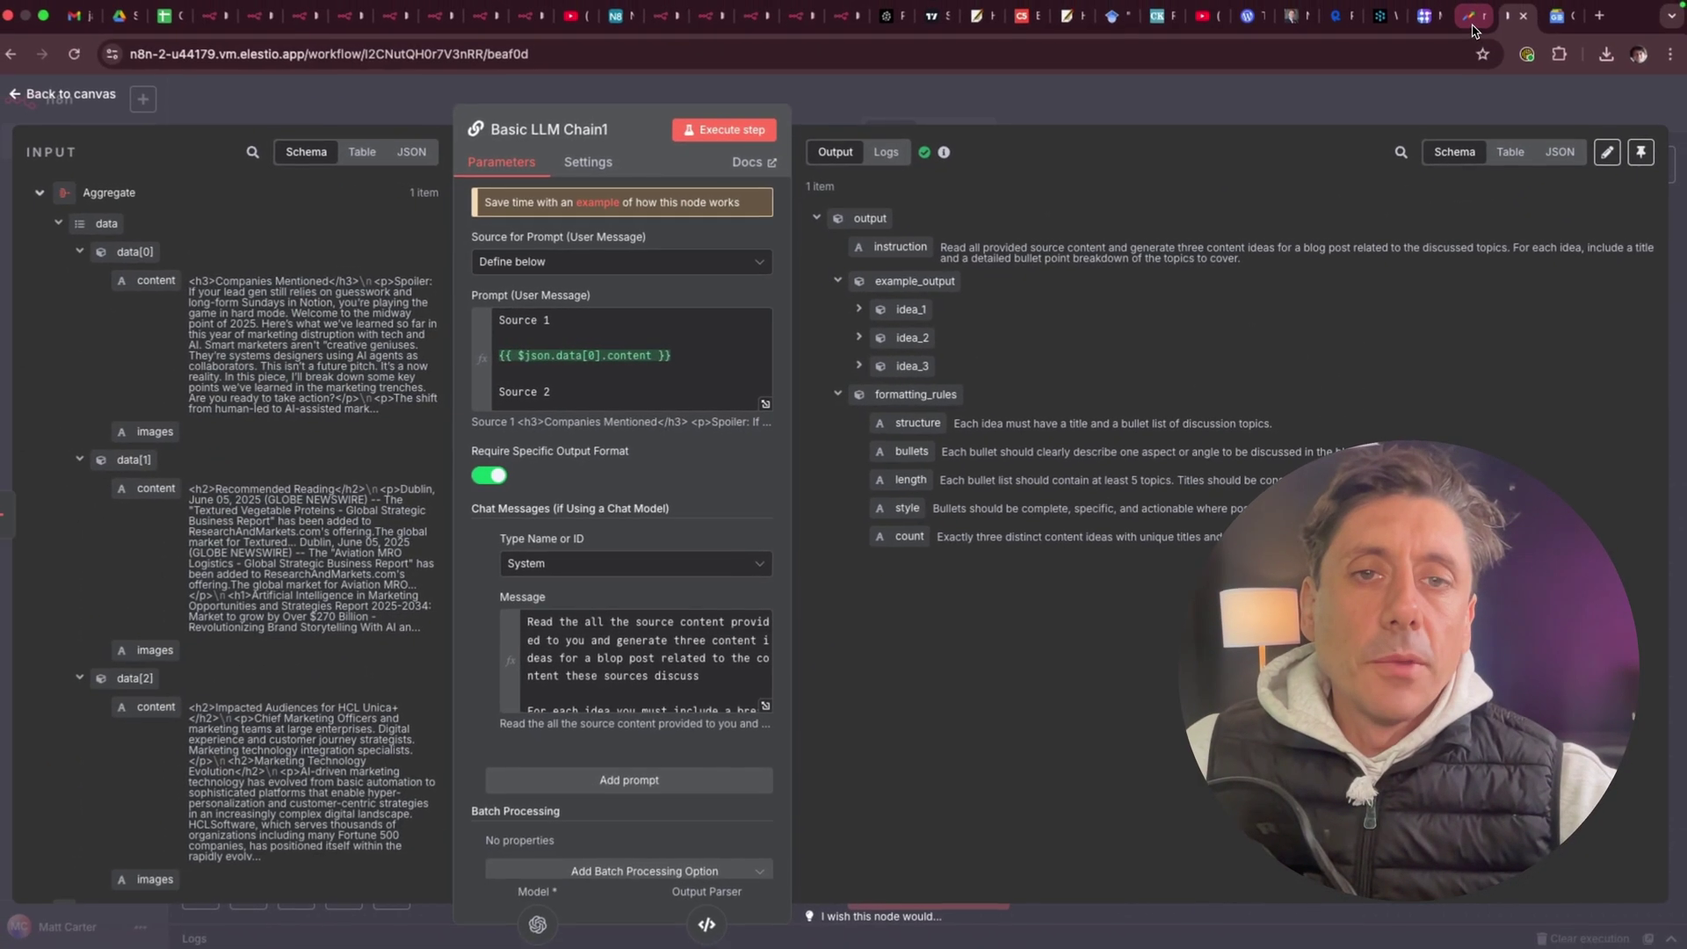
Switch to Google Trends and examine the marketing automation results from interest over time down to related queries.
{"action": "left_click", "coordinate": [1473, 19]}
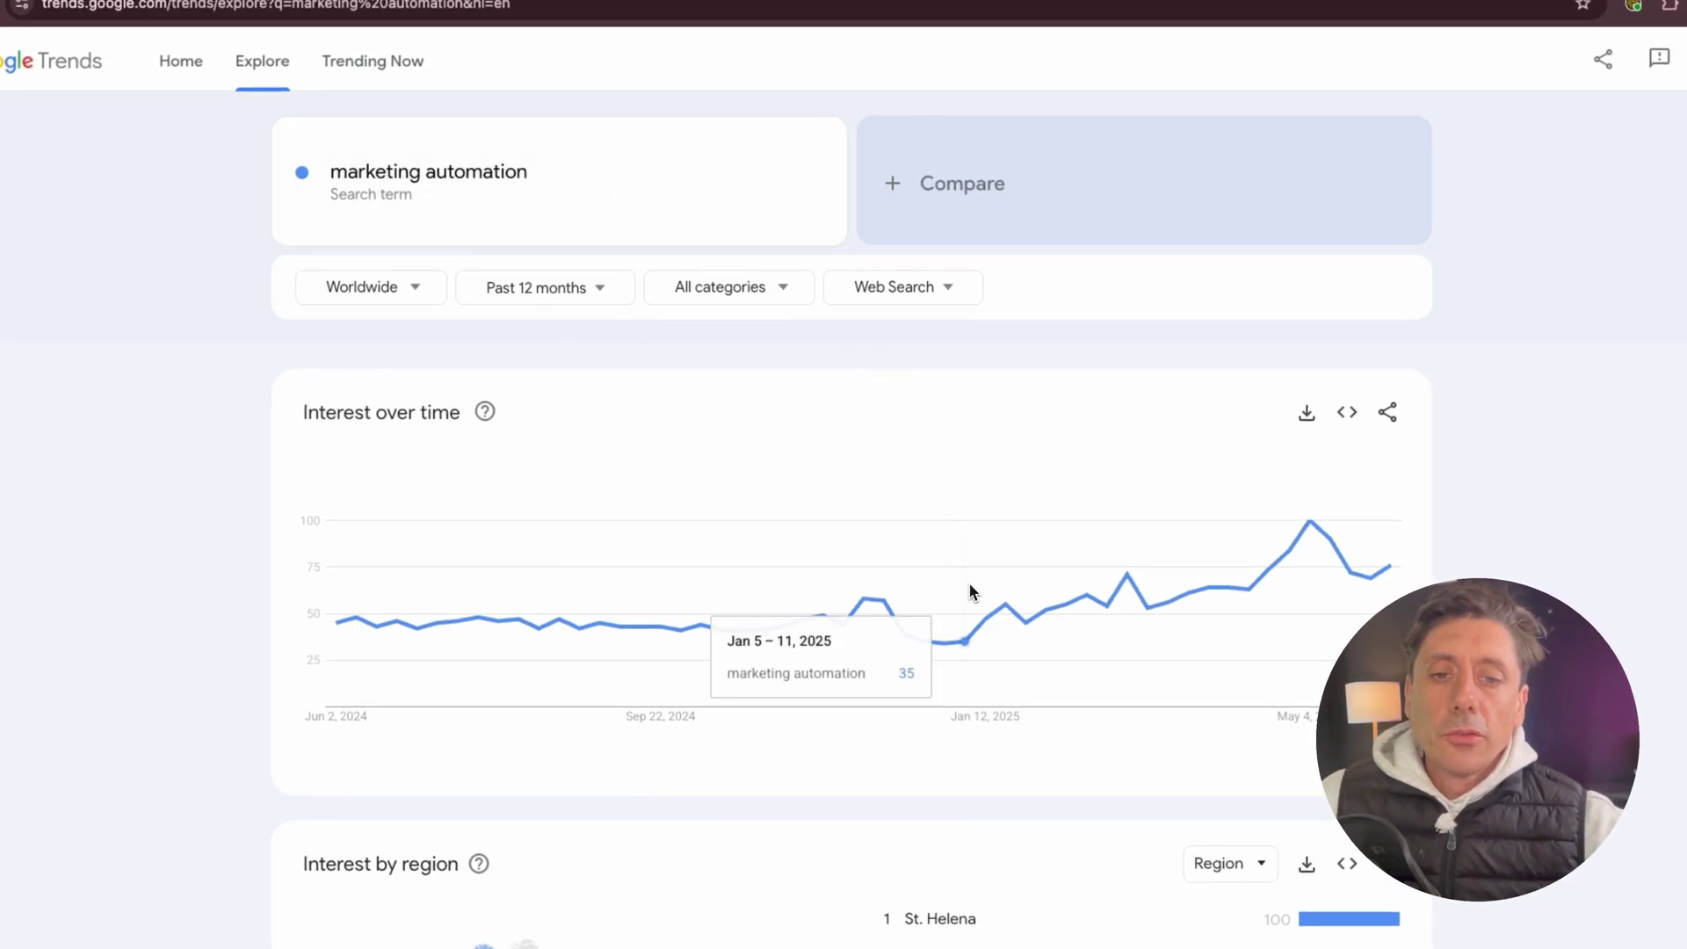
{"action": "scroll", "coordinate": [1600, 510], "scroll_direction": "down", "scroll_amount": 5}
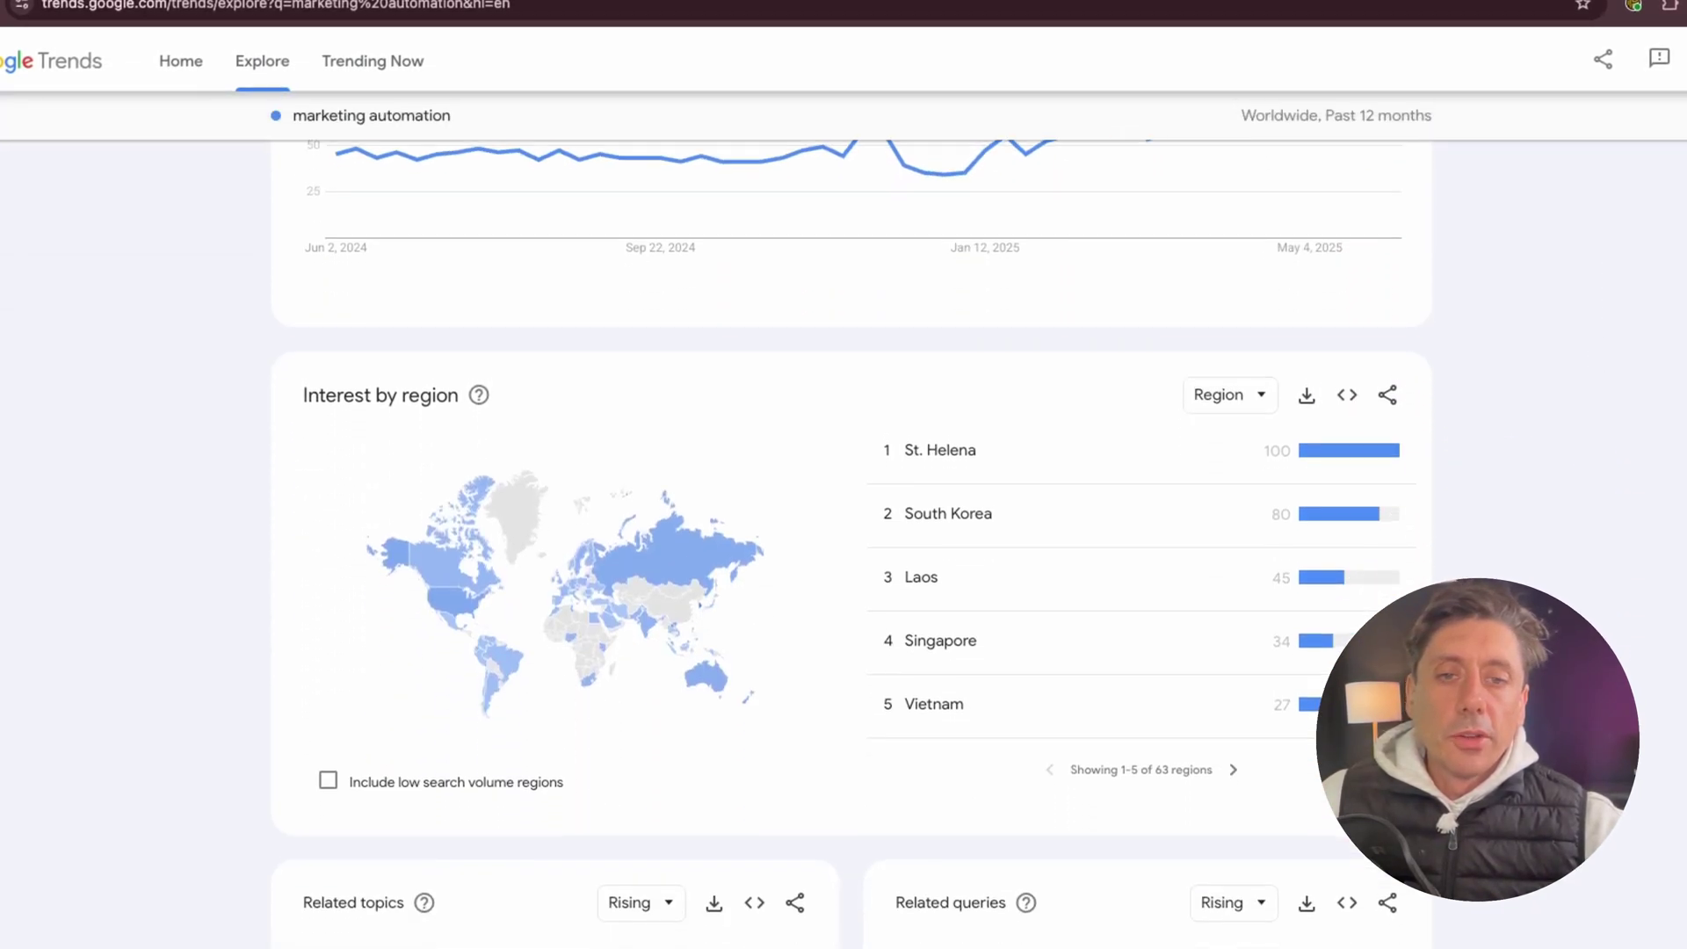
{"action": "scroll", "coordinate": [852, 530], "scroll_direction": "down", "scroll_amount": 2}
{"action": "scroll", "coordinate": [1364, 534], "scroll_direction": "down", "scroll_amount": 3}
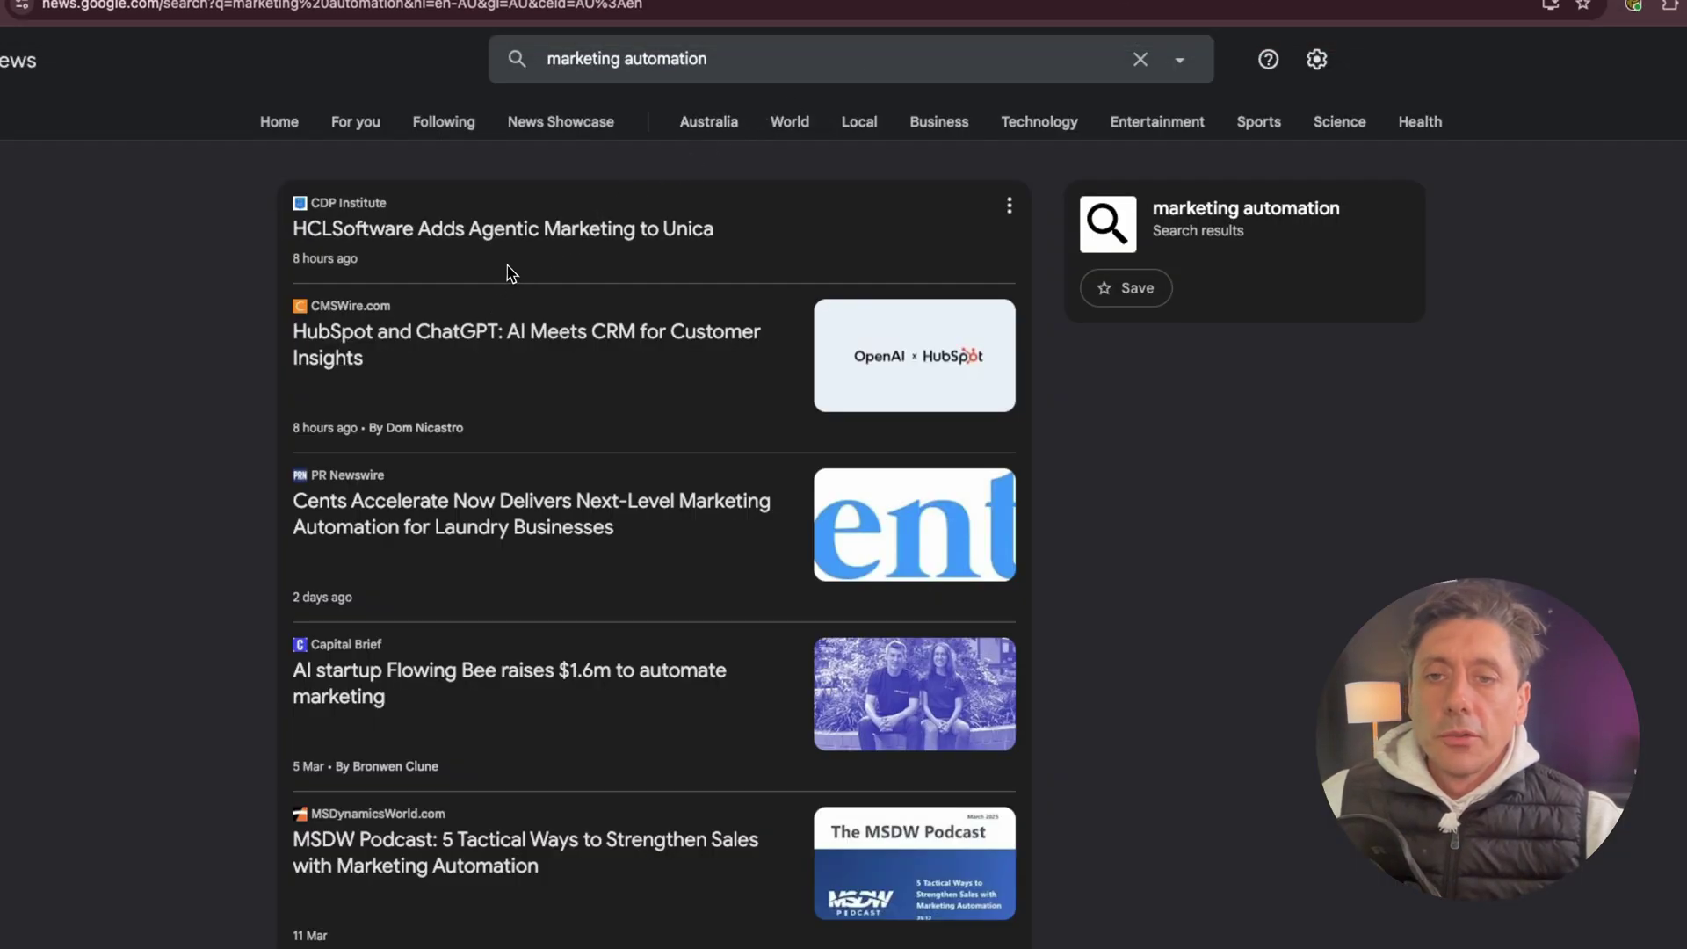
Browse the Google News results for marketing automation and return to the first article.
{"action": "scroll", "coordinate": [467, 746], "scroll_direction": "down", "scroll_amount": 10}
{"action": "scroll", "coordinate": [462, 764], "scroll_direction": "up", "scroll_amount": 7}
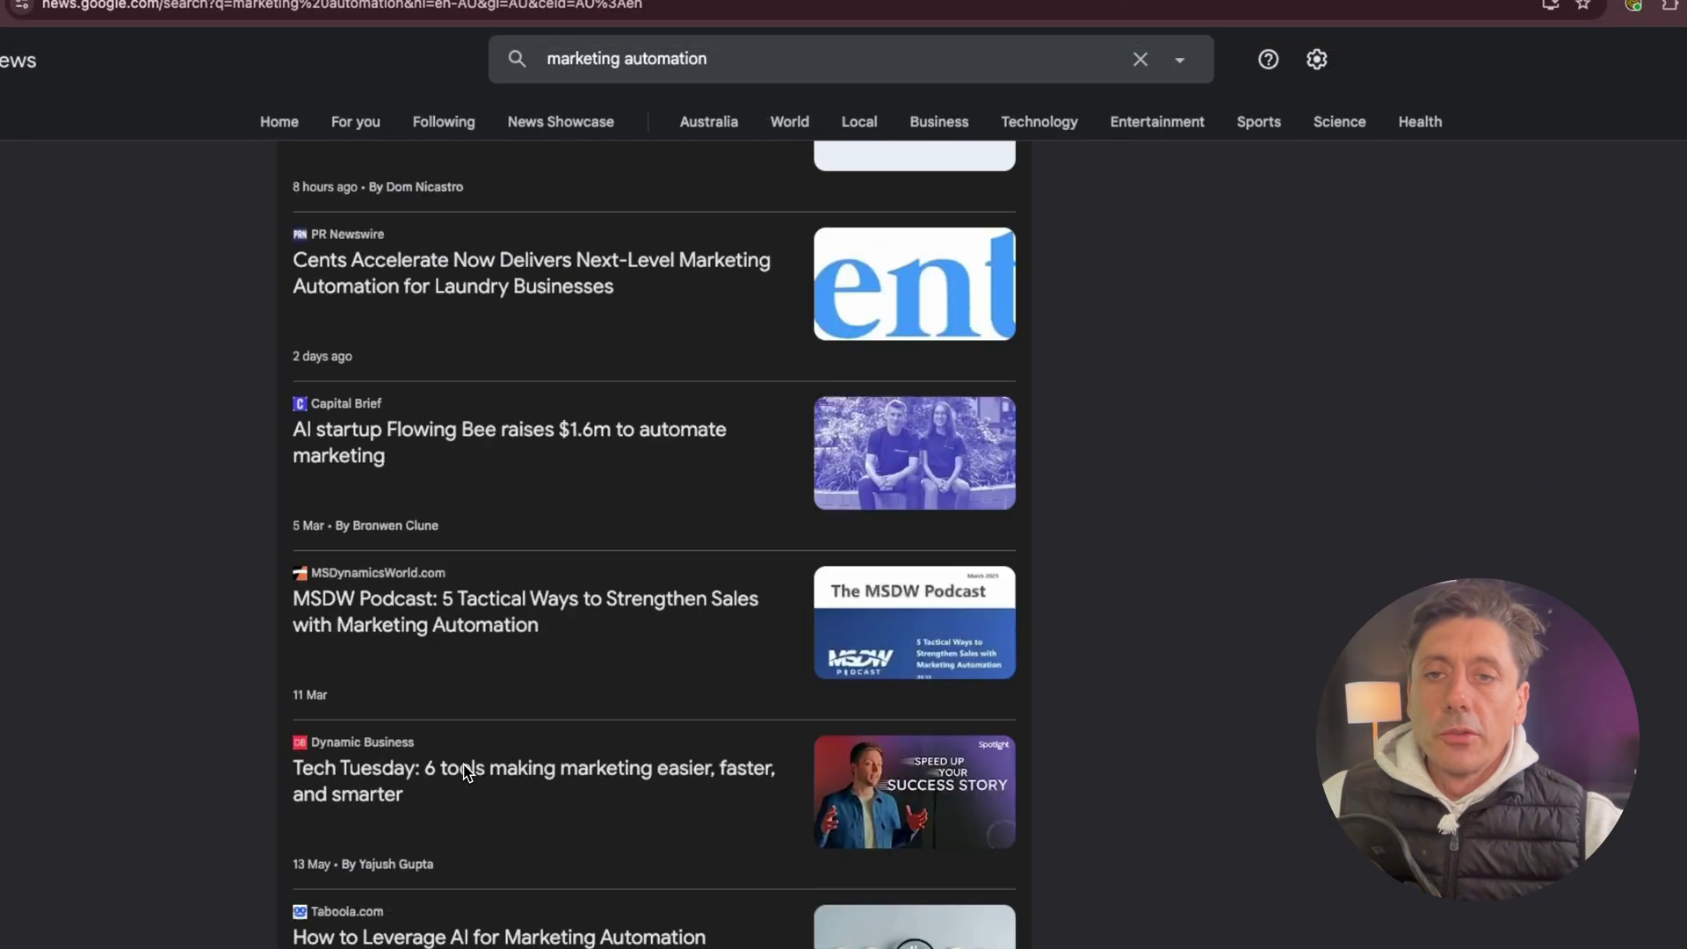
{"action": "scroll", "coordinate": [466, 769], "scroll_direction": "up", "scroll_amount": 3}
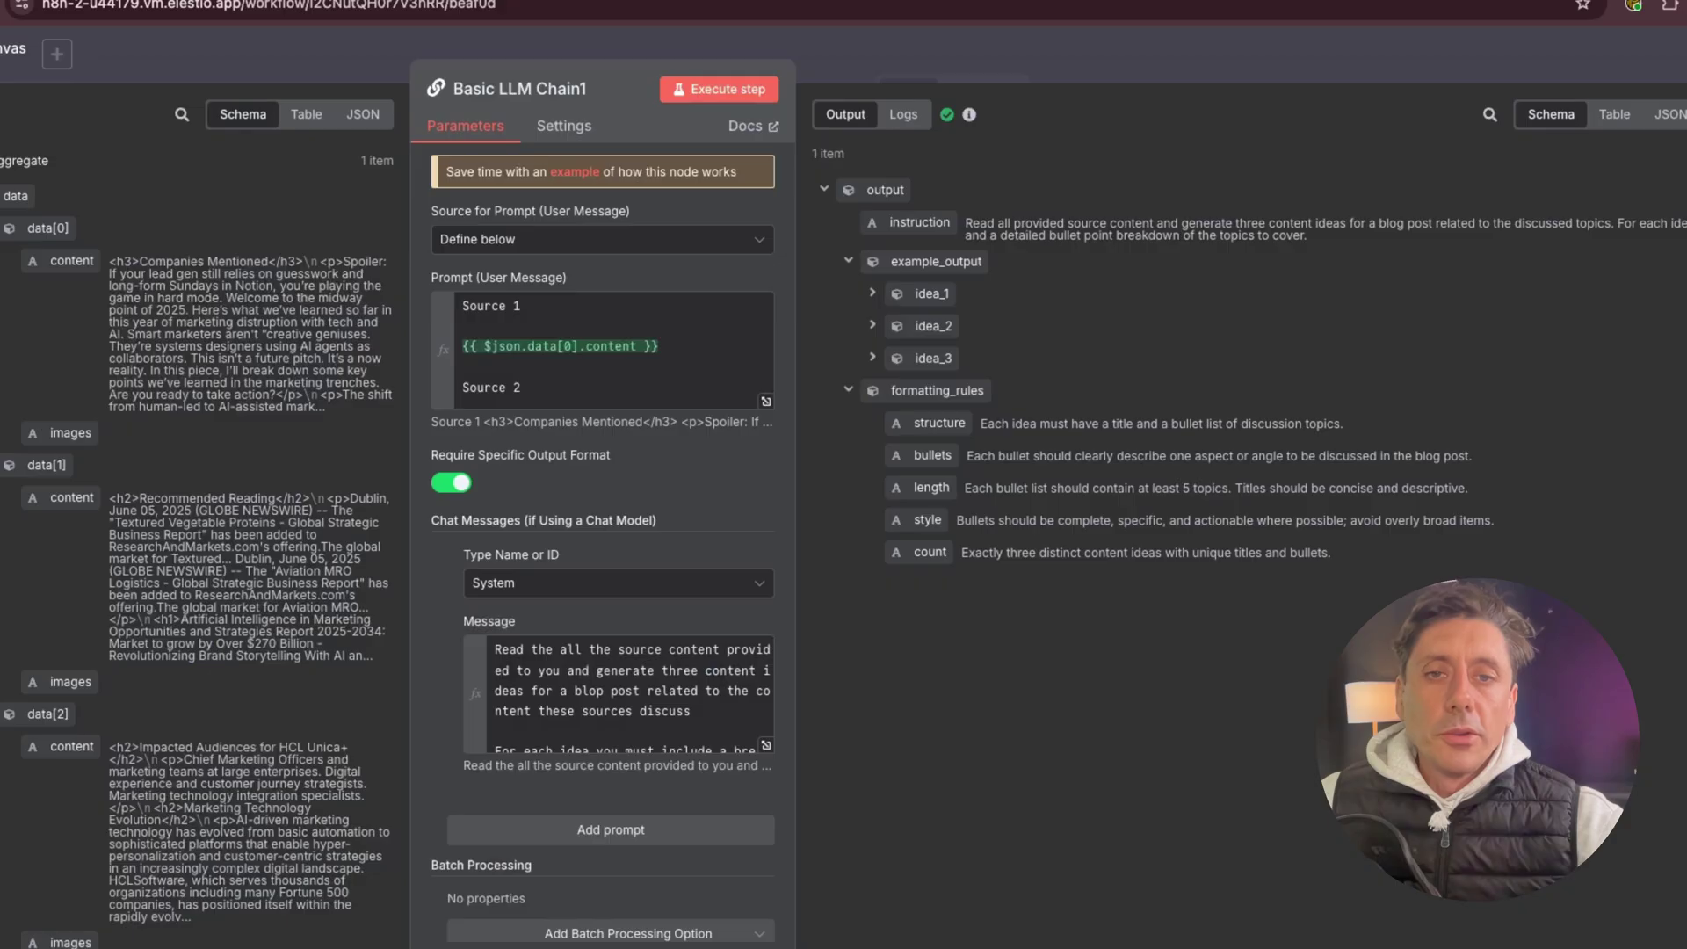
Return to the n8n workflow canvas and nudge the manual trigger node slightly closer to the SerpApi node.
{"action": "left_click", "coordinate": [25, 50]}
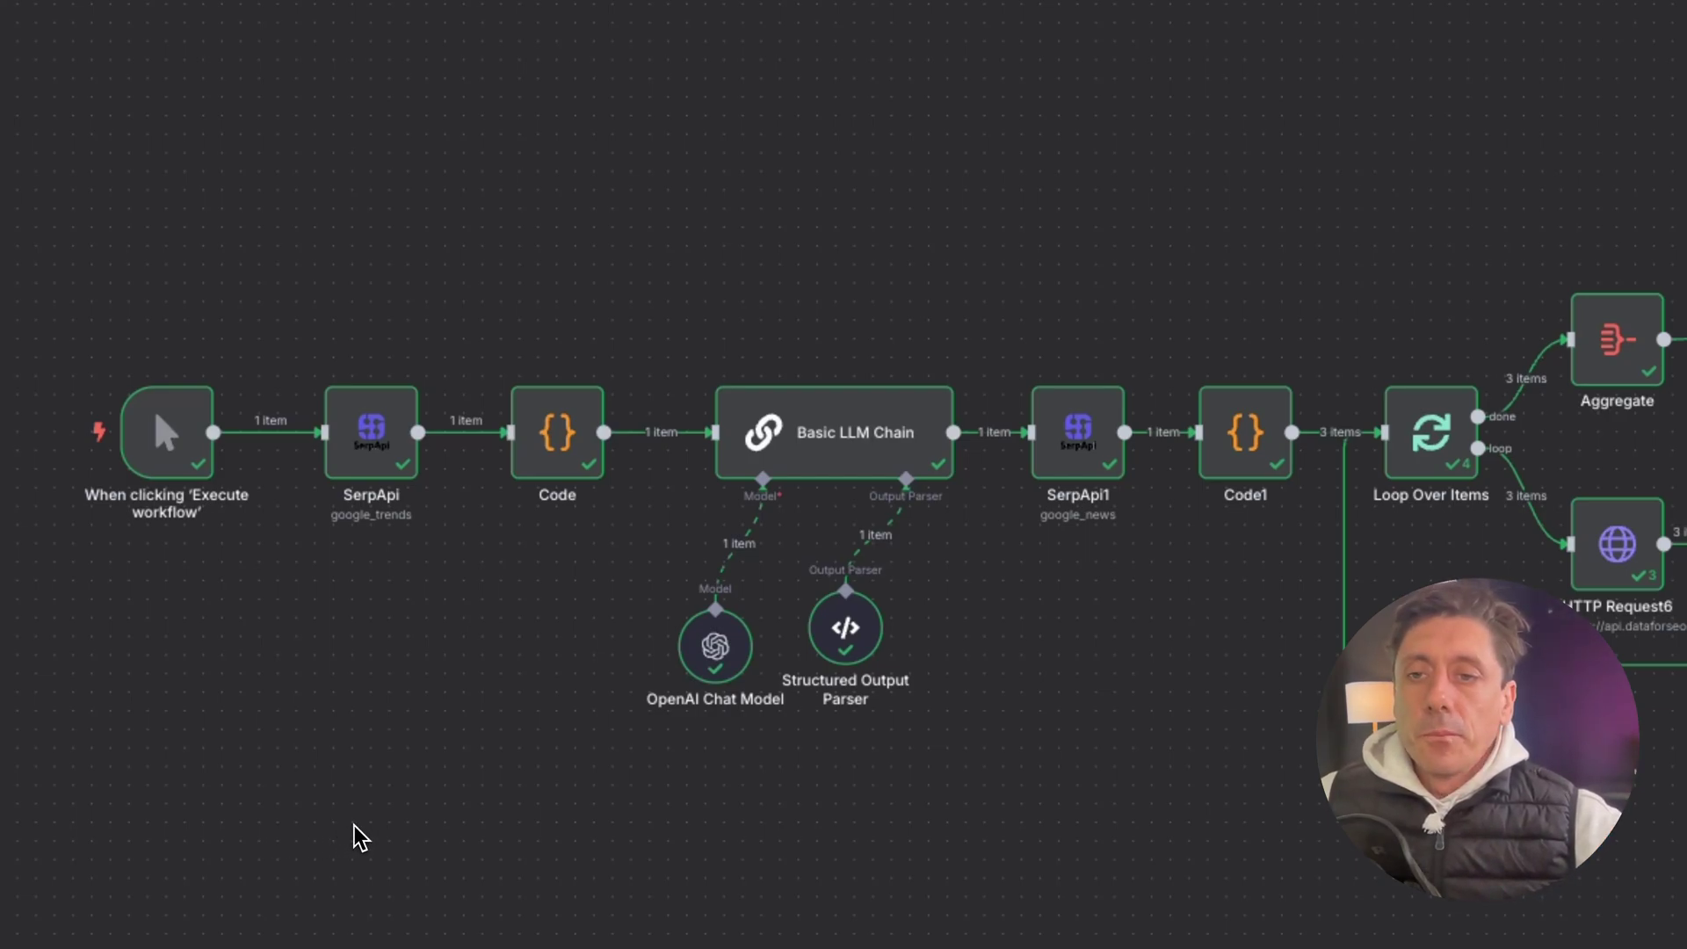
{"action": "mouse_move", "coordinate": [160, 470]}
{"action": "left_mouse_down"}
{"action": "mouse_move", "coordinate": [123, 171]}
{"action": "mouse_move", "coordinate": [178, 466]}
{"action": "left_mouse_up"}
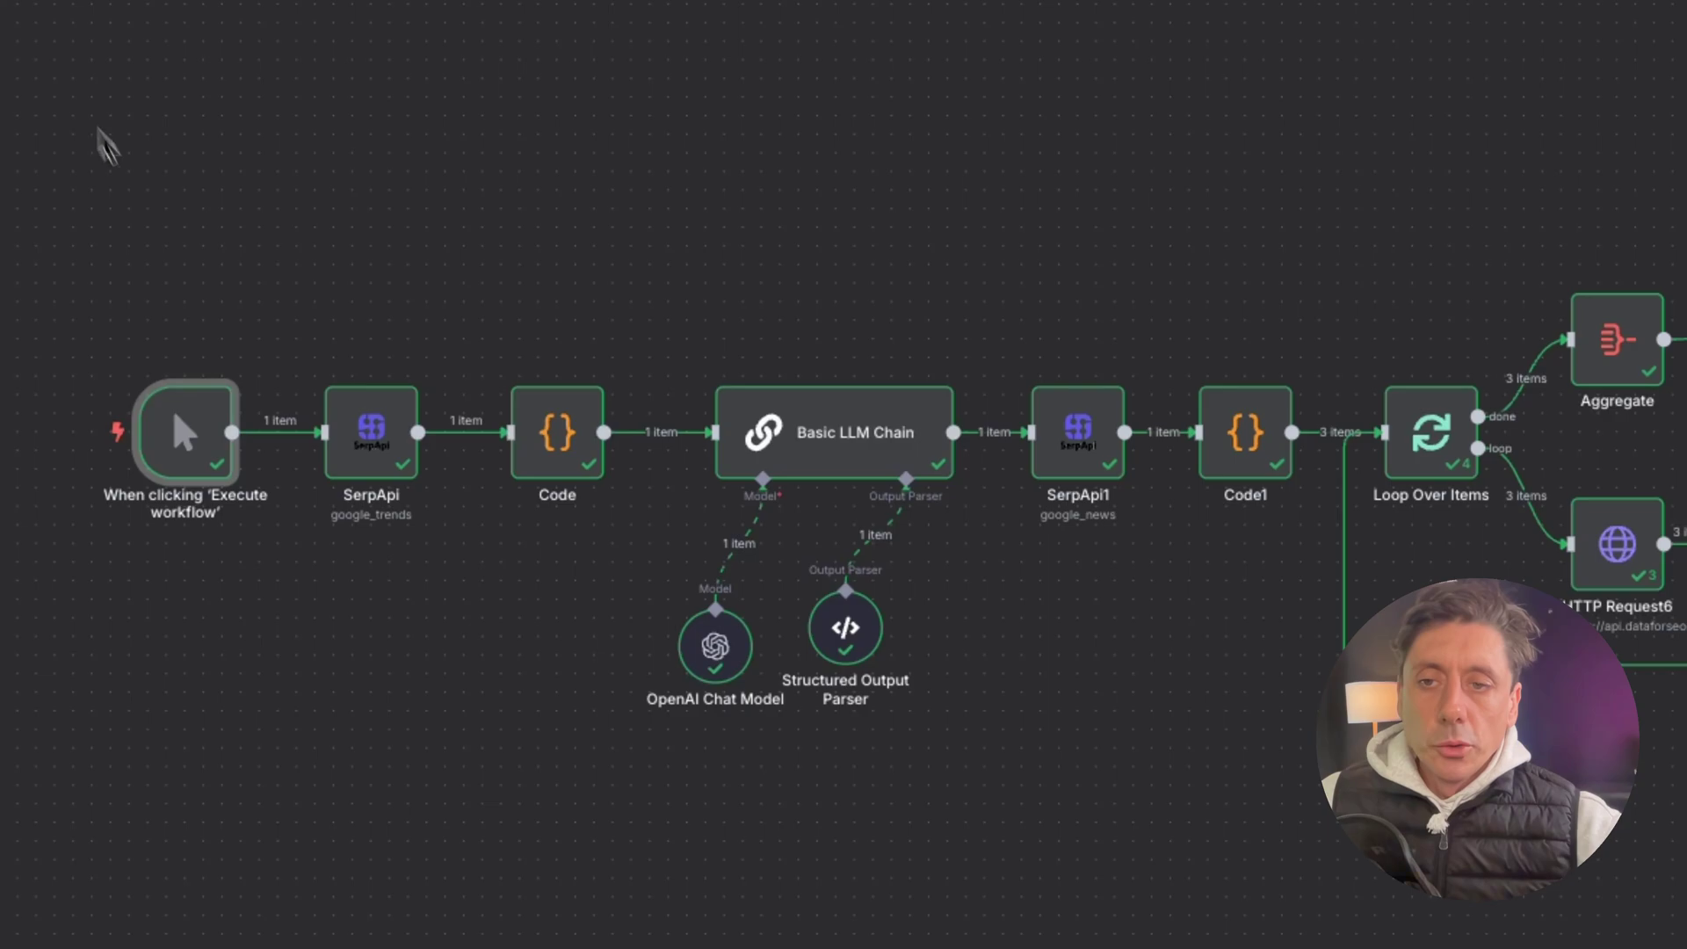
{"action": "mouse_move", "coordinate": [241, 519]}
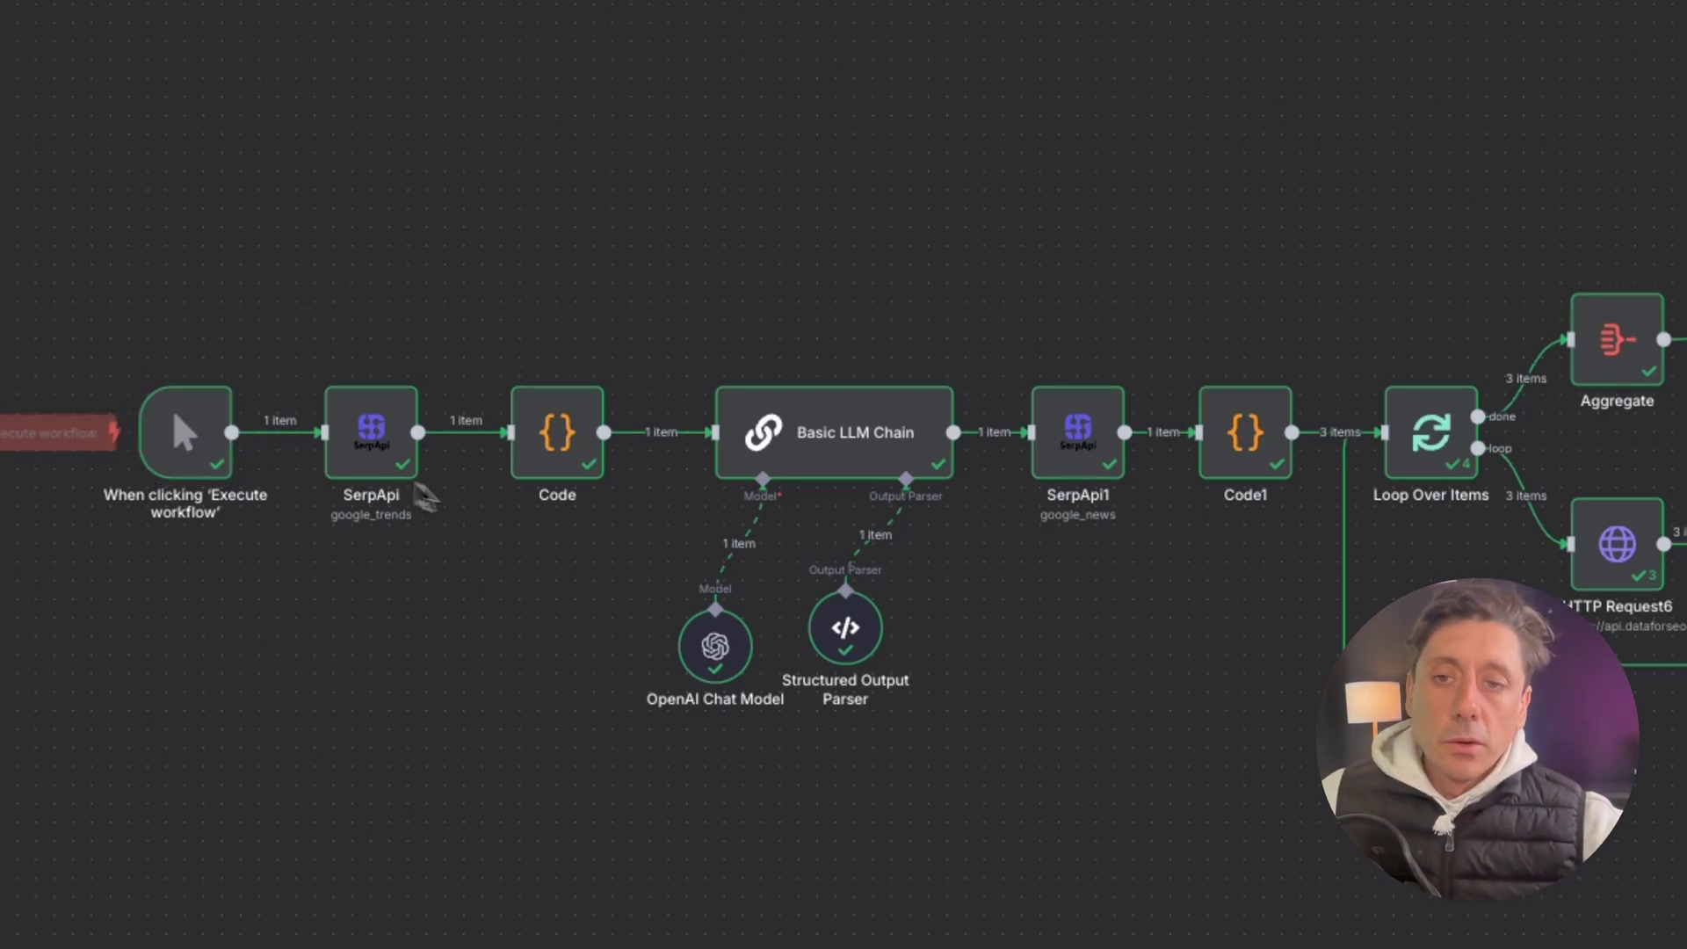
Search the available nodes for serp, view the SerpApi Official node's operations and close its details.
{"action": "double_click", "coordinate": [381, 452]}
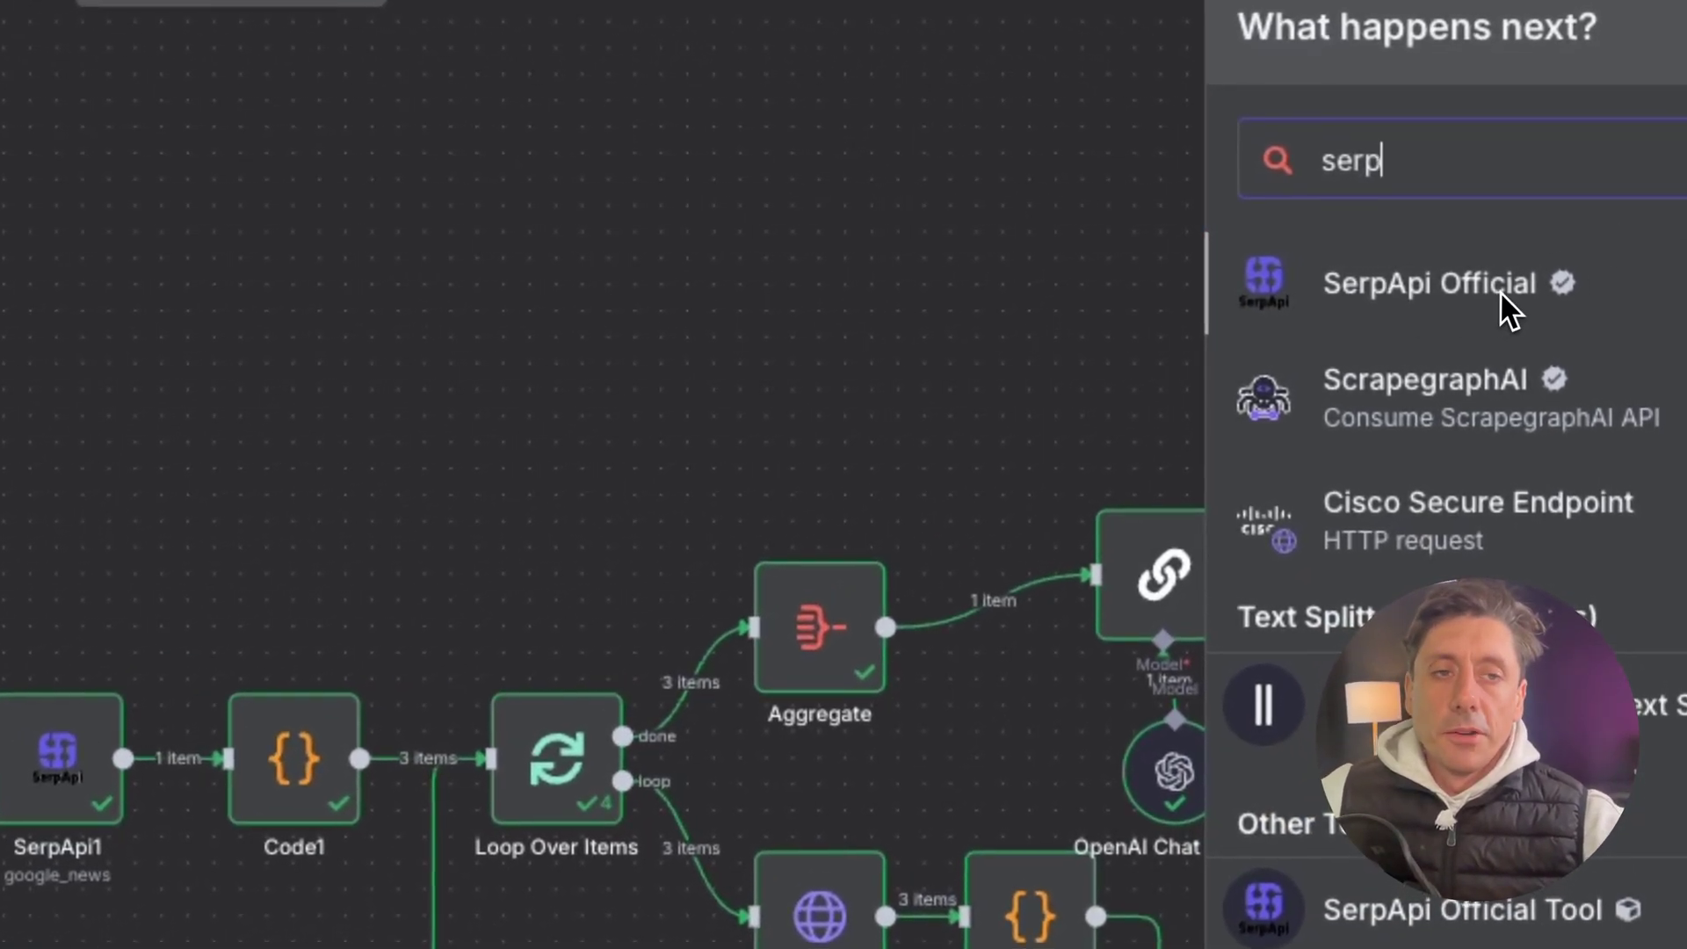
{"action": "left_click", "coordinate": [1505, 297]}
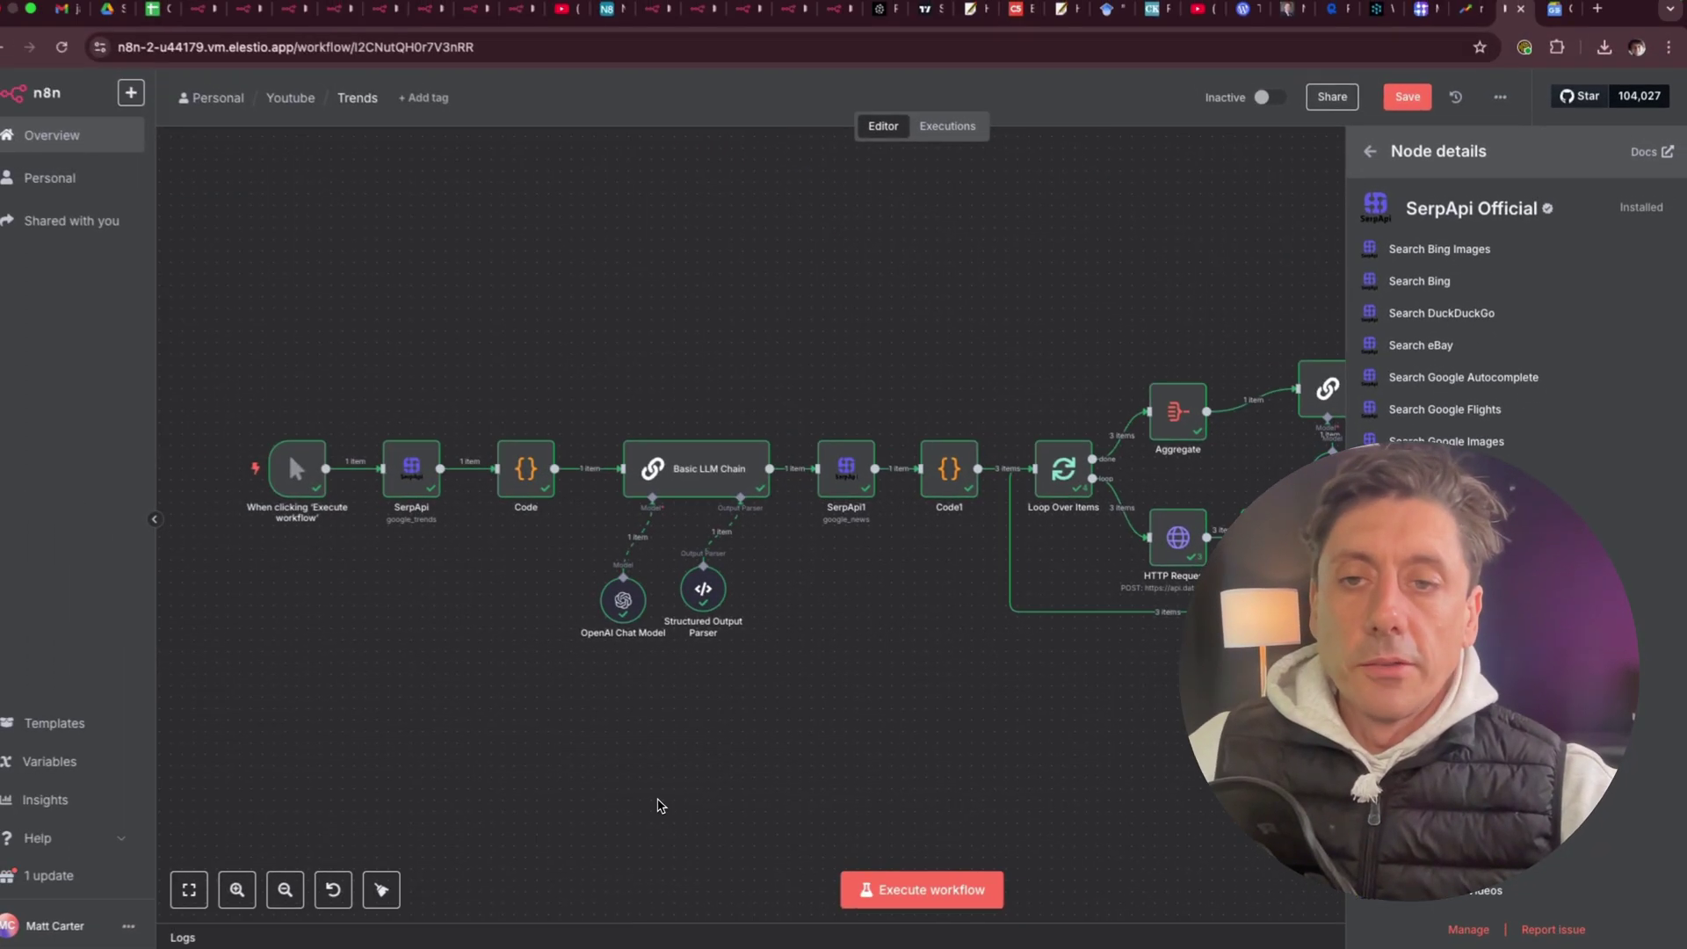
{"action": "left_click", "coordinate": [560, 627]}
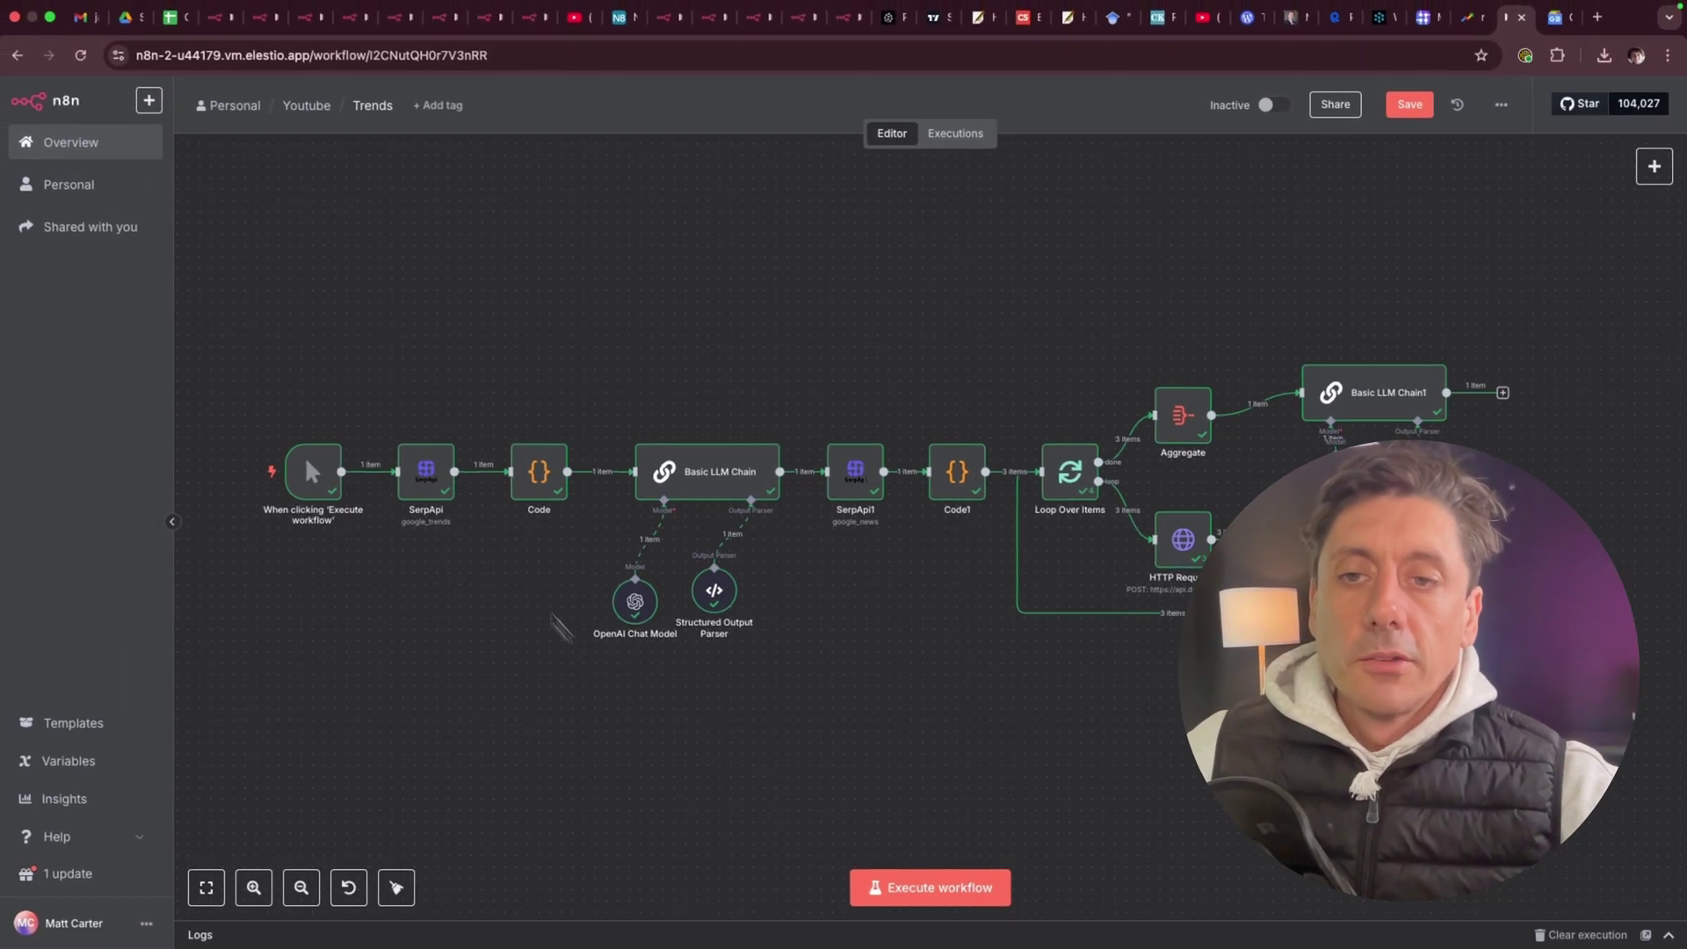
Open the google_trends SerpApi node, inspect its credential, available operations and search query, and close the node.
{"action": "double_click", "coordinate": [426, 472]}
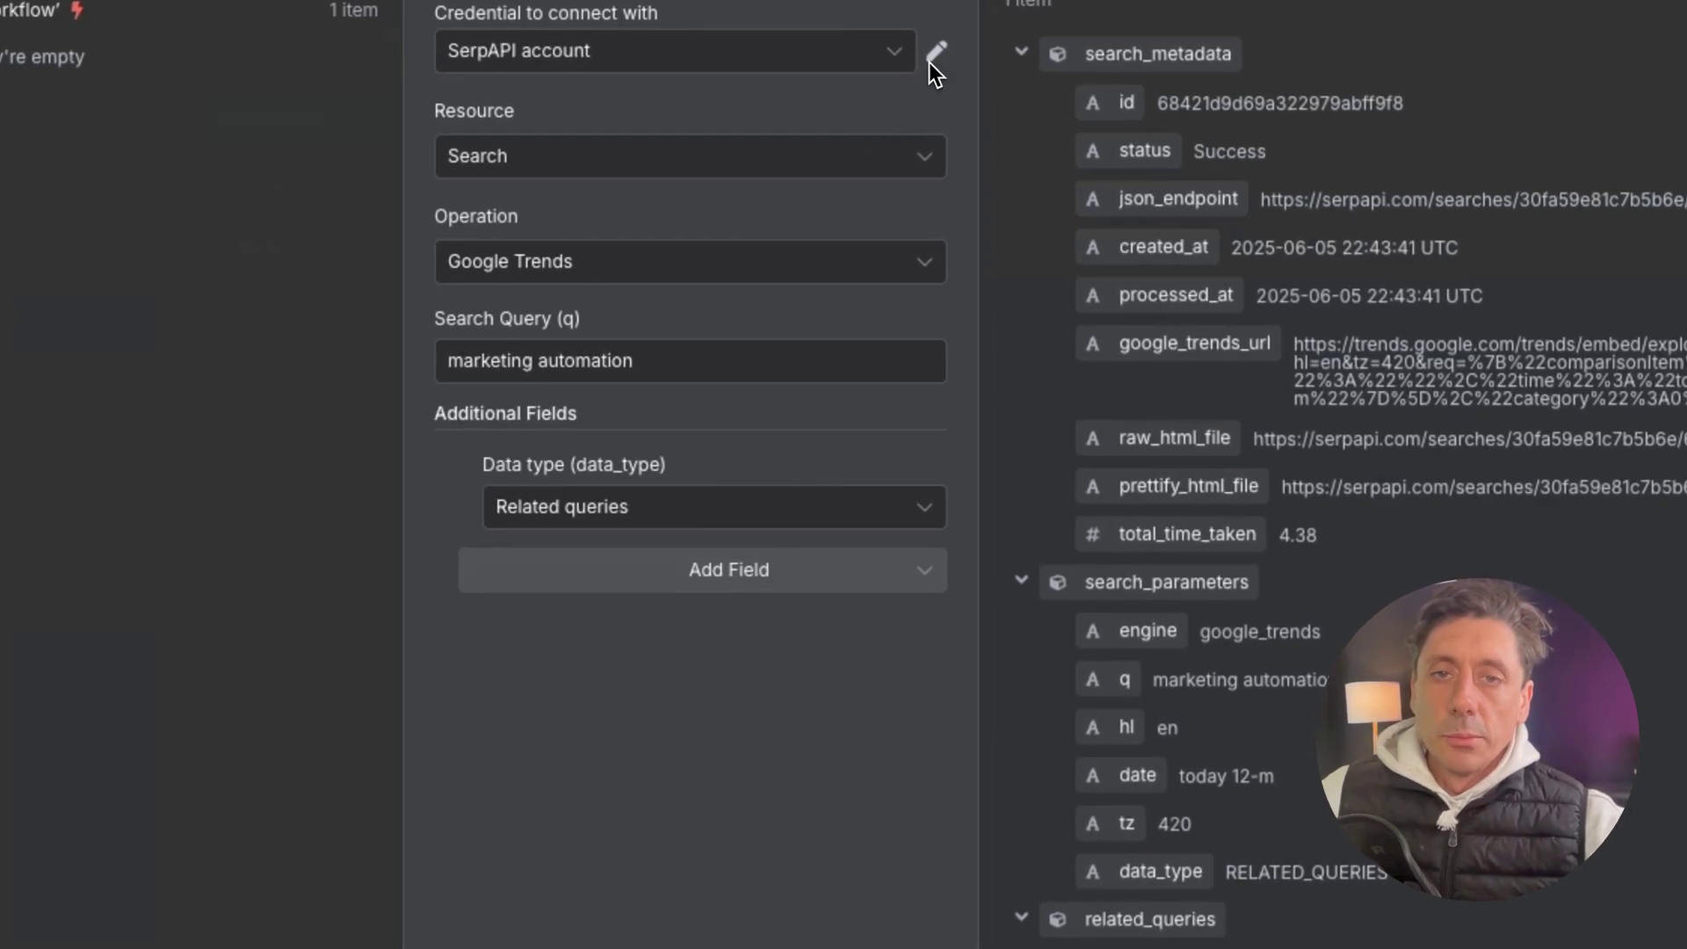
{"action": "left_click", "coordinate": [933, 61]}
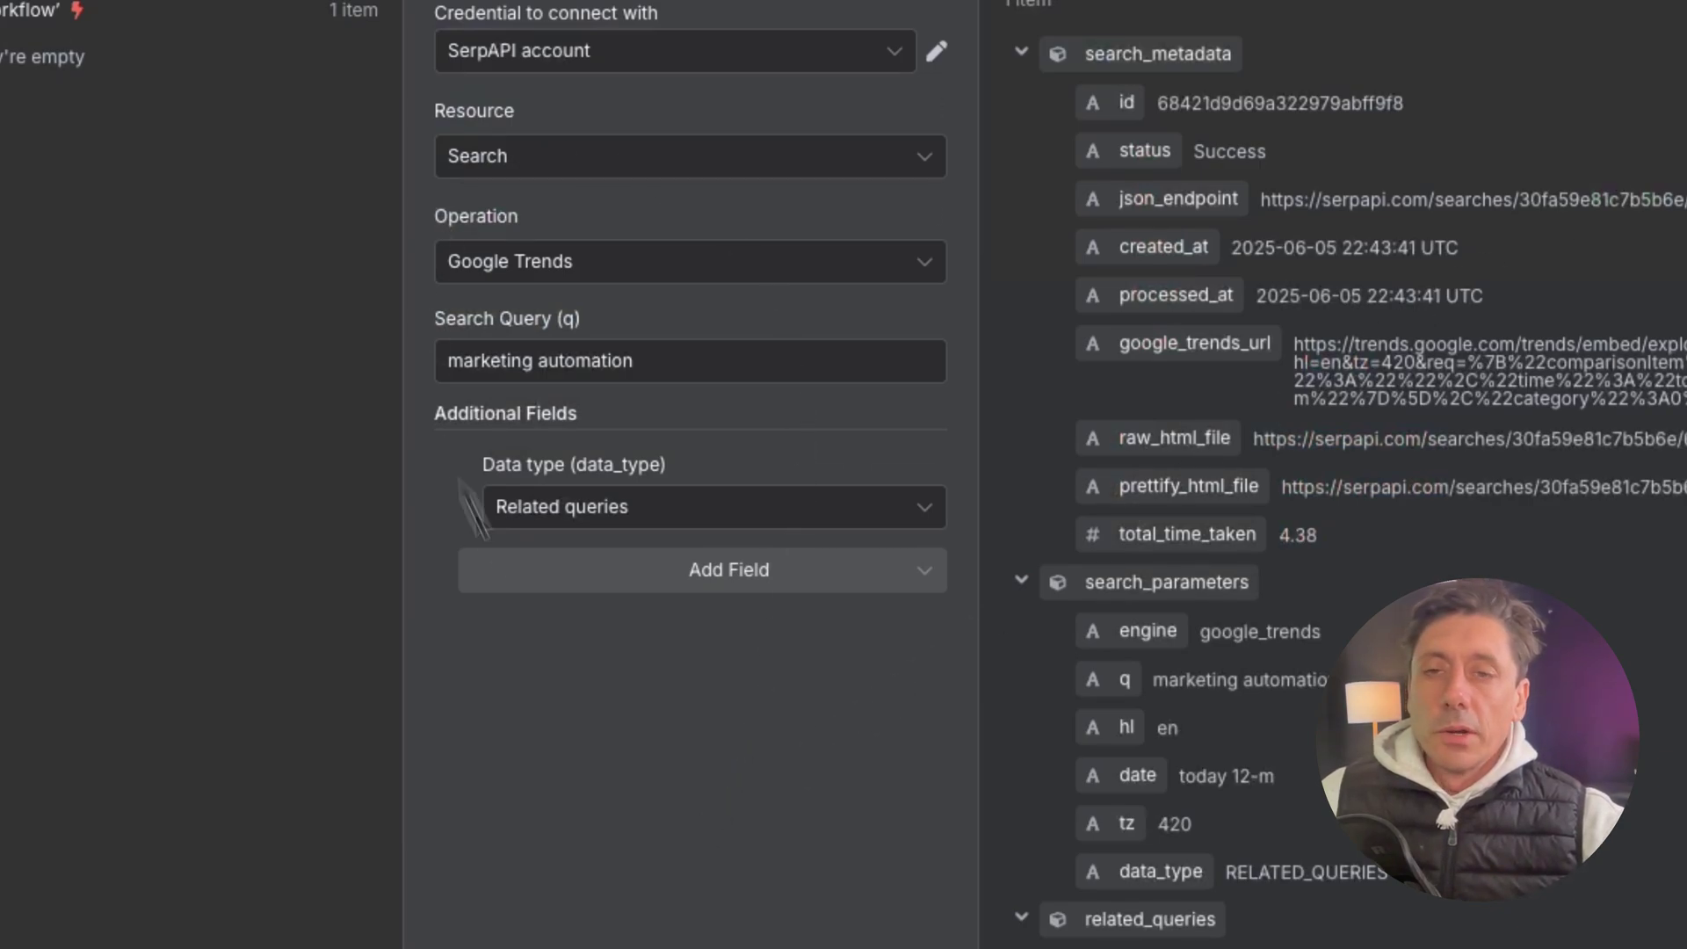
{"action": "left_click", "coordinate": [578, 265]}
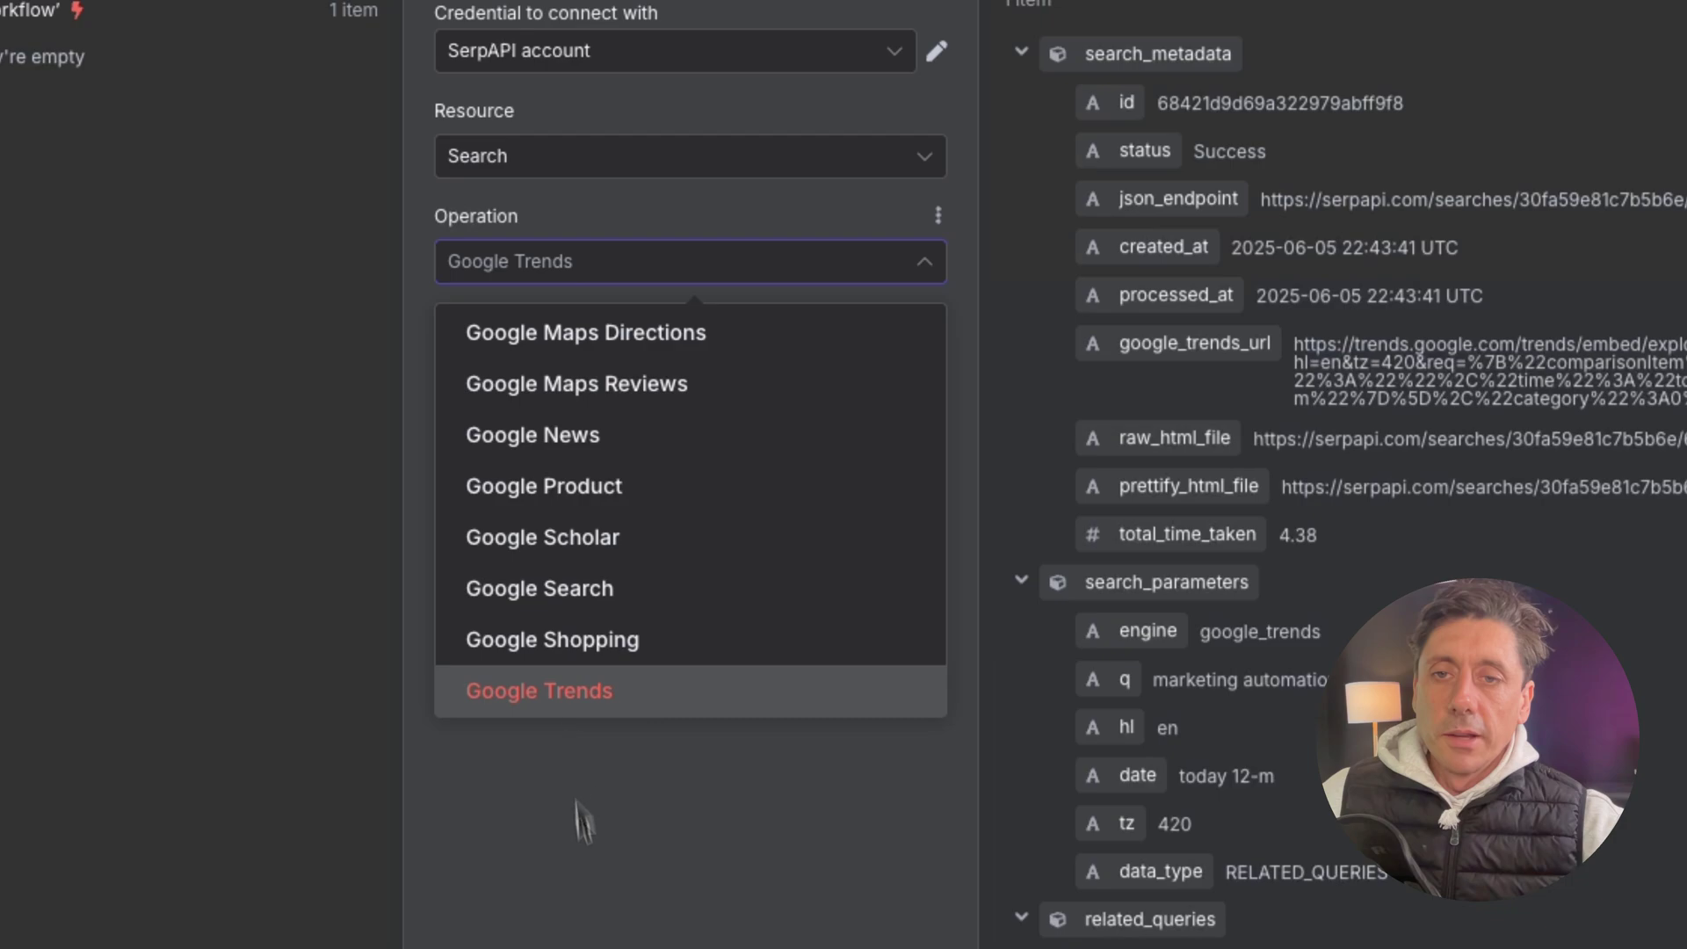
{"action": "left_click", "coordinate": [598, 931]}
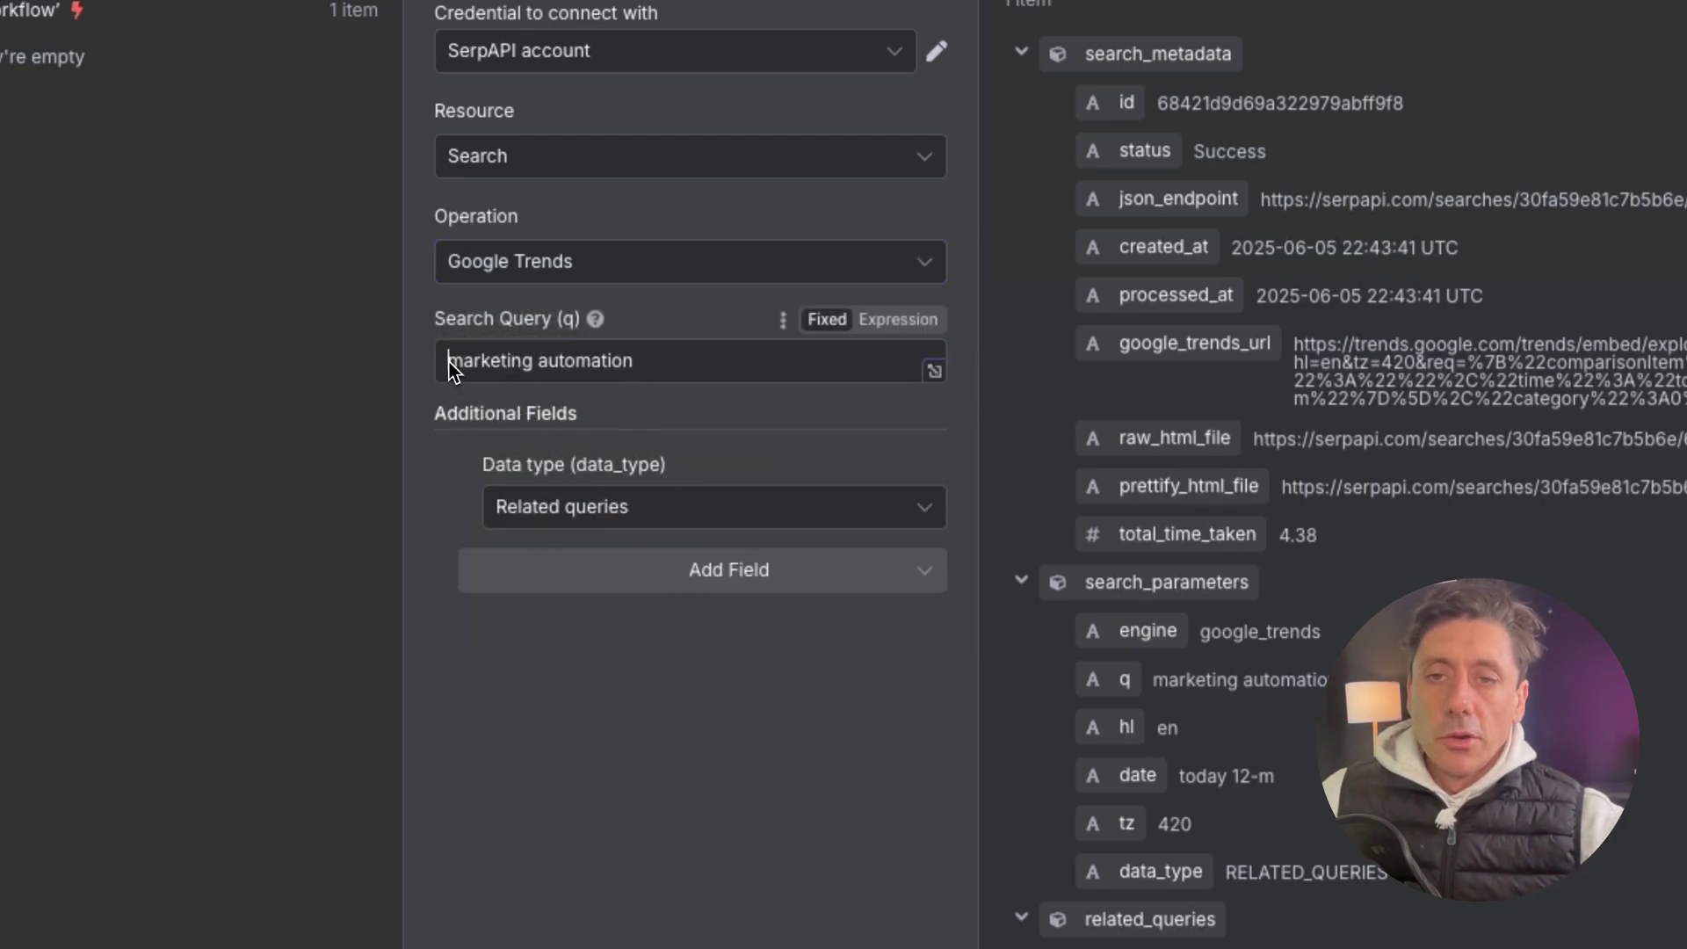
{"action": "left_click_drag", "start_coordinate": [450, 363], "coordinate": [650, 373]}
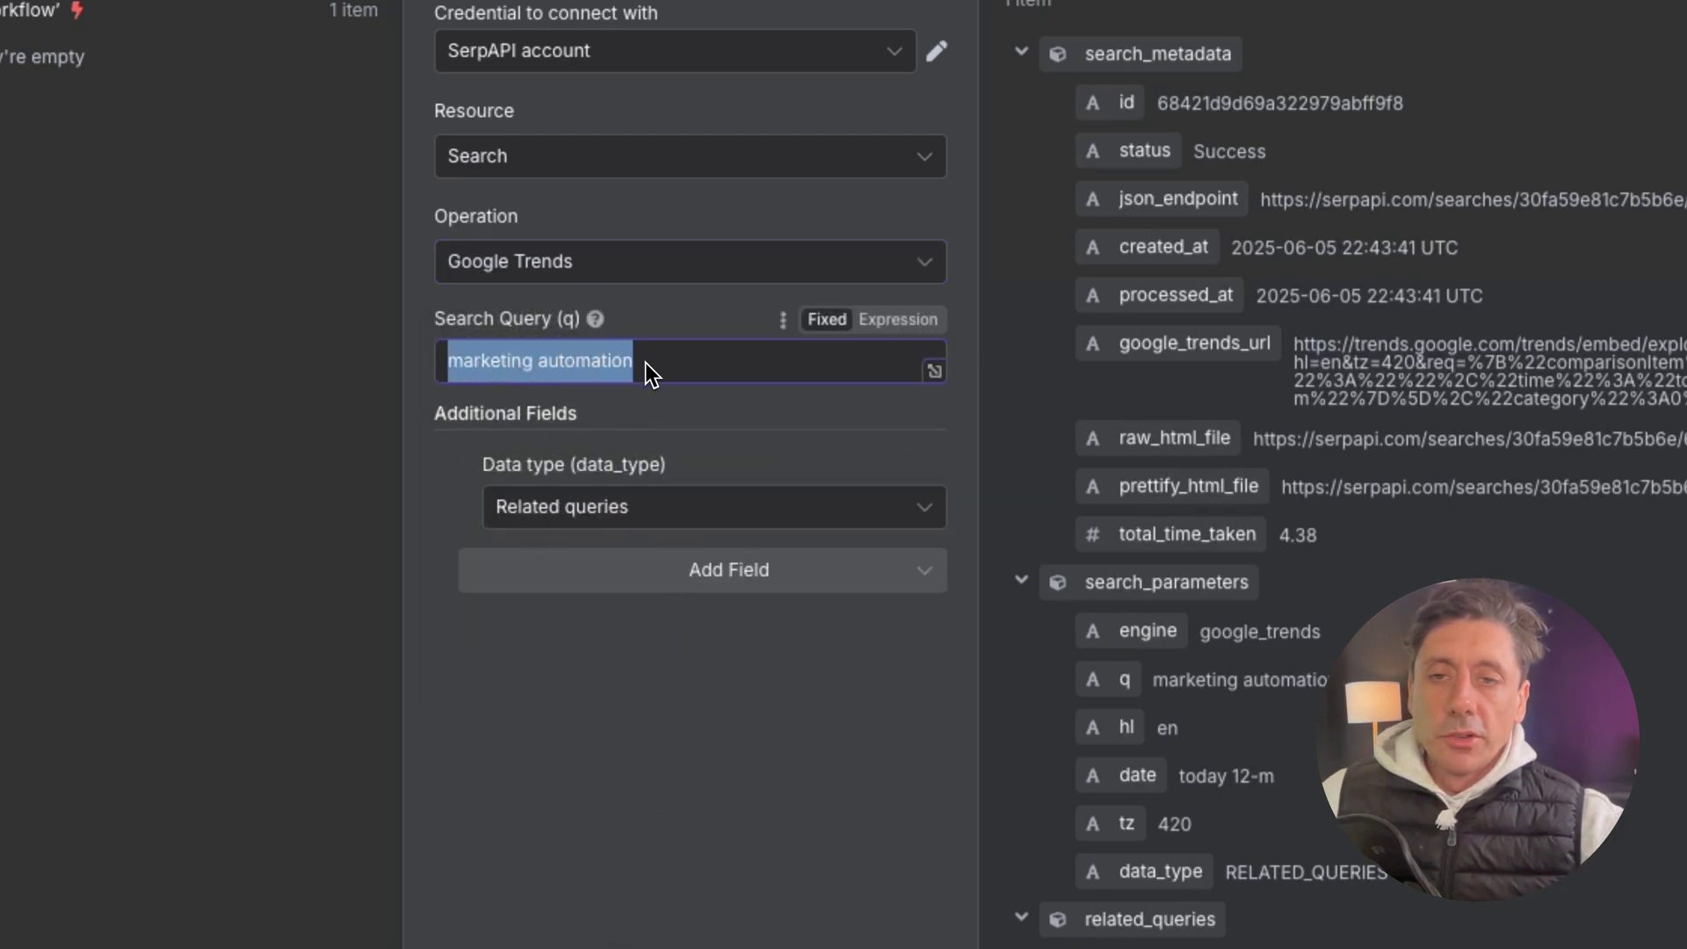
{"action": "left_click", "coordinate": [648, 874]}
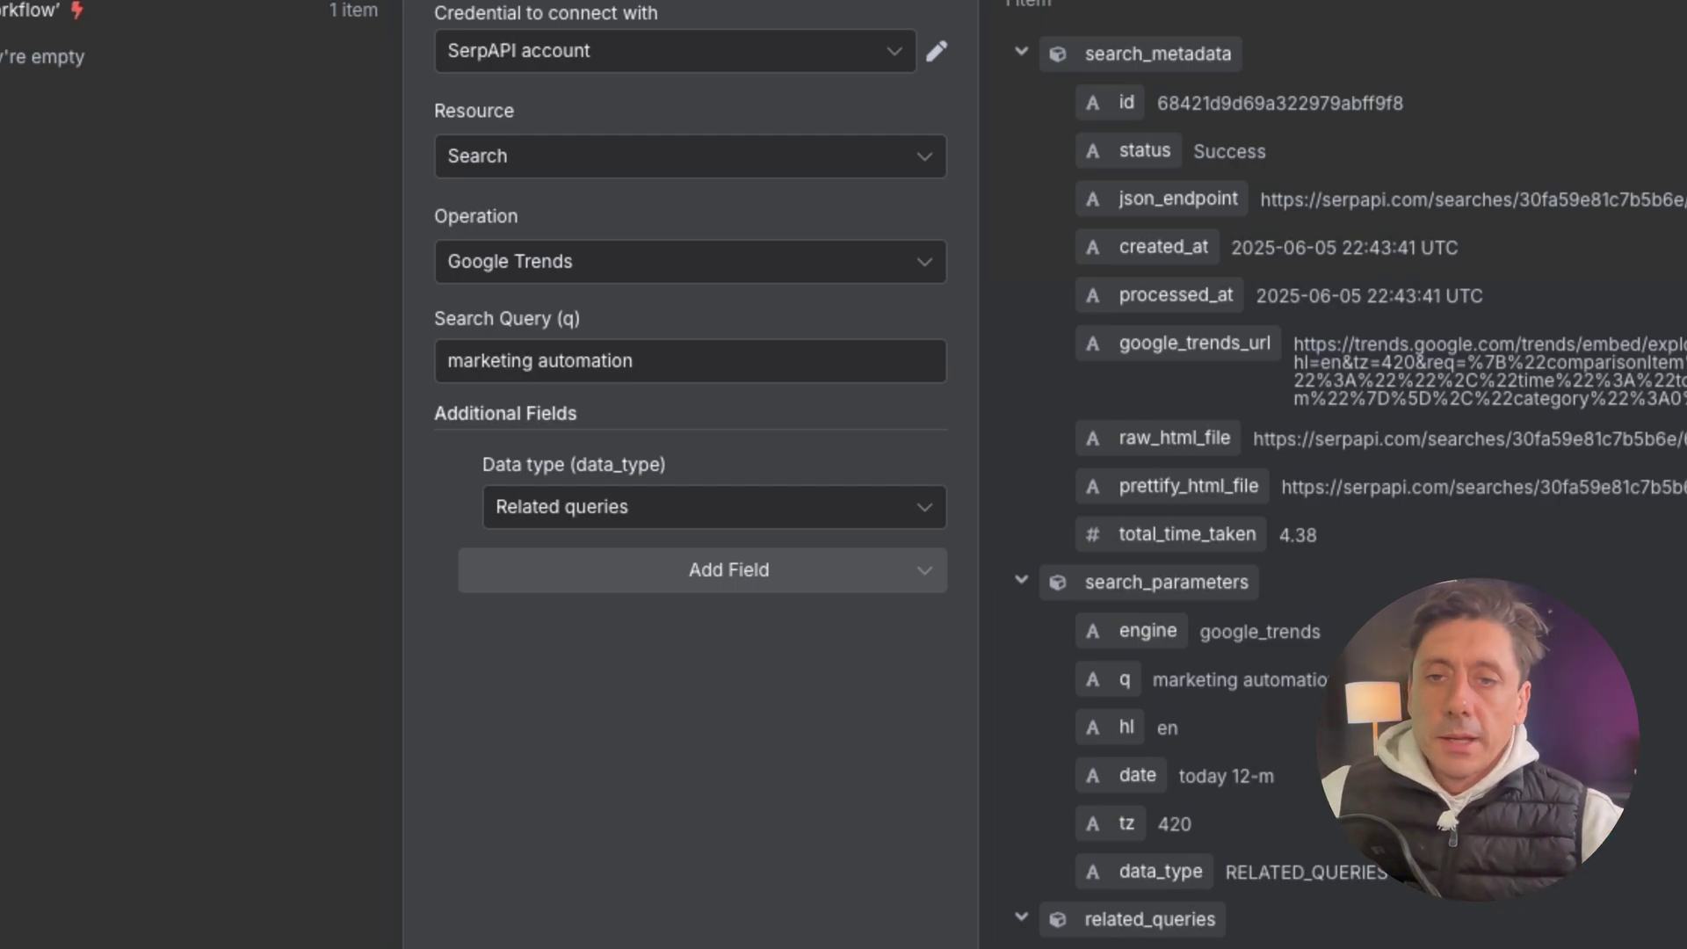
{"action": "mouse_move", "coordinate": [497, 371]}
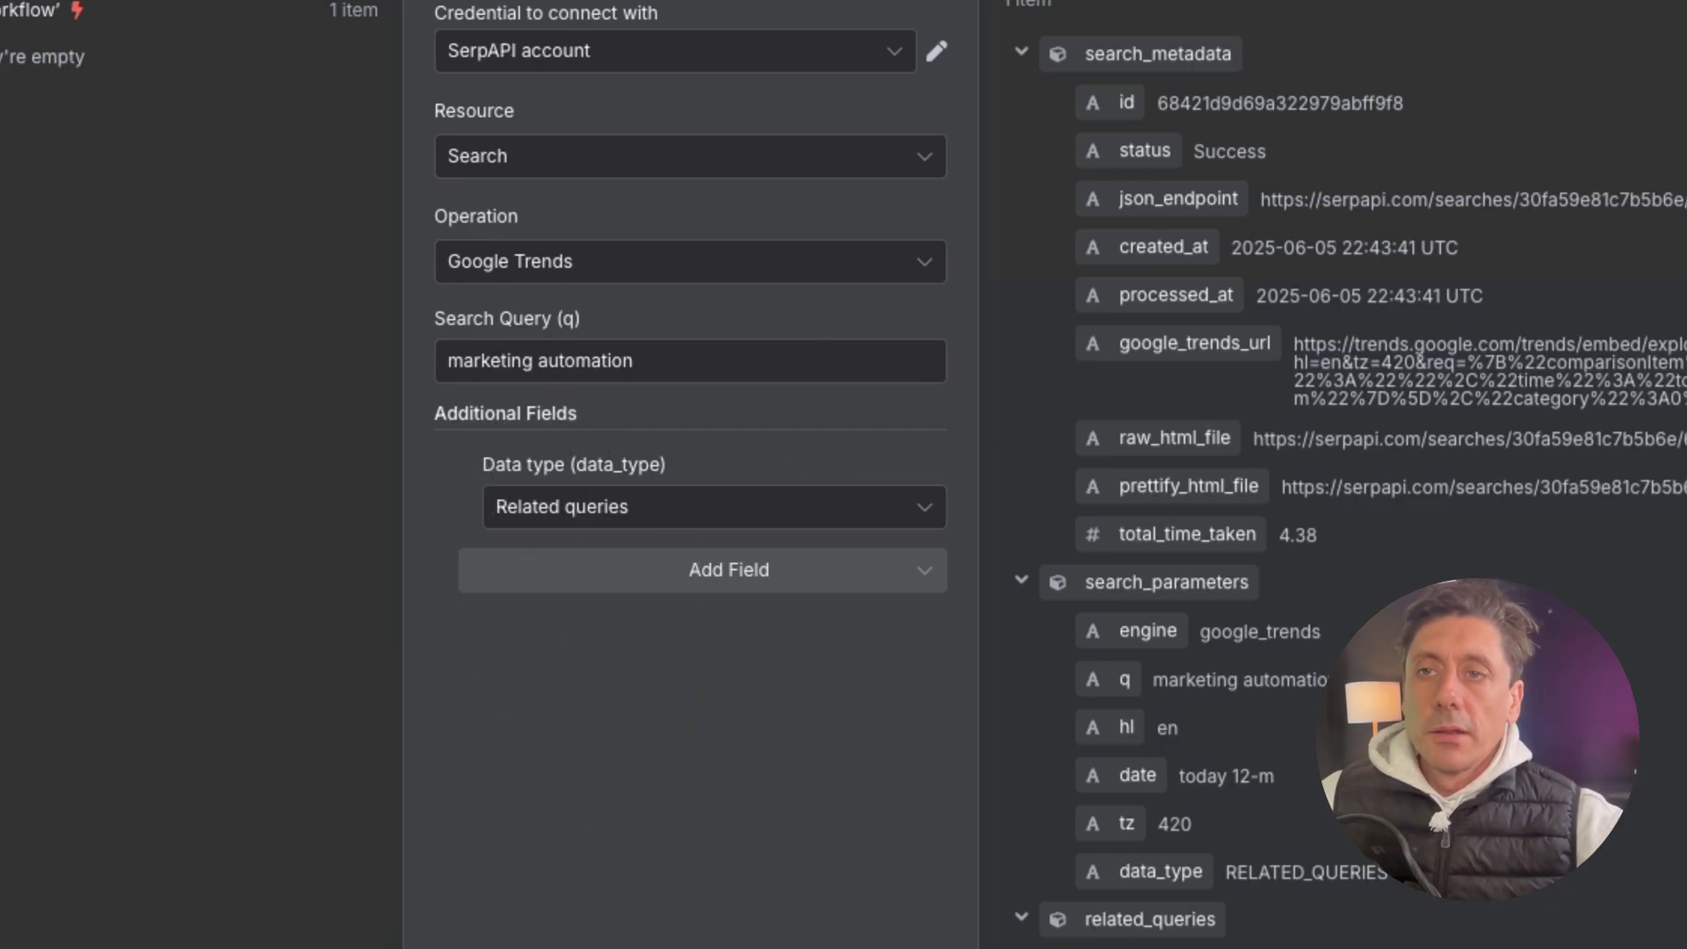
{"action": "key", "text": "Escape"}
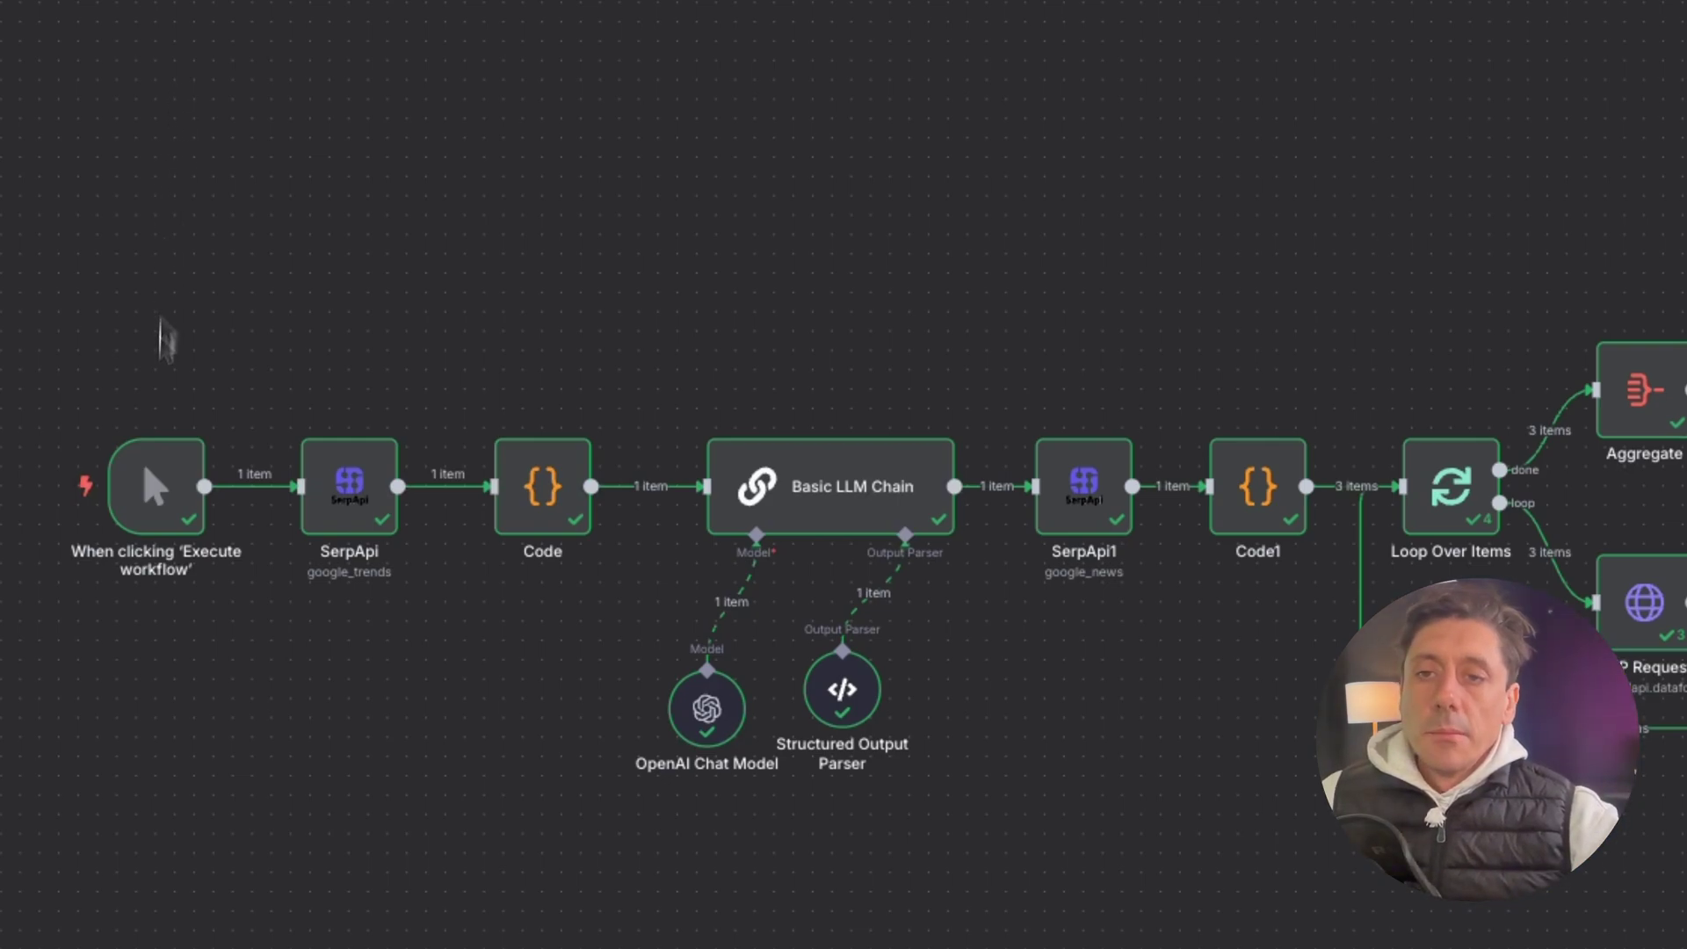
Move the manual trigger above and away from the google_trends SerpApi node, and switch that node's Search Query to expression mode.
{"action": "left_click_drag", "start_coordinate": [152, 487], "coordinate": [95, 332]}
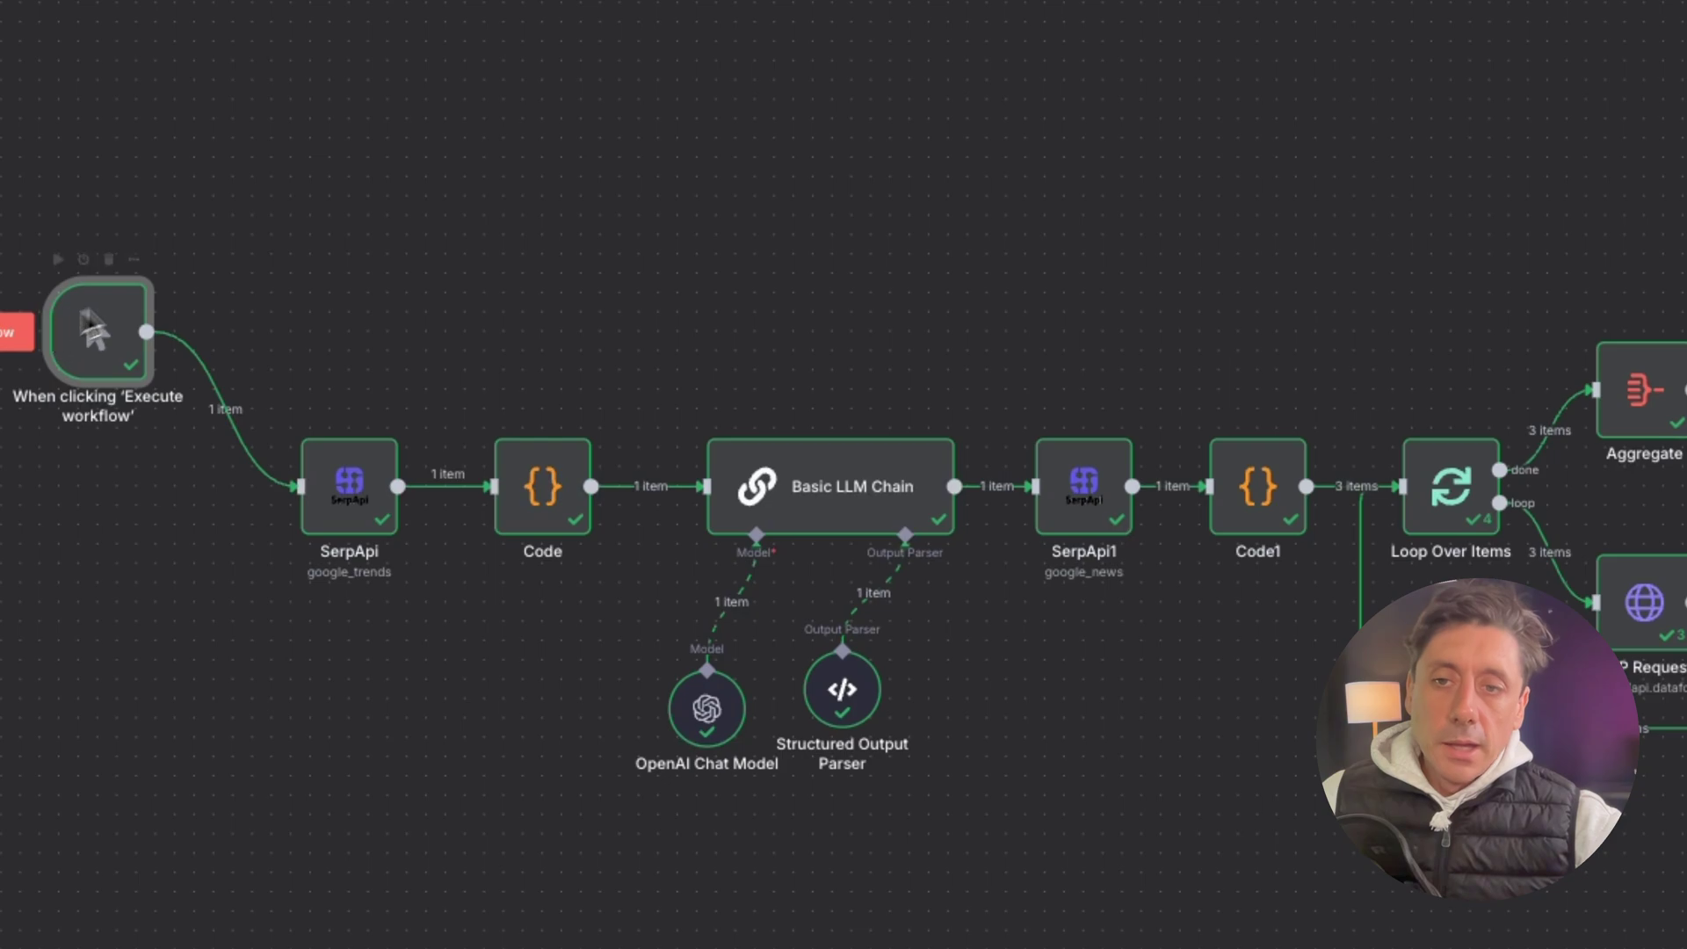
{"action": "double_click", "coordinate": [359, 505]}
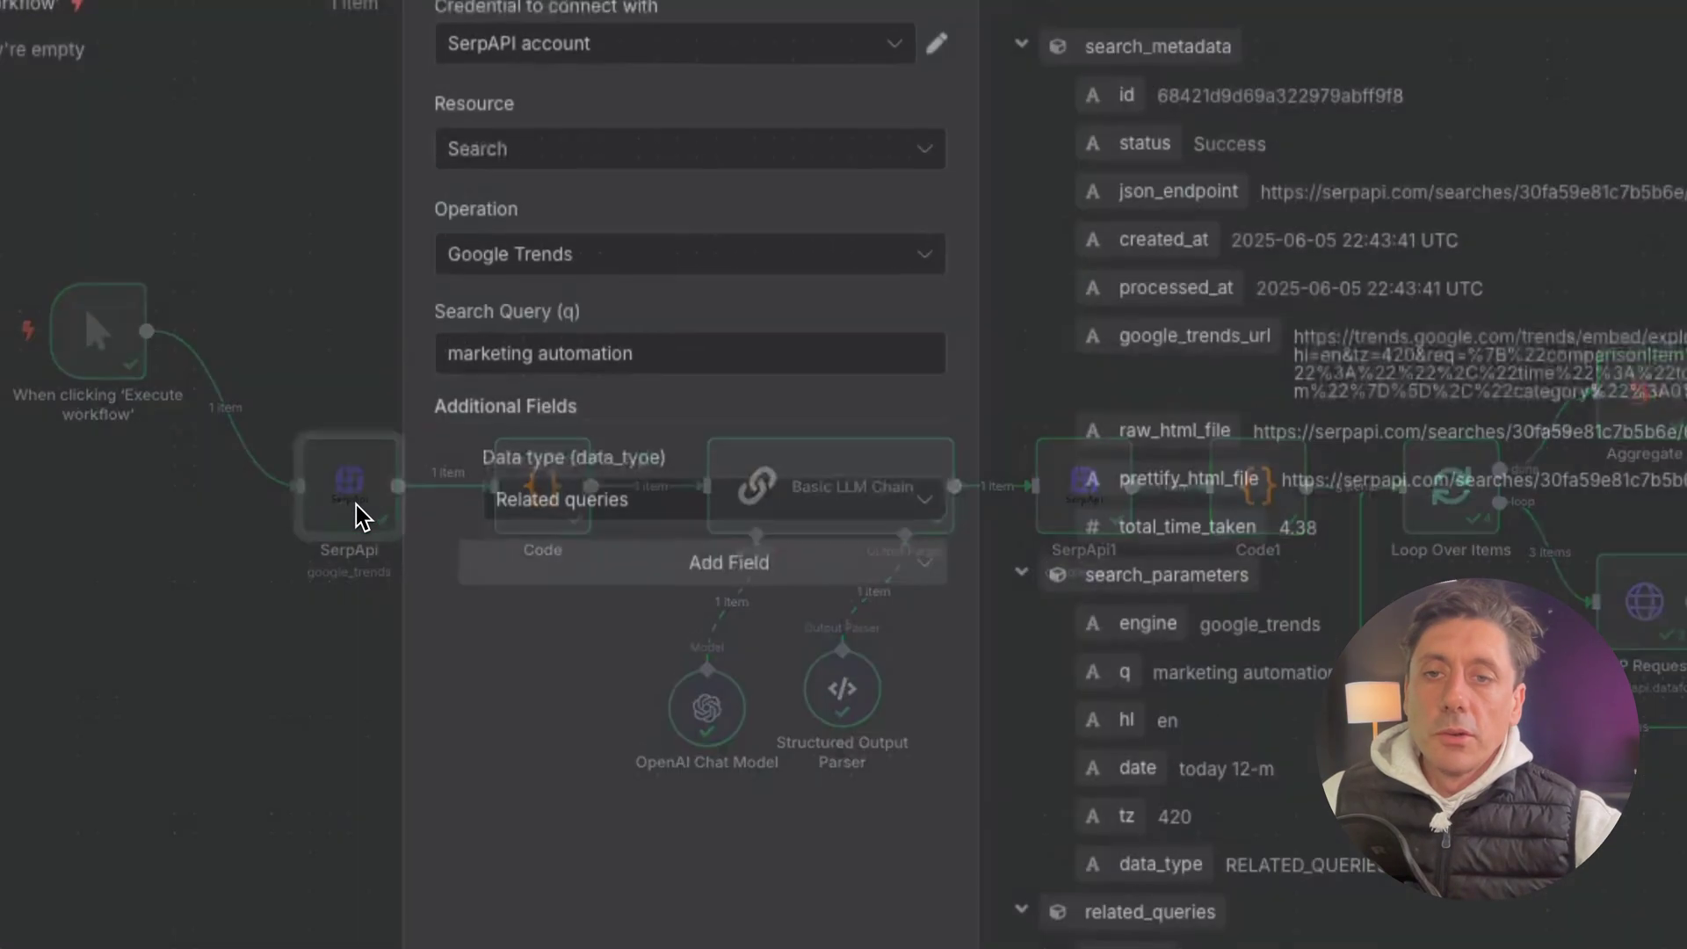
{"action": "left_click", "coordinate": [891, 320]}
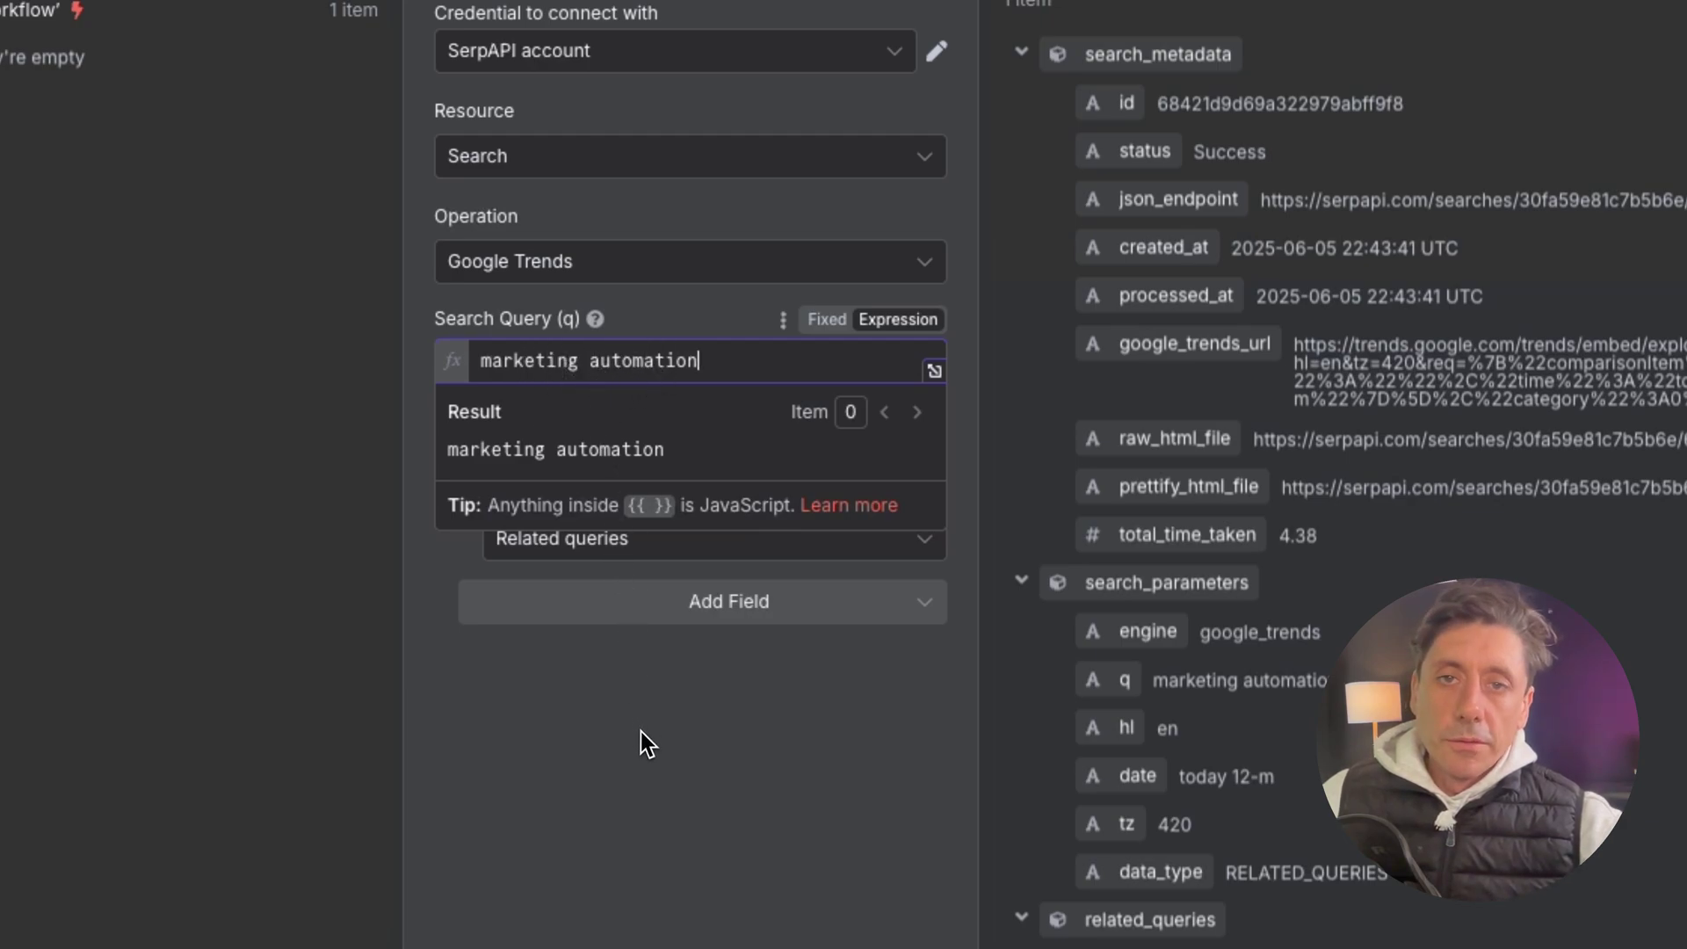
{"action": "left_click", "coordinate": [576, 778]}
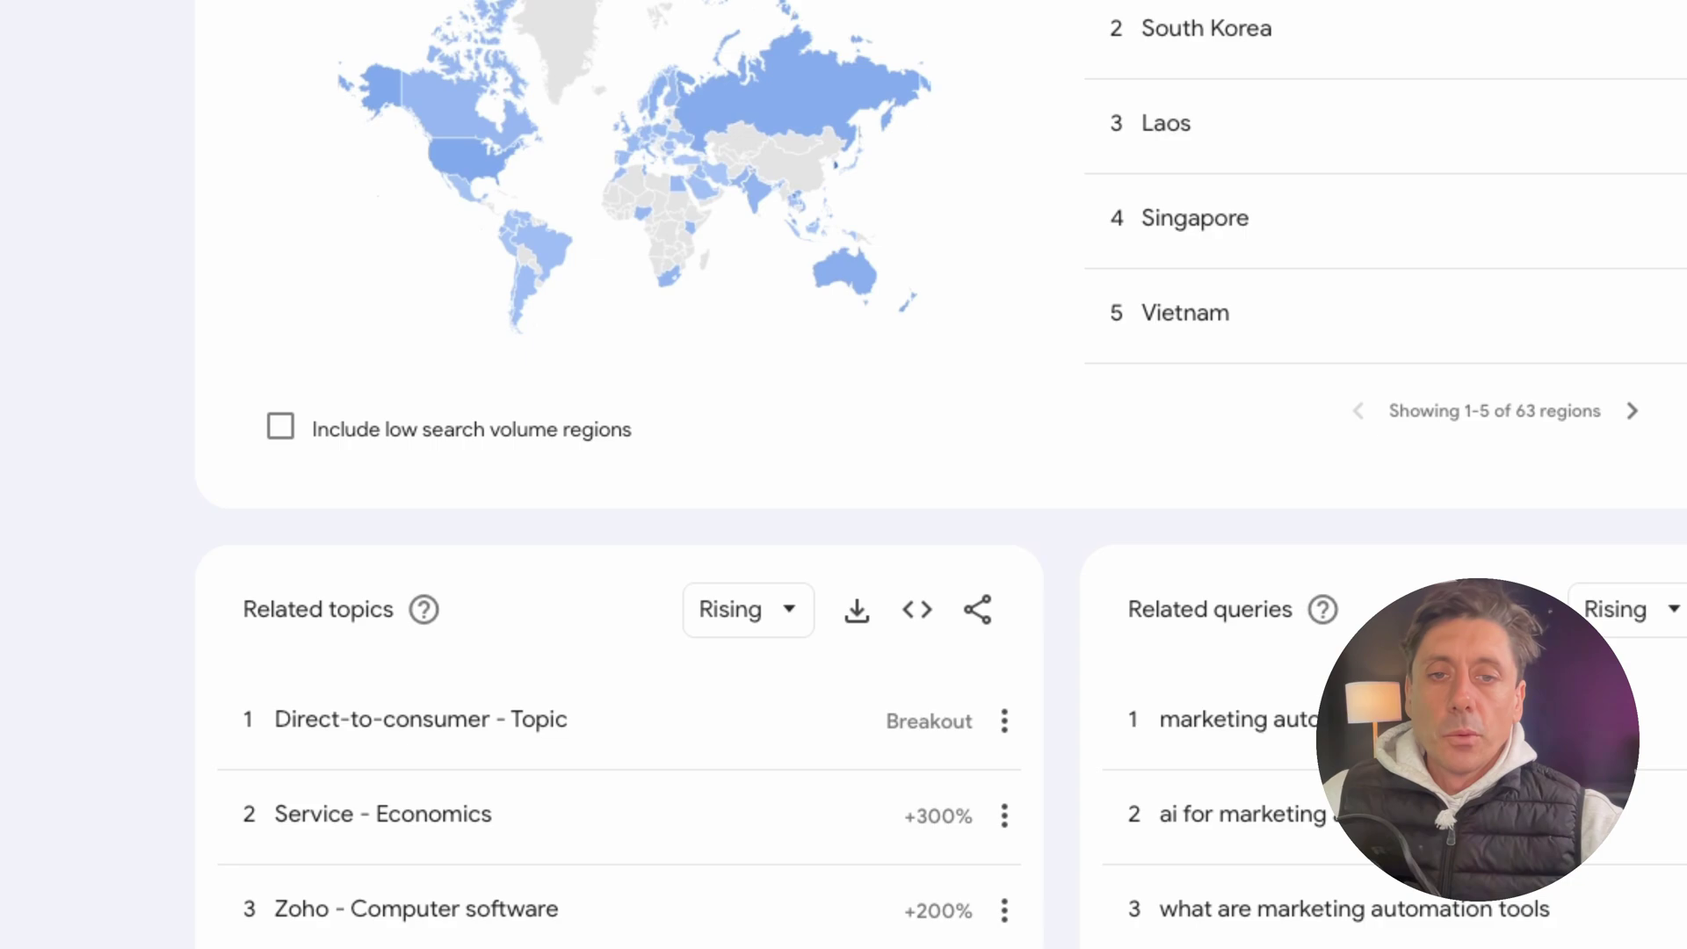
Highlight the Related queries heading in Google Trends, and add the Date (date) additional field to the google_trends SerpApi node.
{"action": "left_click_drag", "start_coordinate": [1148, 622], "coordinate": [1350, 619]}
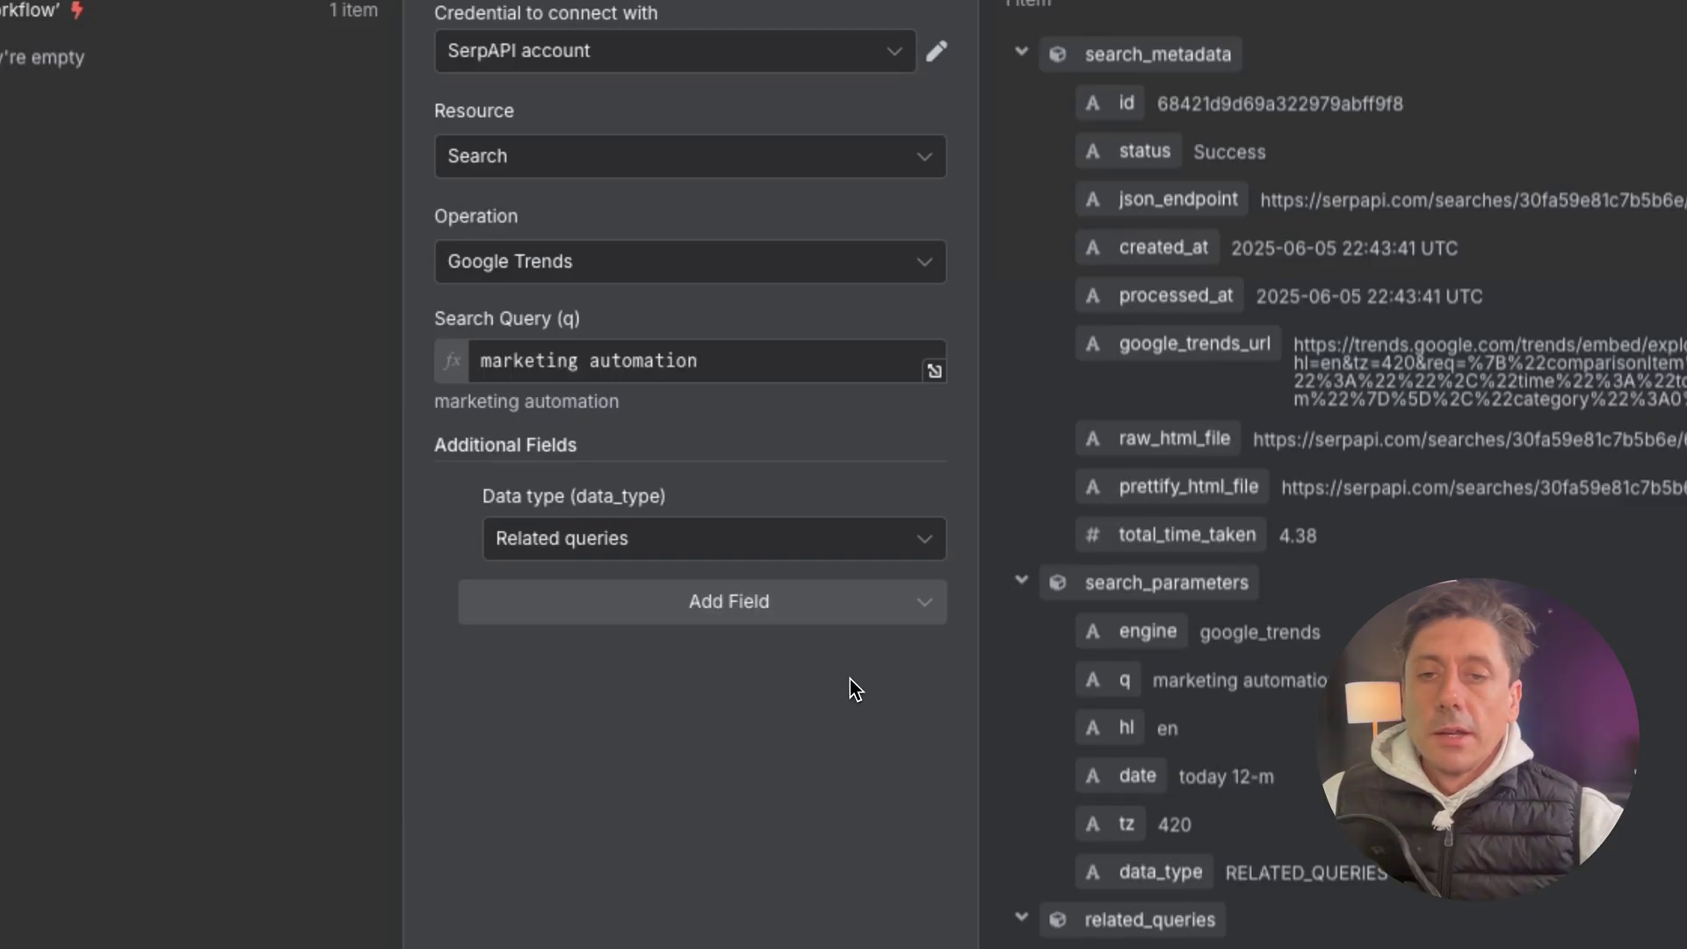
{"action": "left_click", "coordinate": [758, 606]}
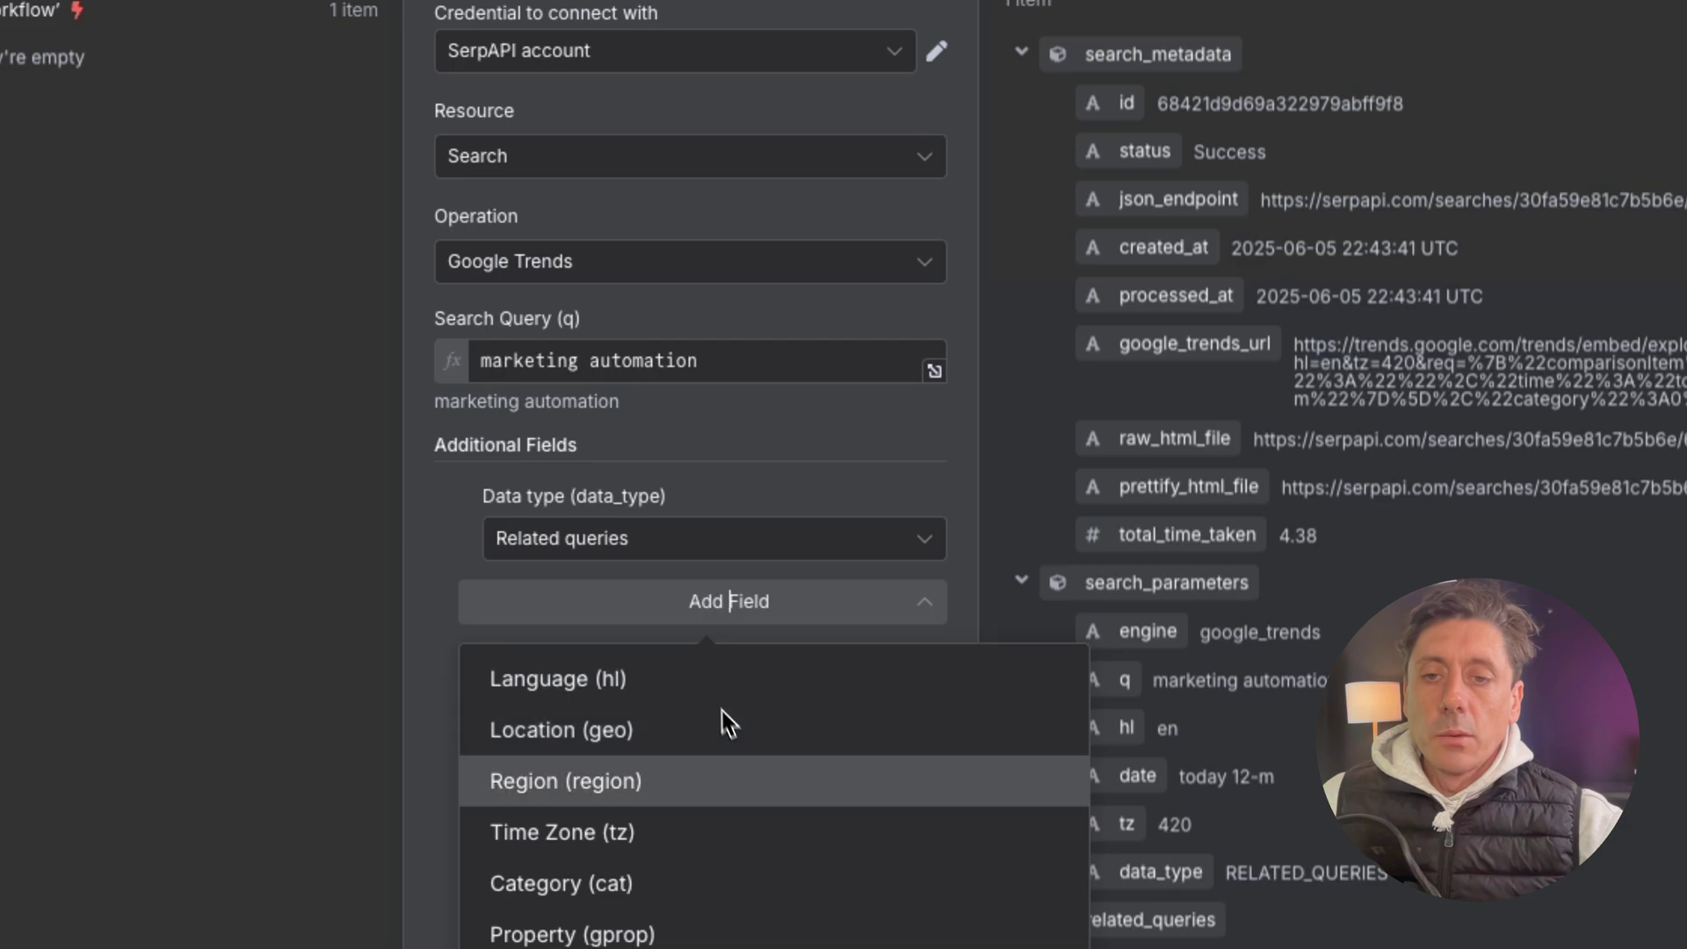
{"action": "scroll", "coordinate": [831, 934], "scroll_direction": "down", "scroll_amount": 1}
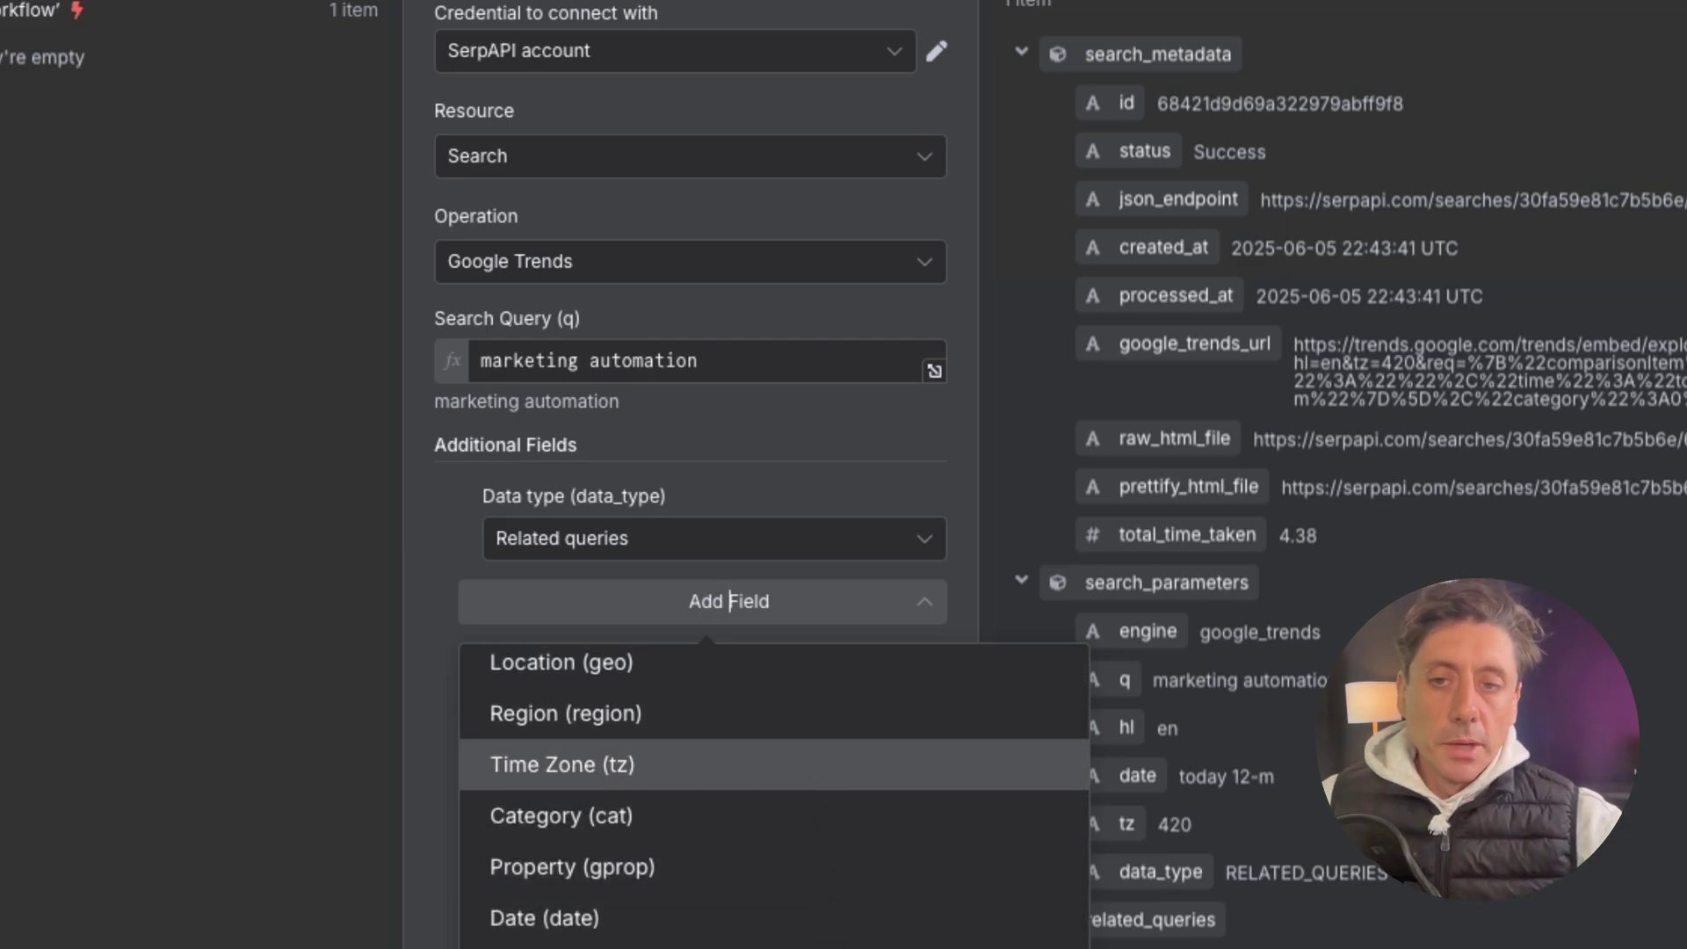
{"action": "scroll", "coordinate": [774, 766], "scroll_direction": "down", "scroll_amount": 4}
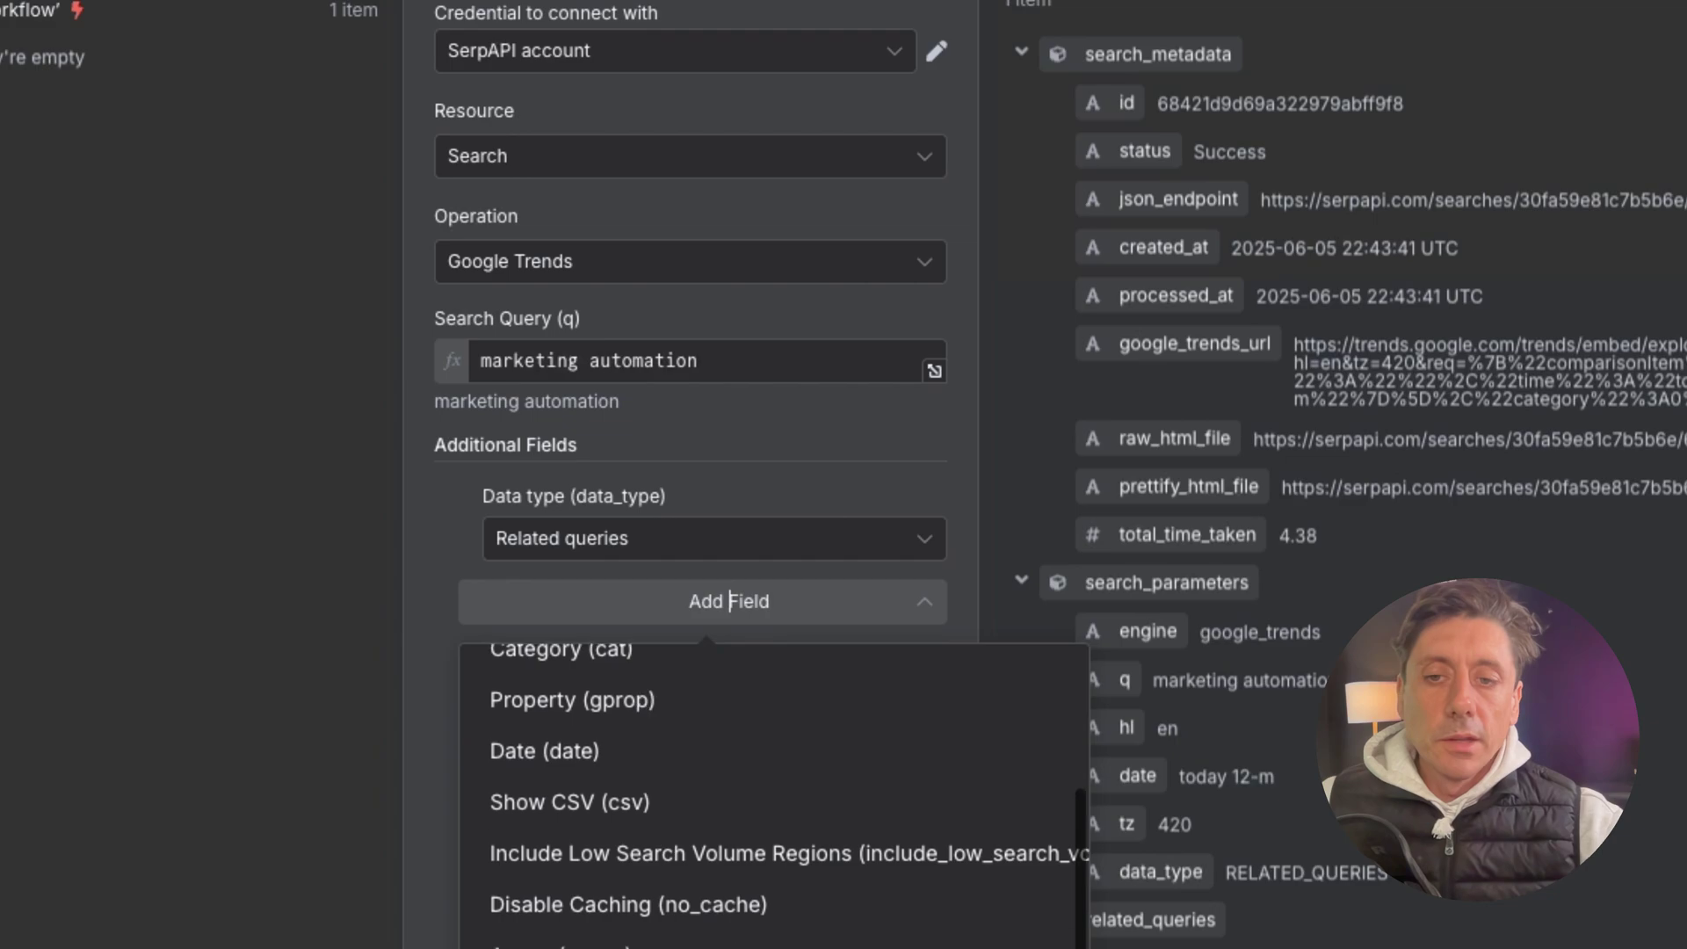
{"action": "scroll", "coordinate": [773, 773], "scroll_direction": "up", "scroll_amount": 5}
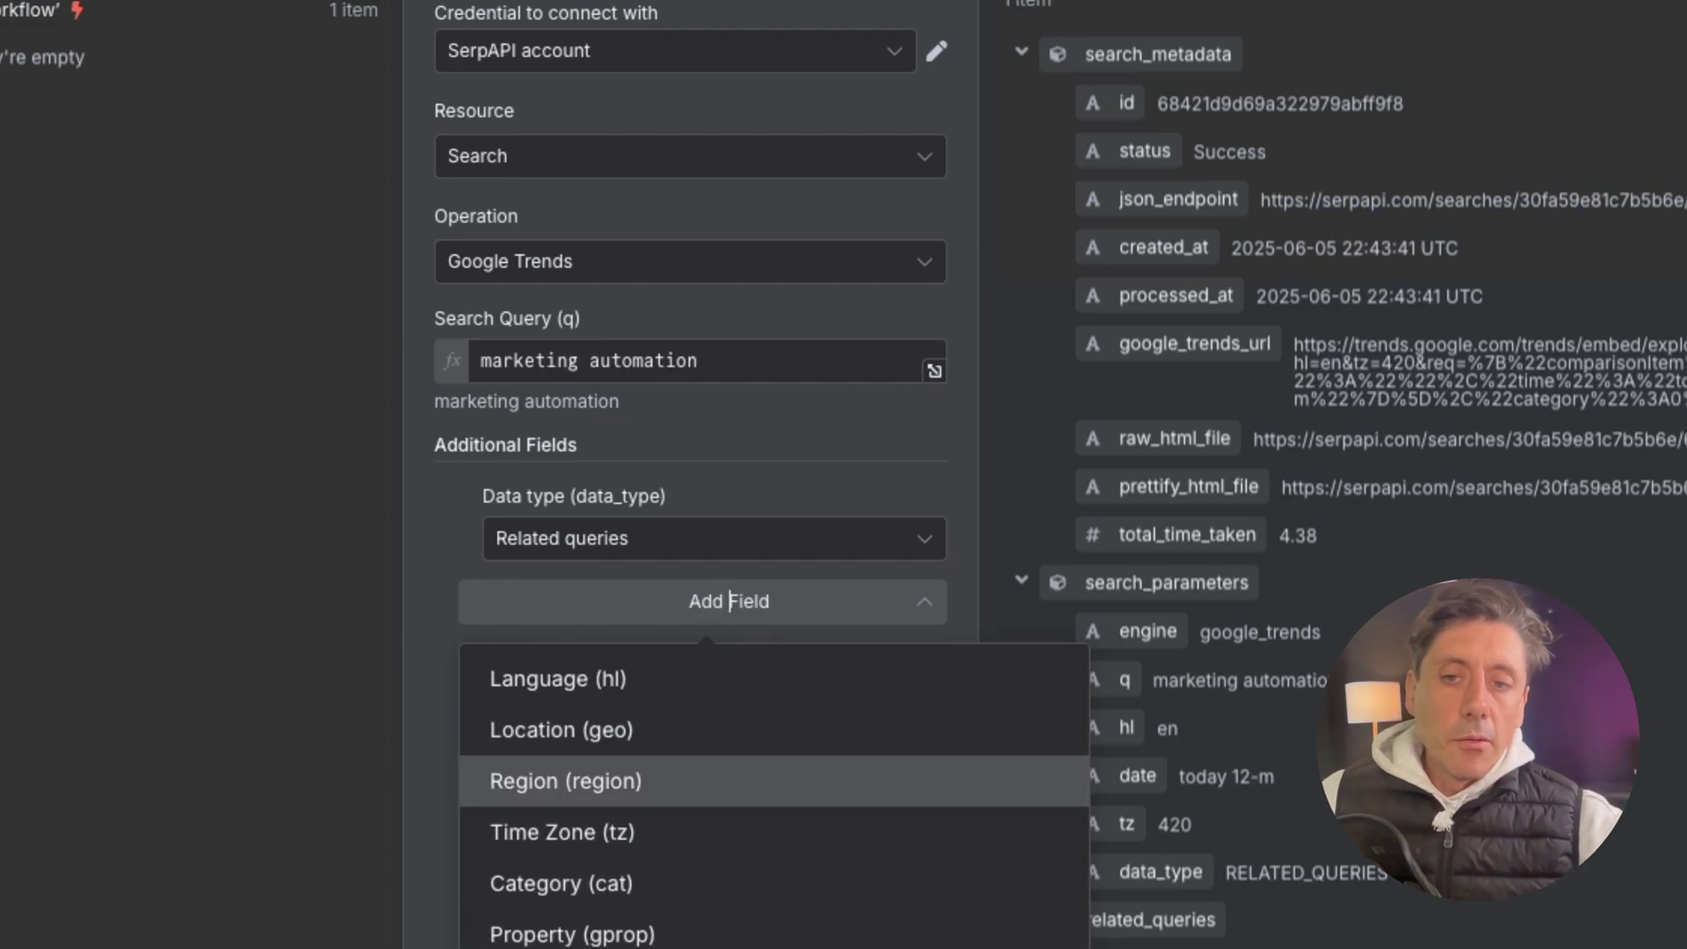
{"action": "scroll", "coordinate": [773, 781], "scroll_direction": "down", "scroll_amount": 2}
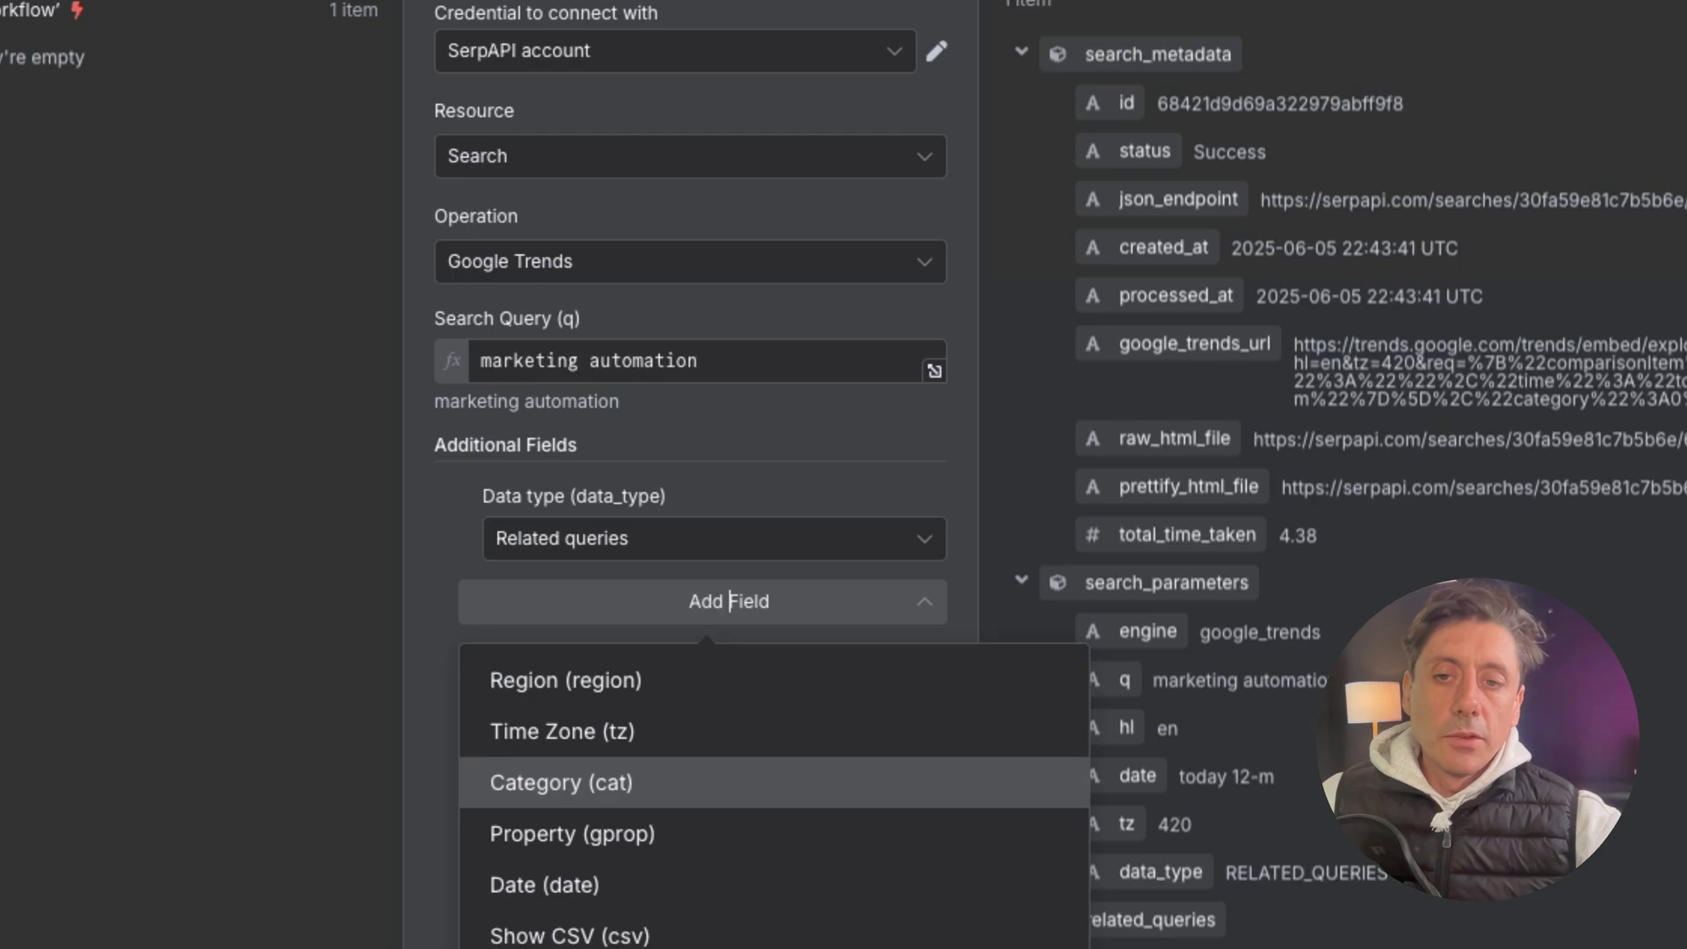
{"action": "left_click", "coordinate": [700, 872]}
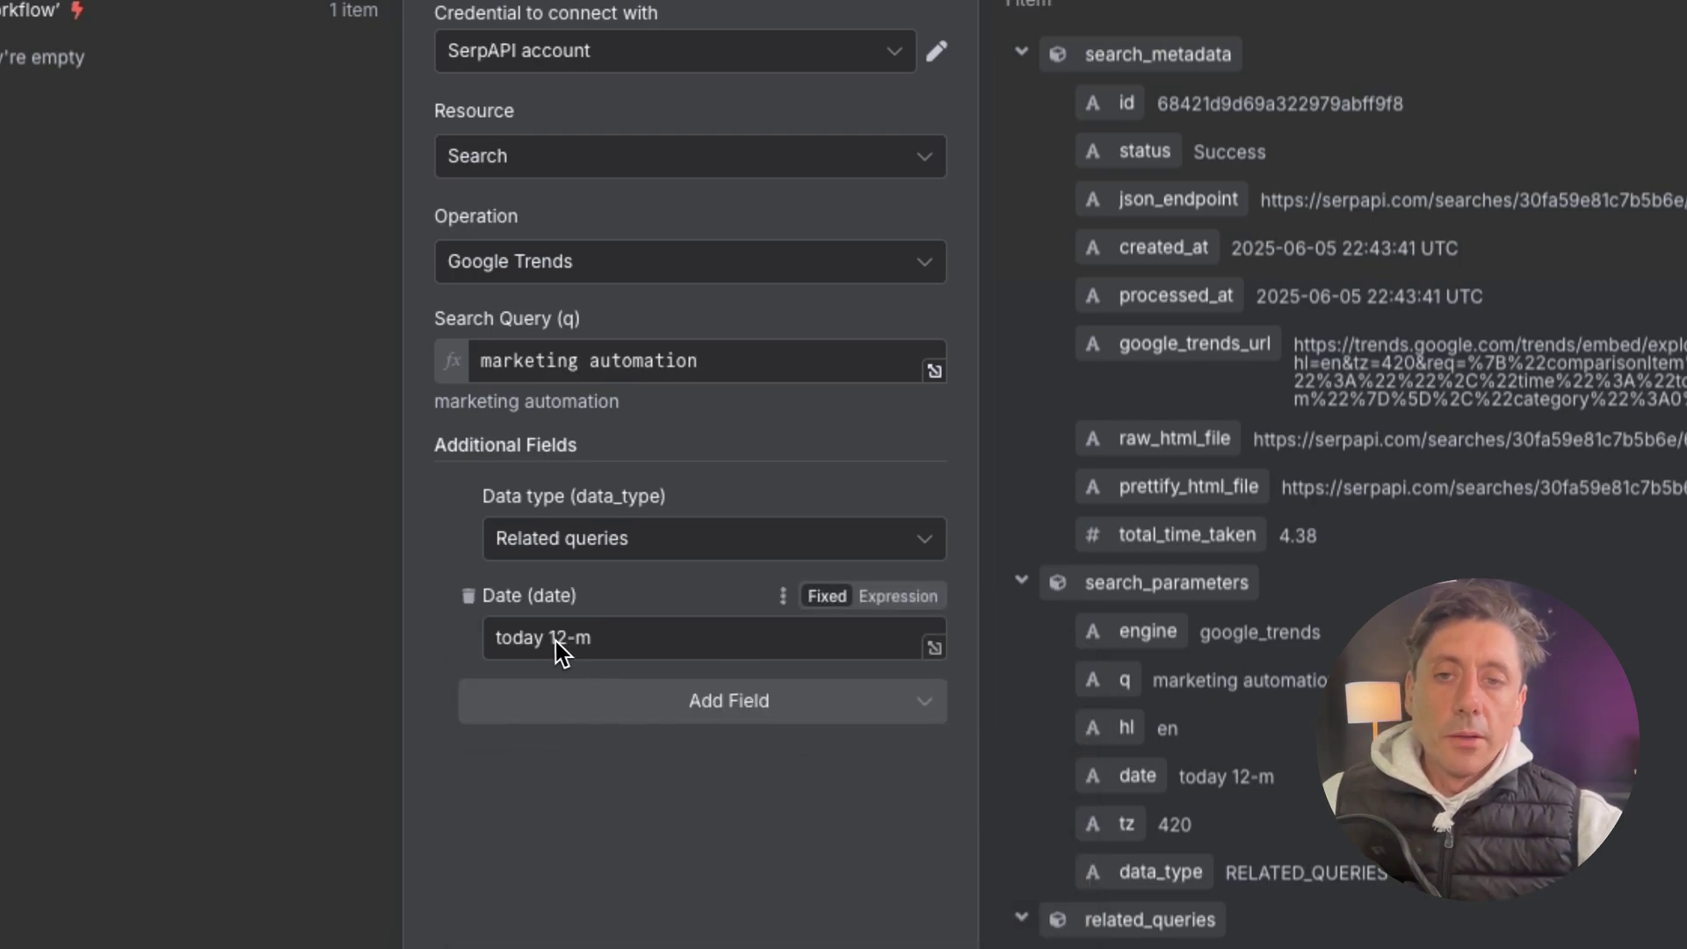
Select the documentation URL in the Date field's help text, look through the node's rising and top queries output, and close the node.
{"action": "mouse_move", "coordinate": [587, 597]}
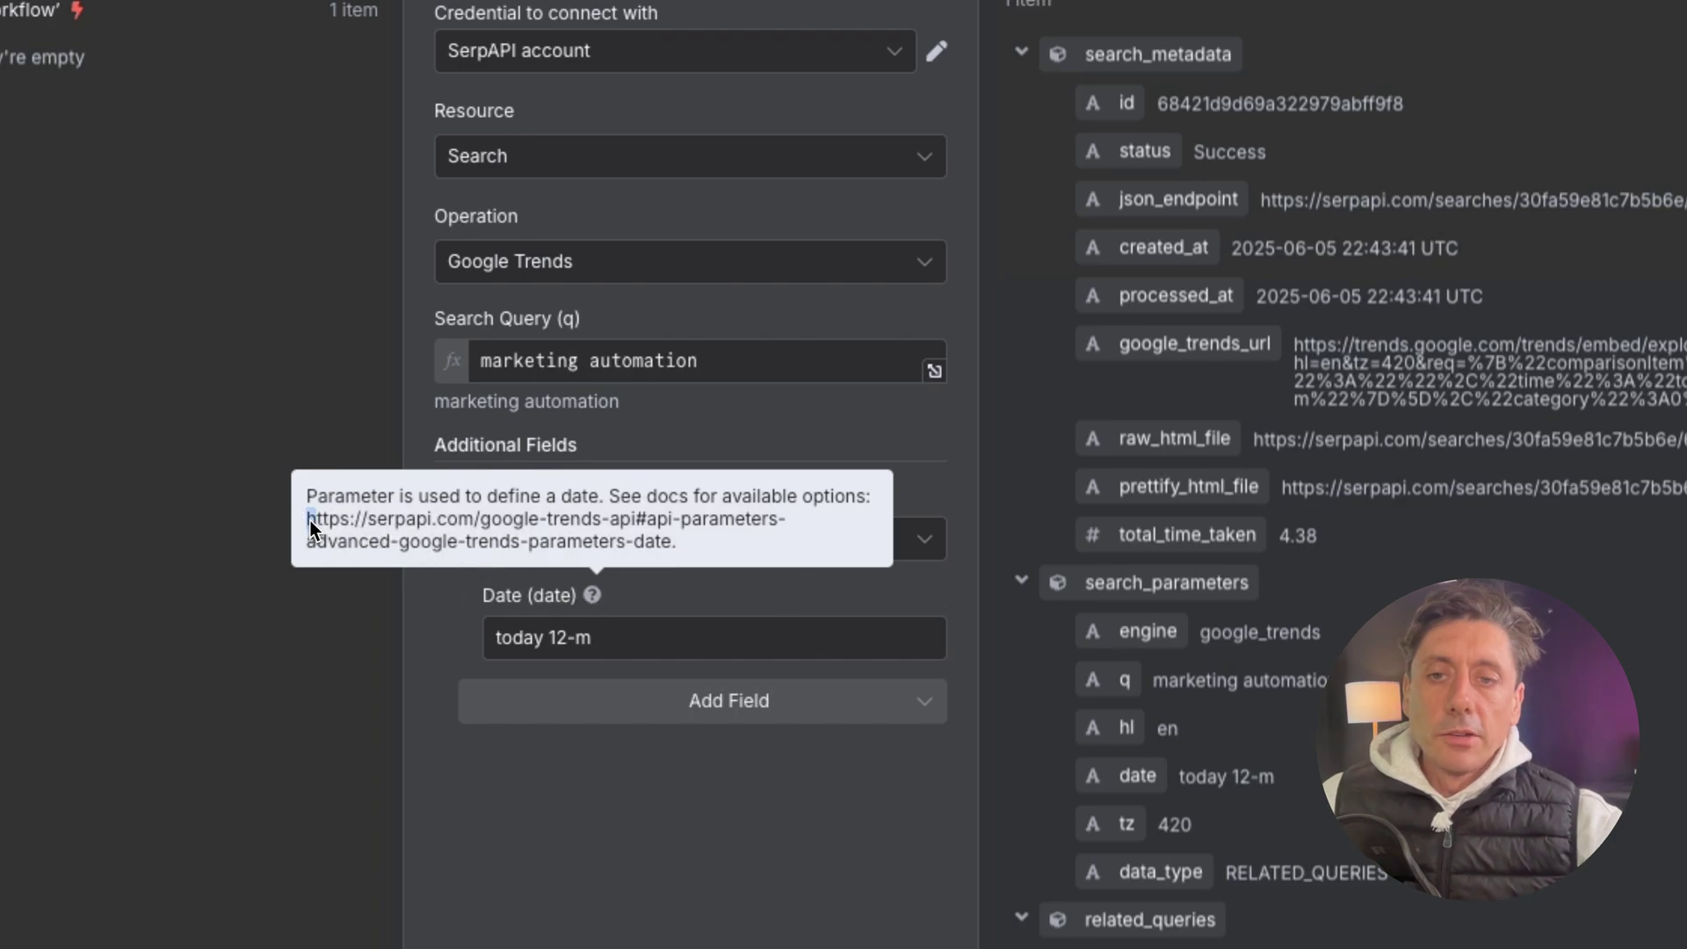
{"action": "left_click_drag", "start_coordinate": [309, 526], "coordinate": [670, 550]}
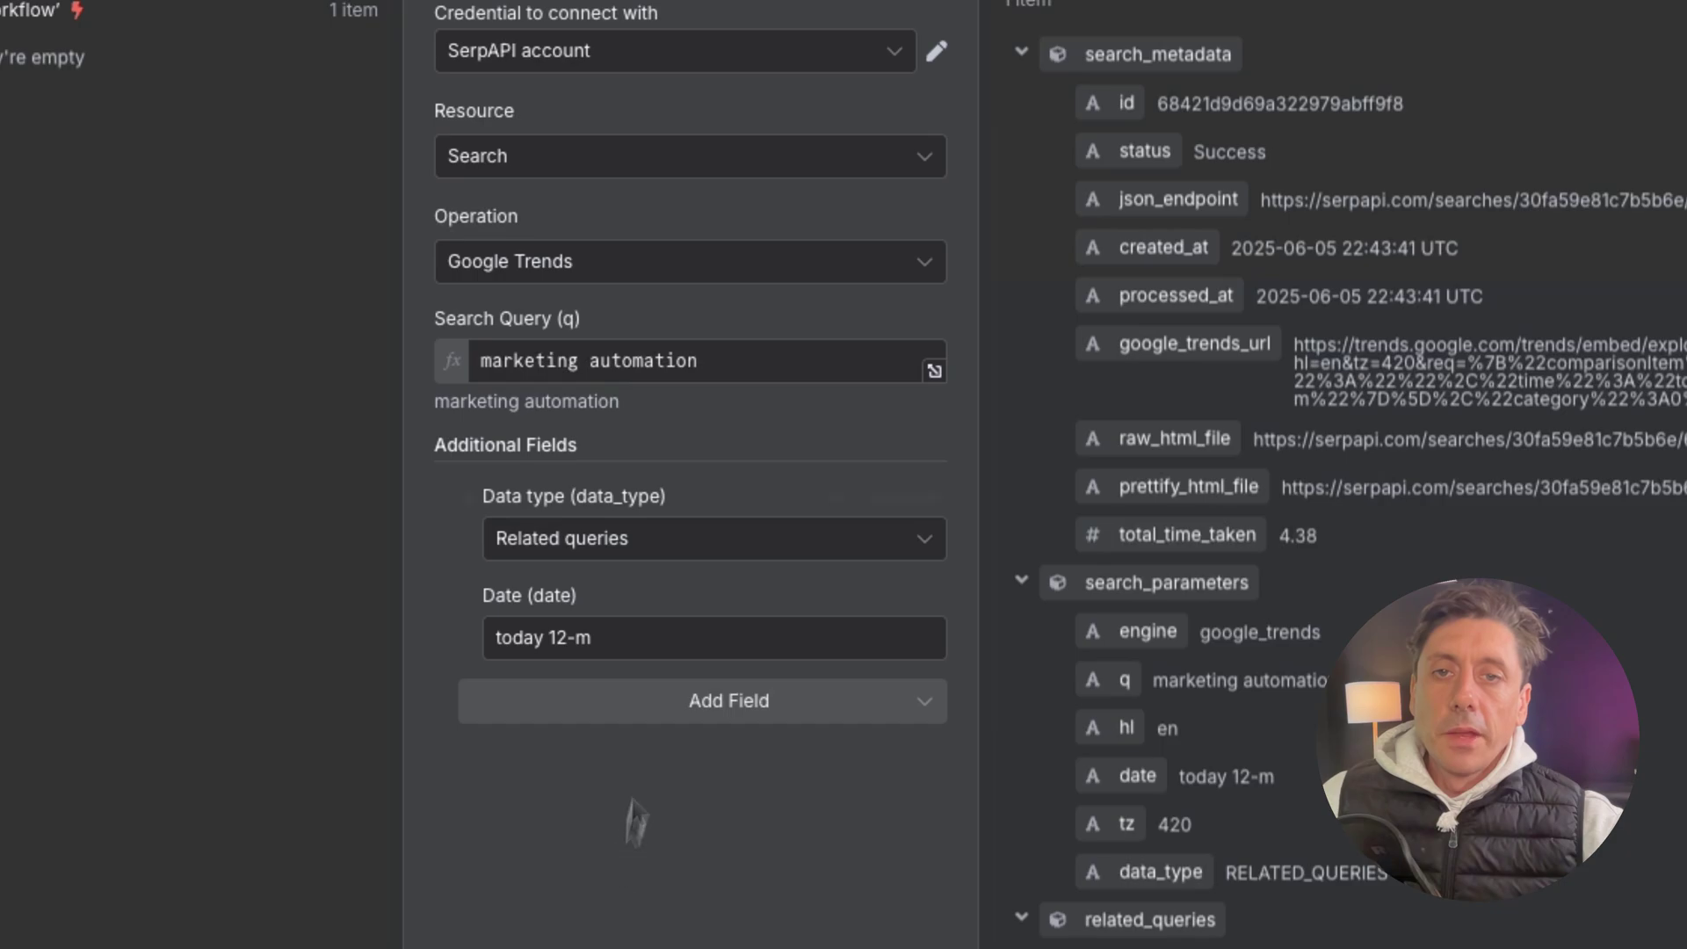
{"action": "scroll", "coordinate": [1380, 561], "scroll_direction": "down", "scroll_amount": 1}
{"action": "scroll", "coordinate": [1379, 561], "scroll_direction": "down", "scroll_amount": 20}
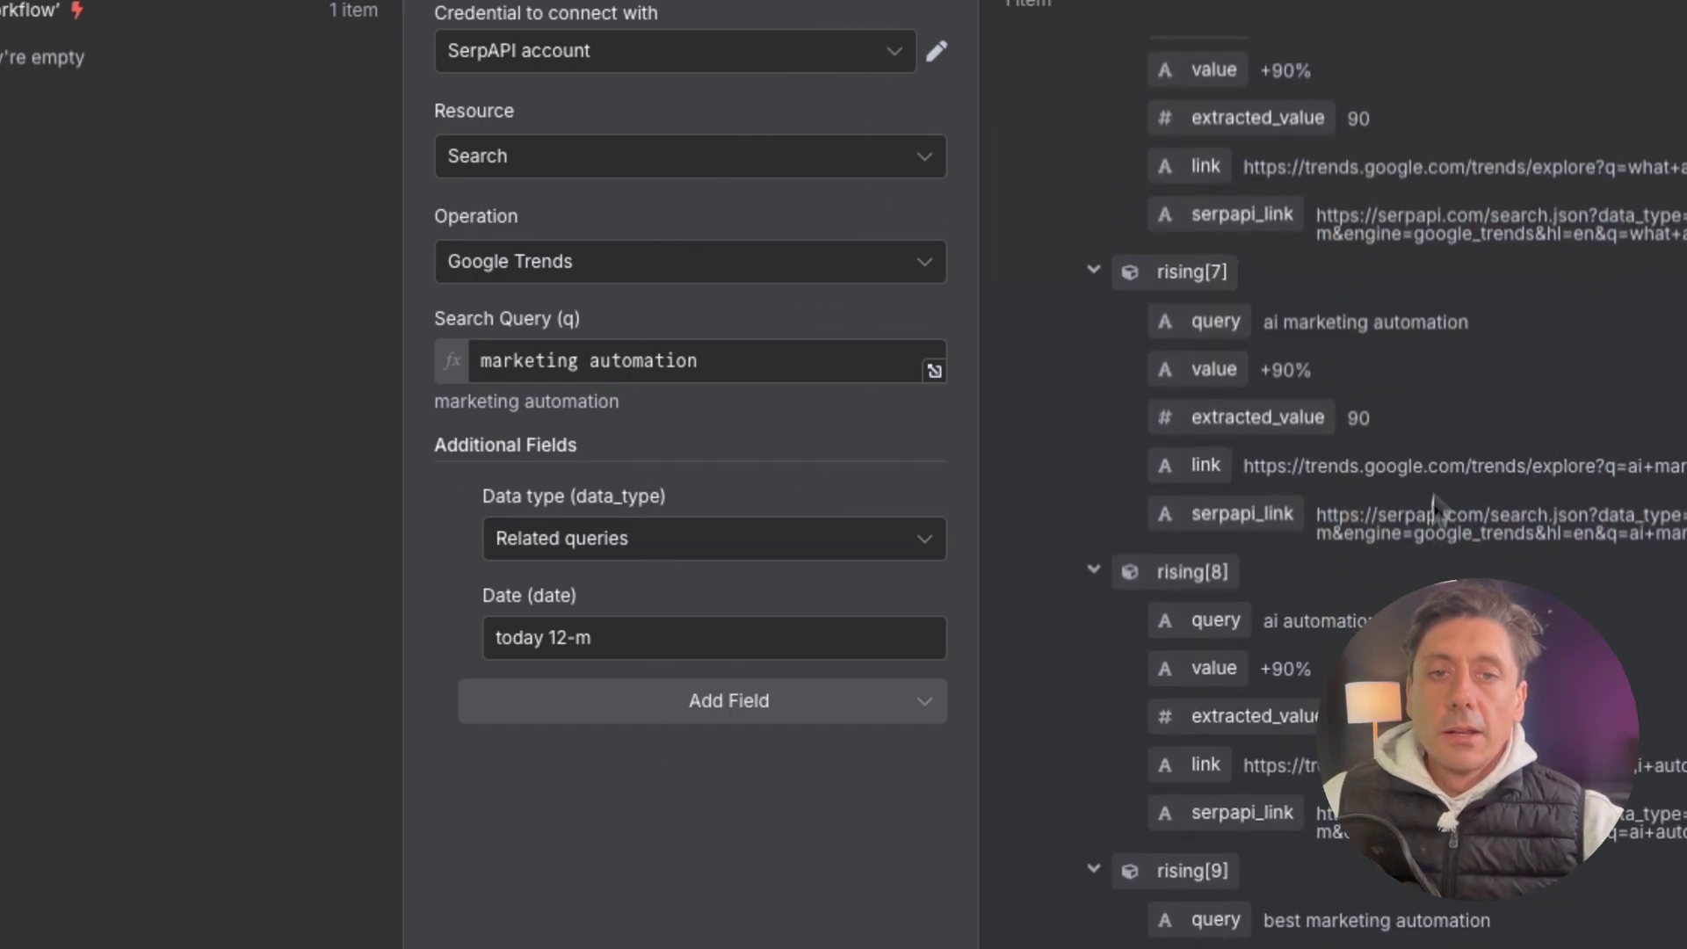
{"action": "scroll", "coordinate": [1423, 558], "scroll_direction": "down", "scroll_amount": 20}
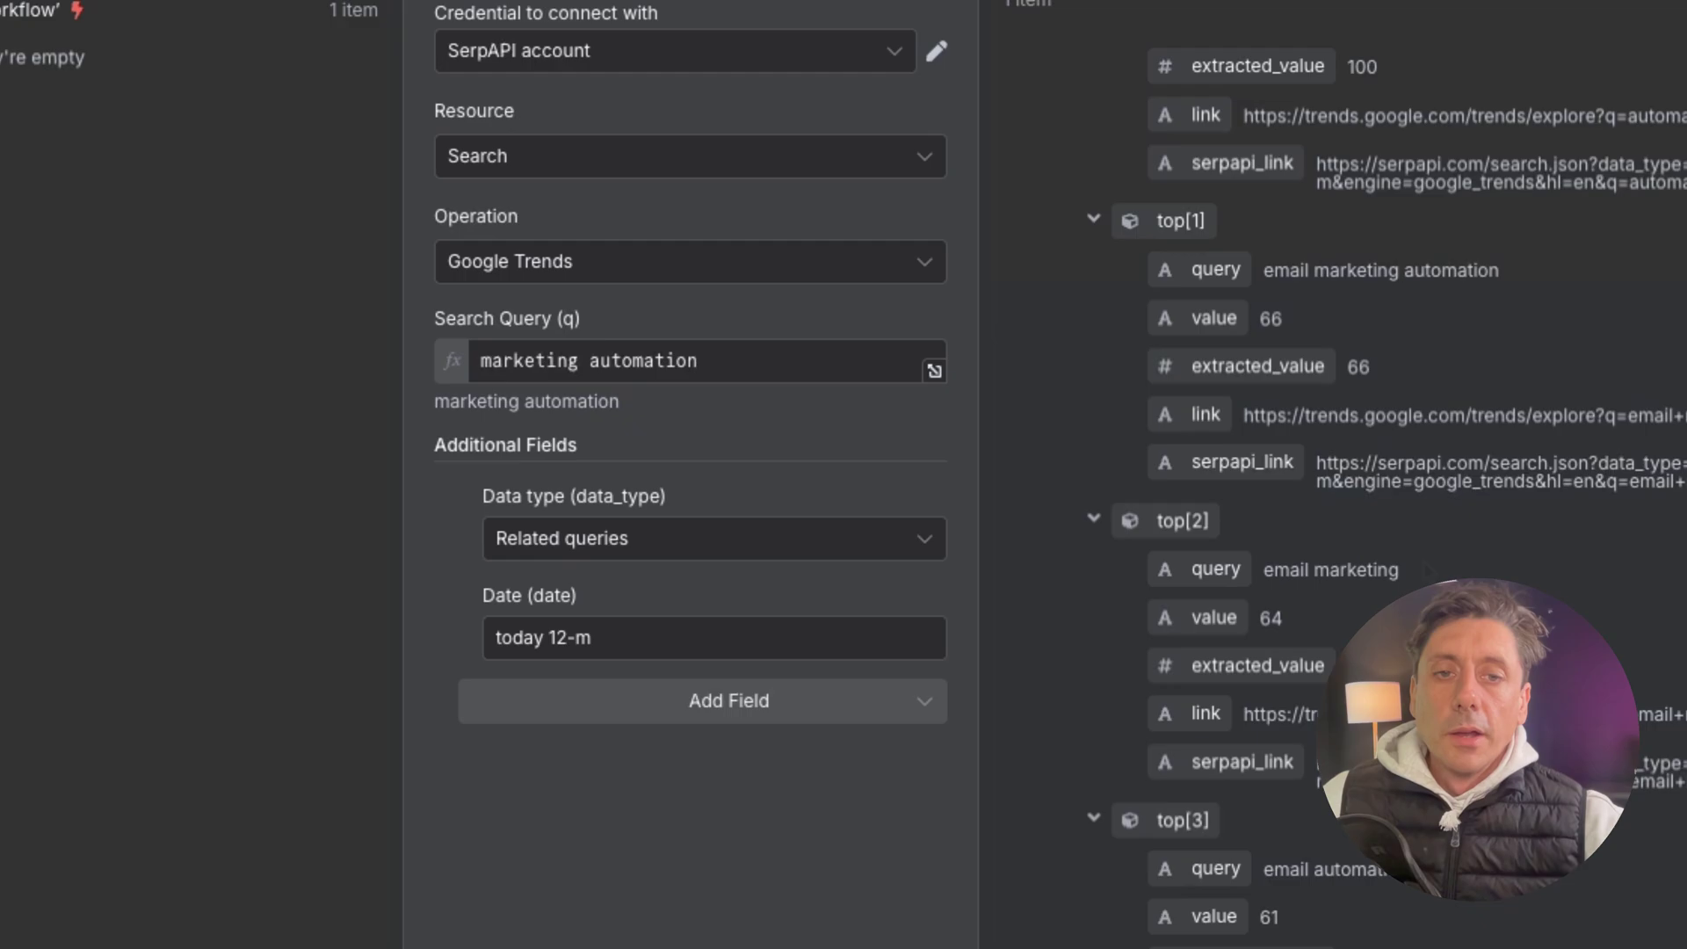
{"action": "scroll", "coordinate": [1423, 572], "scroll_direction": "up", "scroll_amount": 20}
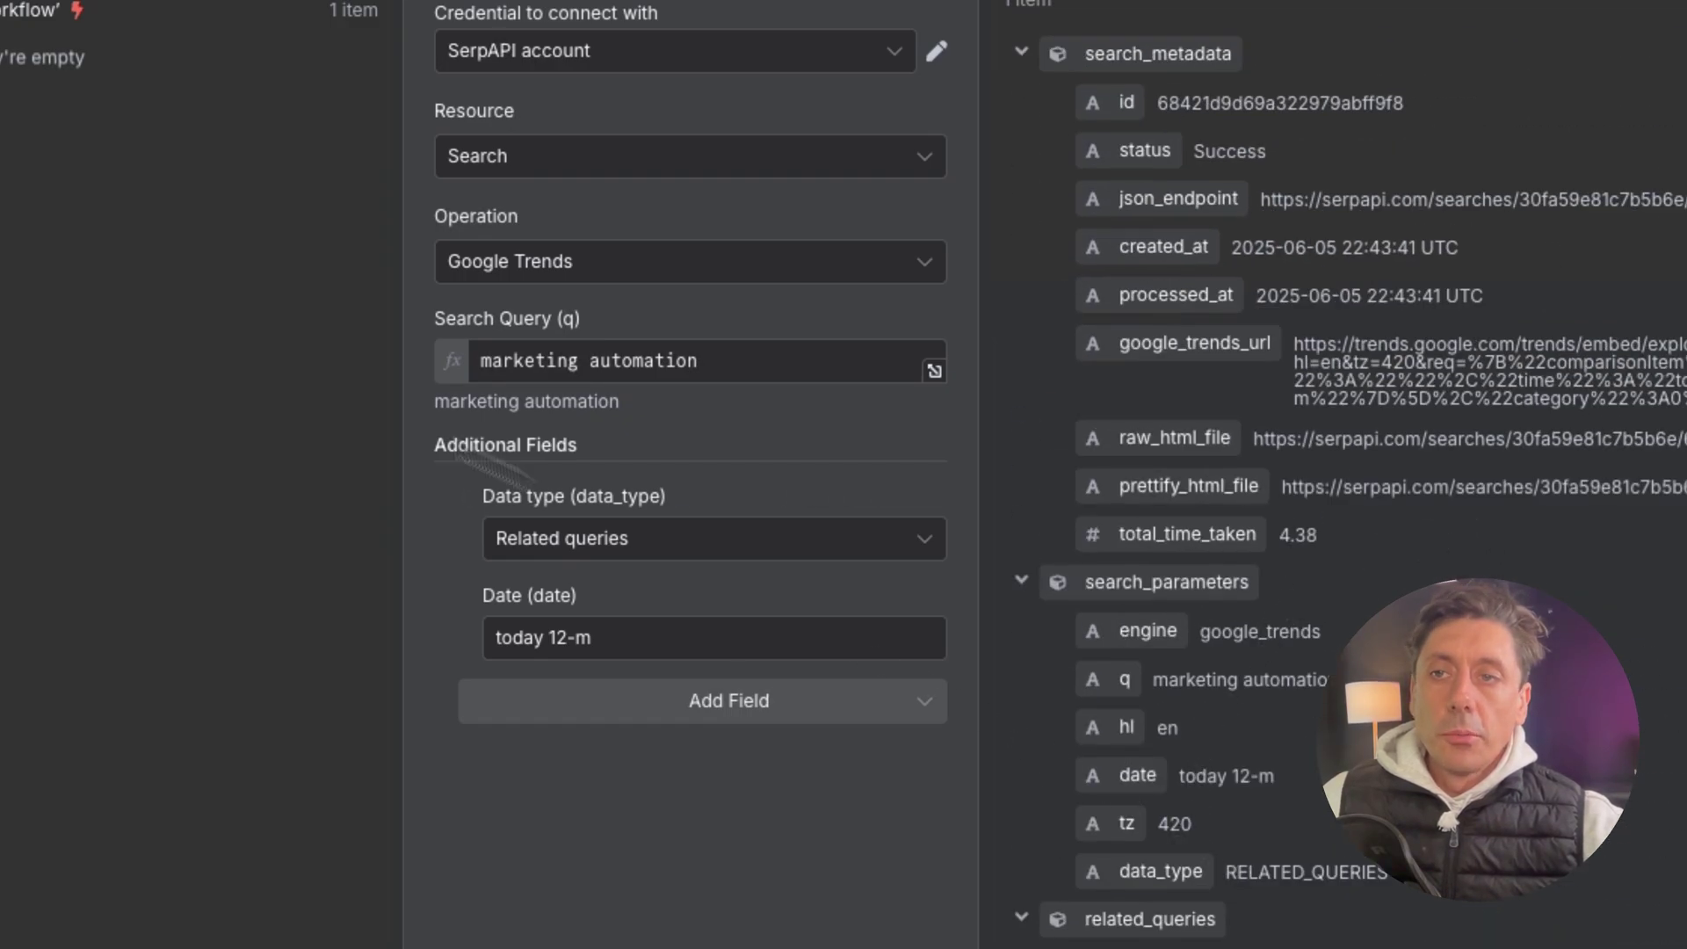
{"action": "key", "text": "Escape"}
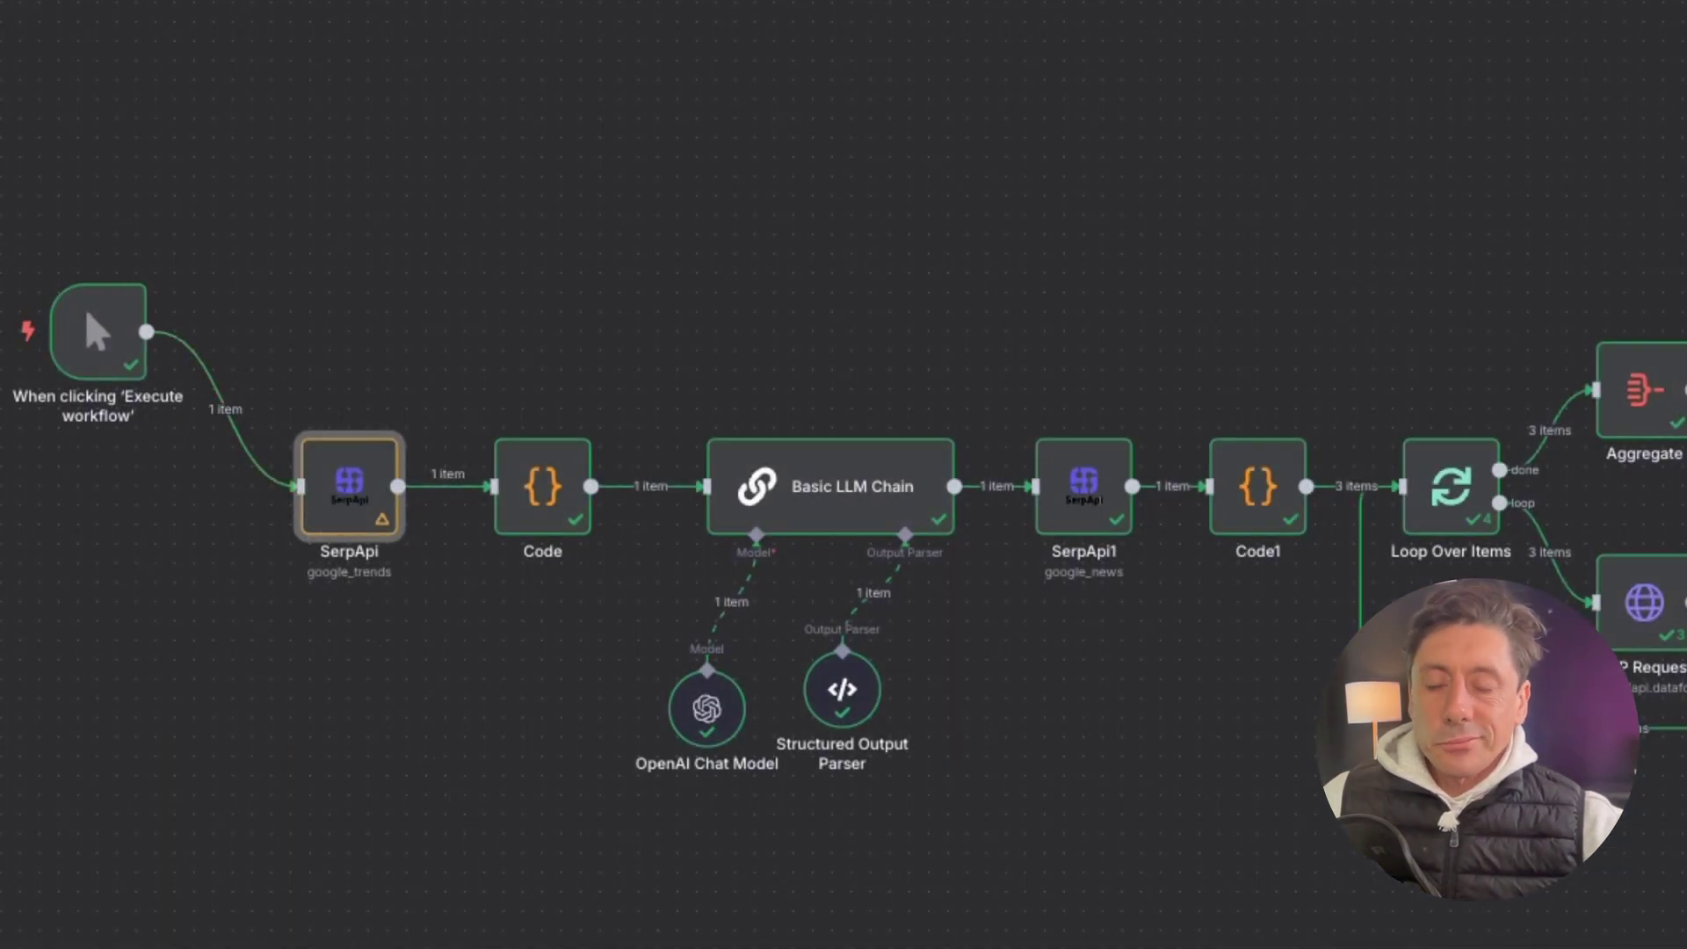
Open the Code node after google_trends, look through its JavaScript, and widen the output area.
{"action": "mouse_move", "coordinate": [361, 514]}
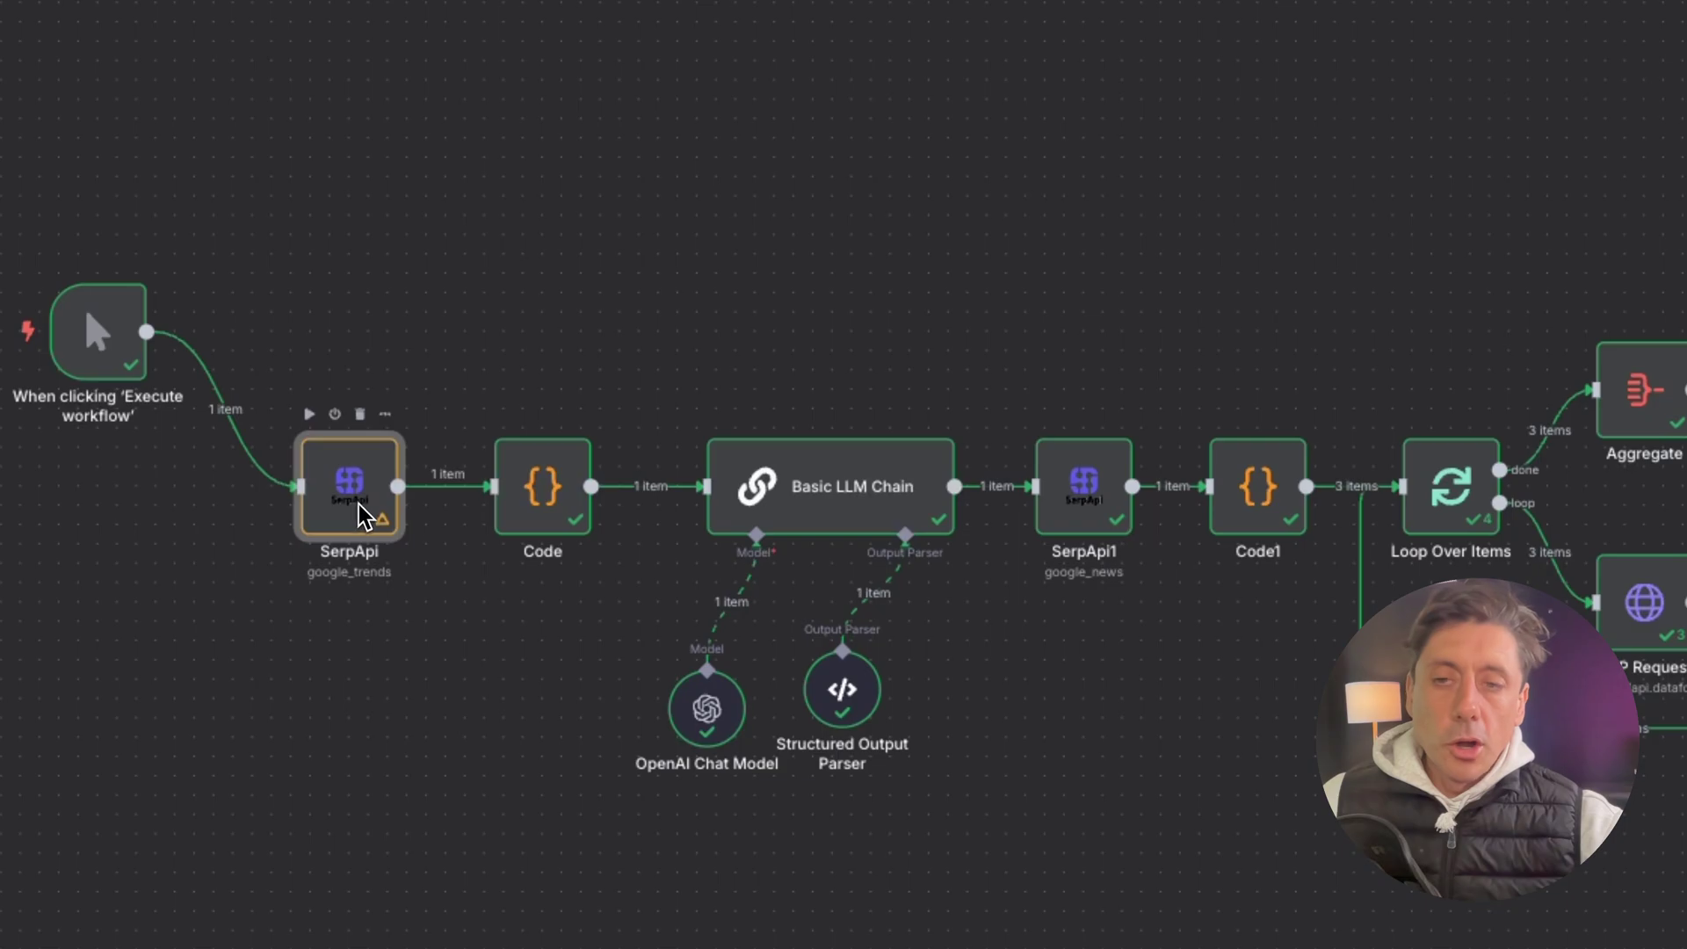
{"action": "left_click", "coordinate": [545, 514]}
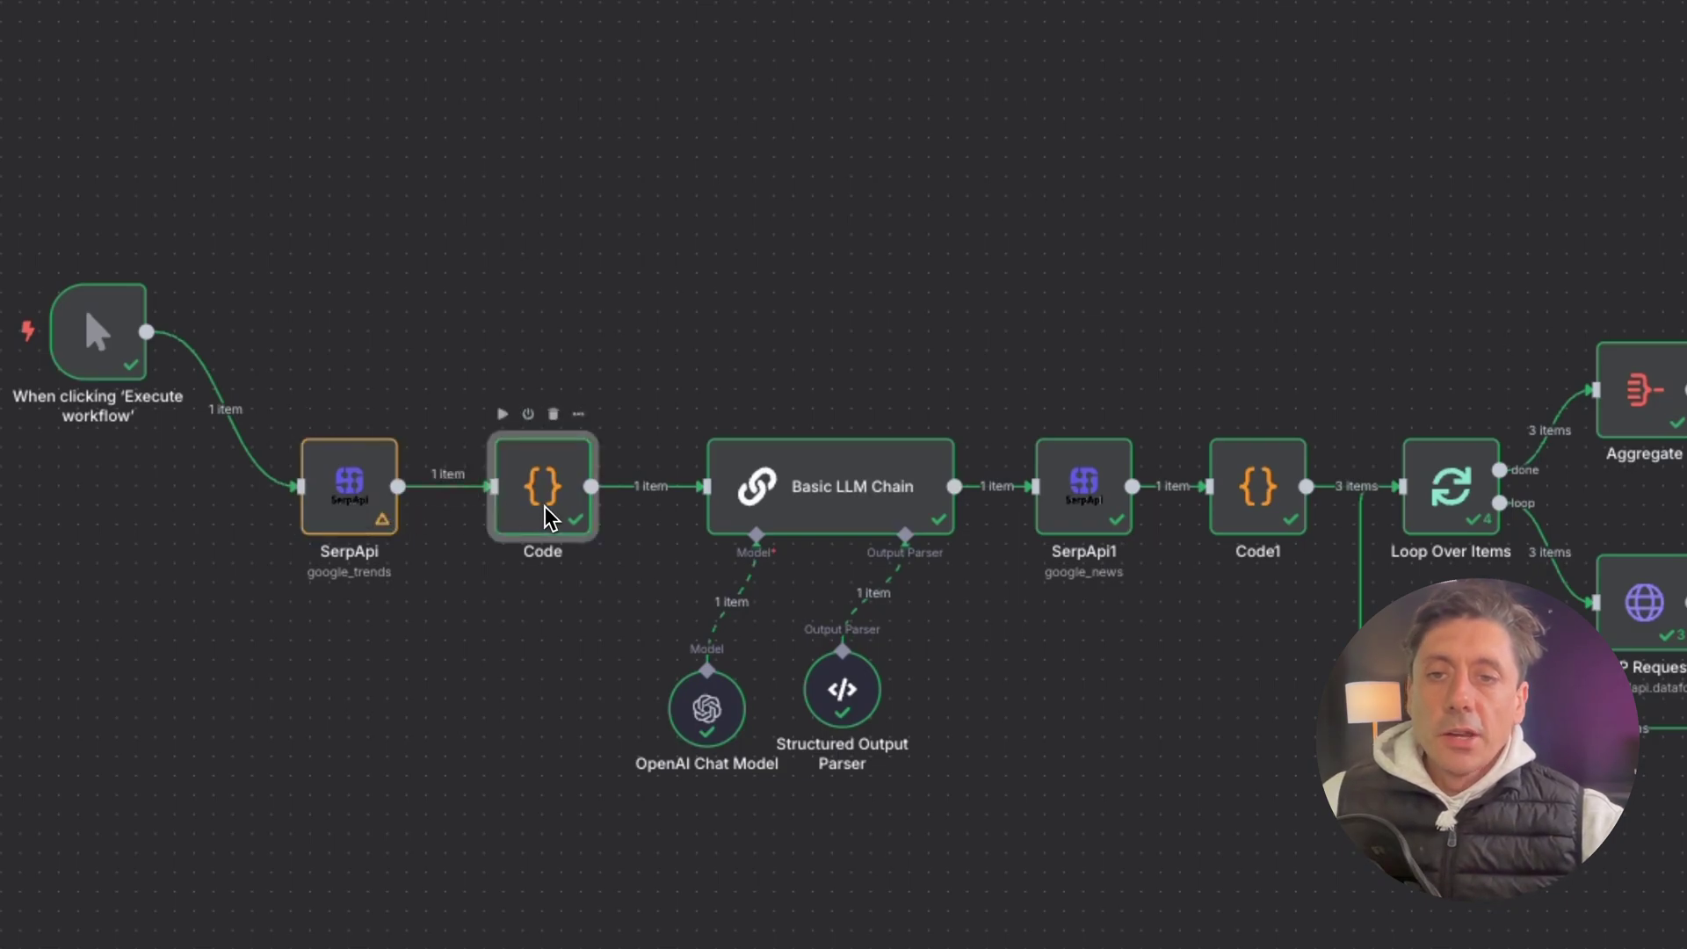
{"action": "double_click", "coordinate": [545, 514]}
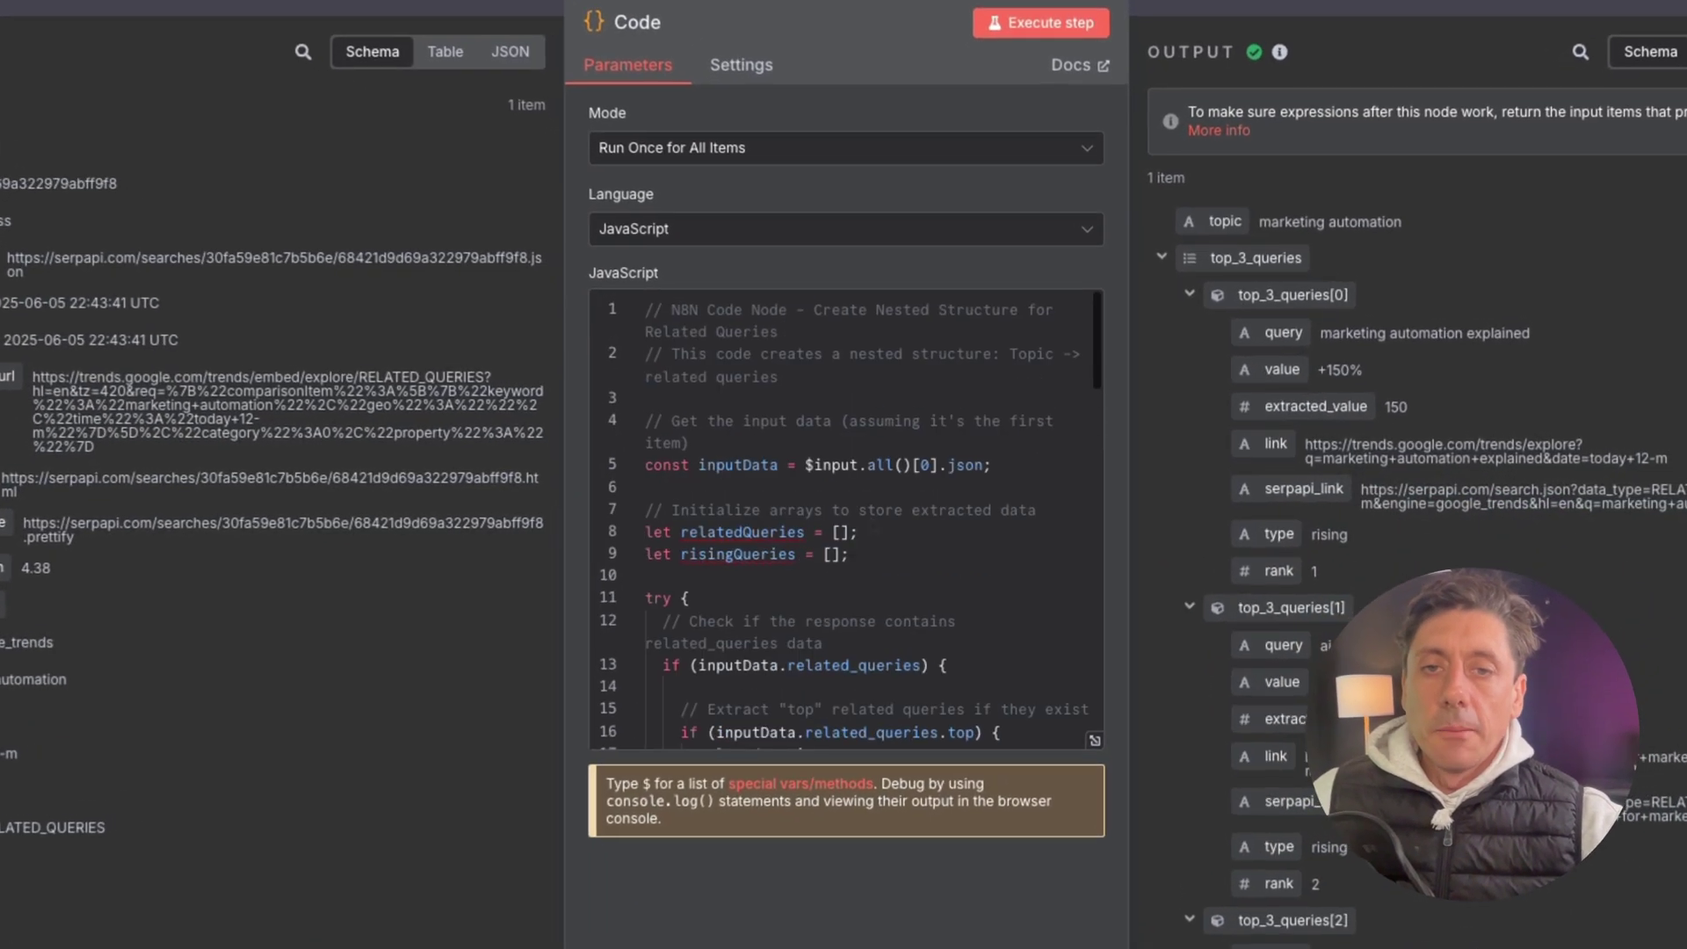
{"action": "scroll", "coordinate": [844, 518], "scroll_direction": "down", "scroll_amount": 15}
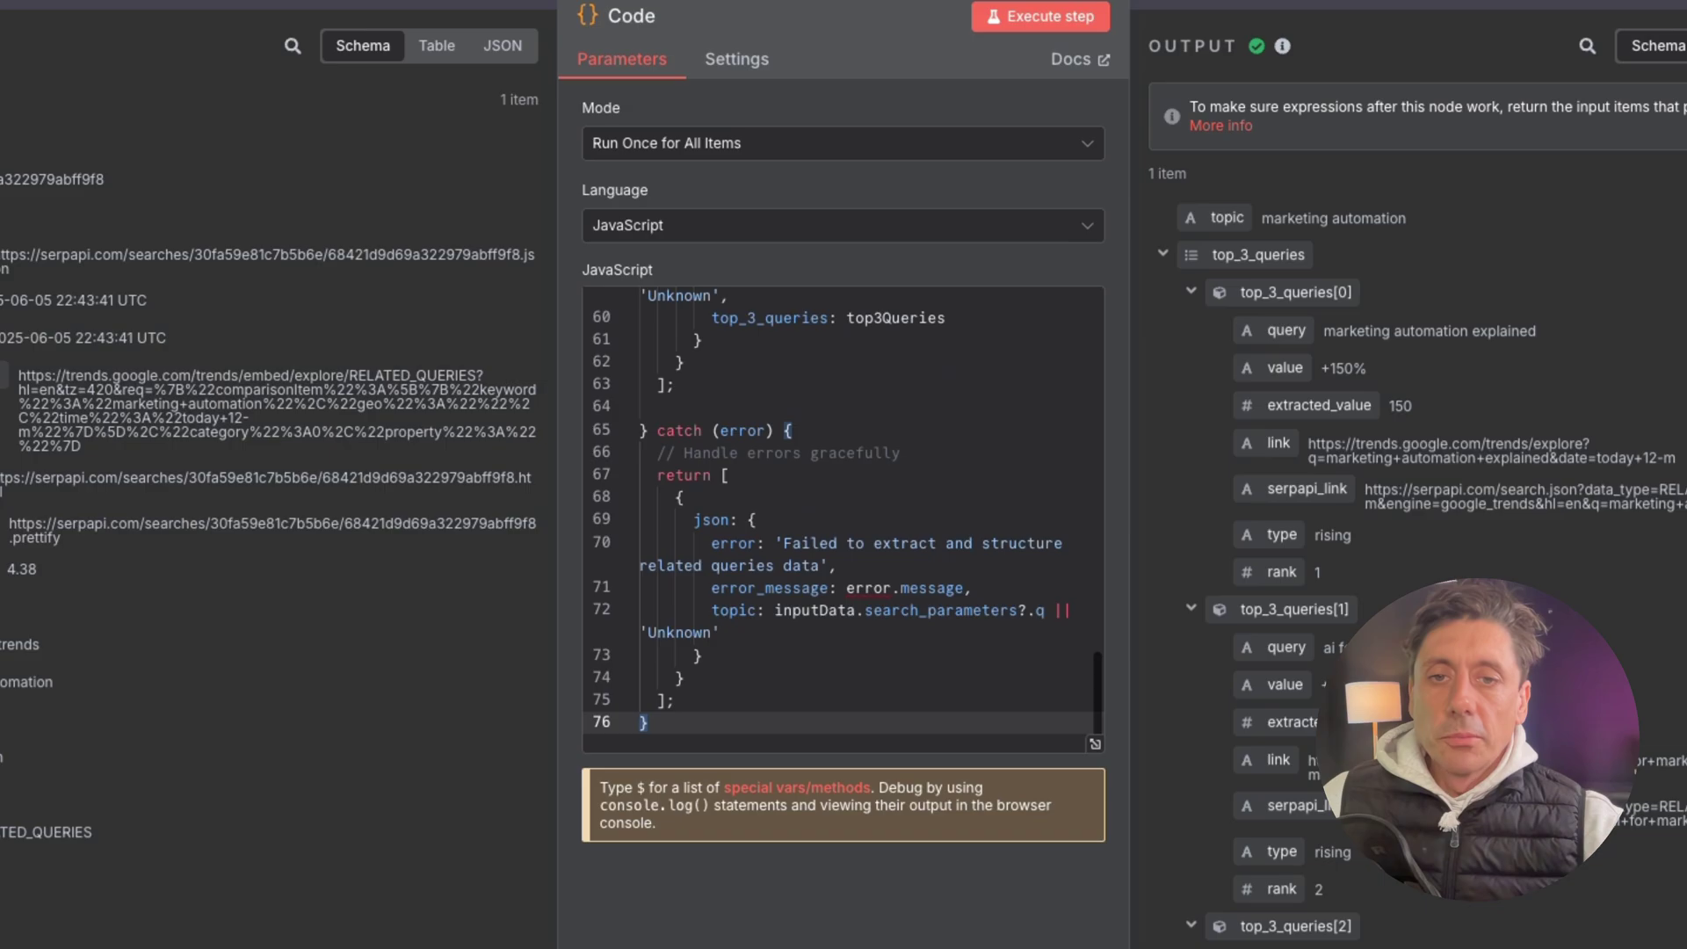
{"action": "scroll", "coordinate": [843, 519], "scroll_direction": "up", "scroll_amount": 3}
{"action": "scroll", "coordinate": [975, 613], "scroll_direction": "up", "scroll_amount": 15}
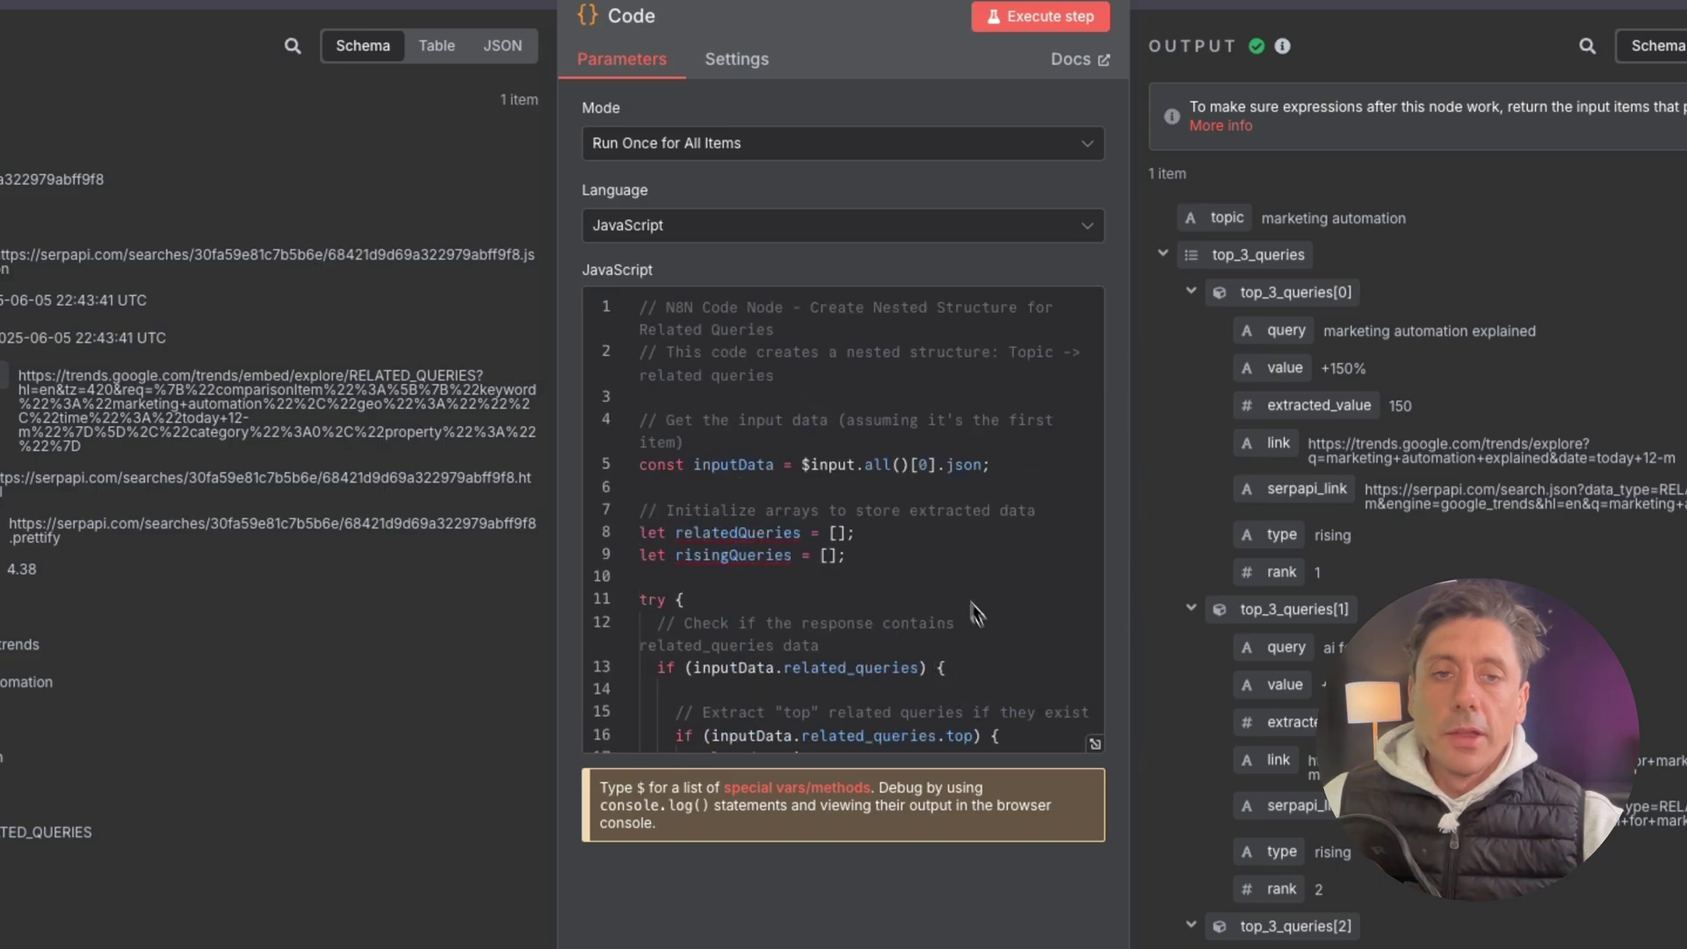
{"action": "left_click_drag", "start_coordinate": [1134, 561], "coordinate": [943, 554]}
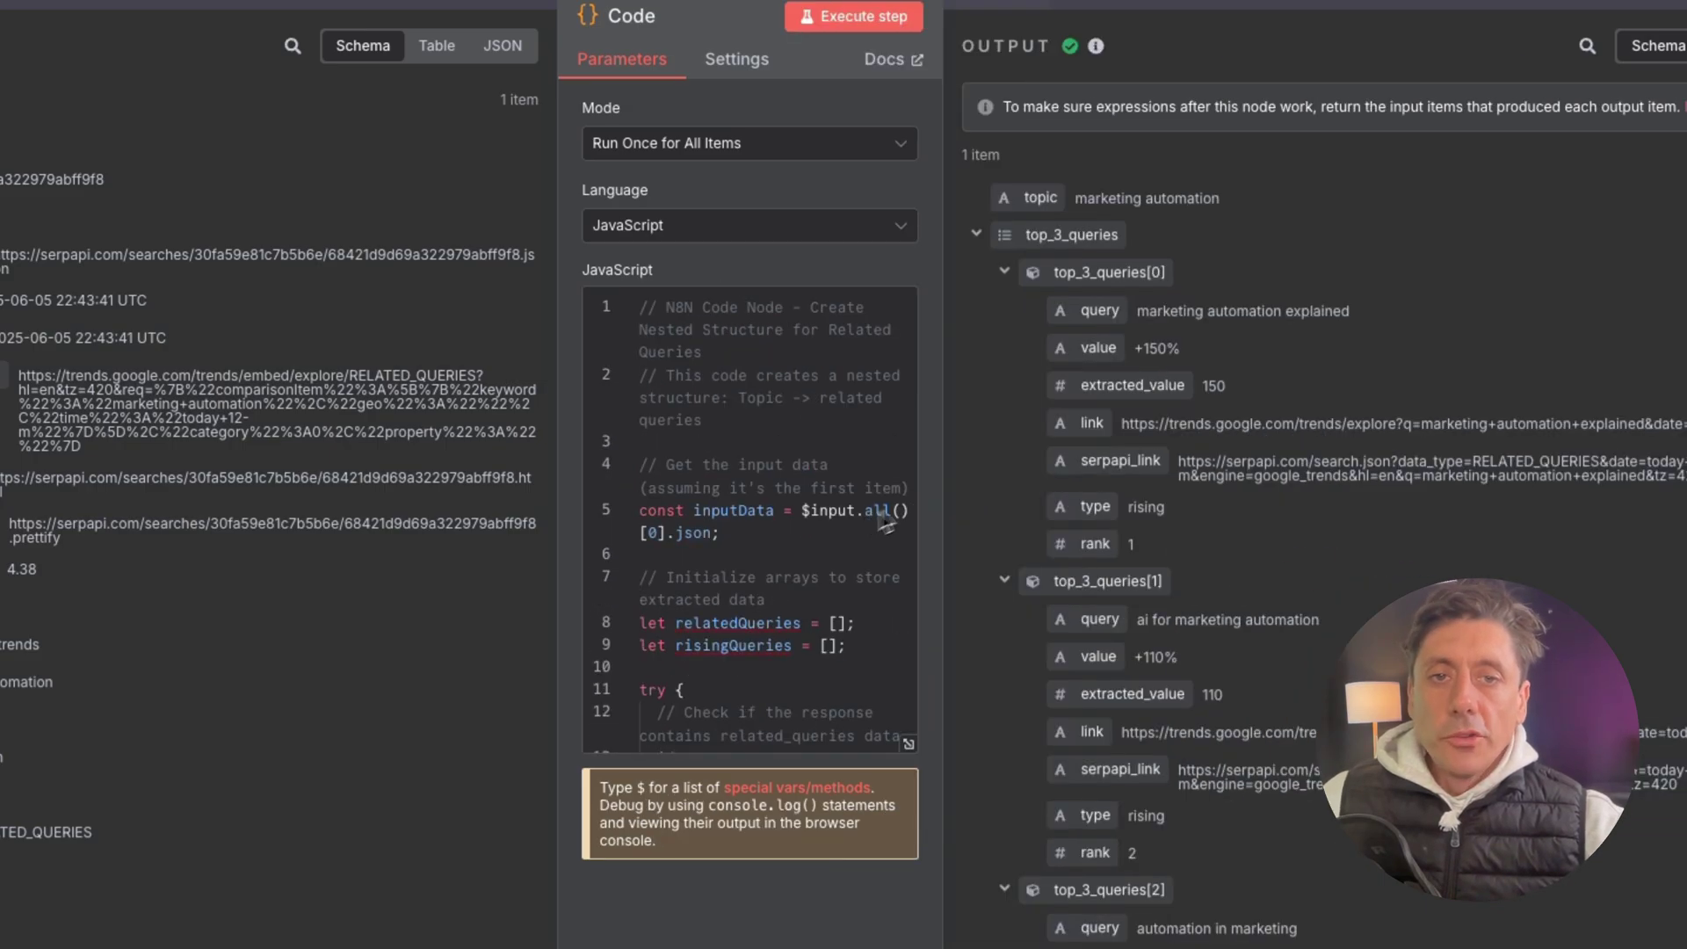
Collapse and re-expand the three top_3_queries entries in the Code node's output, read them, and close the node.
{"action": "left_click", "coordinate": [1005, 272]}
{"action": "left_click", "coordinate": [1005, 309]}
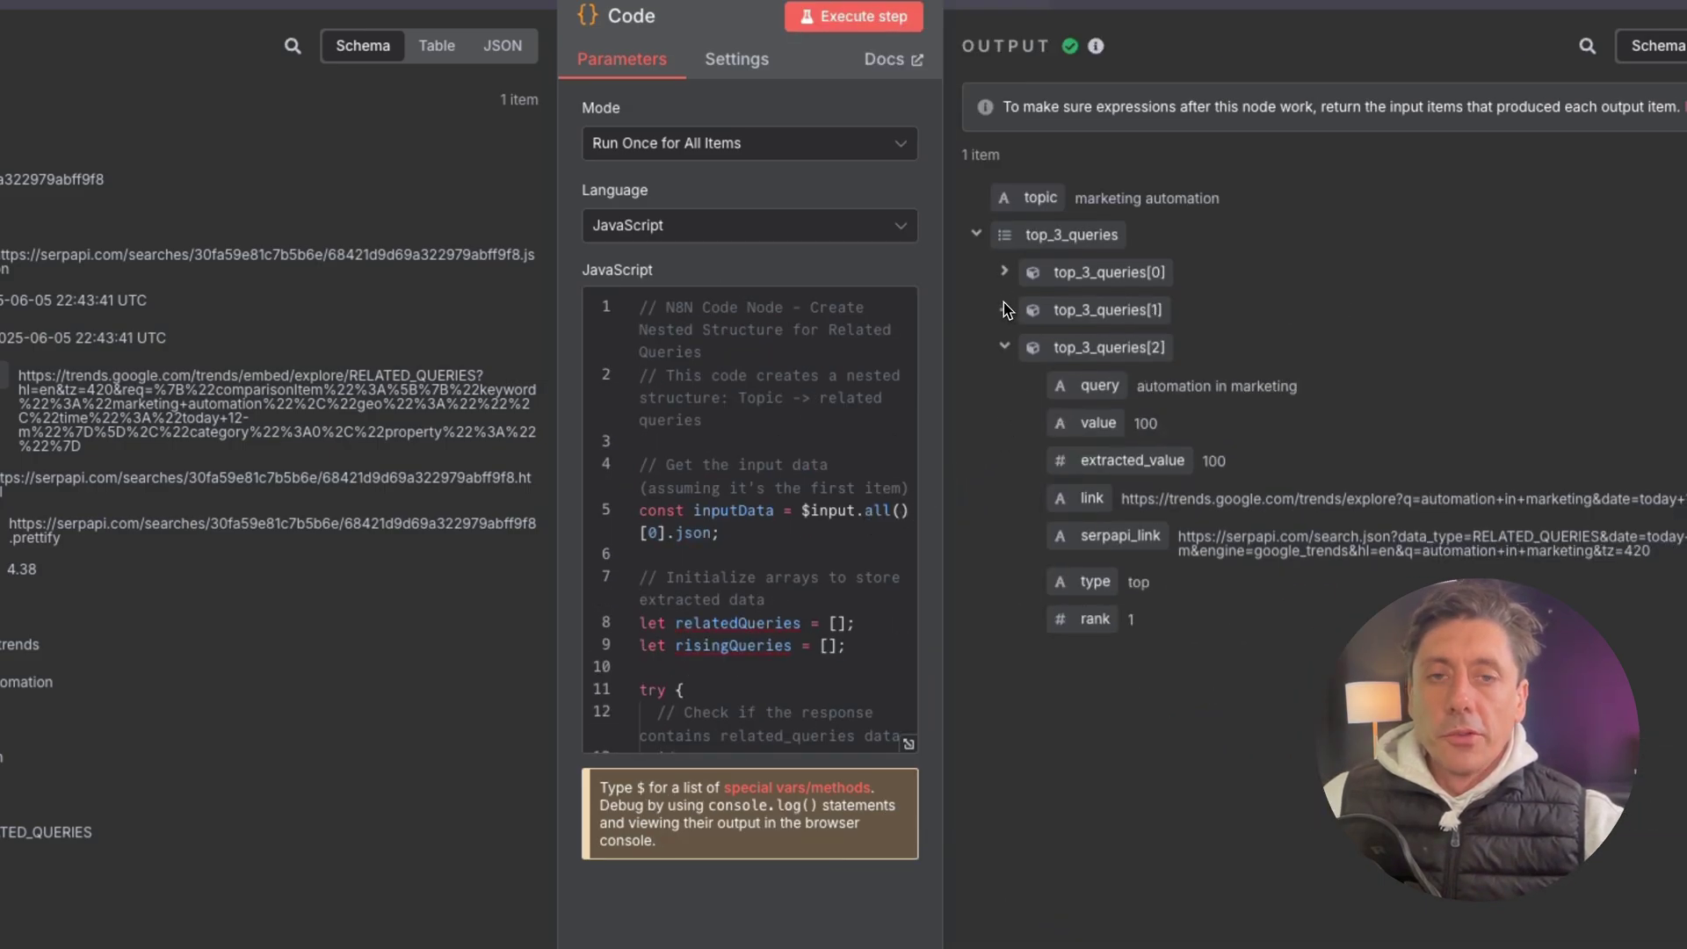
{"action": "left_click", "coordinate": [1005, 347]}
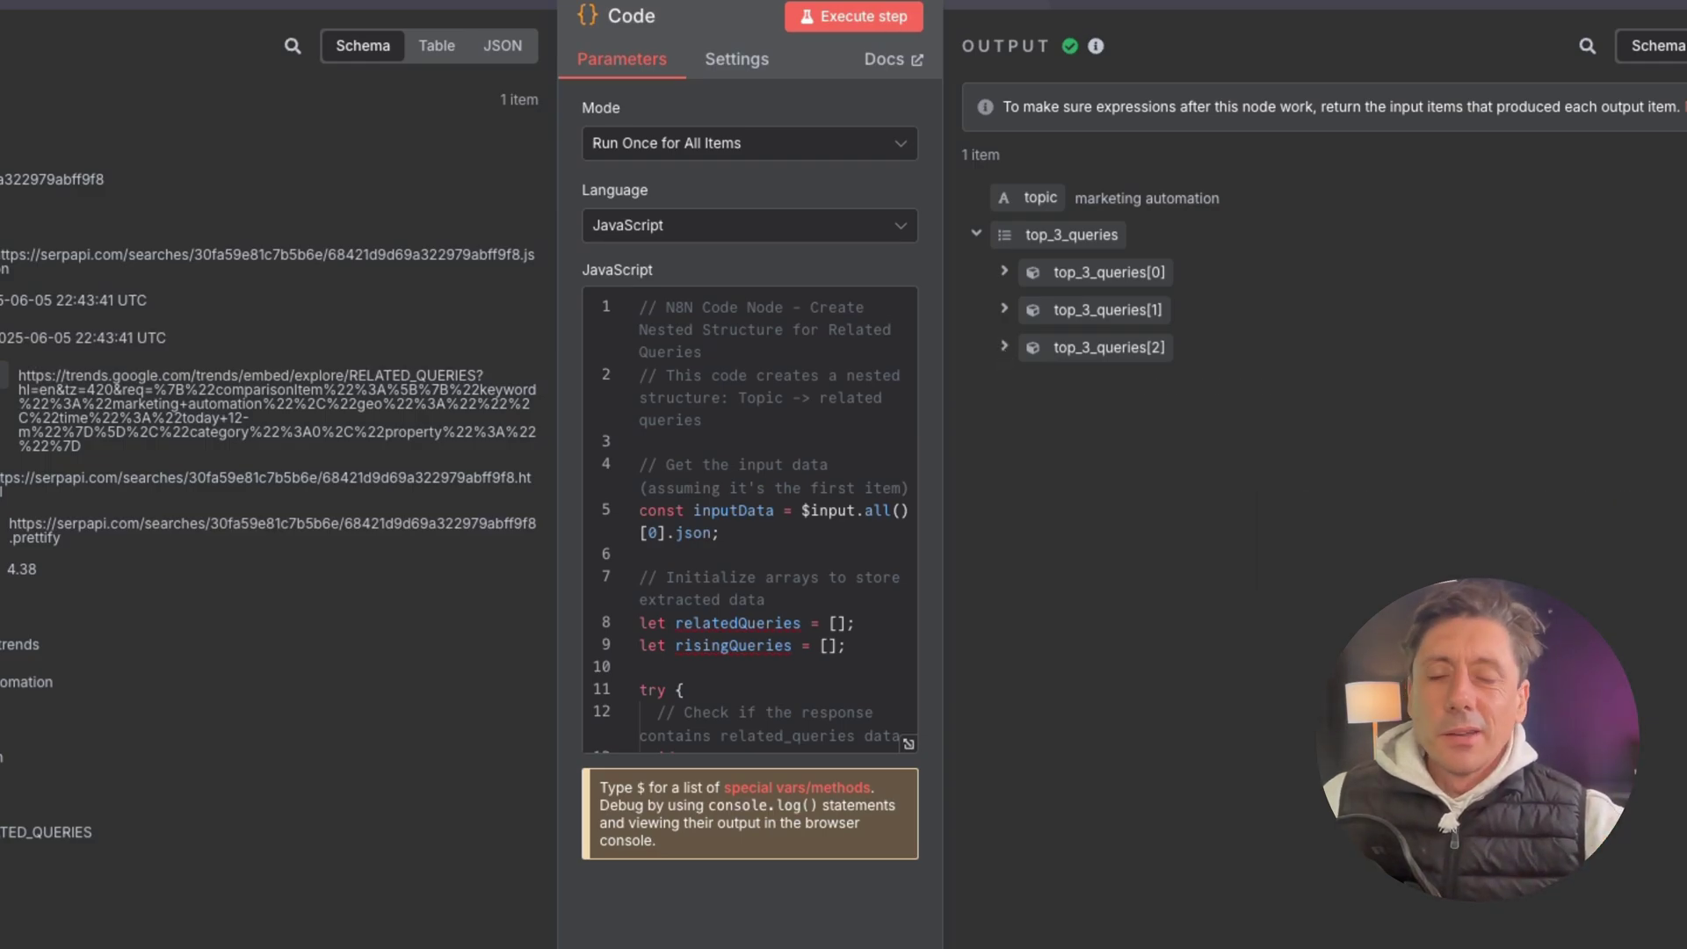
{"action": "left_click", "coordinate": [1004, 272]}
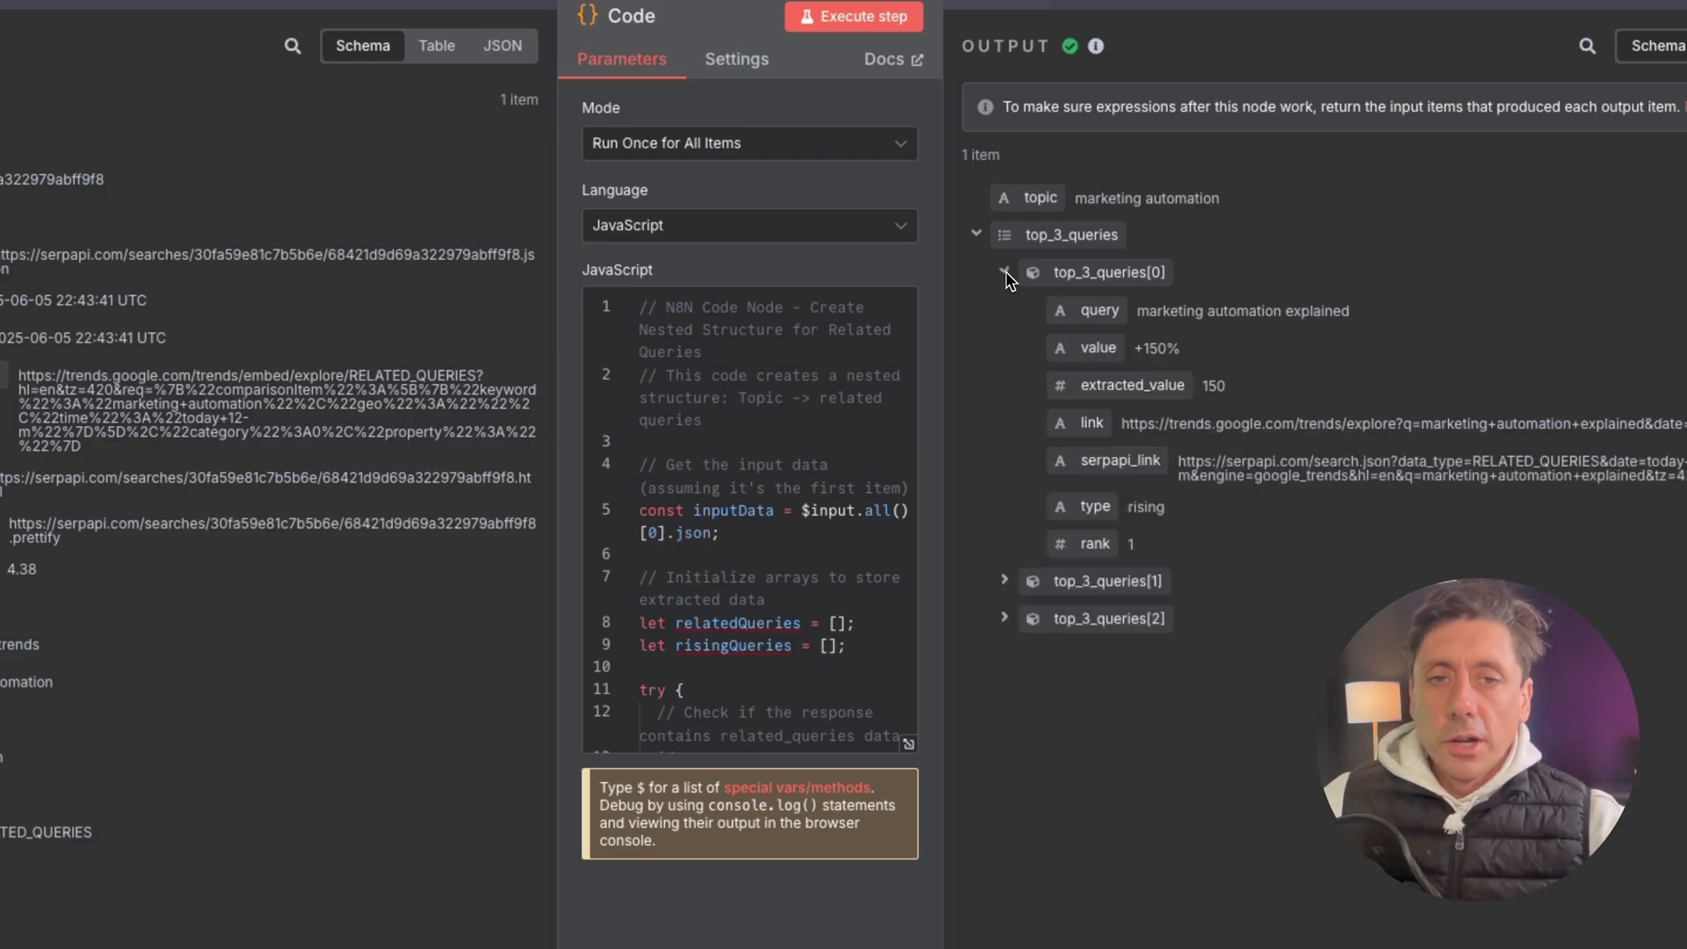
{"action": "left_click", "coordinate": [1004, 580]}
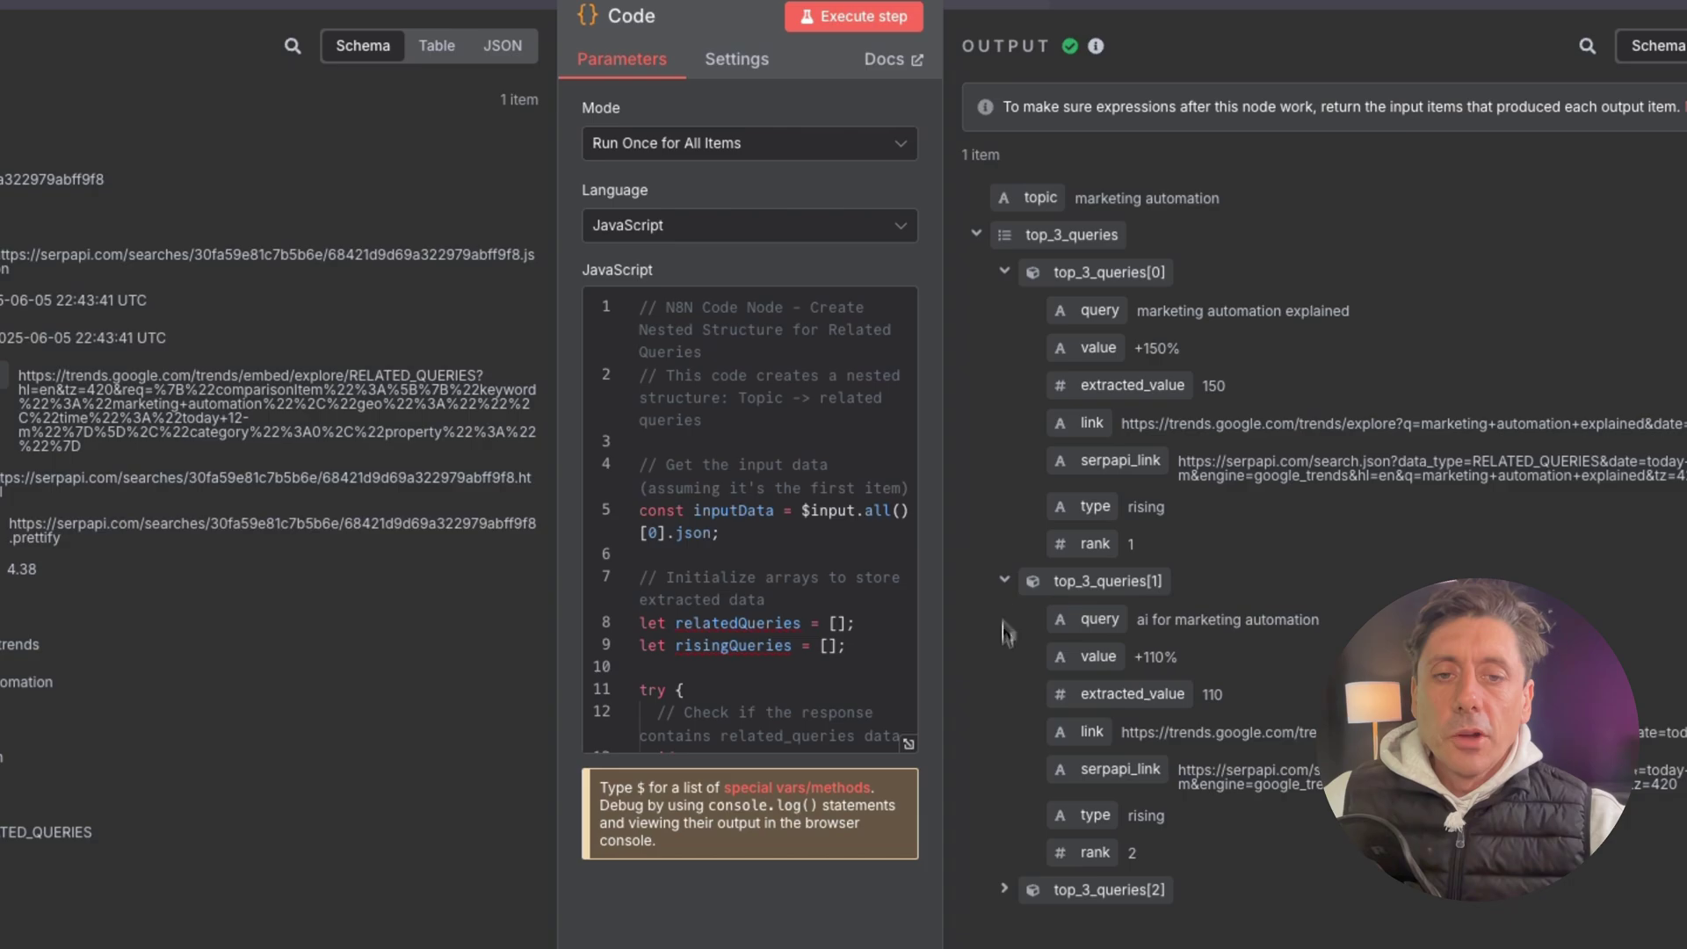
{"action": "left_click", "coordinate": [1006, 890]}
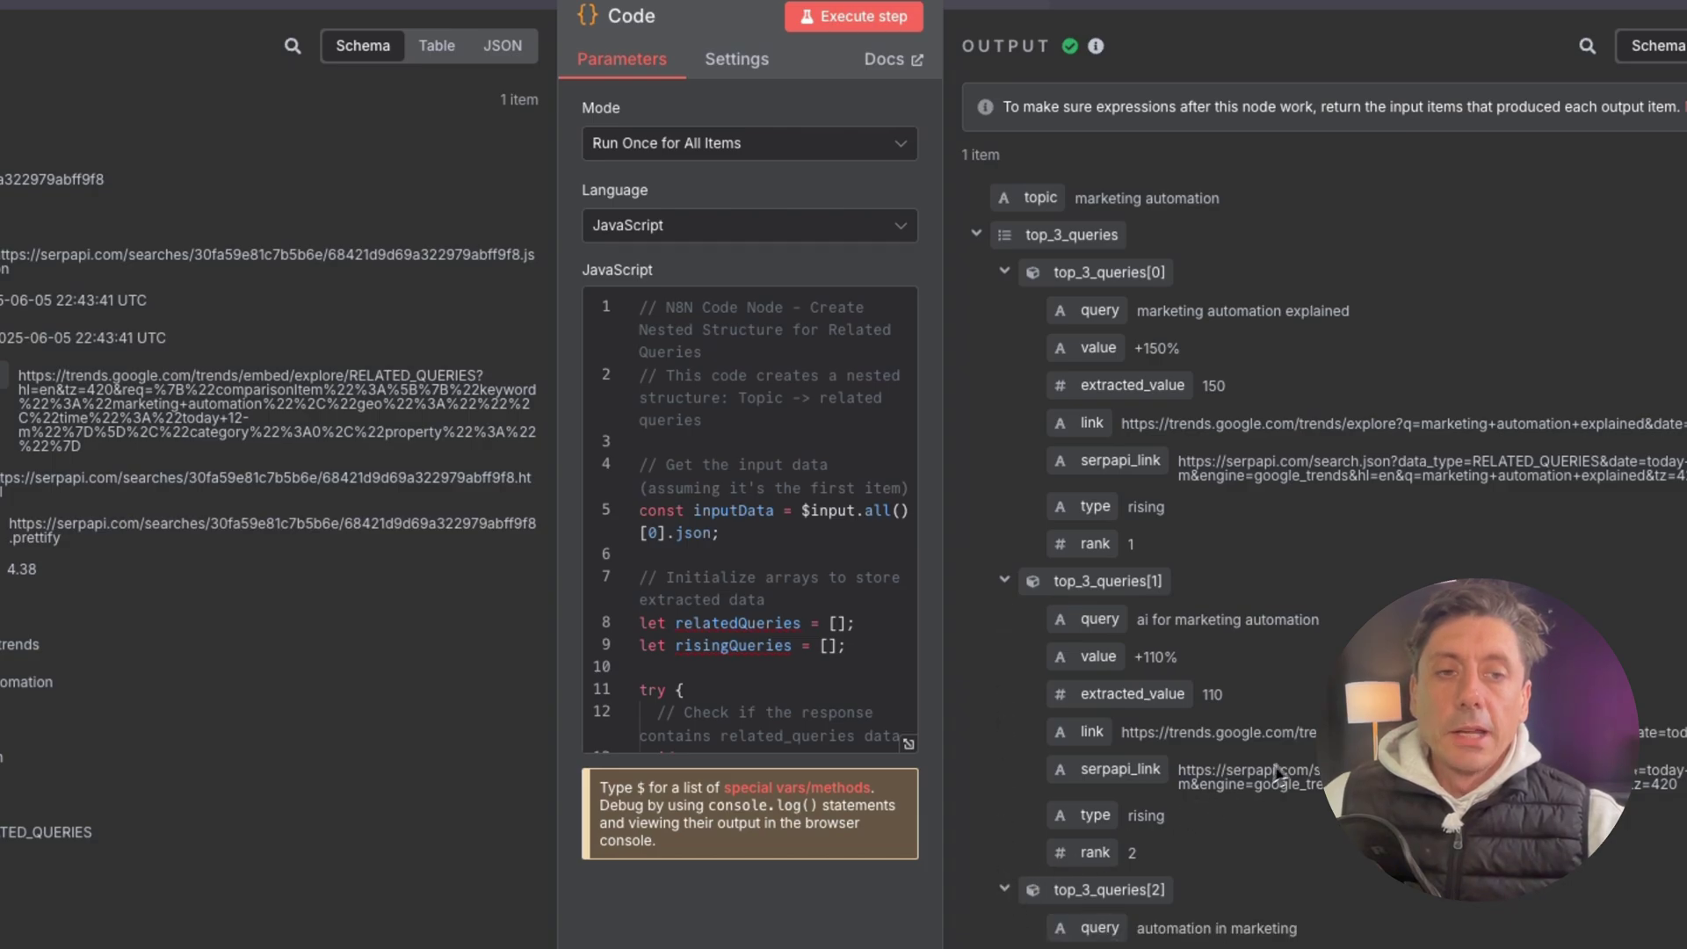
{"action": "scroll", "coordinate": [1295, 762], "scroll_direction": "down", "scroll_amount": 1}
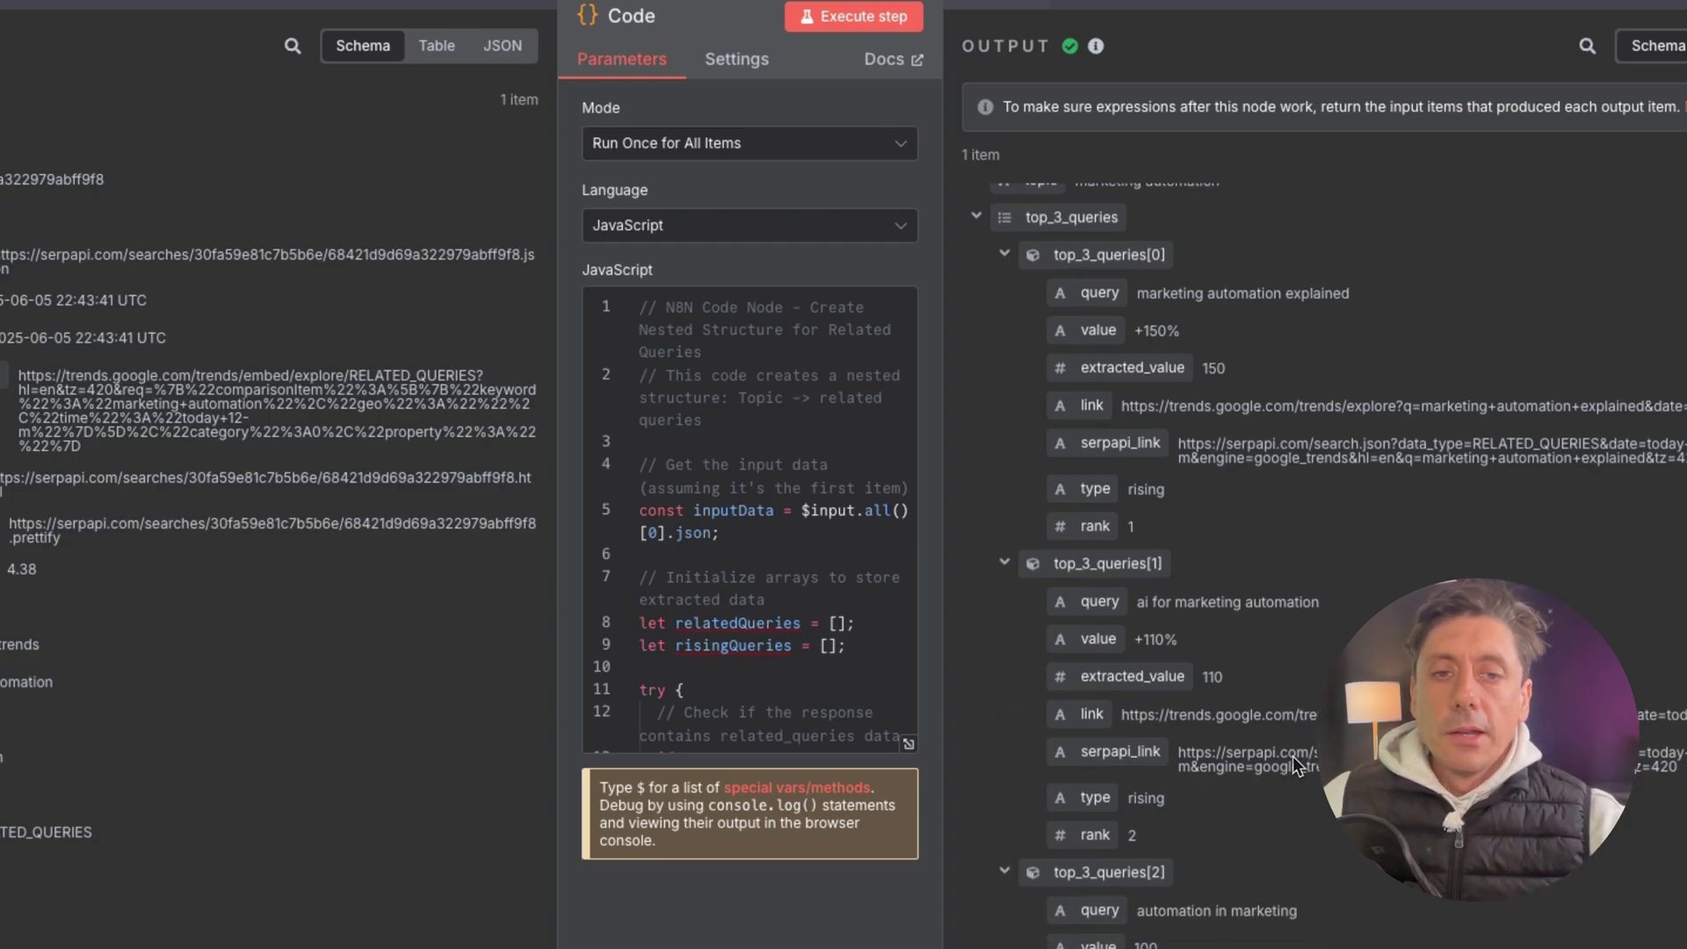
{"action": "scroll", "coordinate": [1297, 764], "scroll_direction": "down", "scroll_amount": 1}
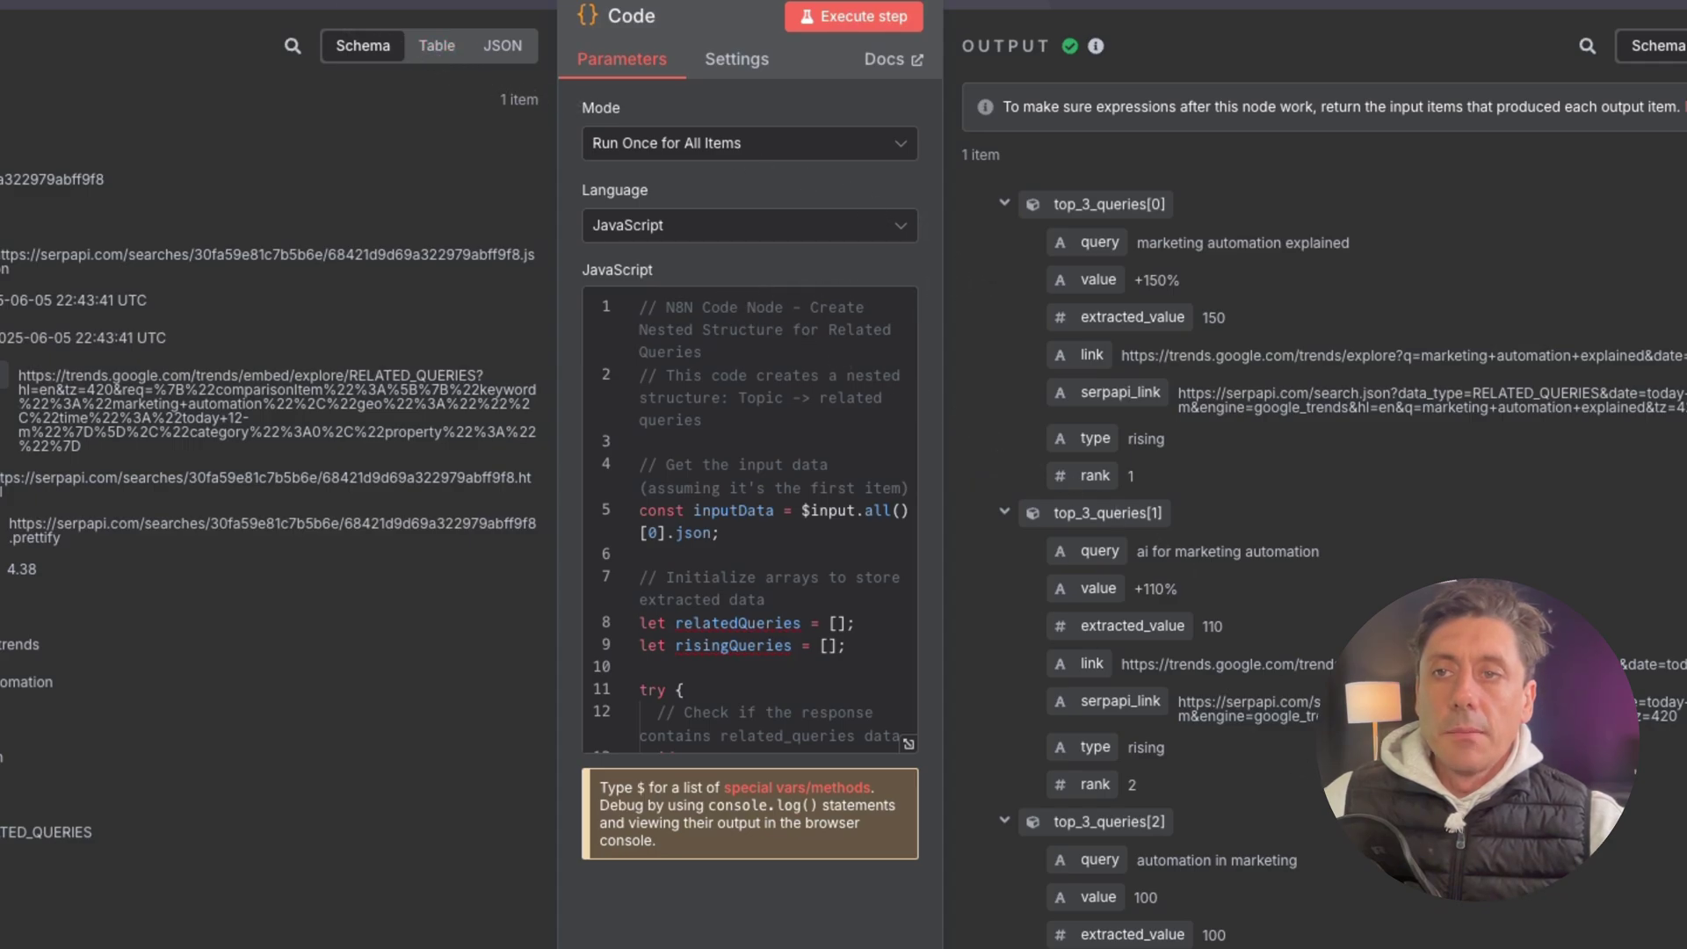
{"action": "key", "text": "Escape"}
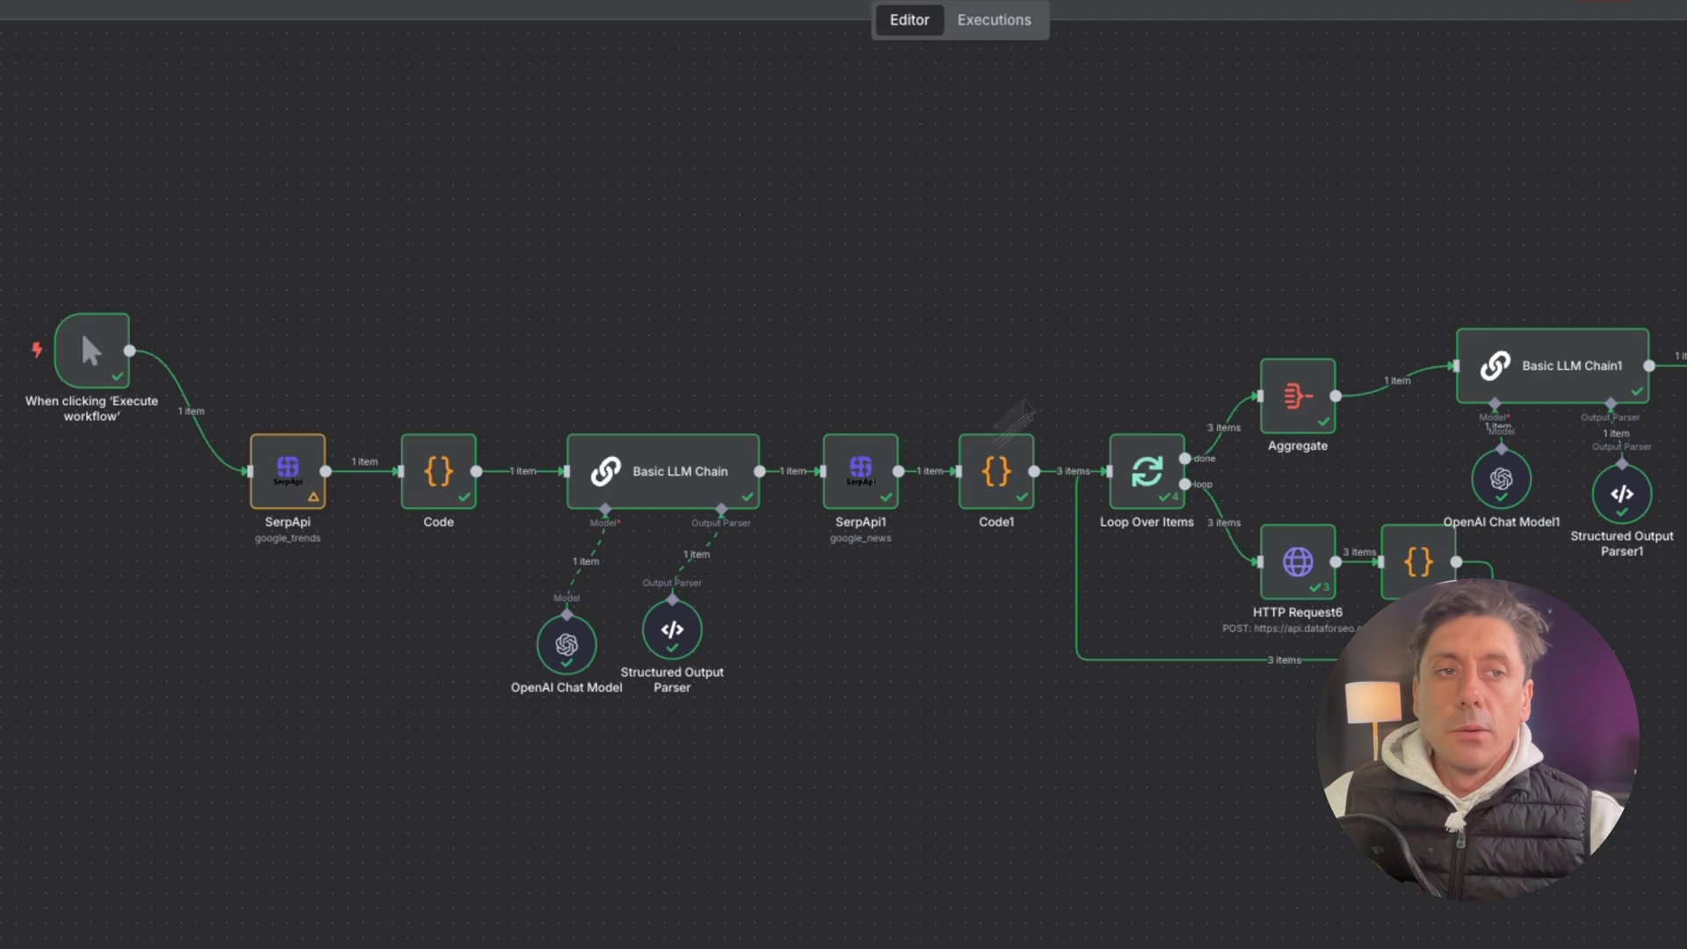
Search the available nodes for basi to locate the Basic LLM Chain node.
{"action": "key", "text": "Tab"}
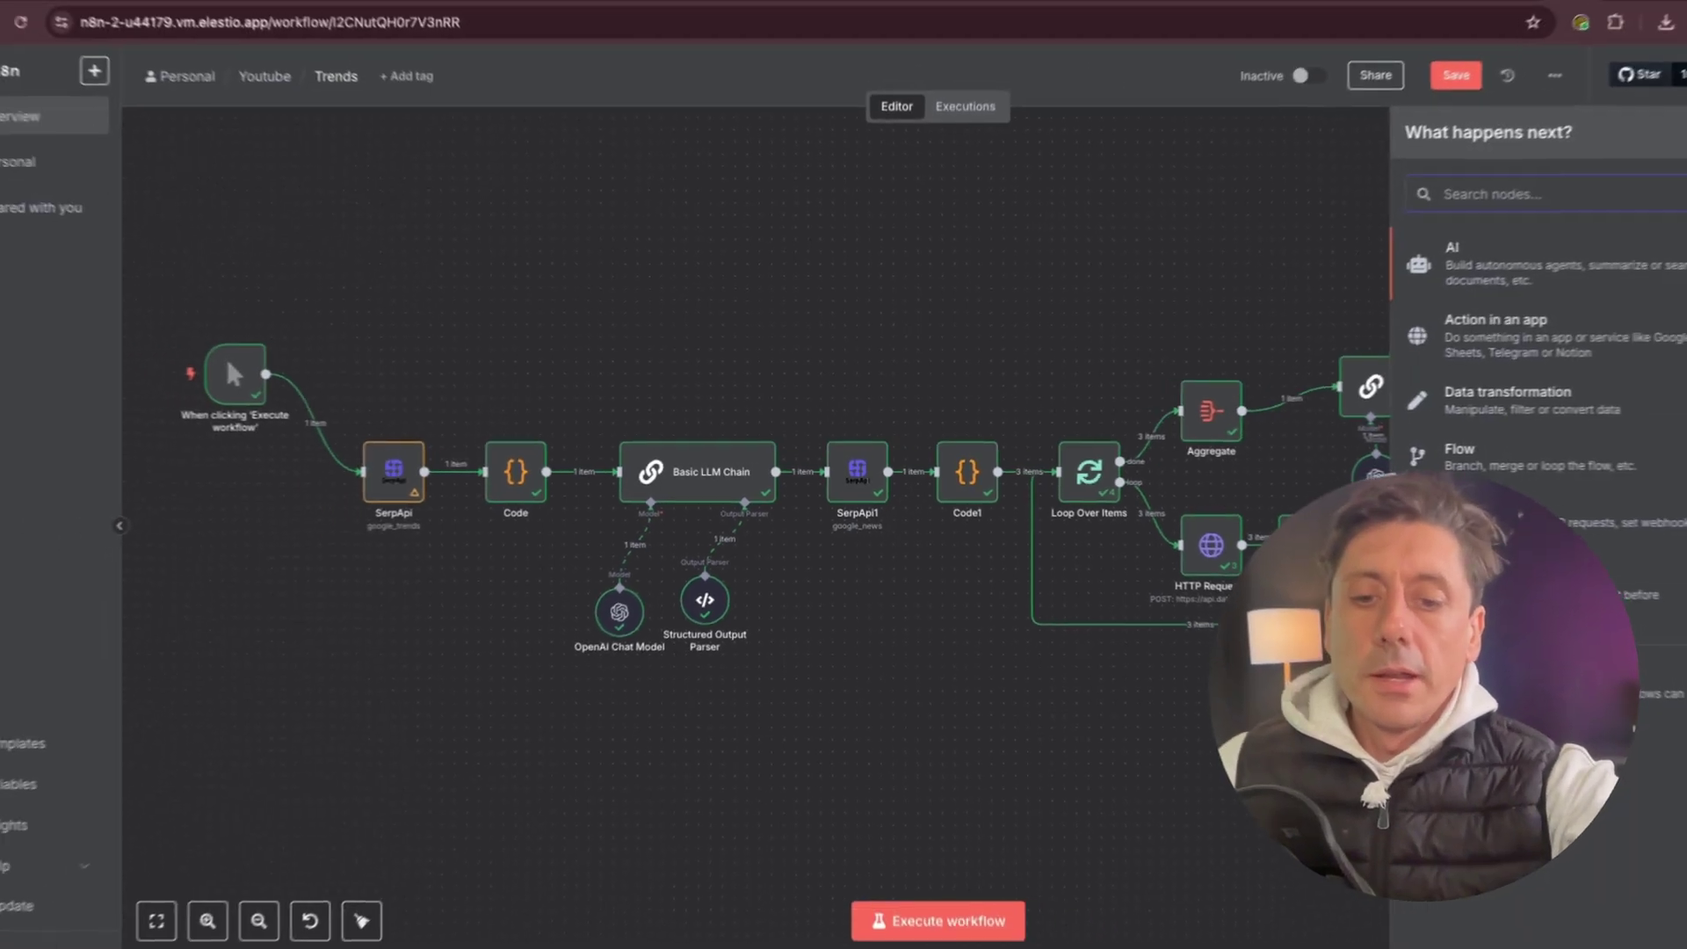
{"action": "type", "text": "bas"}
{"action": "type", "text": "i"}
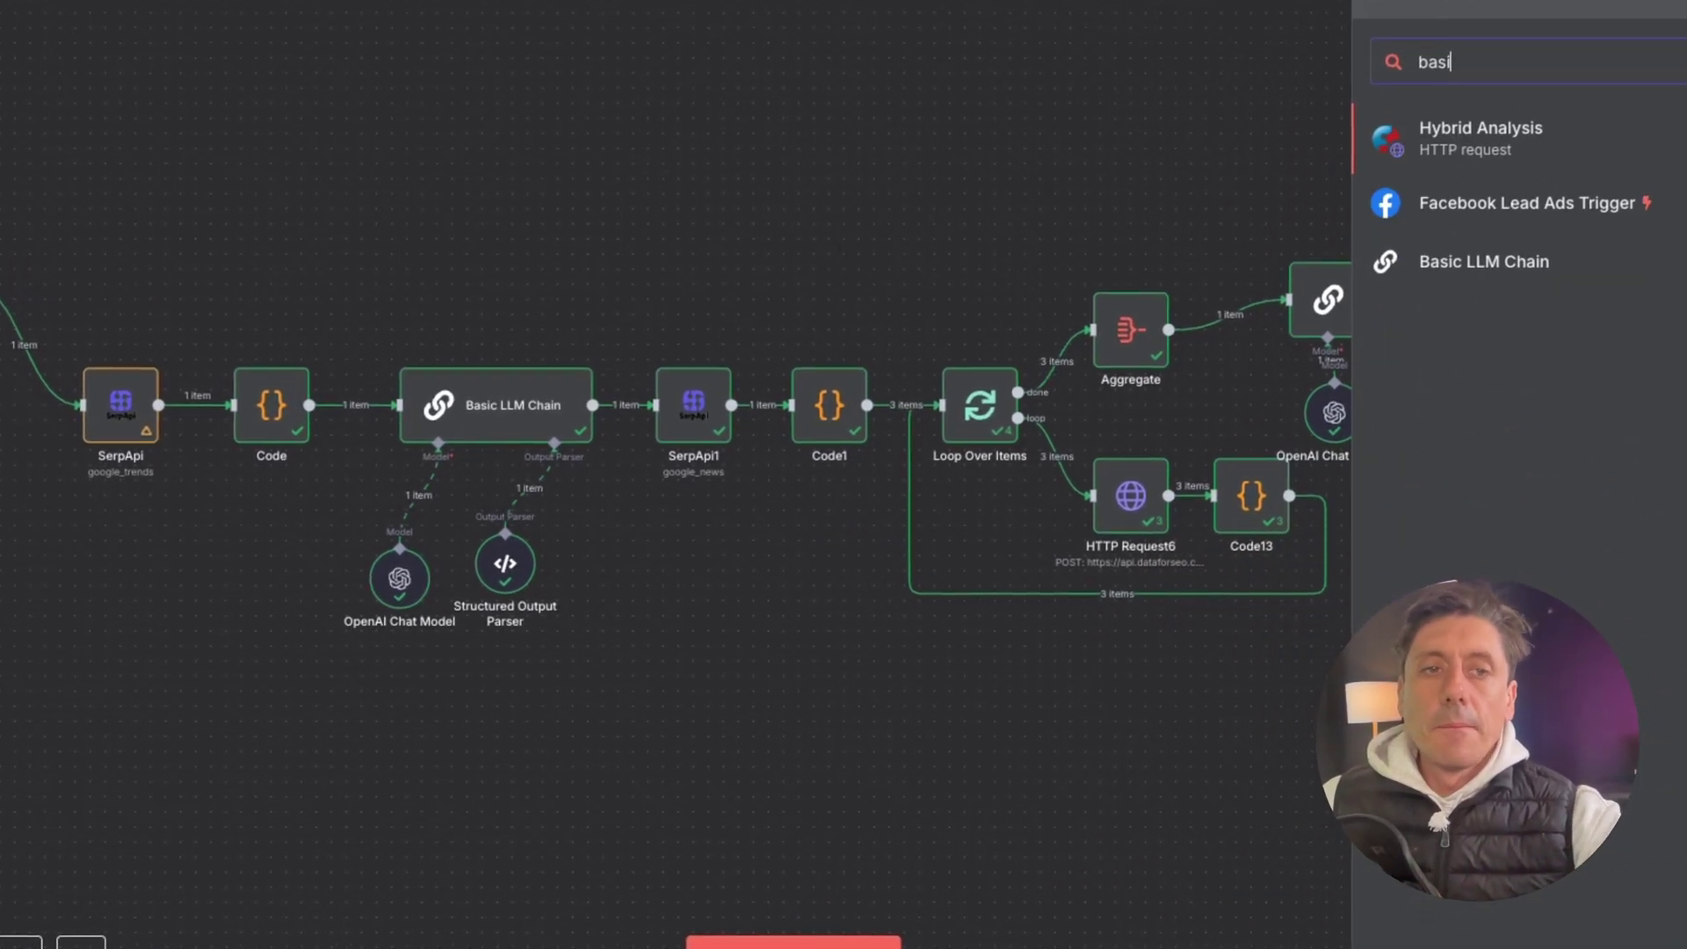
{"action": "left_click", "coordinate": [1480, 263]}
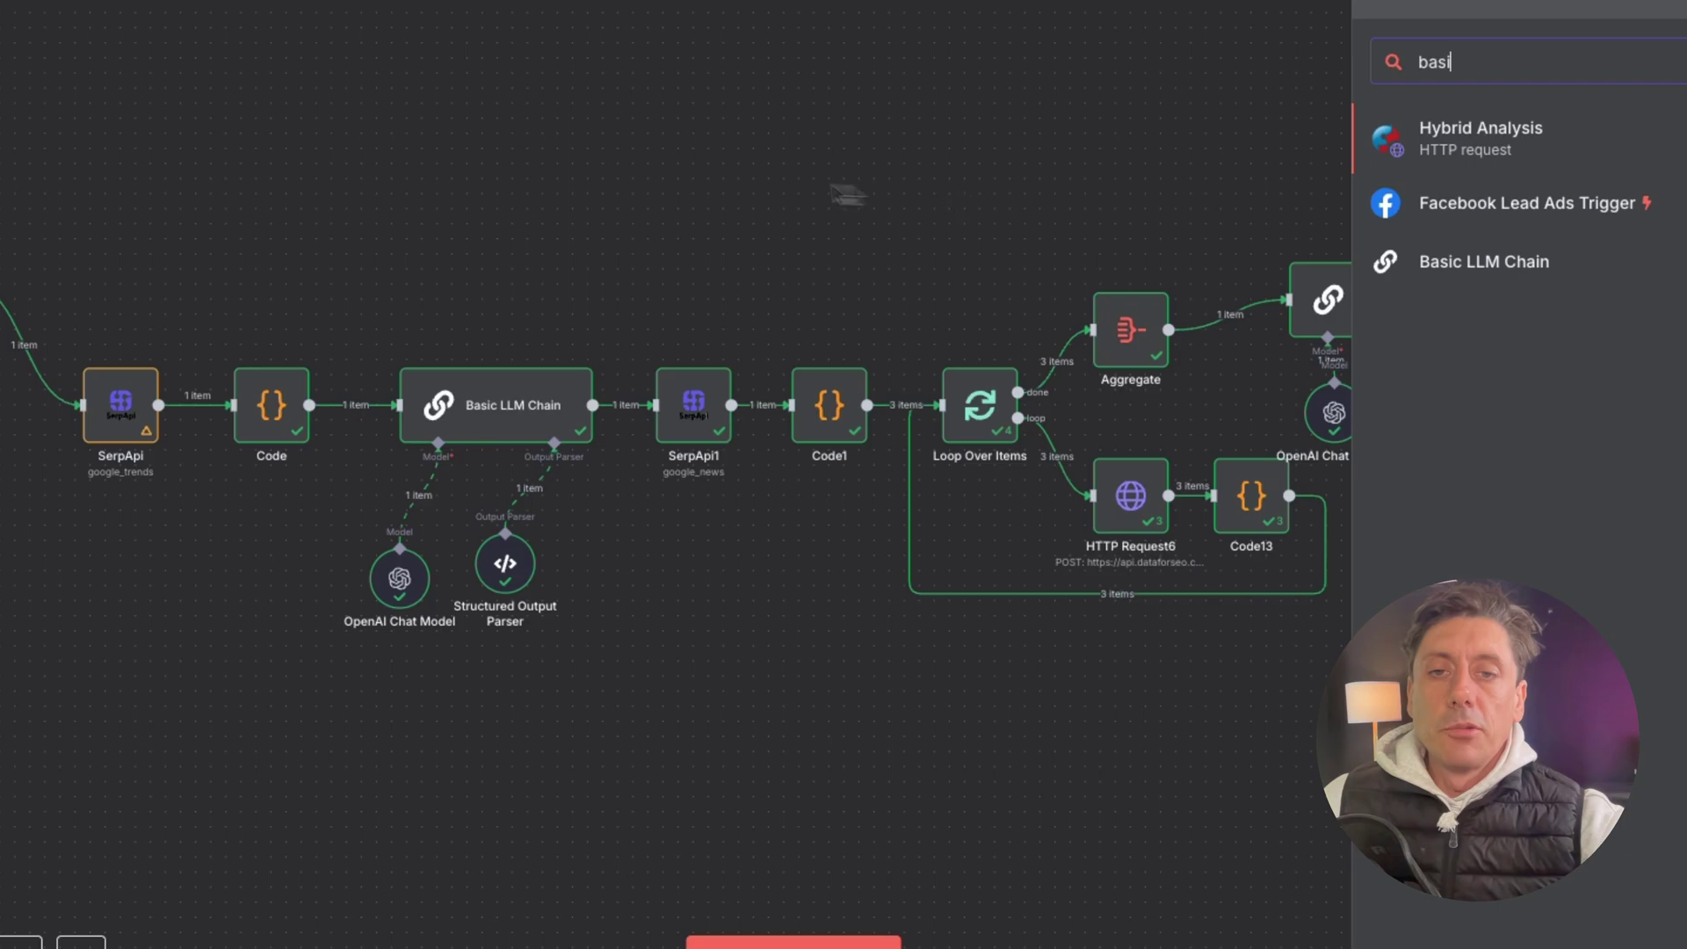
Move the Basic LLM Chain node slightly closer to the Code node and its OpenAI Chat Model farther from the Structured Output Parser.
{"action": "mouse_move", "coordinate": [463, 439]}
{"action": "left_mouse_down"}
{"action": "mouse_move", "coordinate": [480, 327]}
{"action": "mouse_move", "coordinate": [445, 440]}
{"action": "left_mouse_up"}
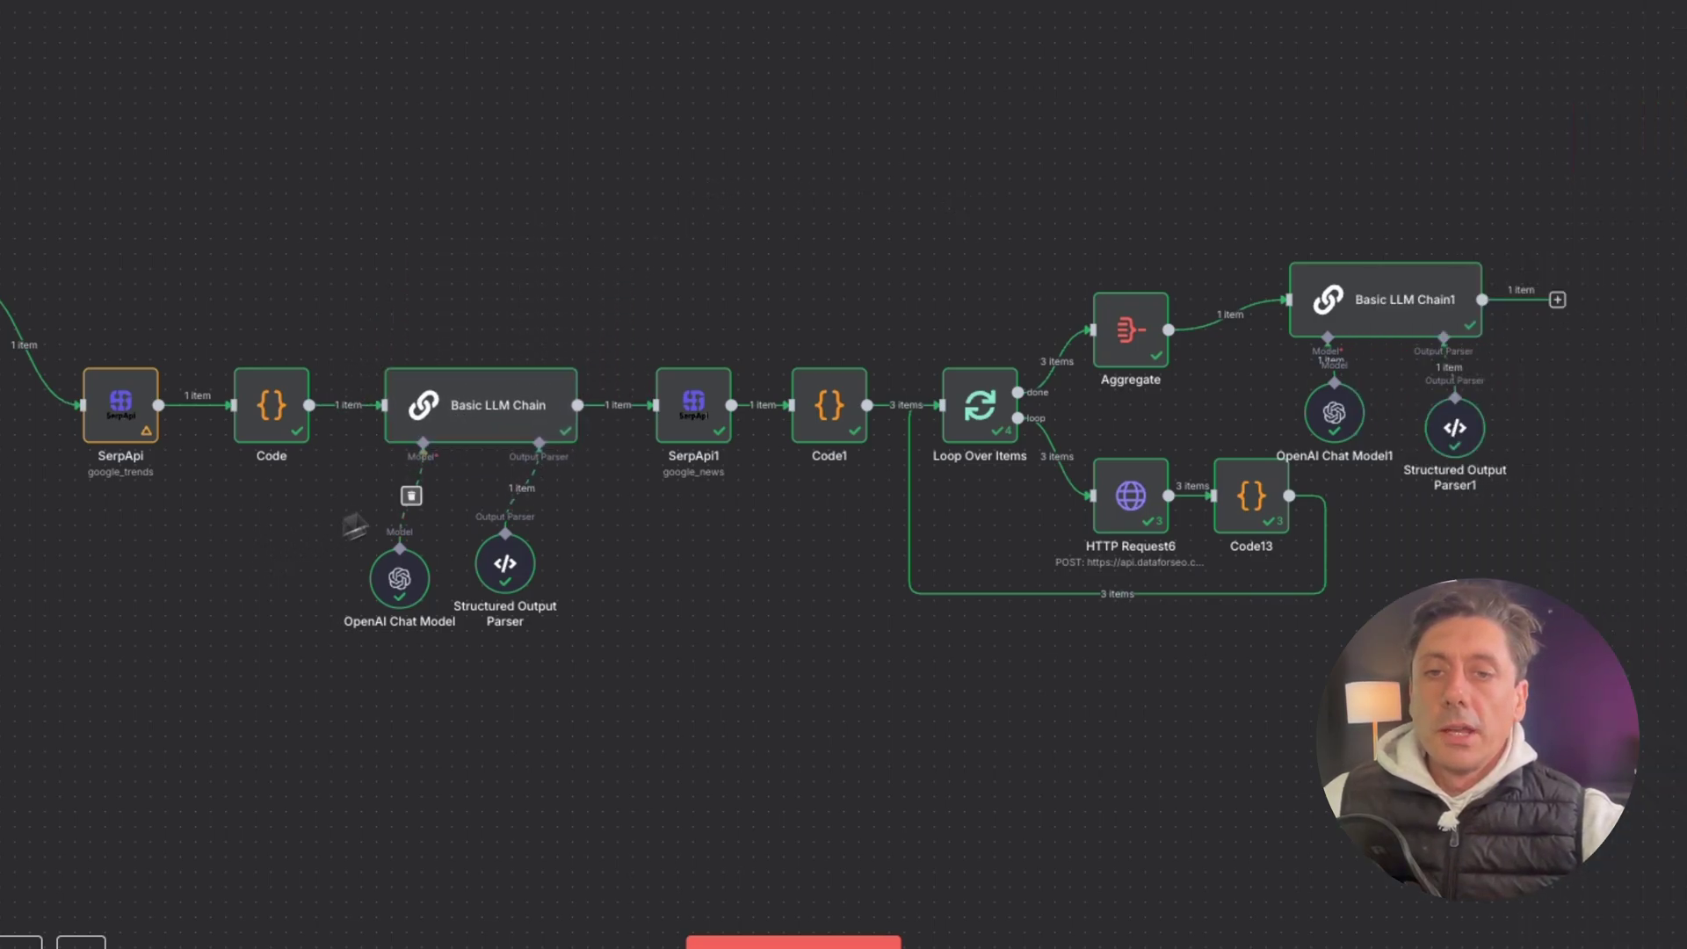
{"action": "left_click_drag", "start_coordinate": [390, 599], "coordinate": [311, 599]}
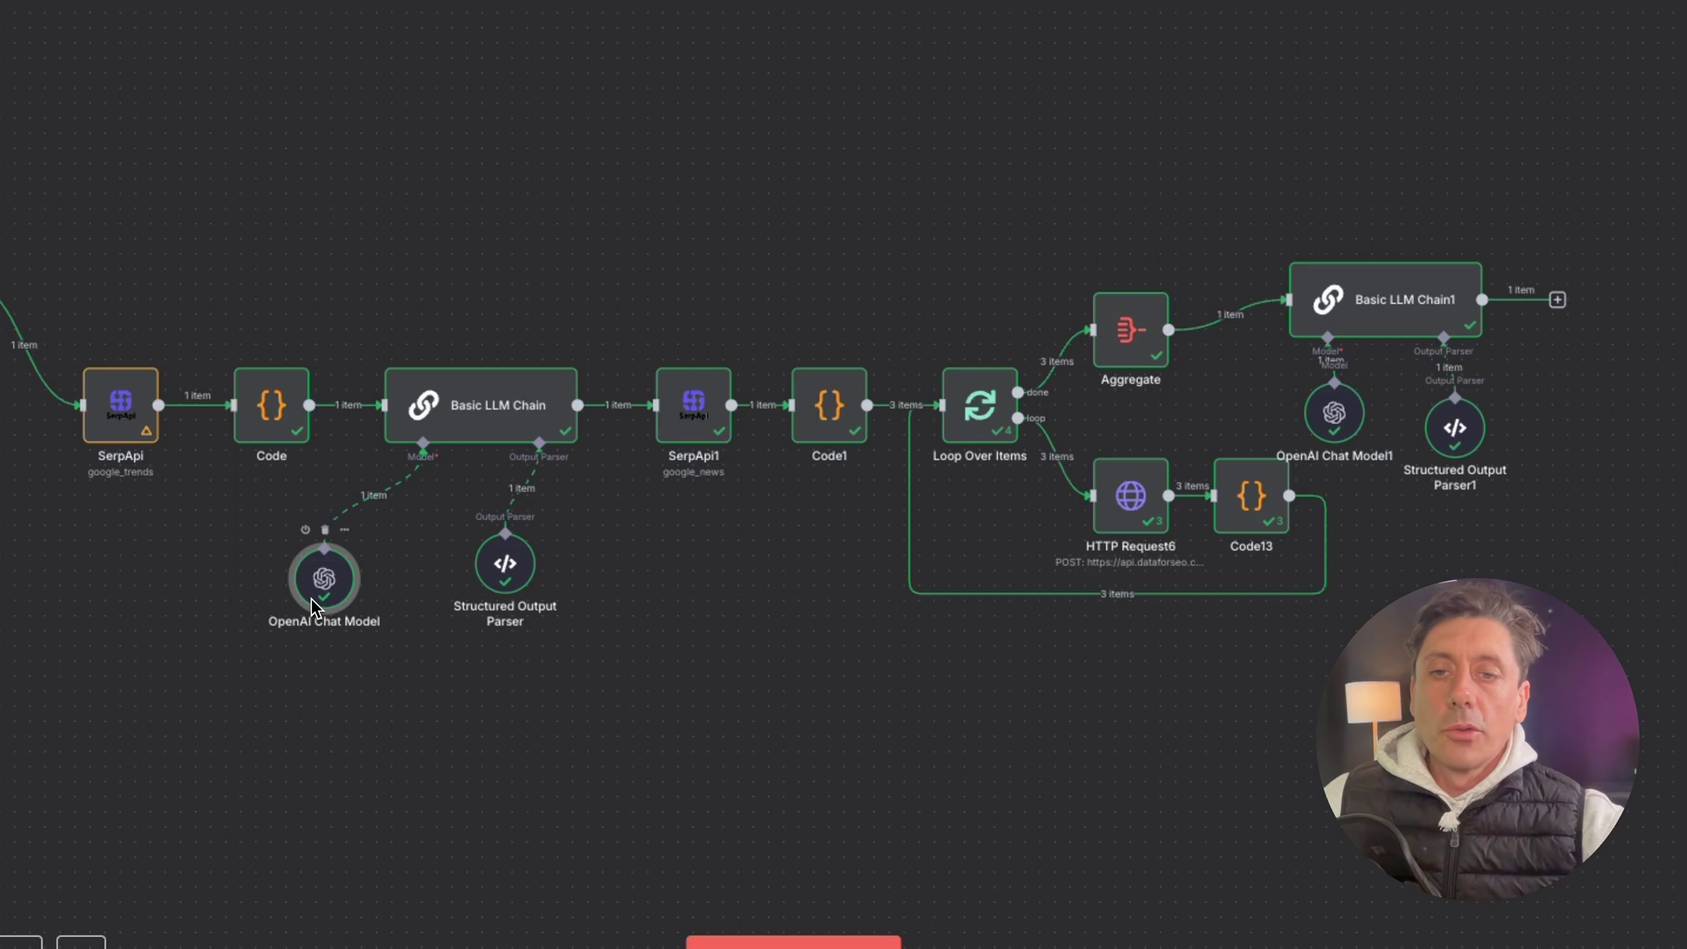
{"action": "left_click", "coordinate": [232, 567]}
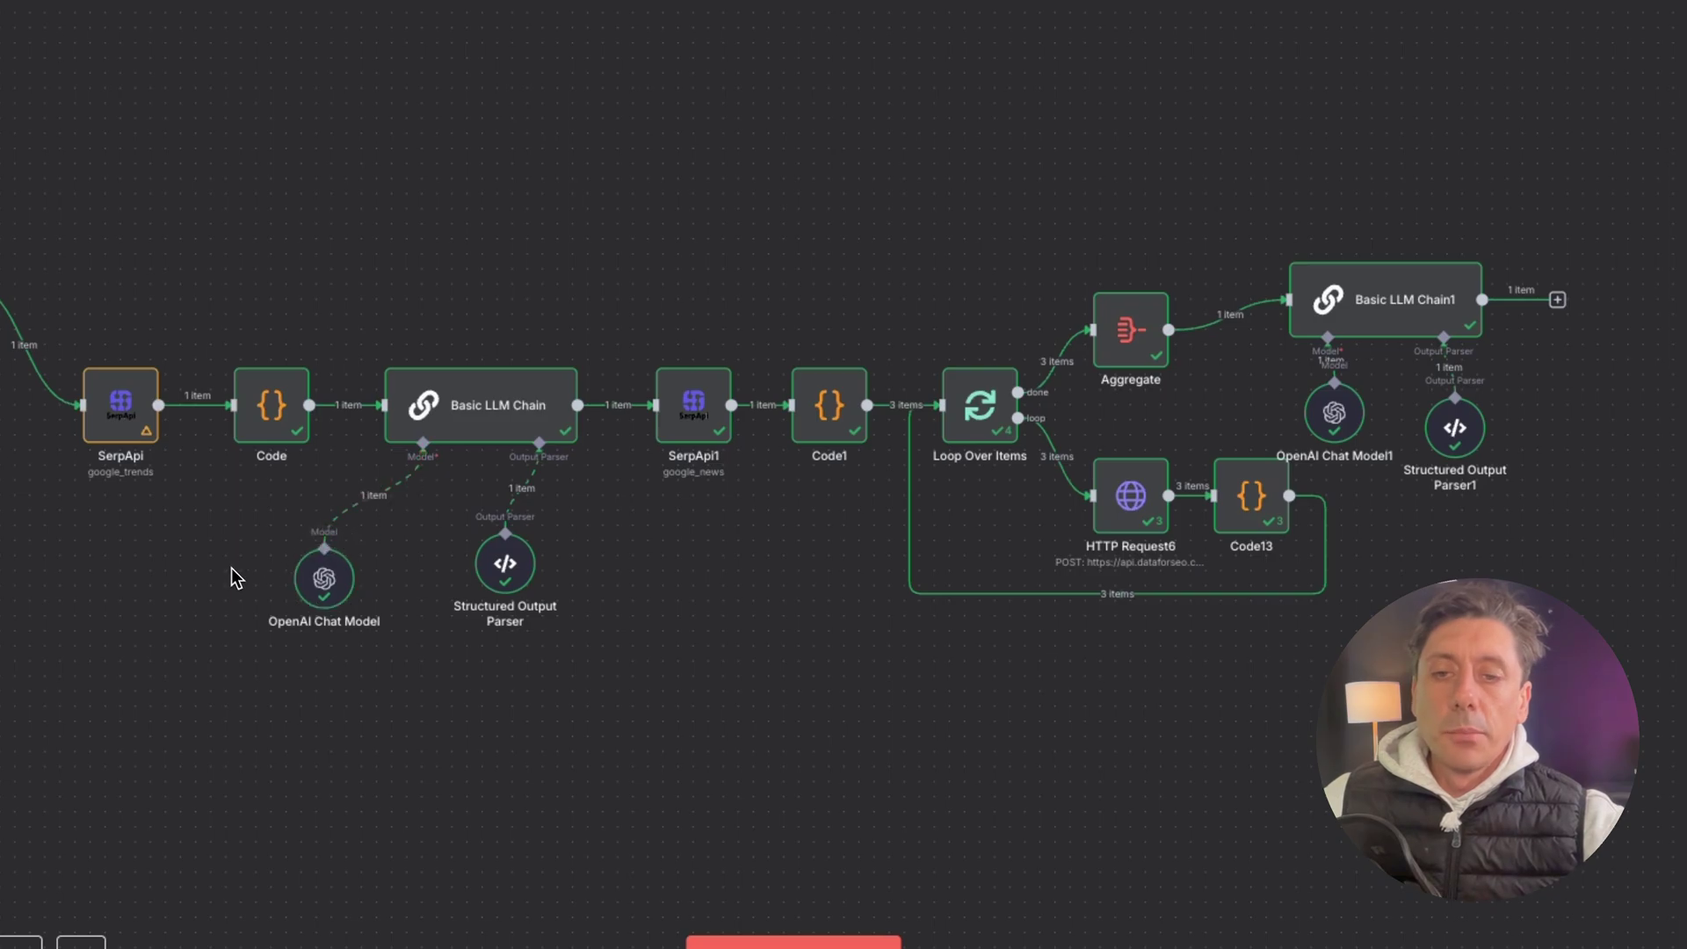
Open the OpenAI Chat Model node attached to the Basic LLM Chain and view its OpenAi account 2 credential.
{"action": "left_click_drag", "start_coordinate": [318, 600], "coordinate": [323, 584]}
{"action": "double_click", "coordinate": [323, 584]}
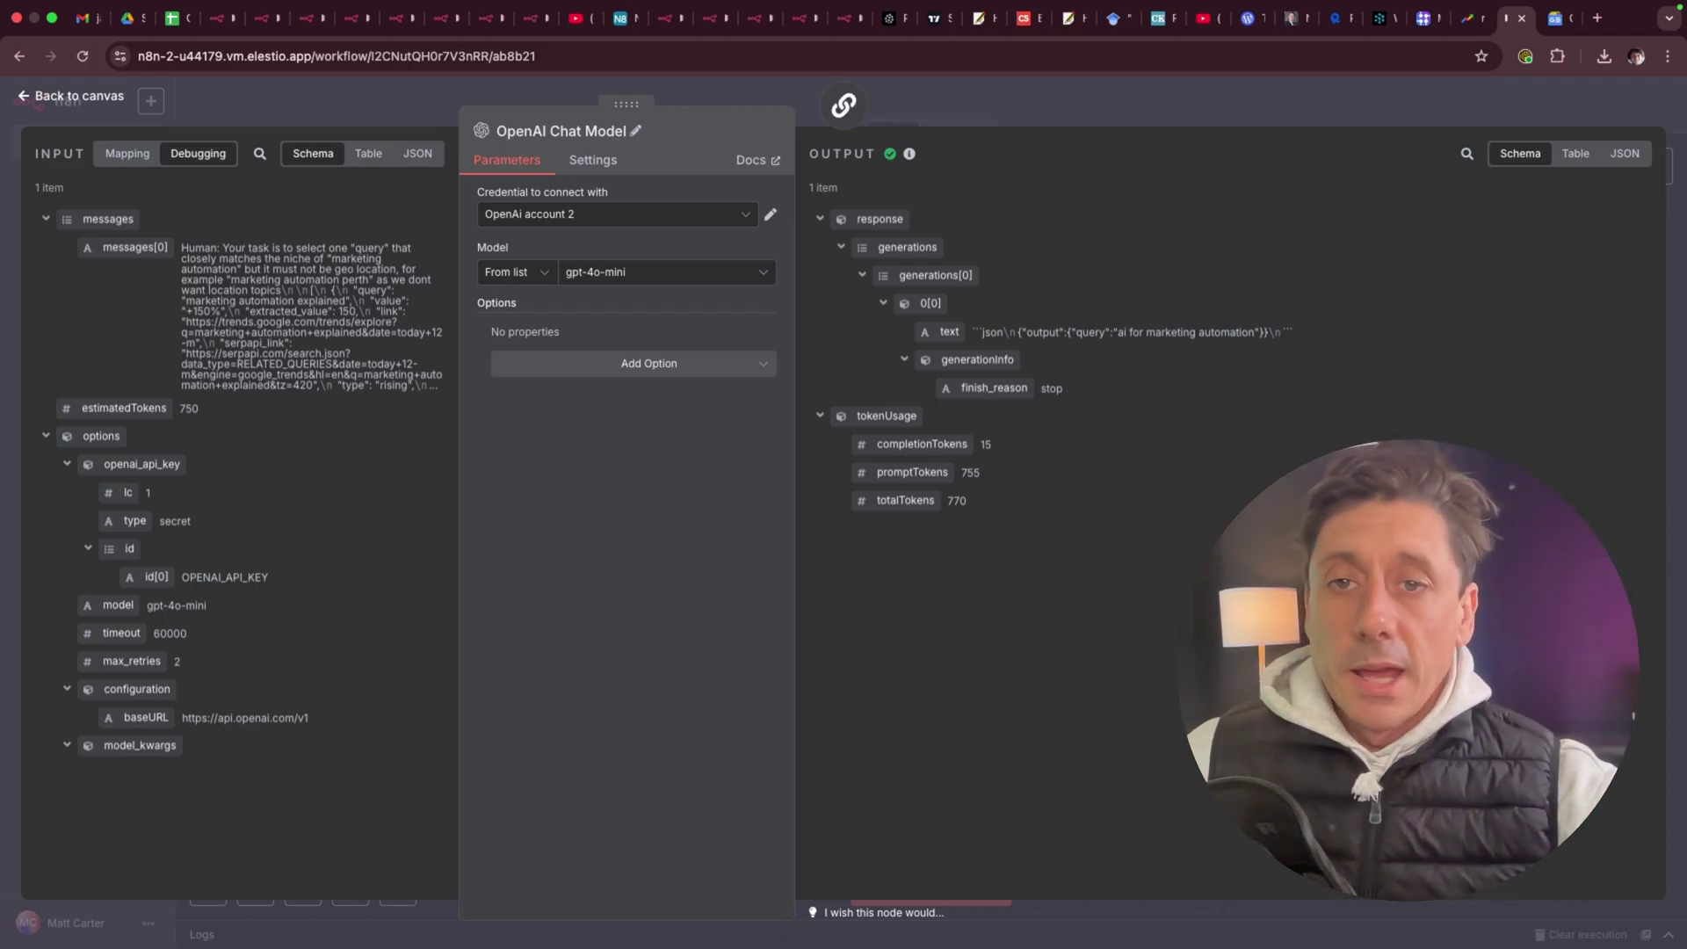
{"action": "left_click", "coordinate": [776, 214]}
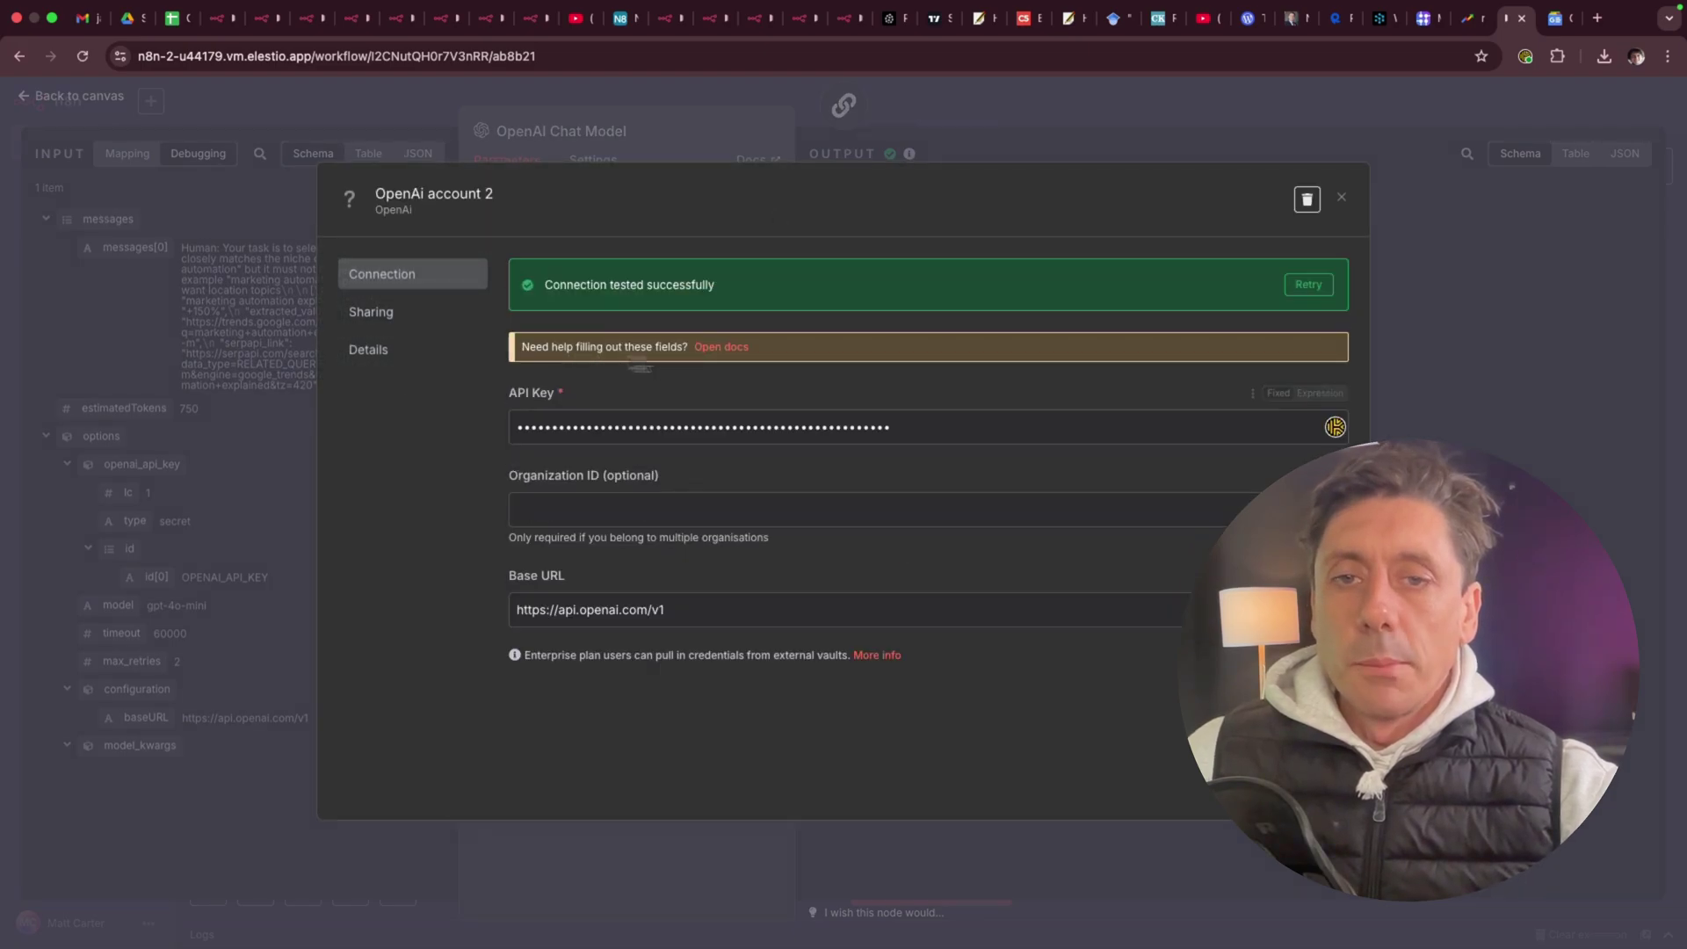
Close the credential details, view the model choices for the OpenAI Chat Model while keeping gpt-4o-mini, and return to the canvas.
{"action": "left_click", "coordinate": [1341, 198]}
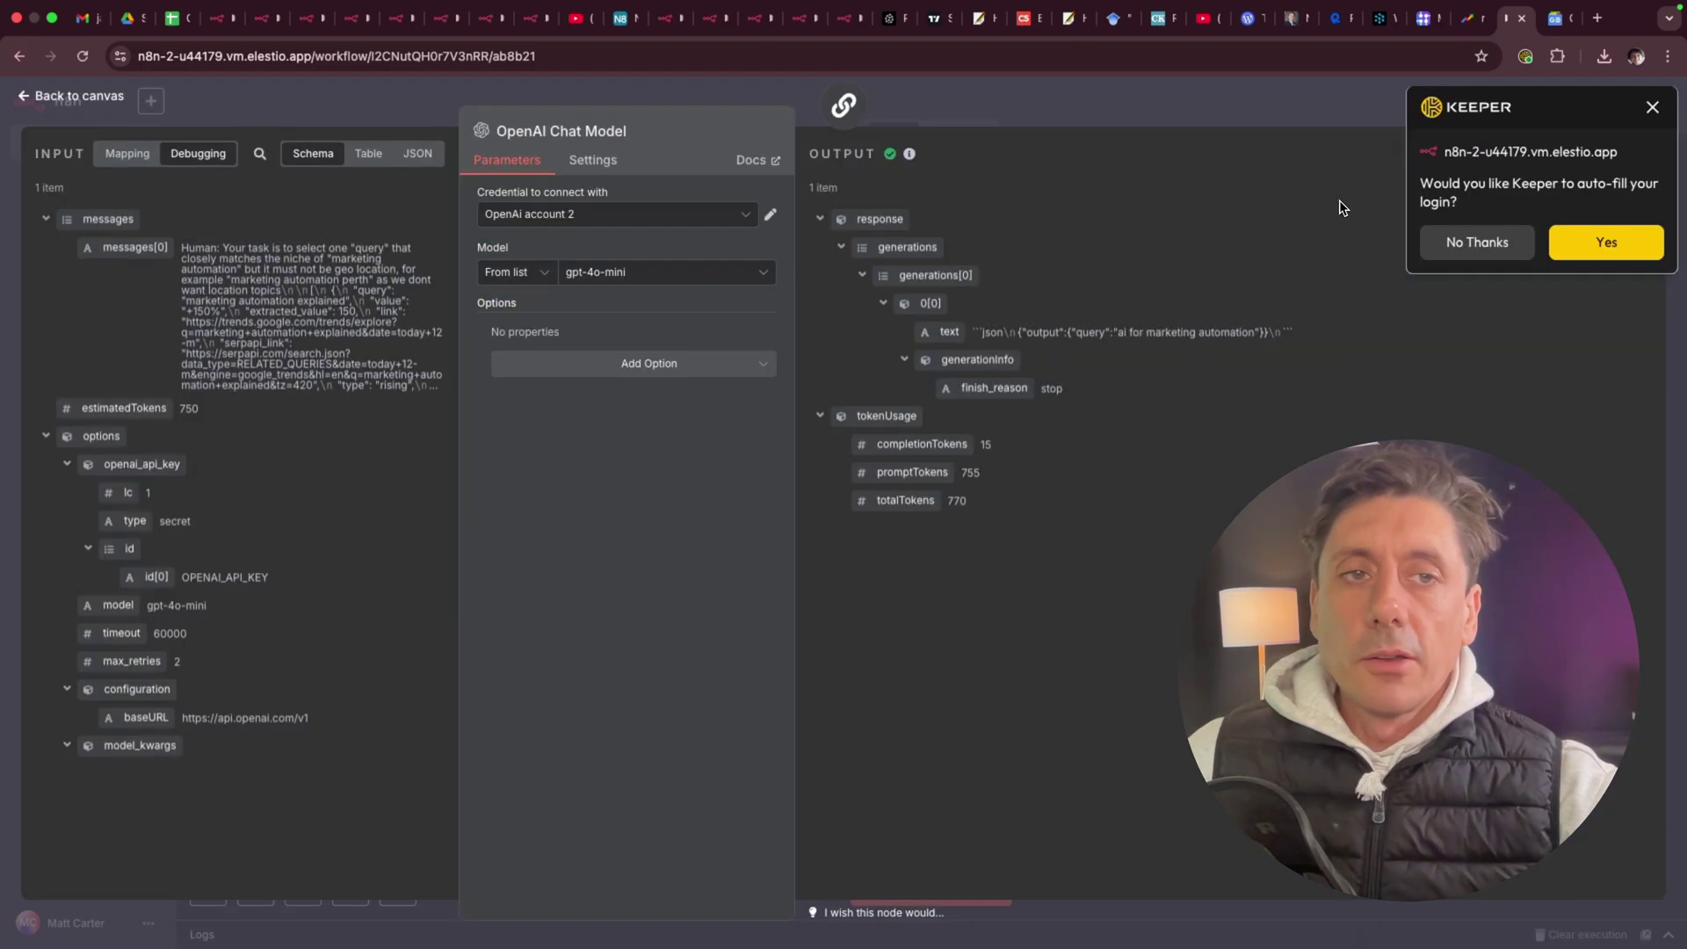
{"action": "left_click", "coordinate": [1653, 108]}
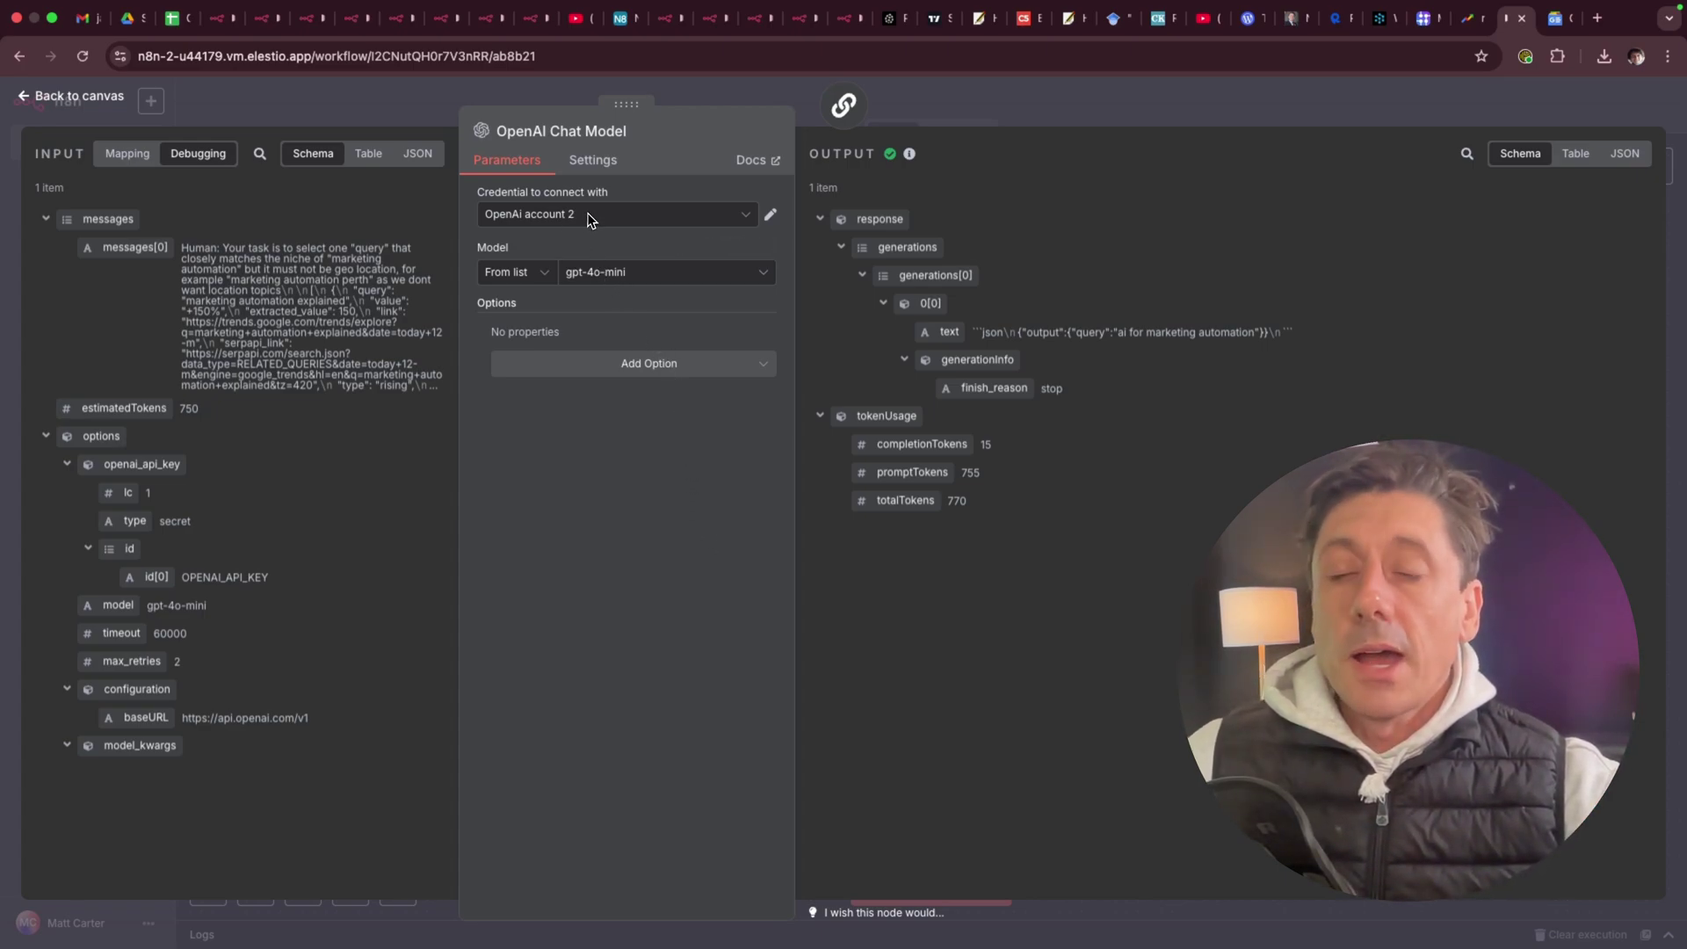
{"action": "left_click", "coordinate": [647, 280]}
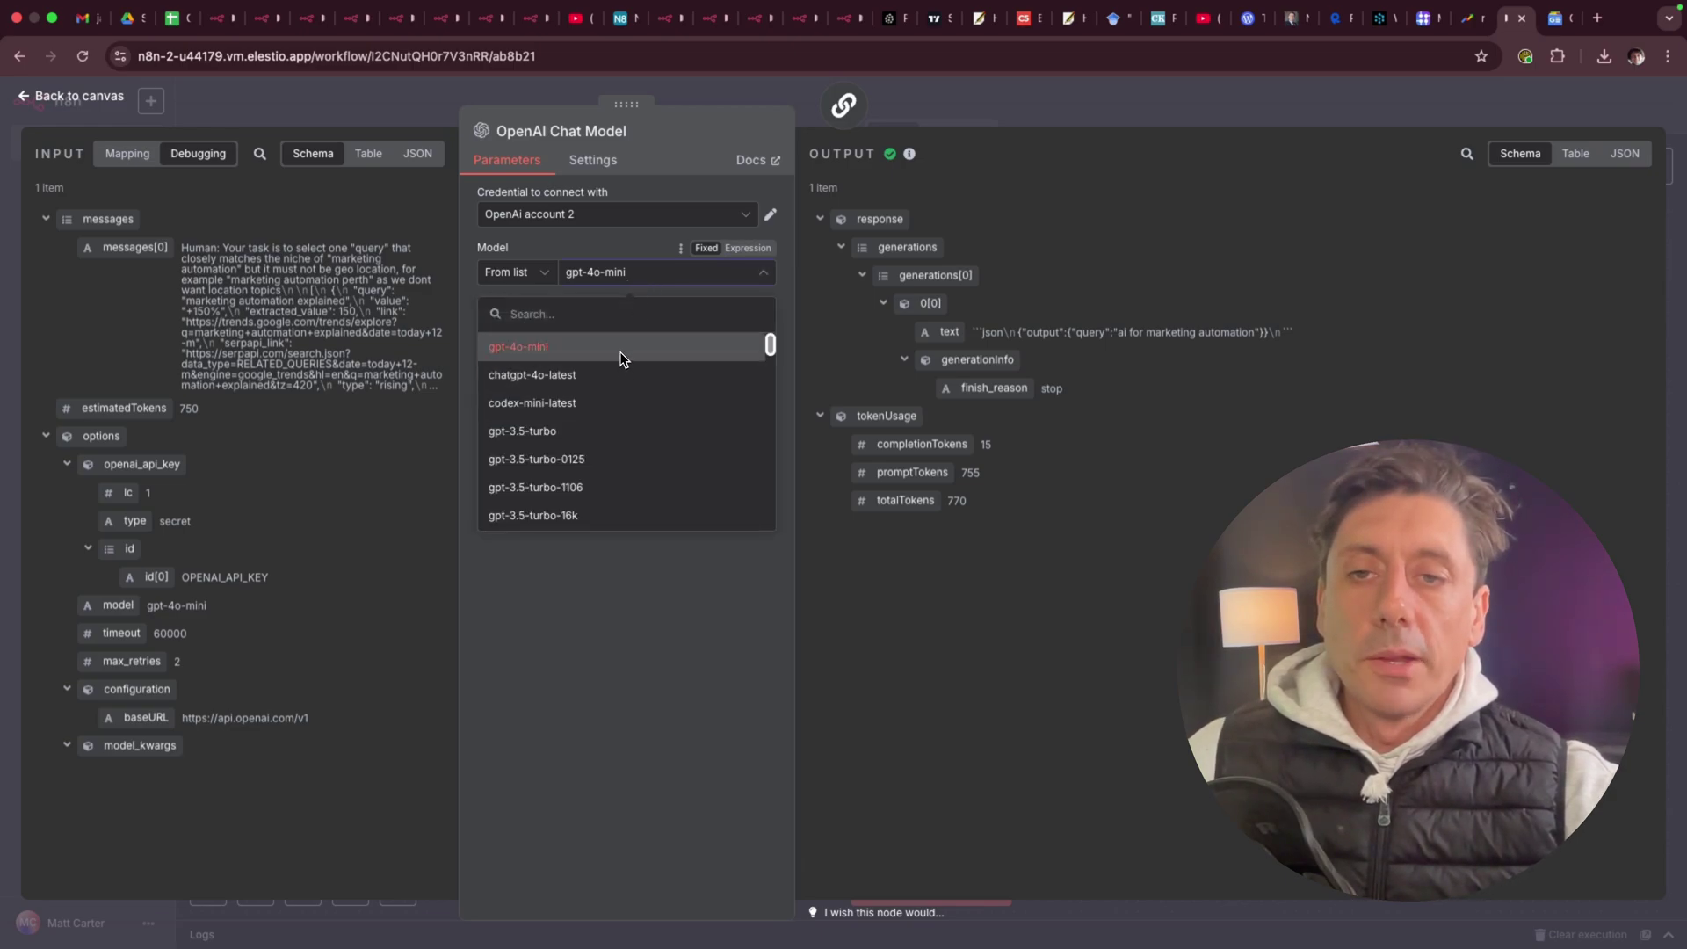
{"action": "left_click", "coordinate": [613, 652]}
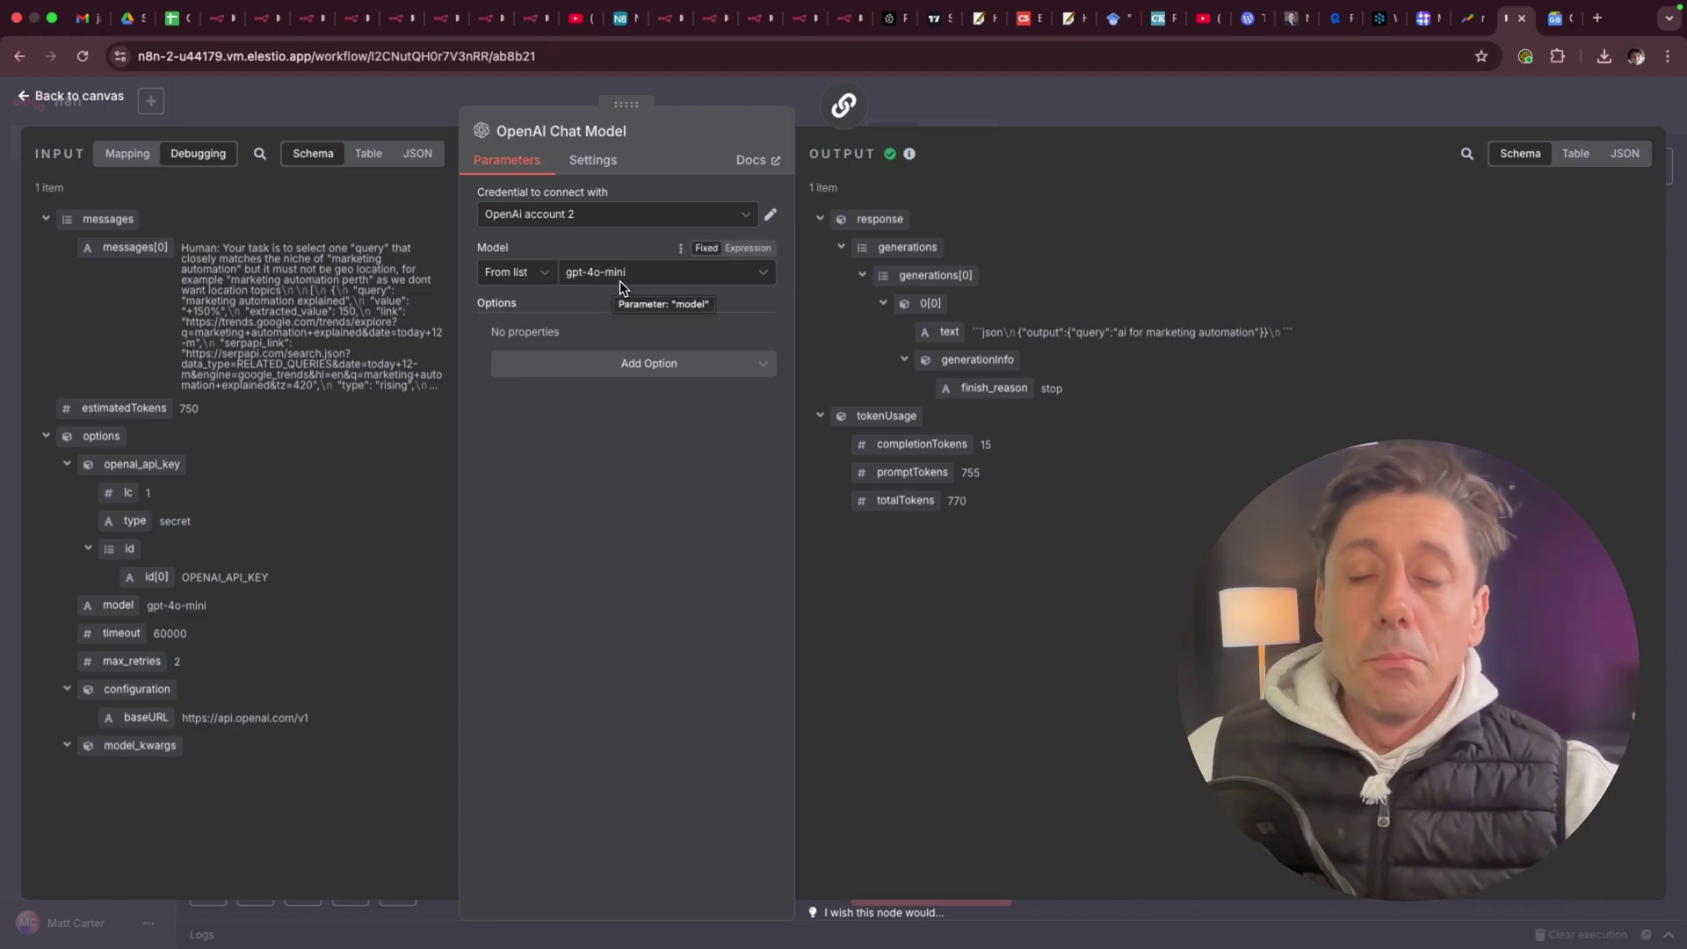
{"action": "left_click", "coordinate": [107, 104]}
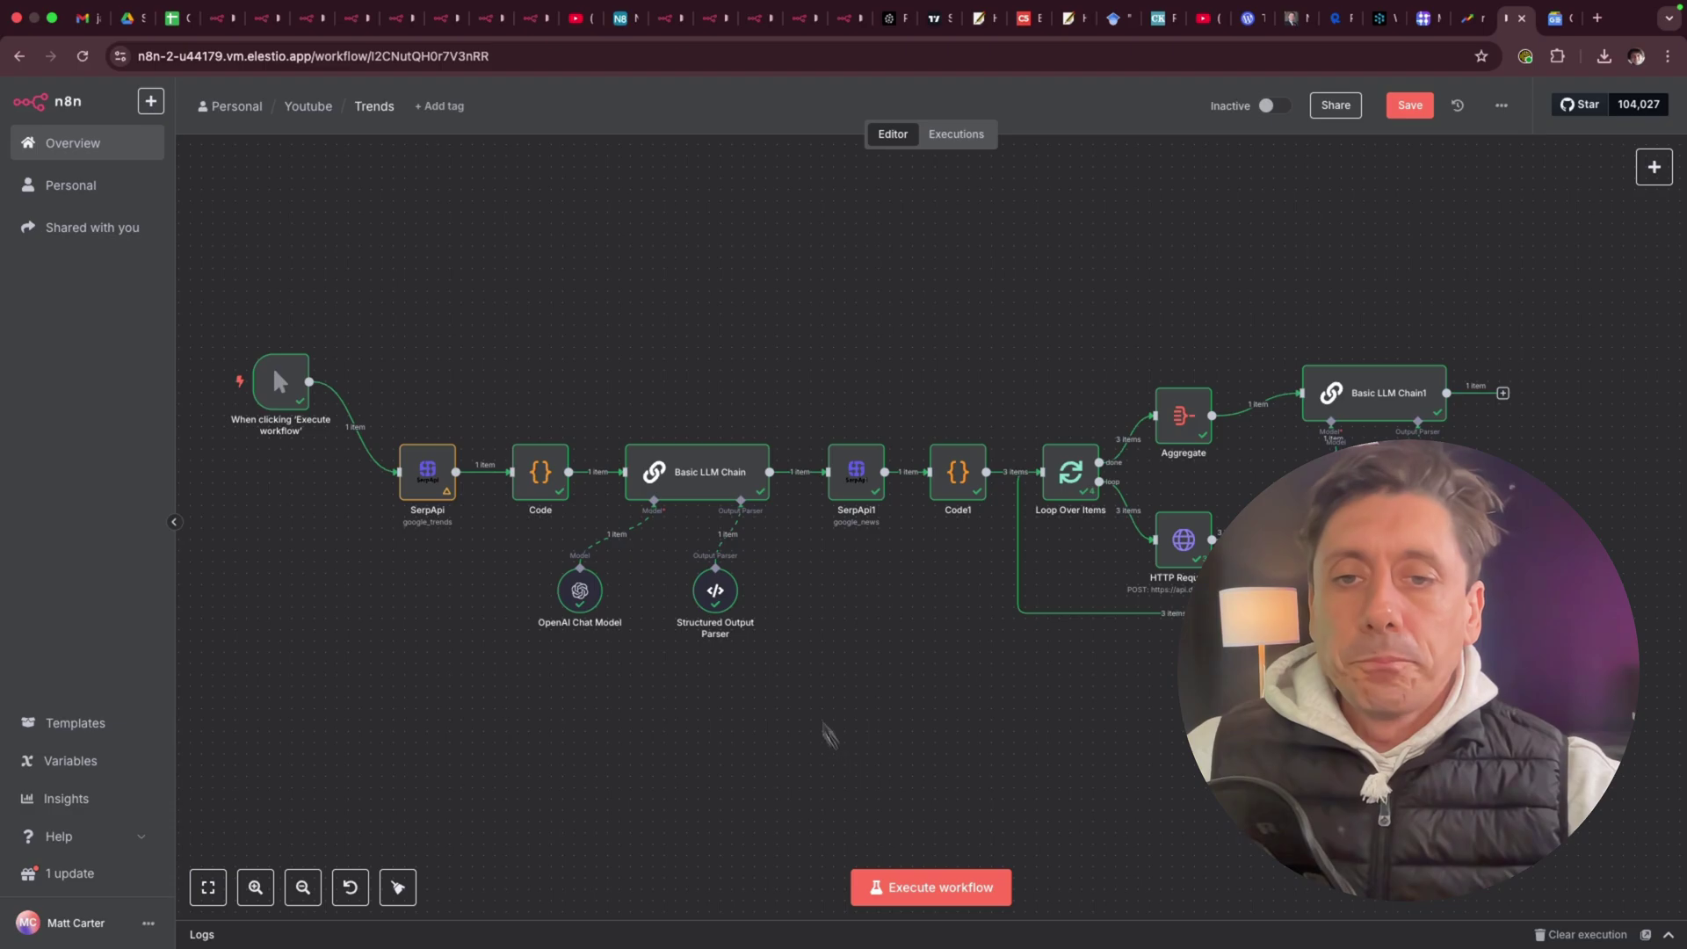
Open the Basic LLM Chain's prompt in the expression editor and examine its niche instruction, location exclusion and JSON.stringify expression.
{"action": "left_click_drag", "start_coordinate": [700, 485], "coordinate": [693, 482]}
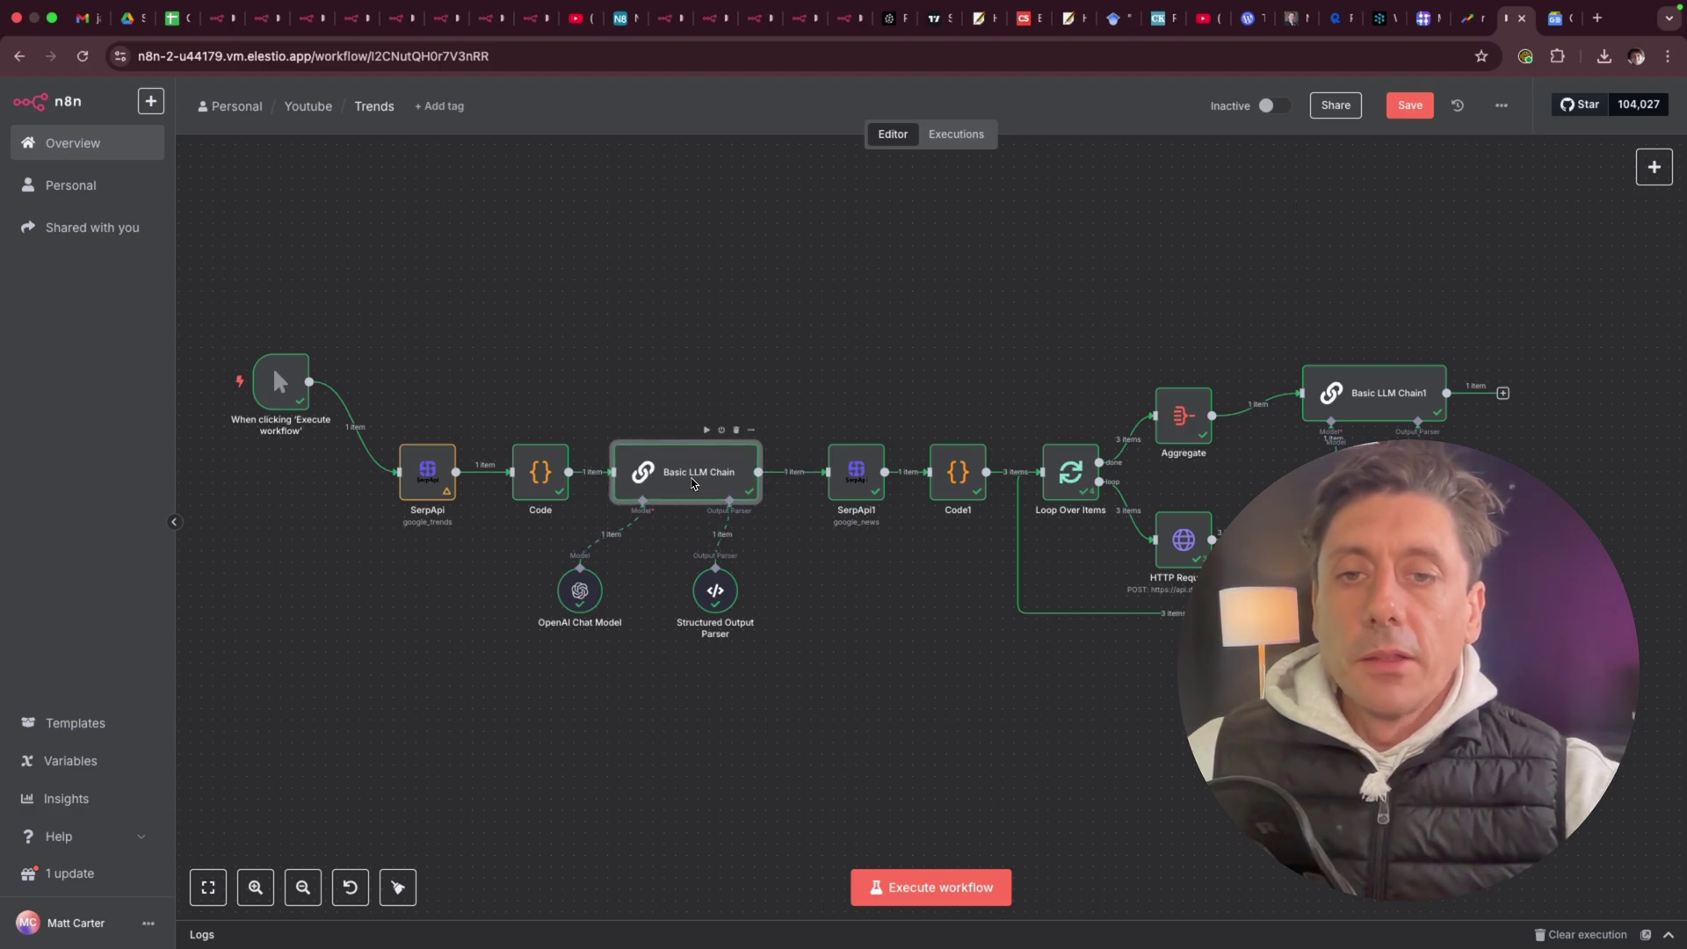
{"action": "double_click", "coordinate": [694, 483]}
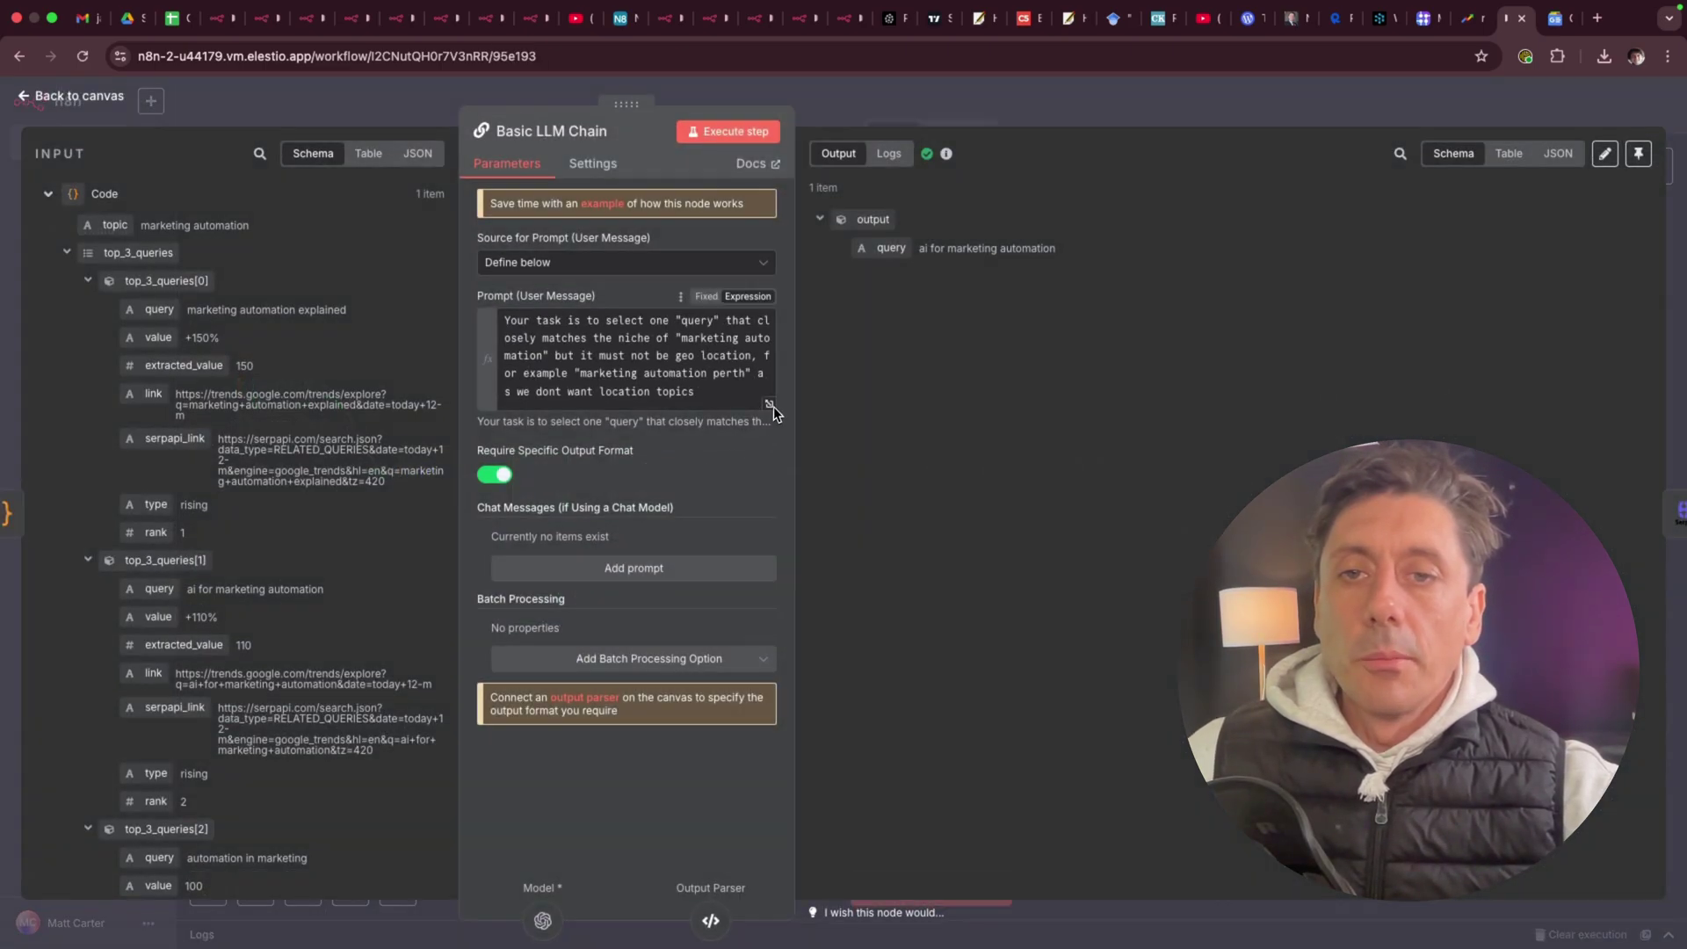
{"action": "left_click", "coordinate": [770, 404]}
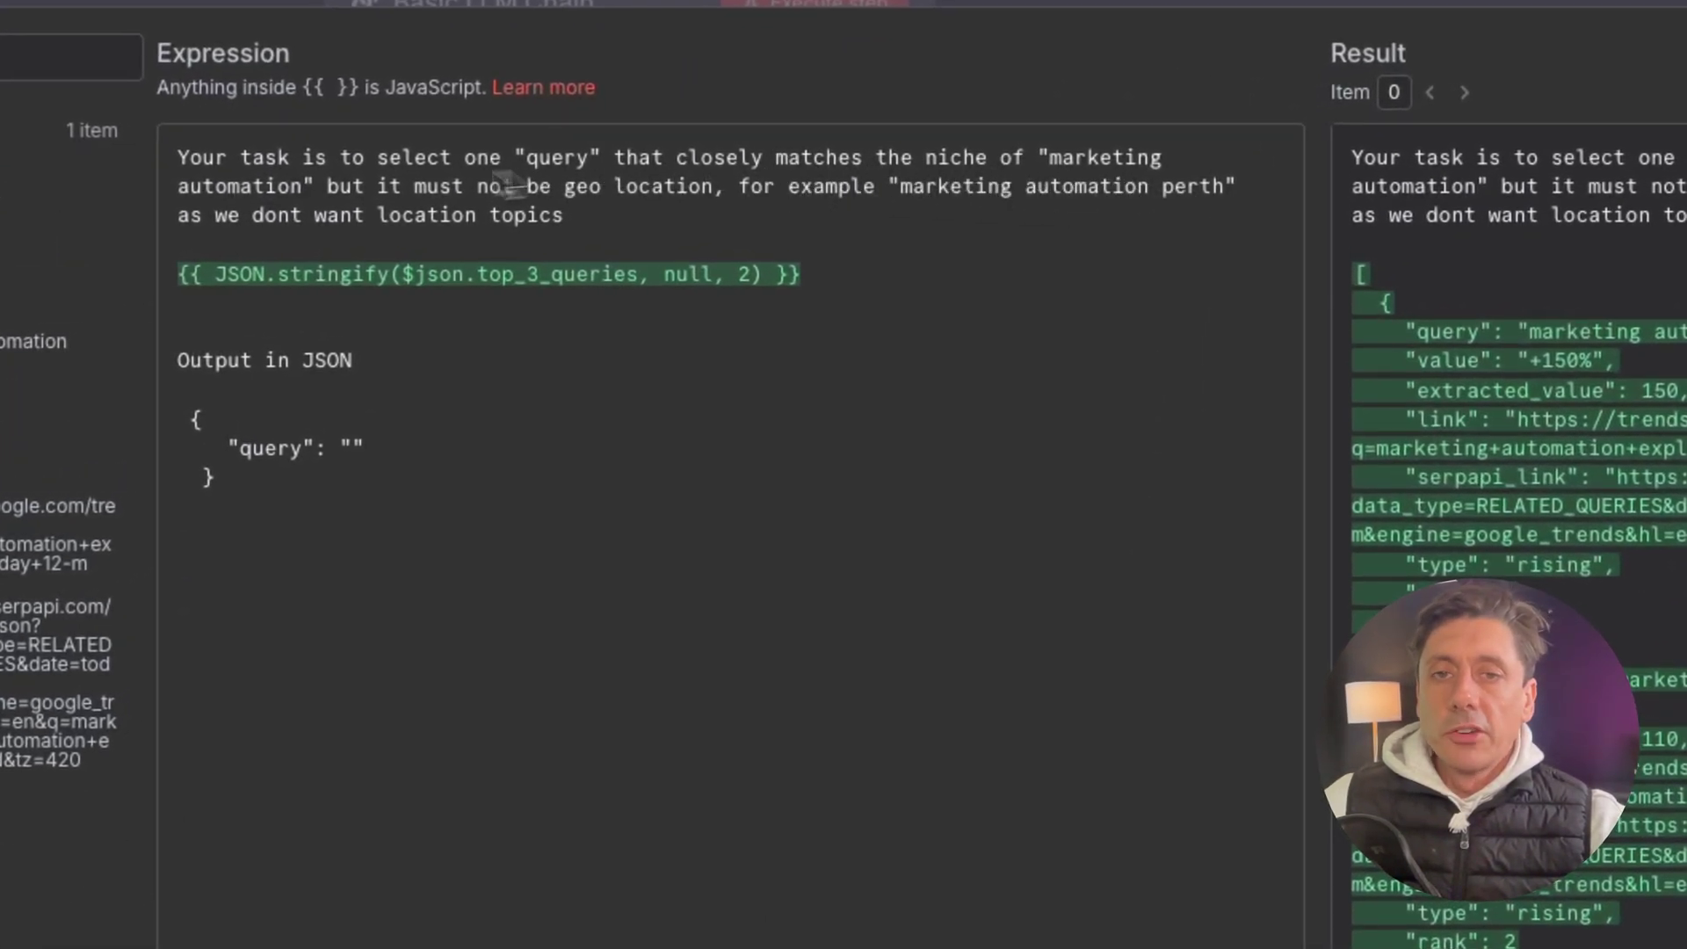
{"action": "left_click_drag", "start_coordinate": [1043, 158], "coordinate": [299, 198]}
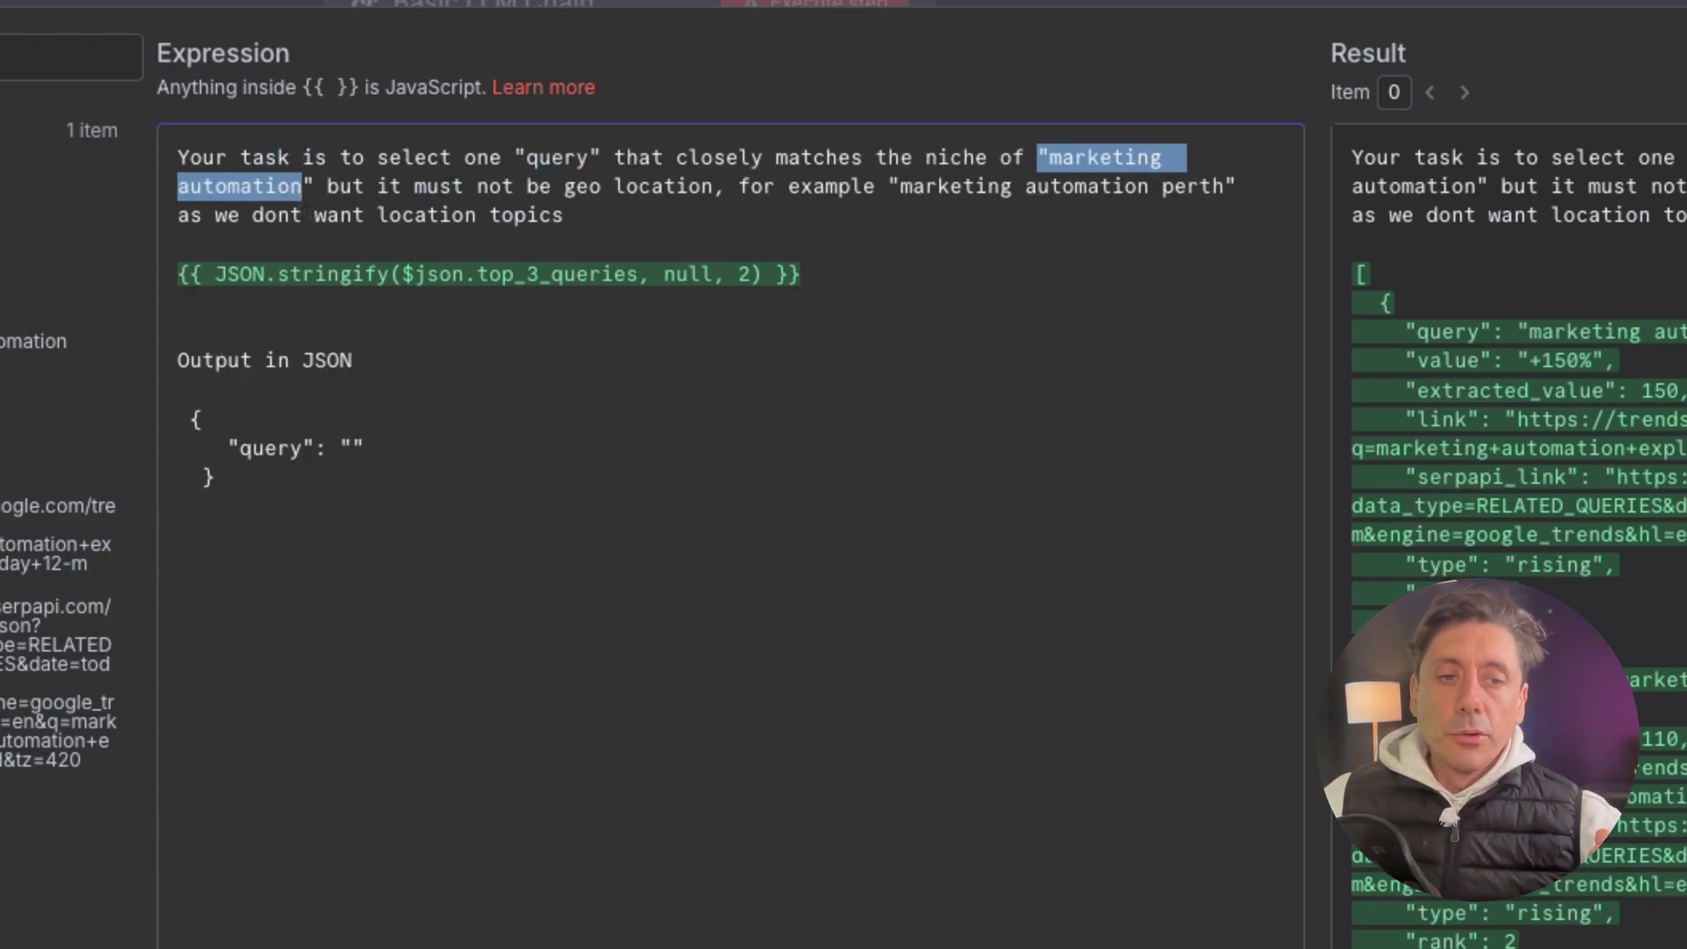
{"action": "left_click", "coordinate": [529, 218]}
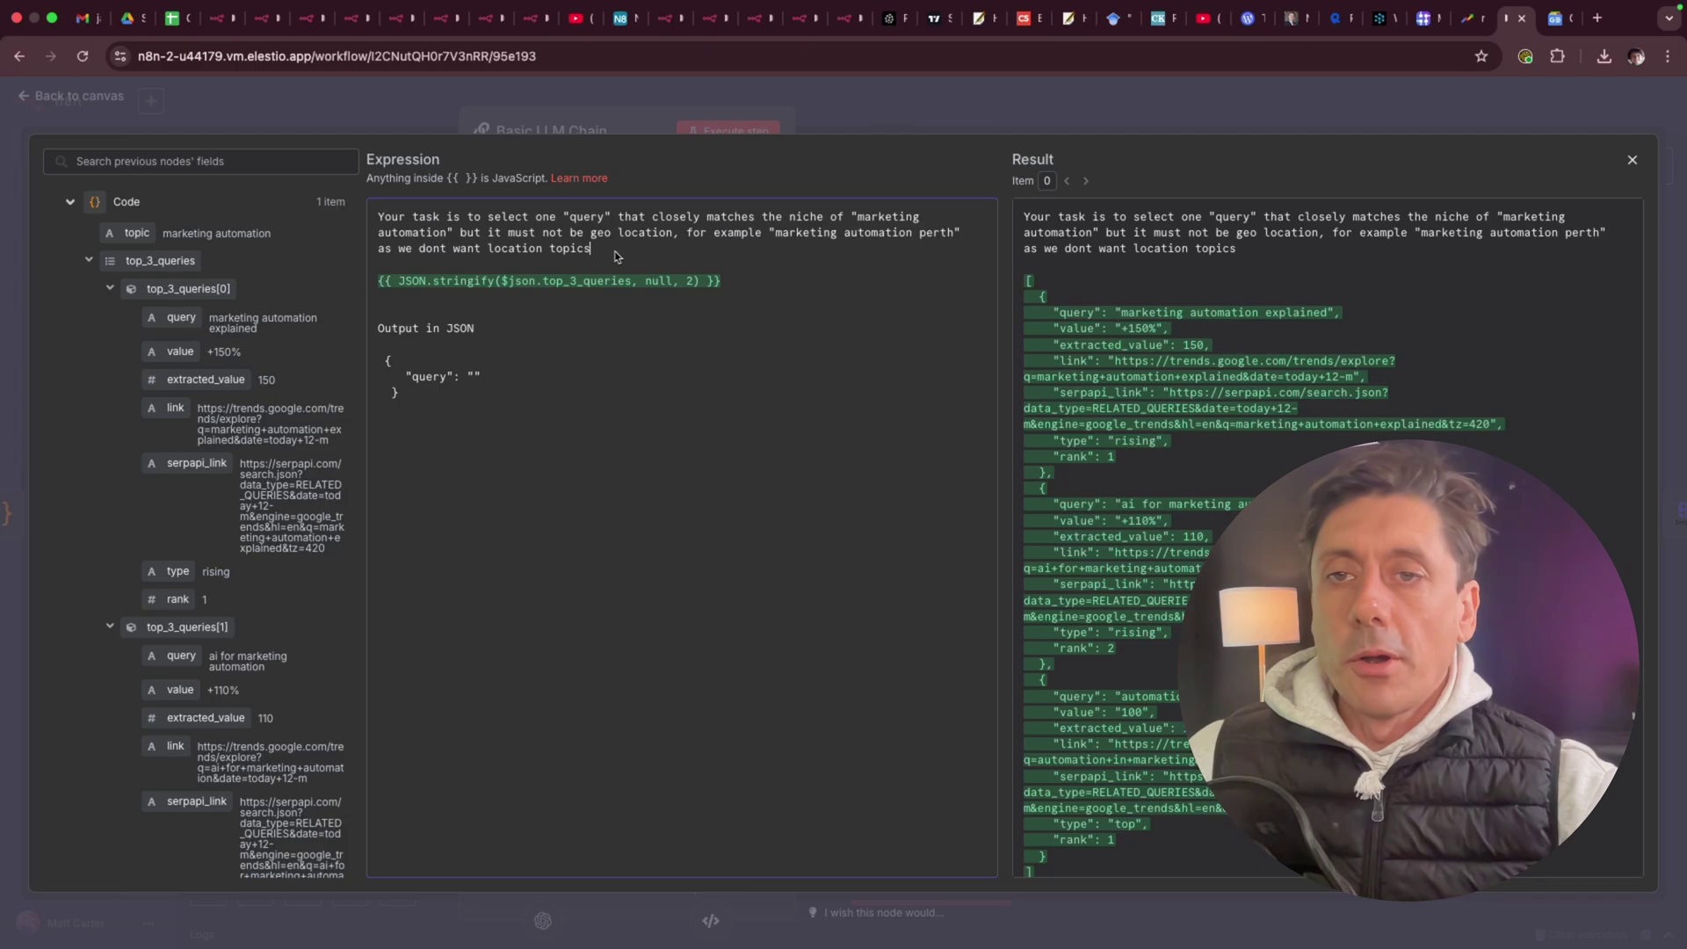
{"action": "left_click_drag", "start_coordinate": [597, 248], "coordinate": [367, 213]}
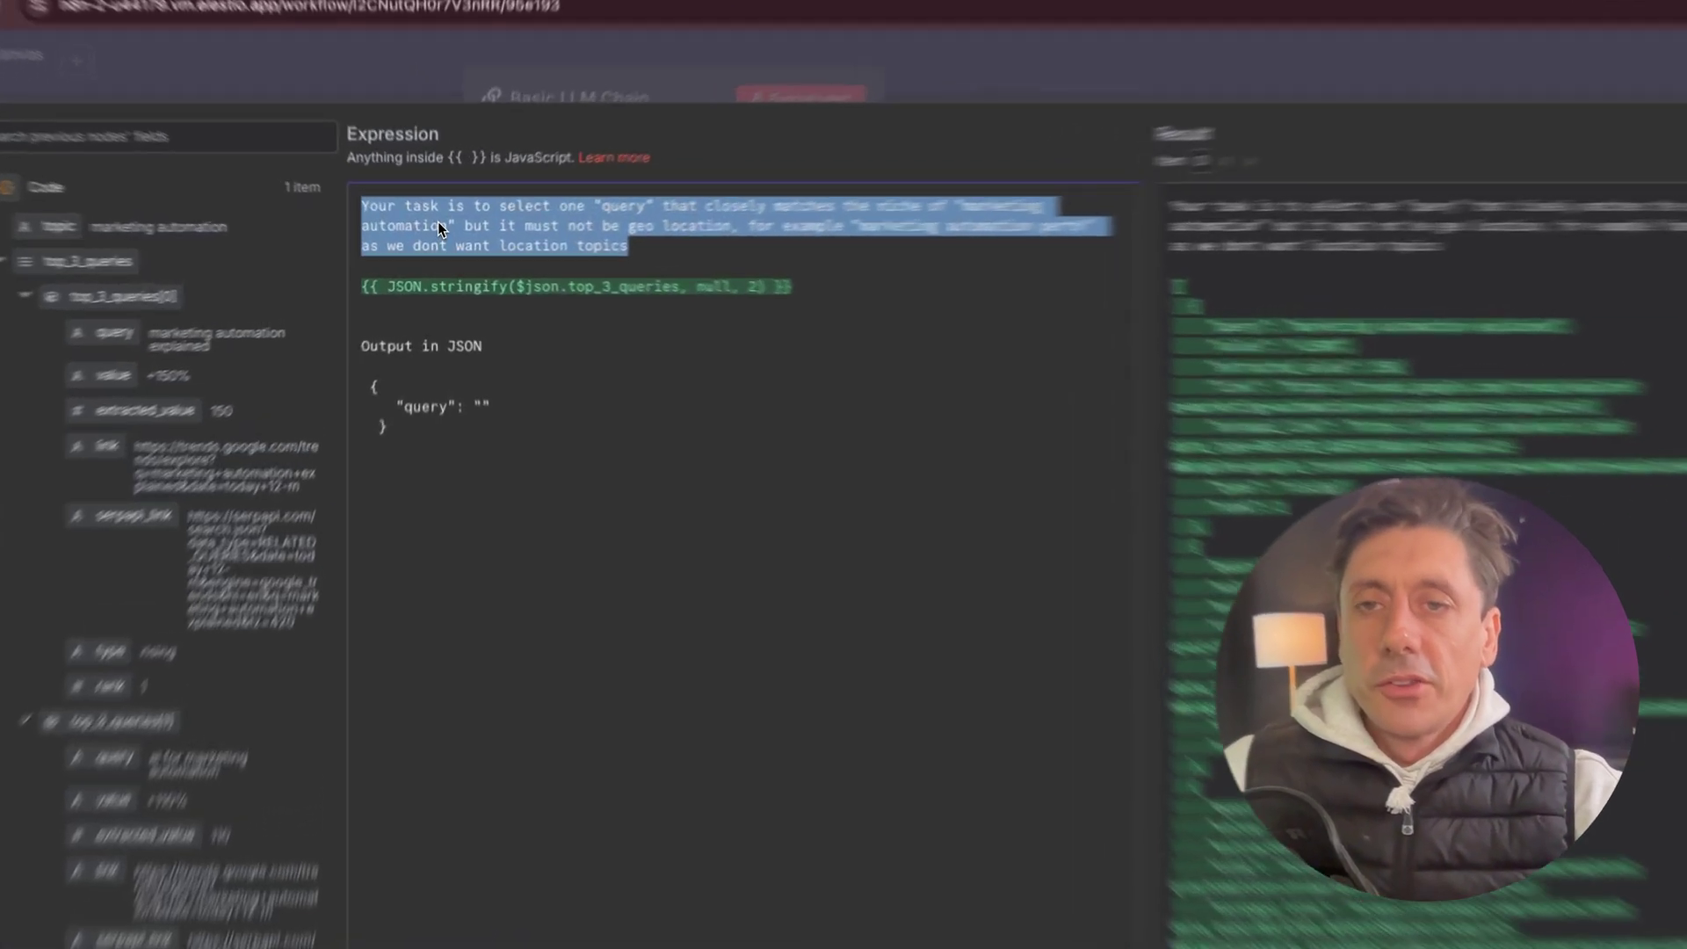
{"action": "left_click", "coordinate": [607, 259]}
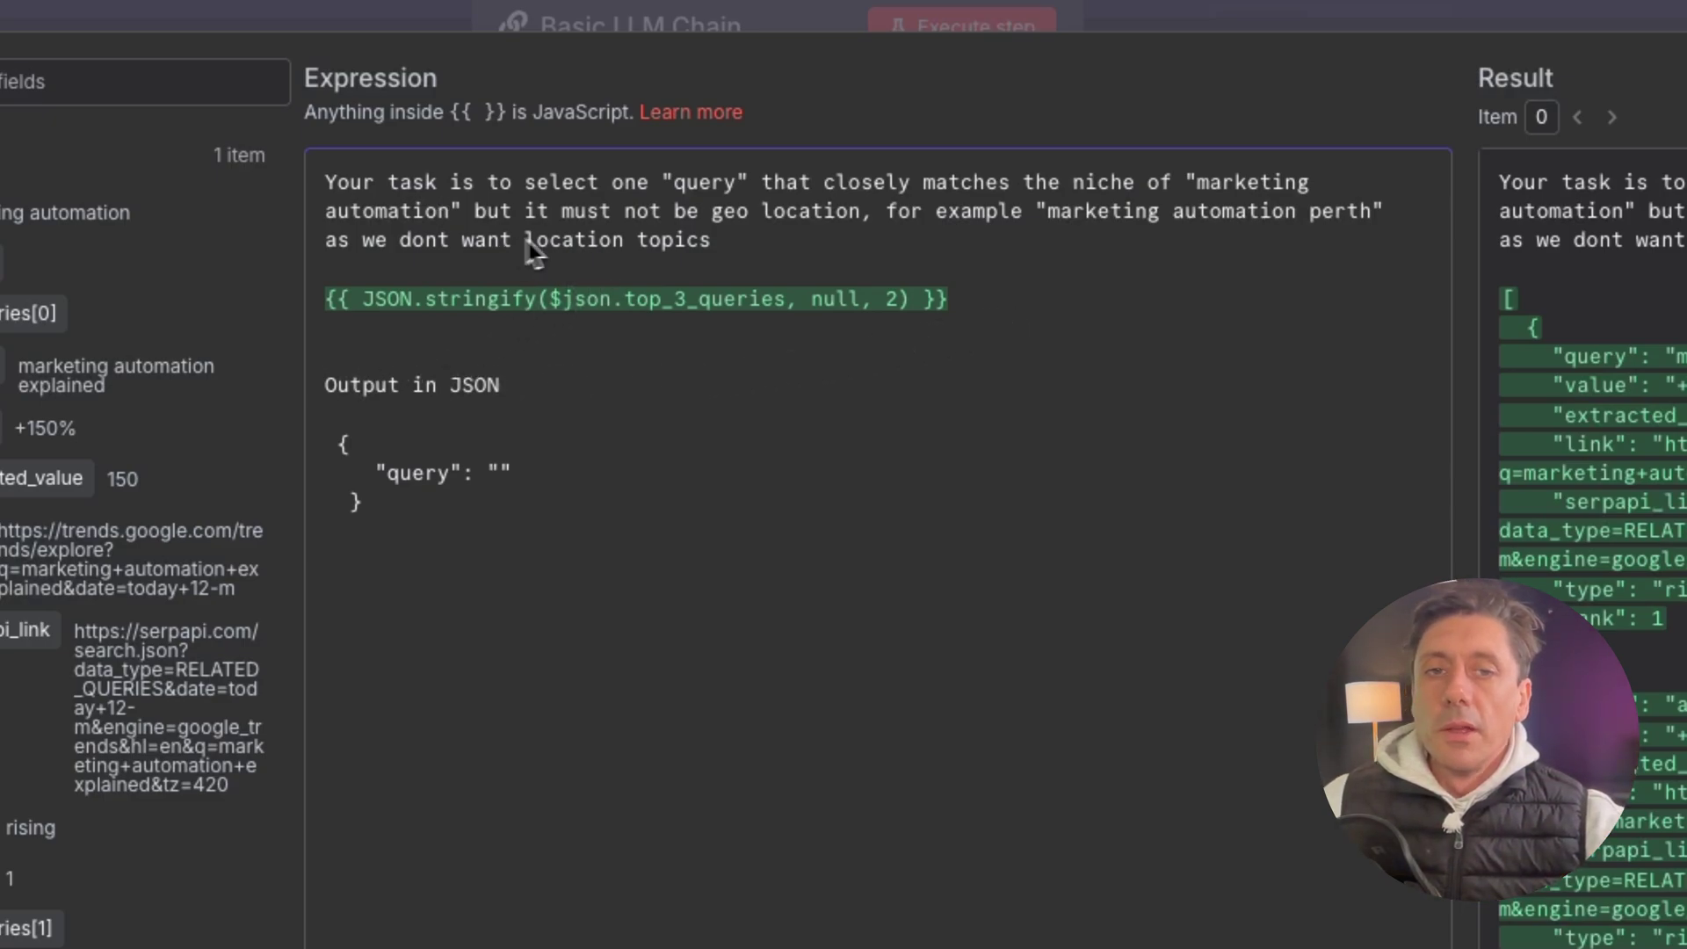
{"action": "left_click_drag", "start_coordinate": [982, 312], "coordinate": [298, 318]}
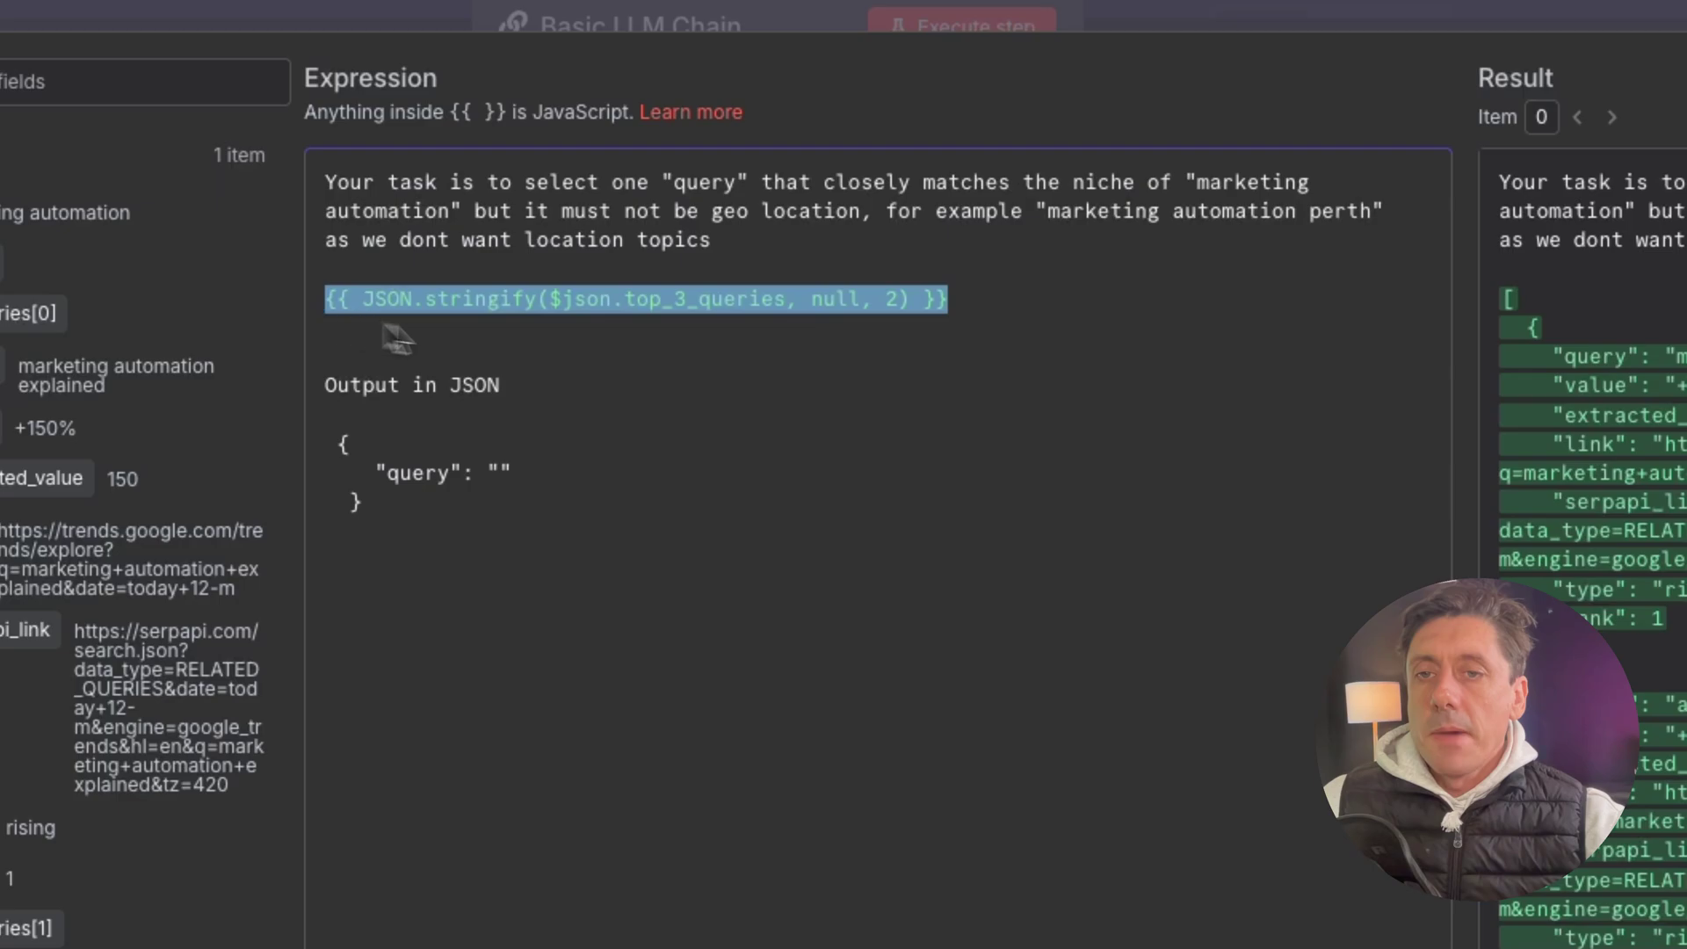
{"action": "left_click", "coordinate": [572, 404]}
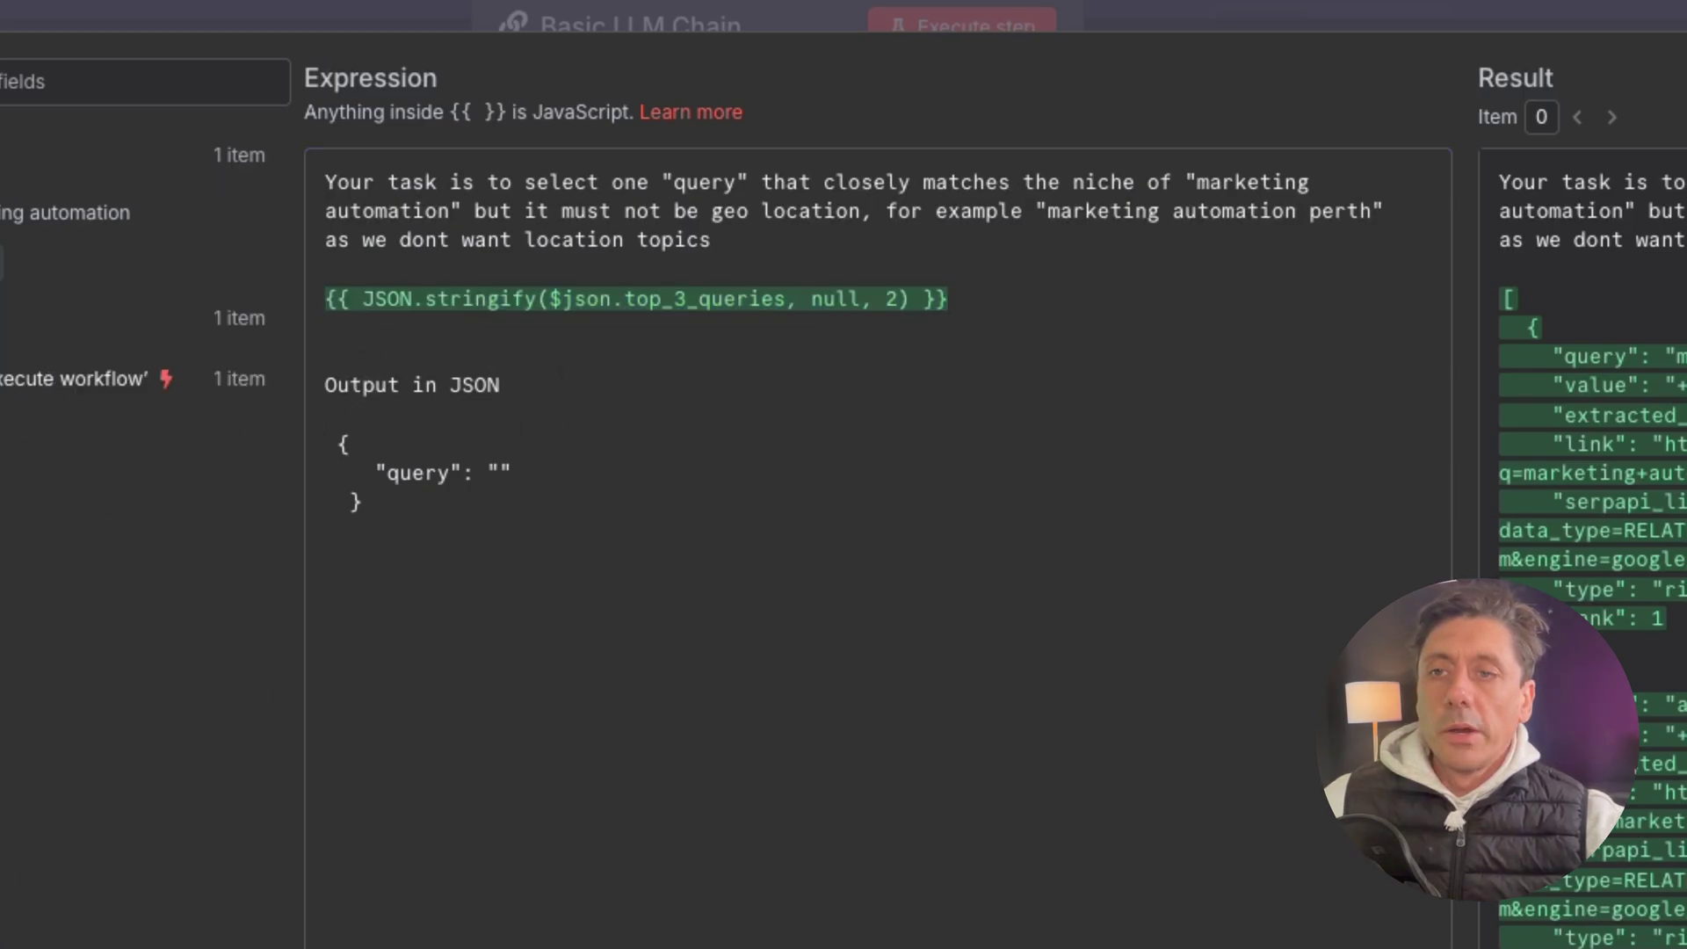
Insert the Code node's top_3_queries field into the prompt as {{ $json.top_3_queries }} on its own line beneath the instructions.
{"action": "left_click_drag", "start_coordinate": [5, 263], "coordinate": [770, 252]}
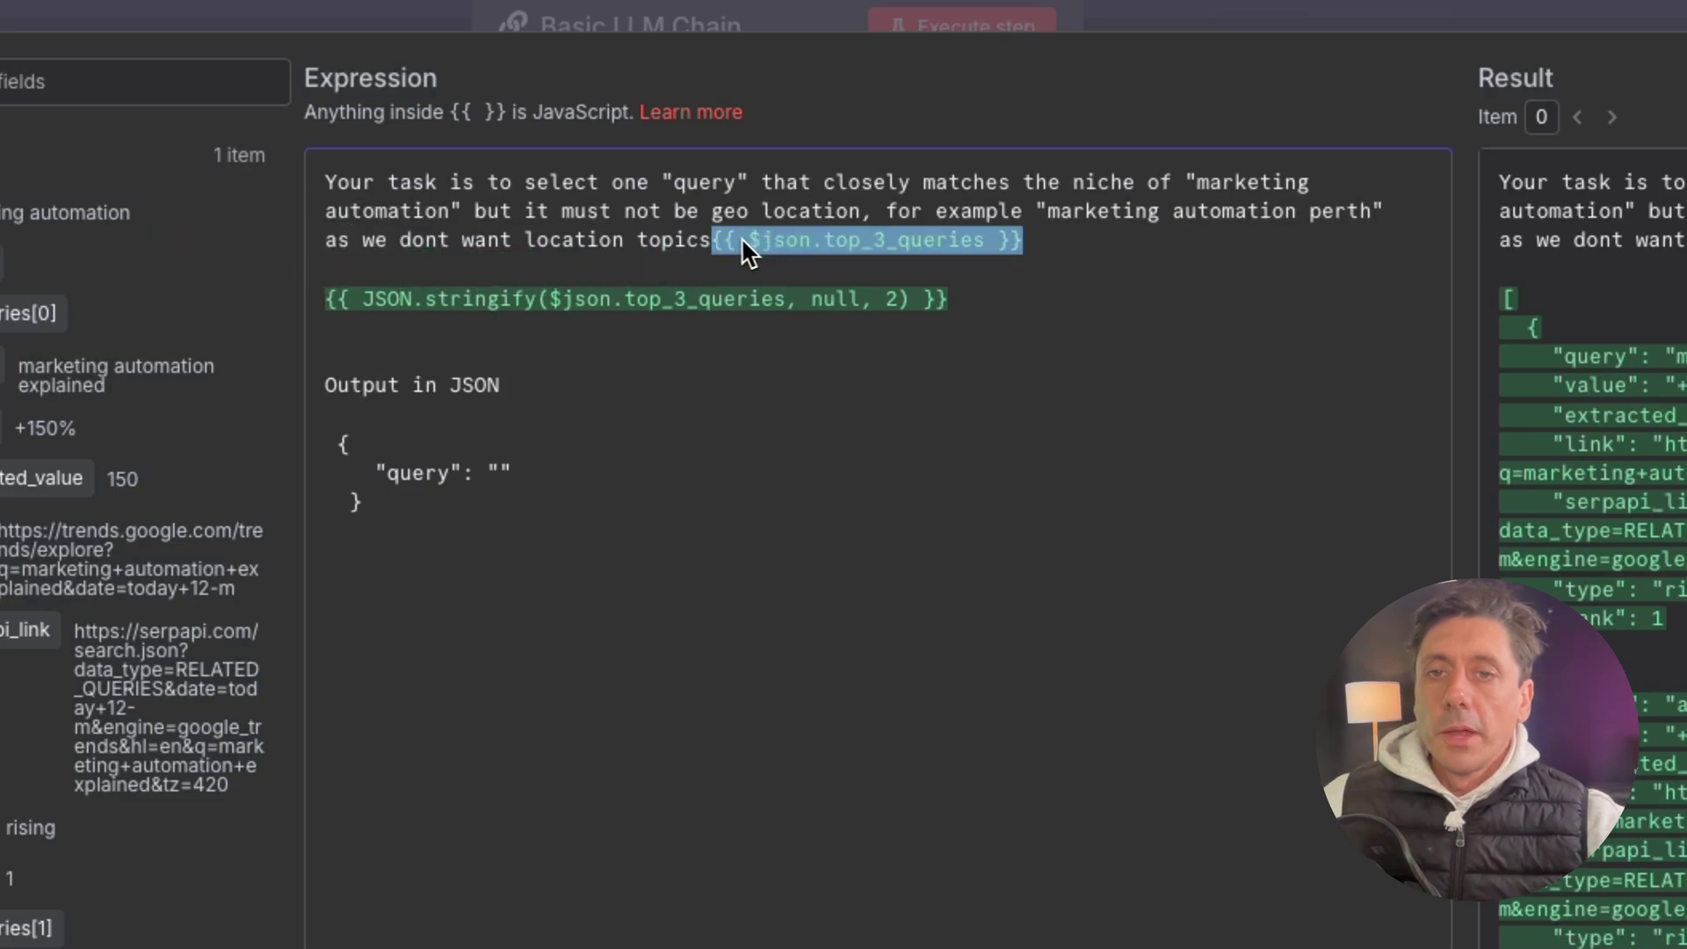
{"action": "left_click", "coordinate": [714, 241]}
{"action": "key", "text": "Return"}
{"action": "key", "text": "Return"}
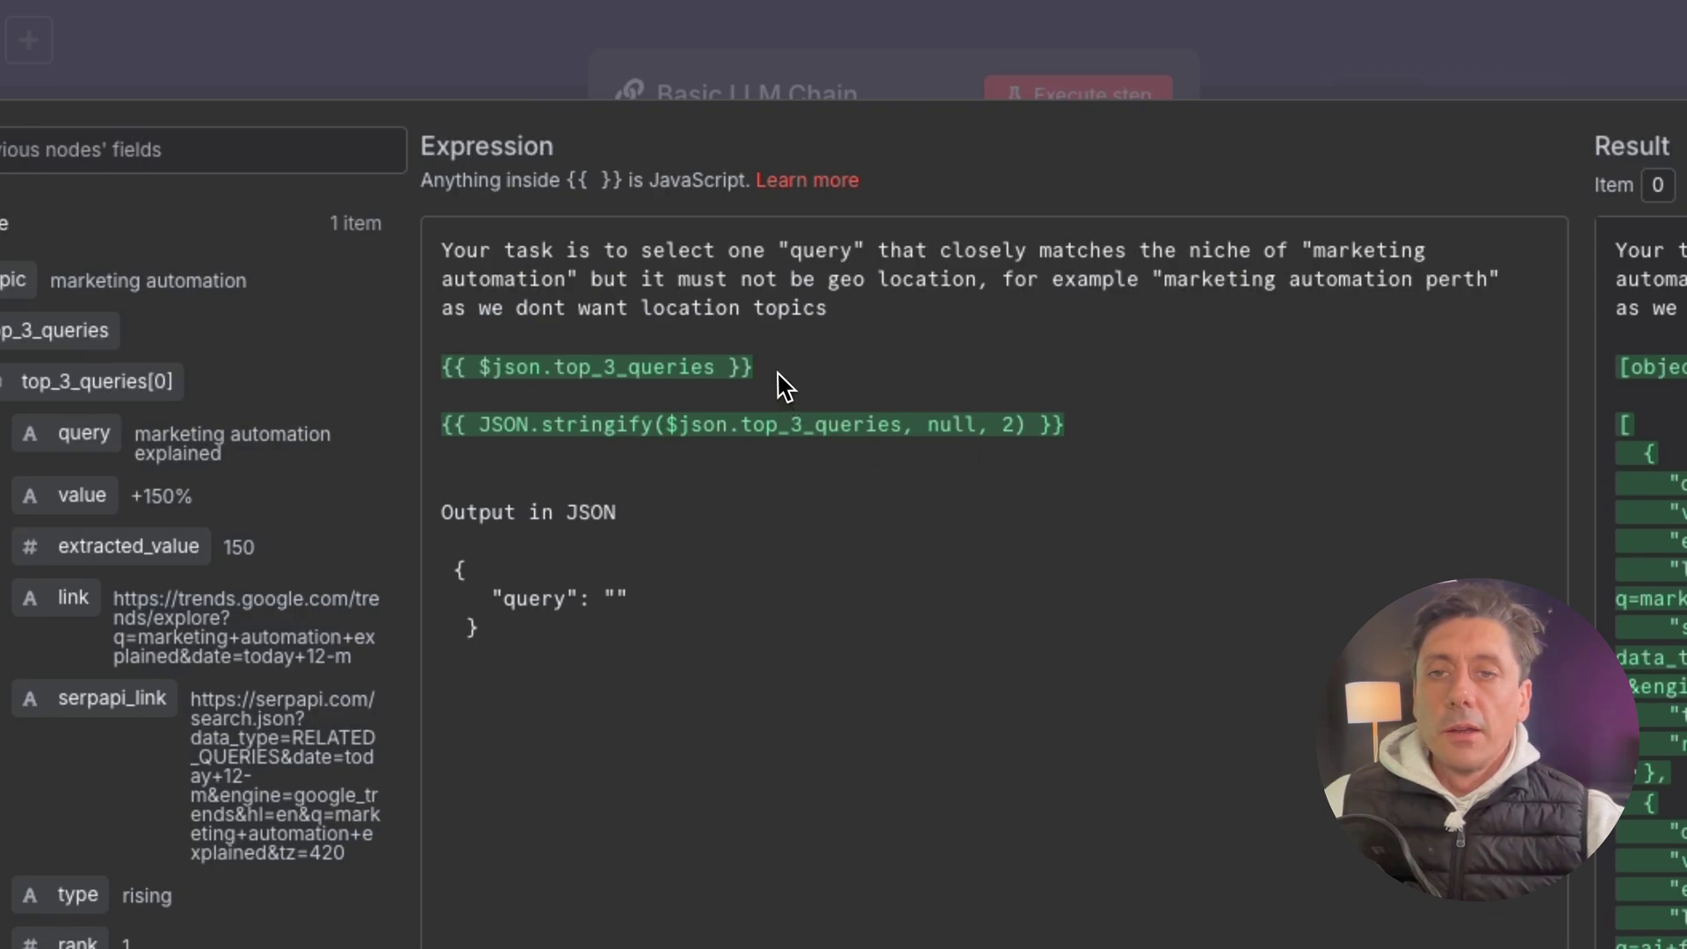
{"action": "left_click_drag", "start_coordinate": [778, 372], "coordinate": [427, 372]}
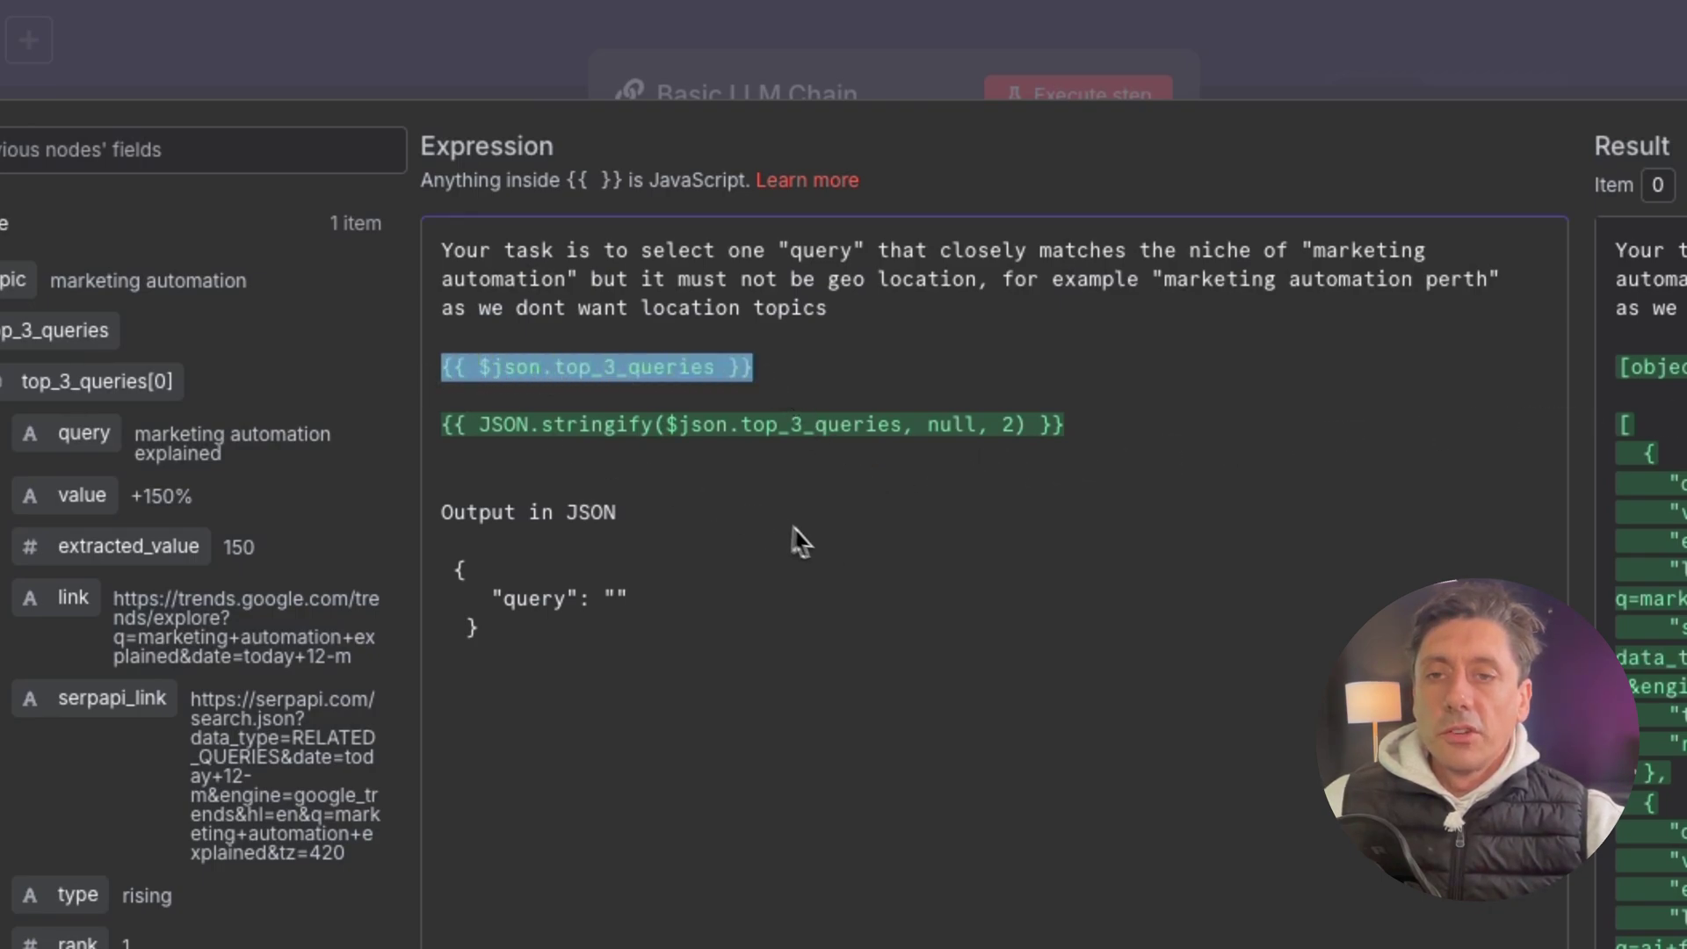
{"action": "left_click", "coordinate": [763, 517]}
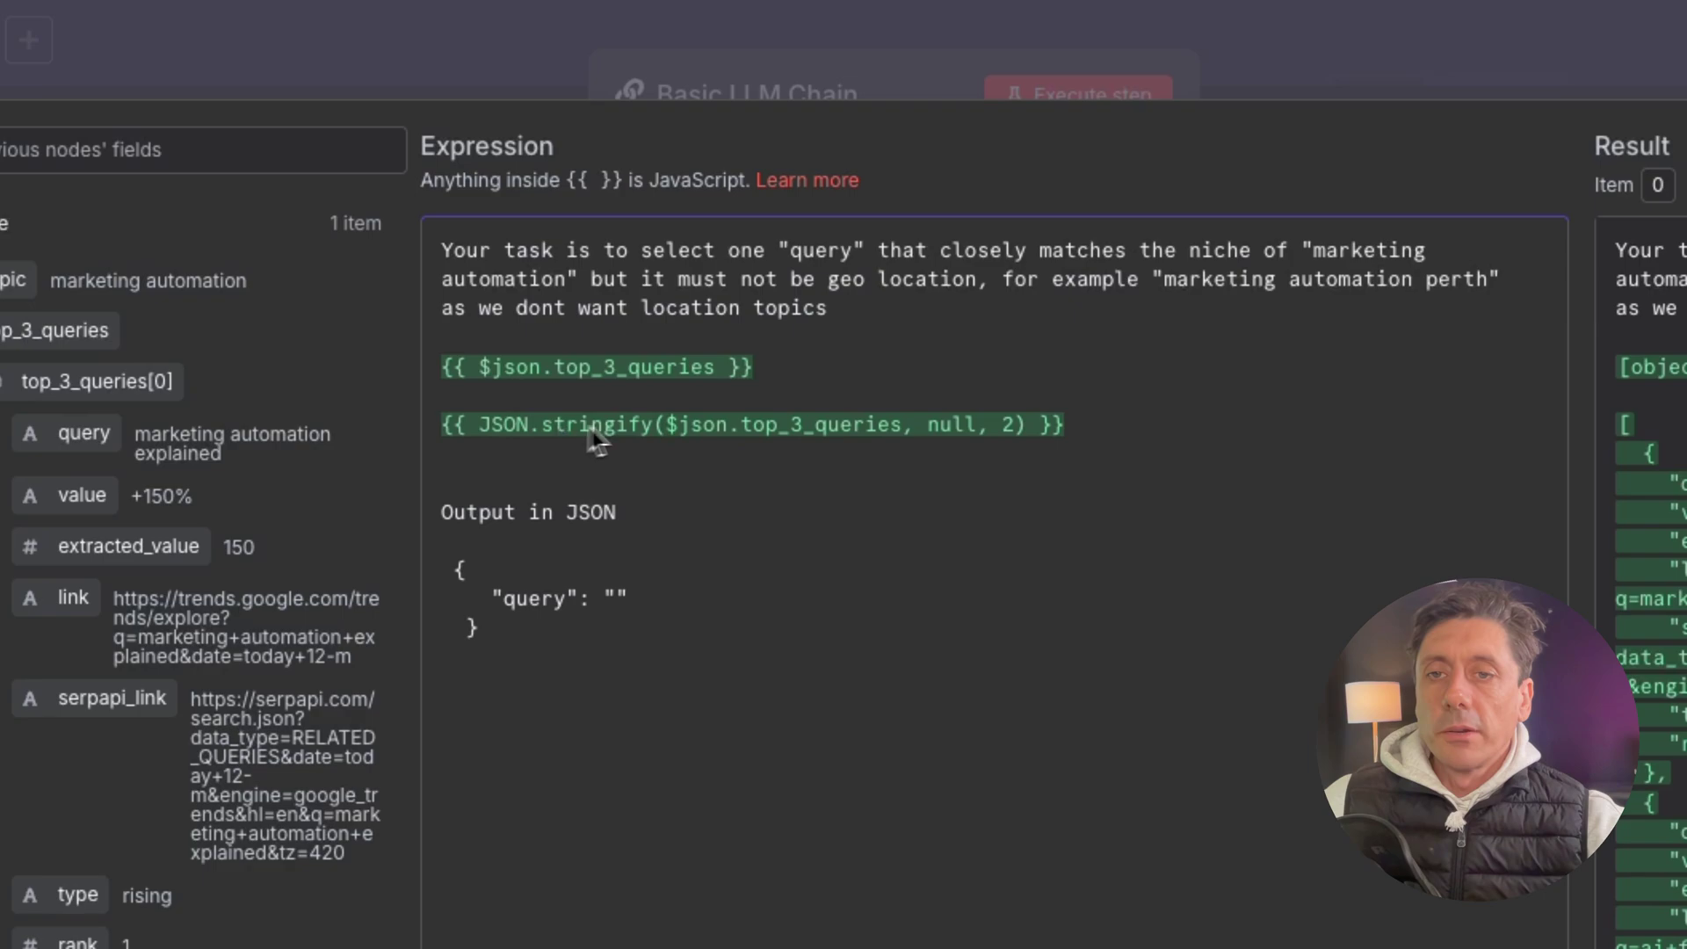
Examine the parts of the JSON.stringify($json.top_3_queries, null, 2) expression: the function, the field reference and the remaining arguments.
{"action": "left_click_drag", "start_coordinate": [651, 435], "coordinate": [546, 431]}
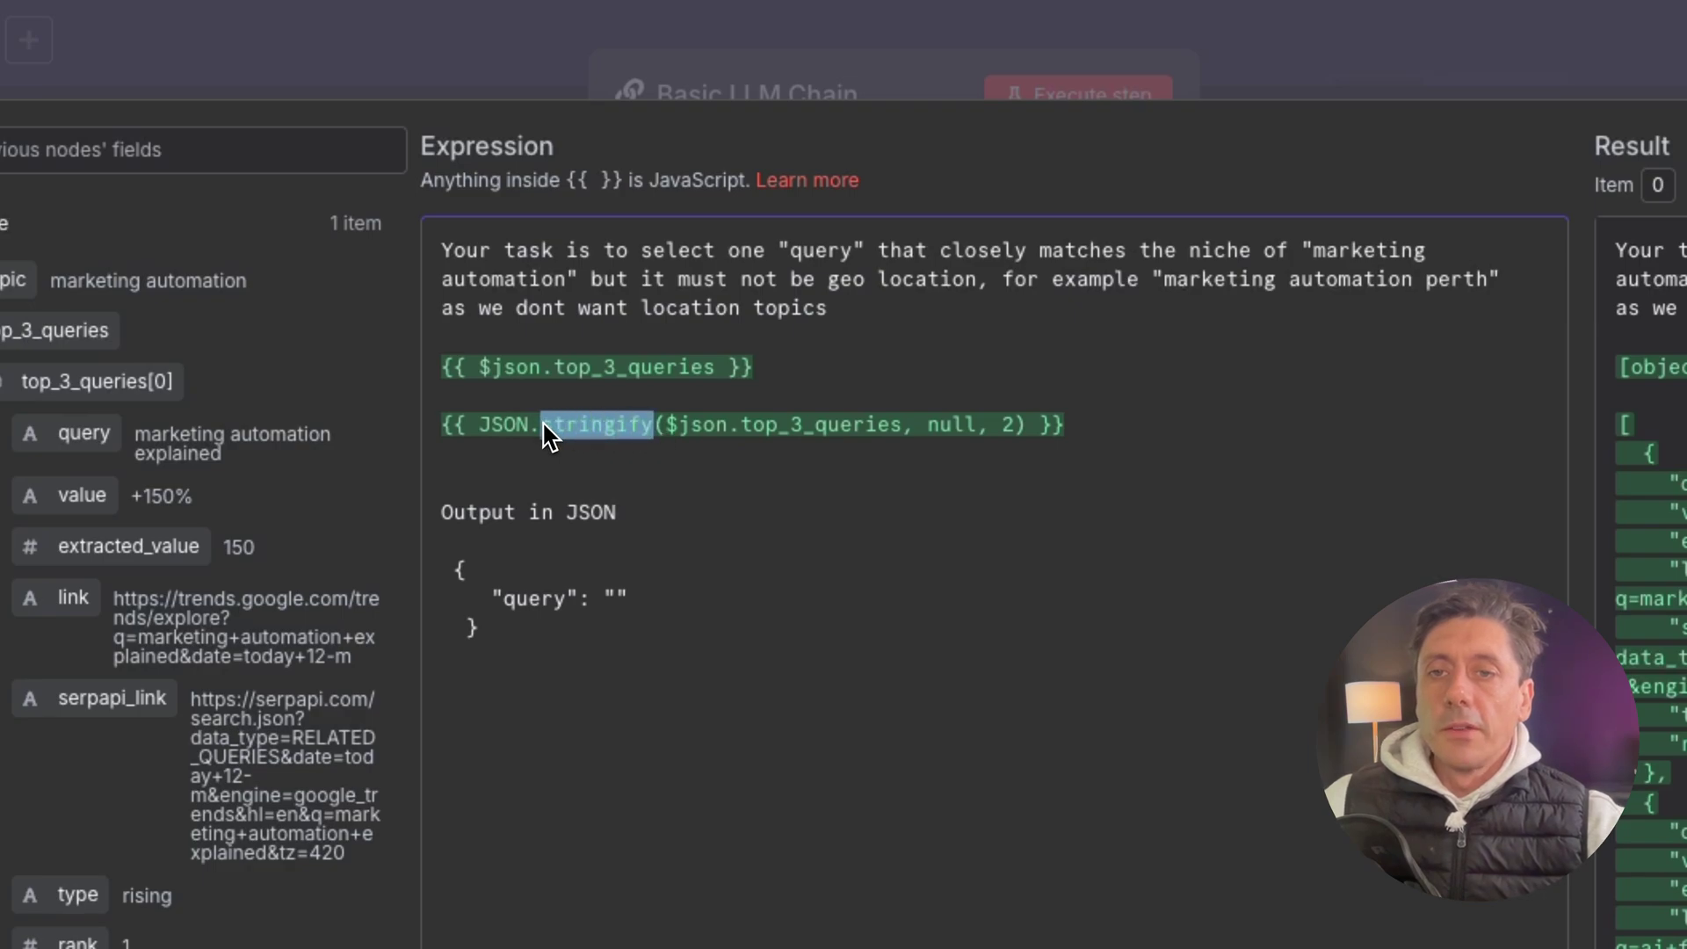
{"action": "left_click", "coordinate": [687, 520]}
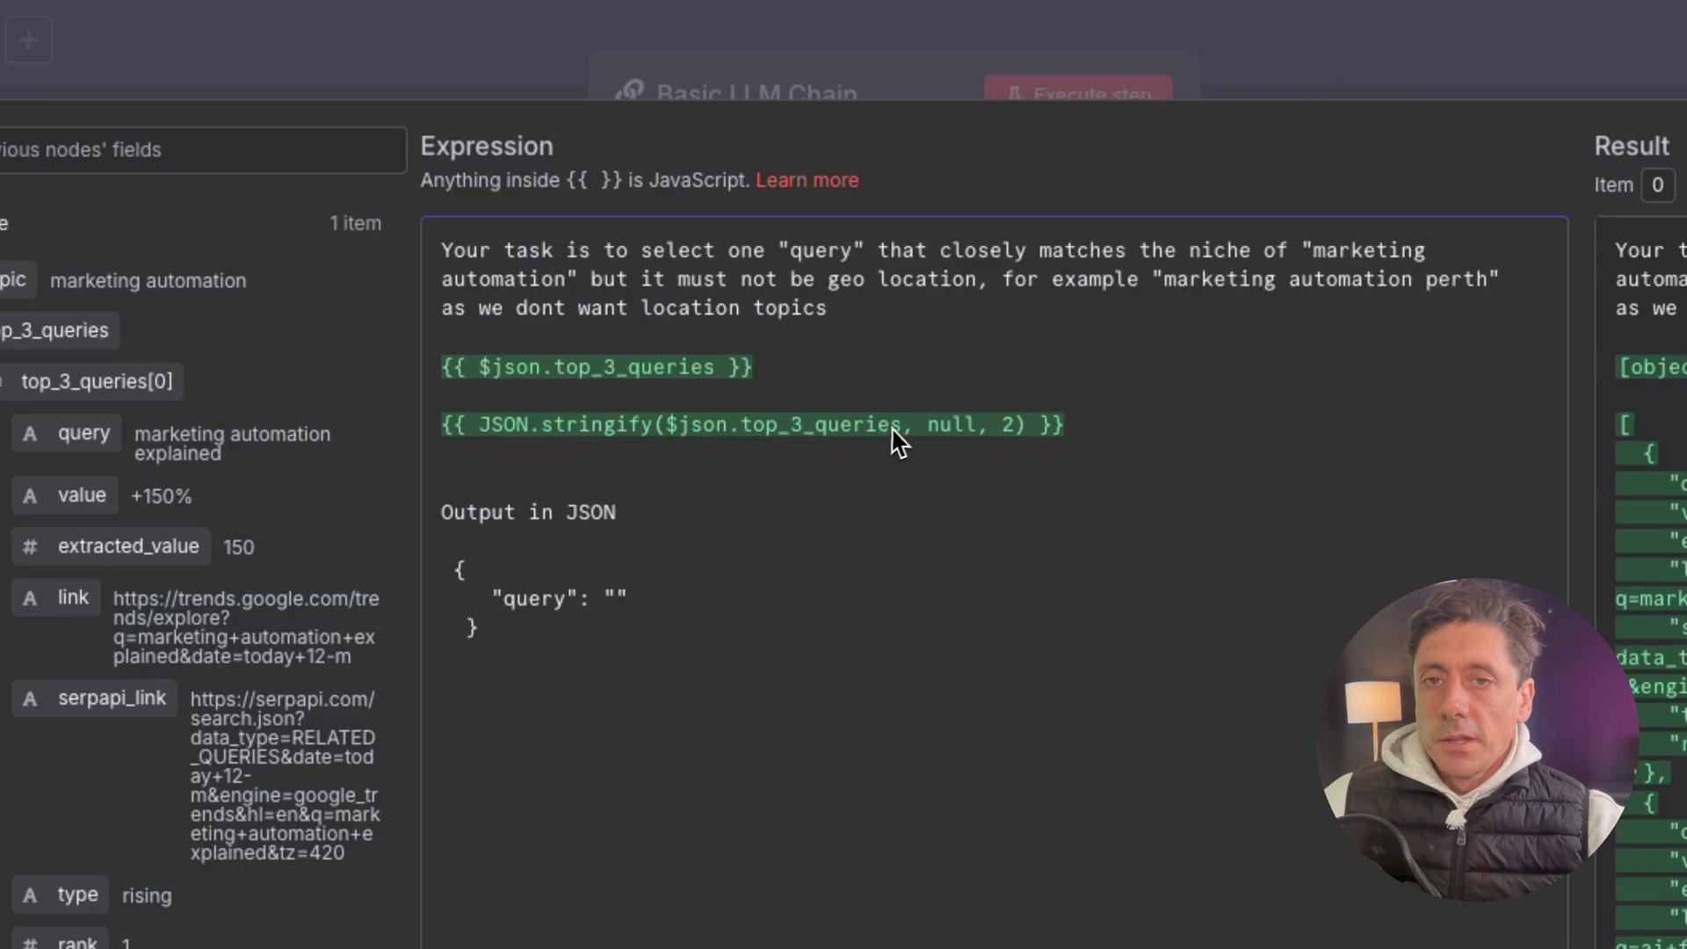
{"action": "left_click_drag", "start_coordinate": [878, 435], "coordinate": [666, 431]}
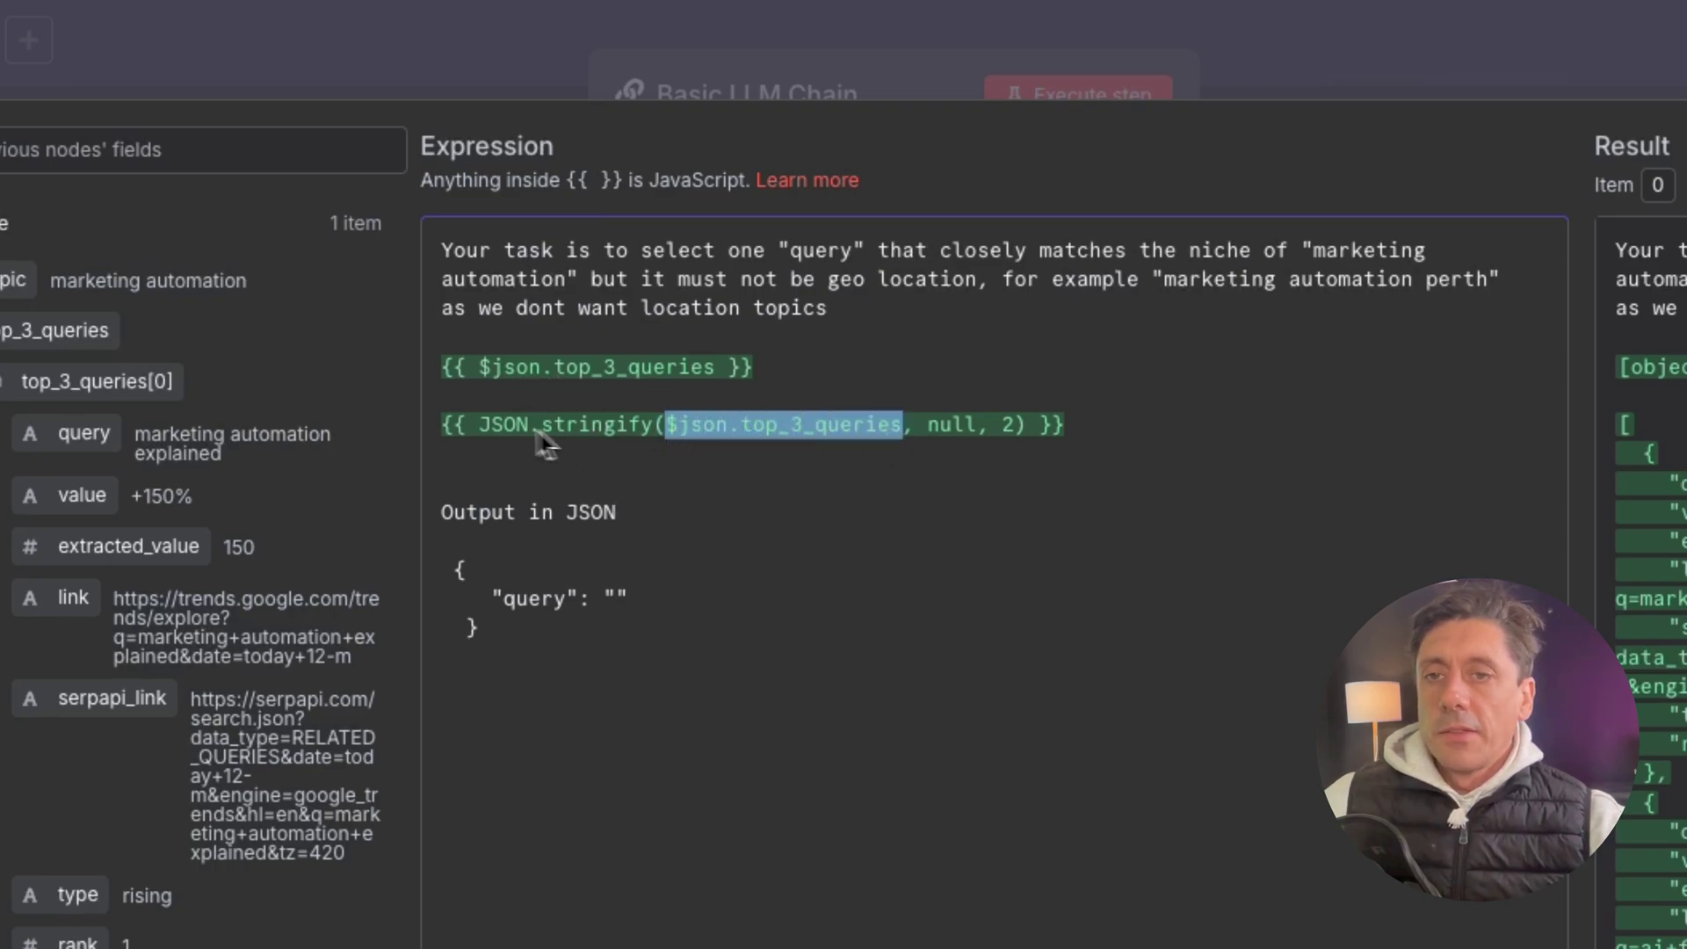
{"action": "left_click_drag", "start_coordinate": [479, 425], "coordinate": [656, 427]}
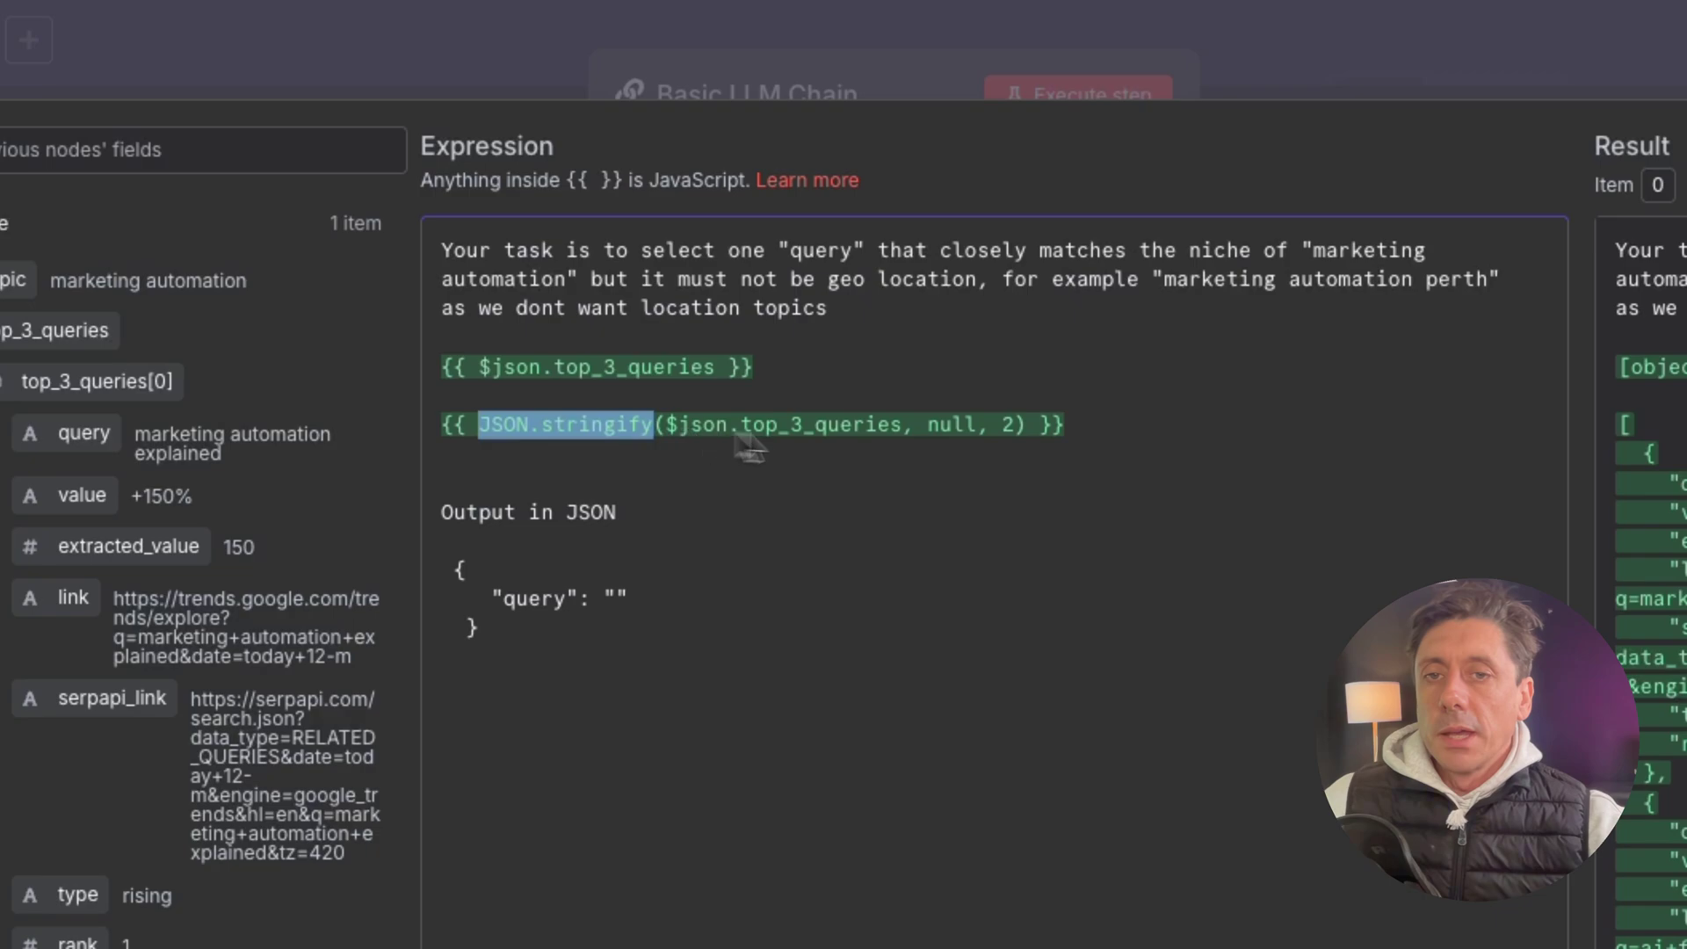
{"action": "left_click_drag", "start_coordinate": [919, 429], "coordinate": [1028, 429]}
{"action": "left_click", "coordinate": [1156, 430]}
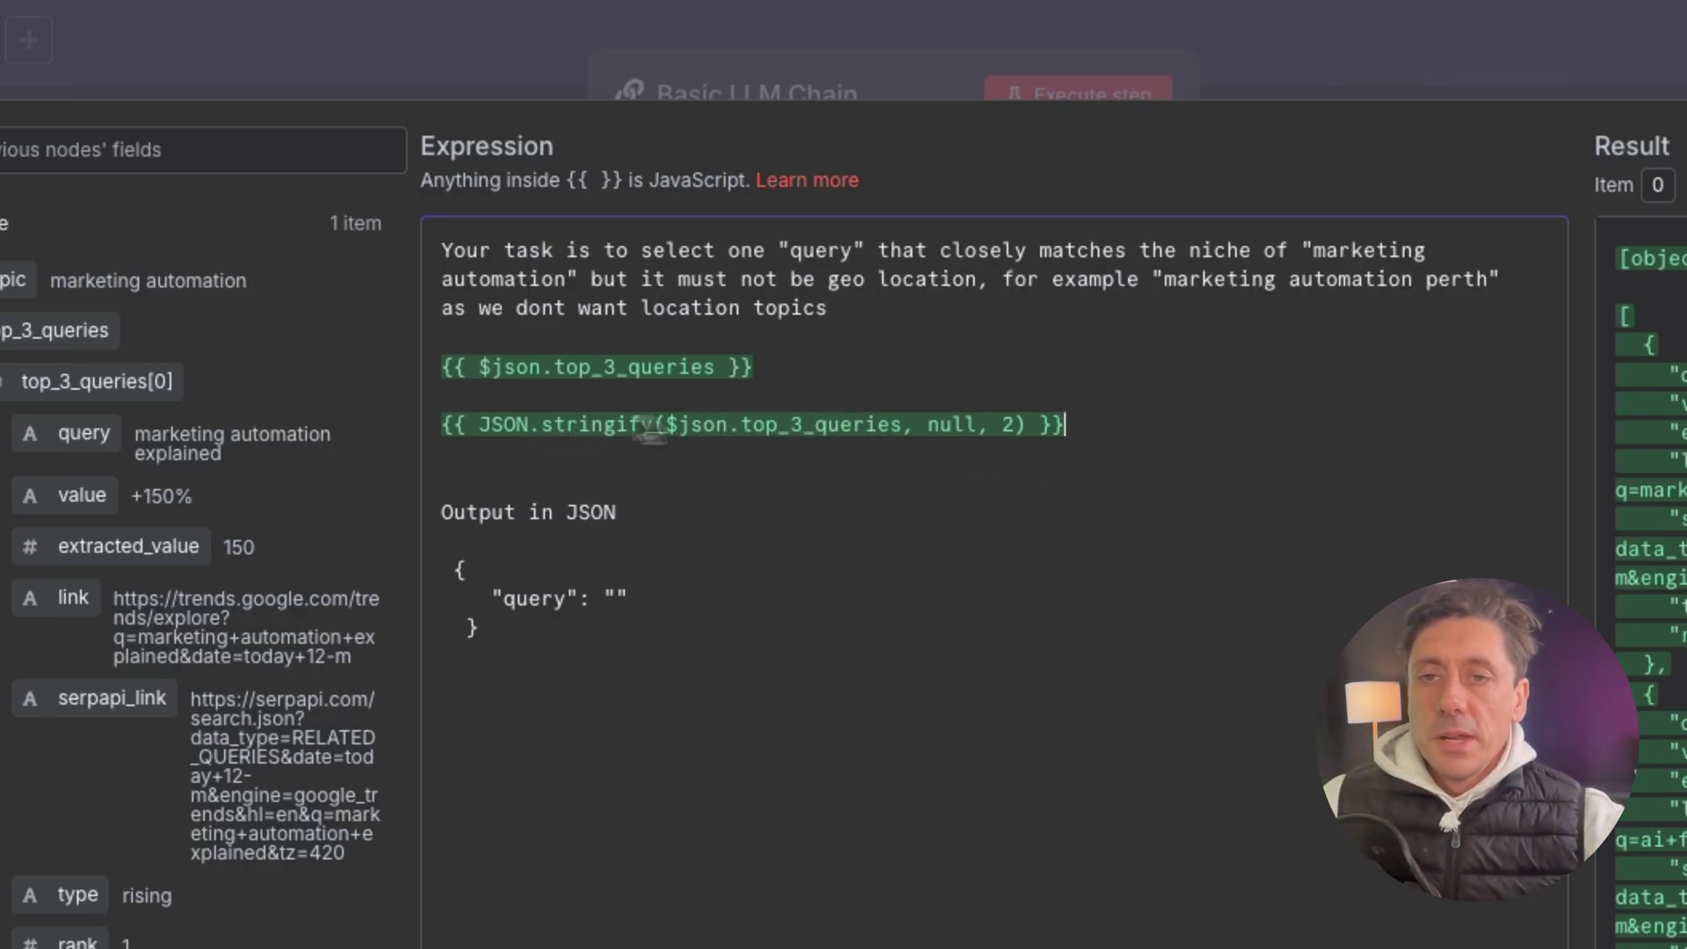
Delete the plain {{ $json.top_3_queries }} line and a spare blank line above "Output in JSON", and close the Basic LLM Chain node.
{"action": "left_click_drag", "start_coordinate": [795, 374], "coordinate": [431, 381]}
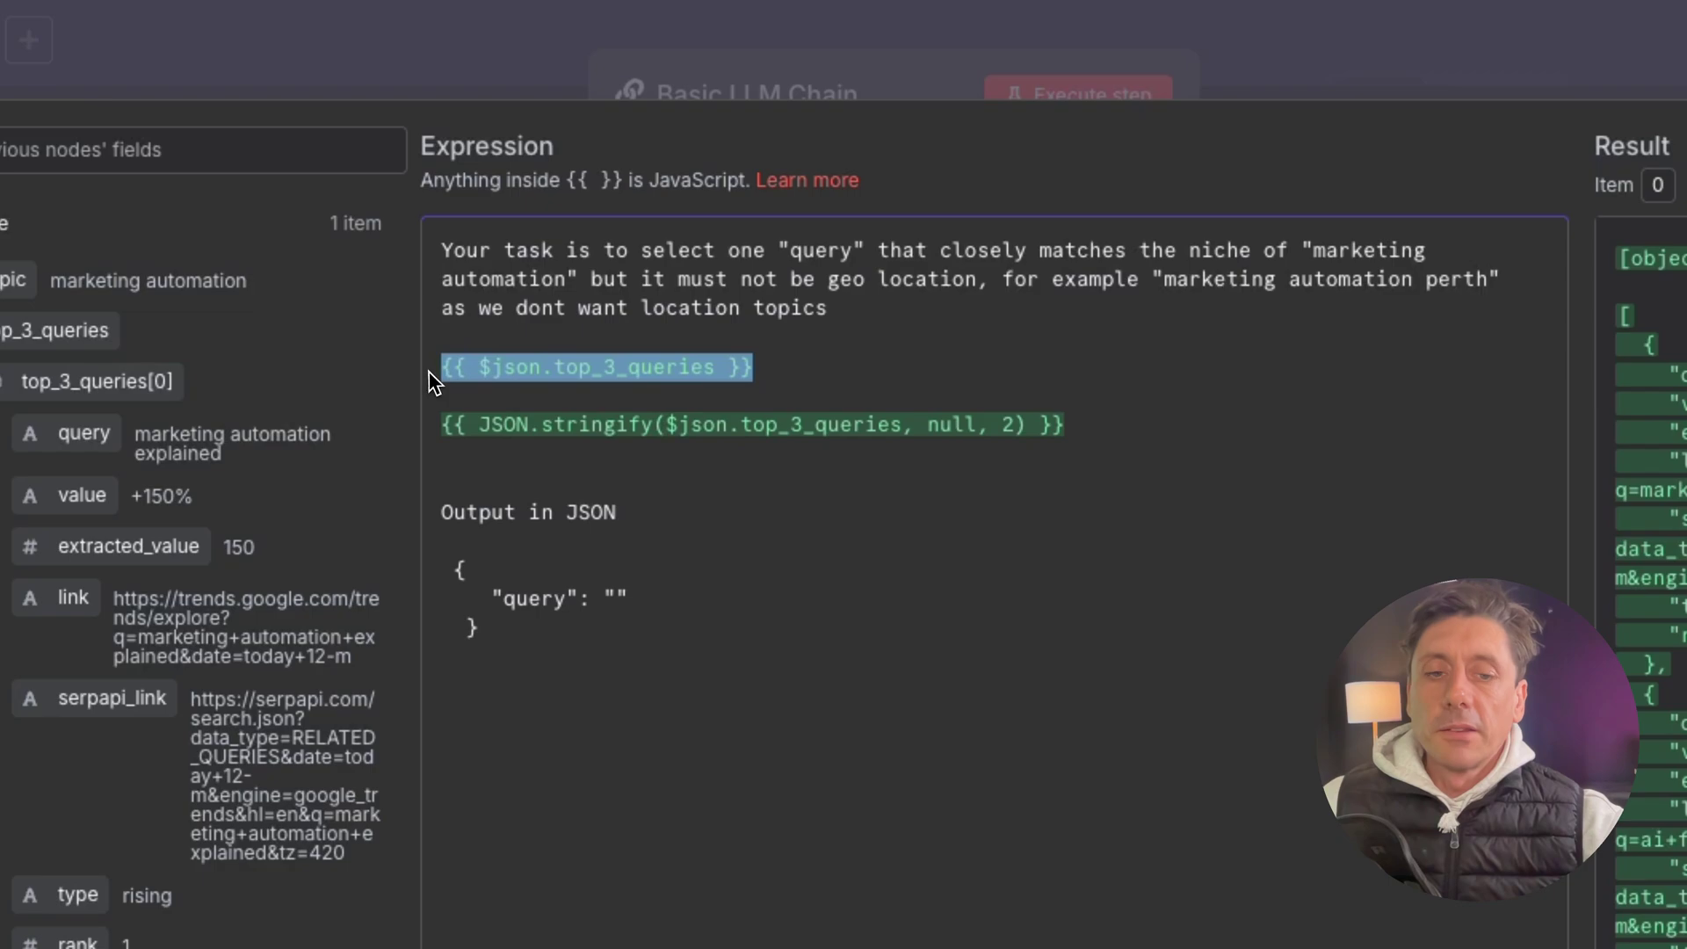
{"action": "key", "text": "BackSpace"}
{"action": "key", "text": "BackSpace"}
{"action": "key", "text": "BackSpace"}
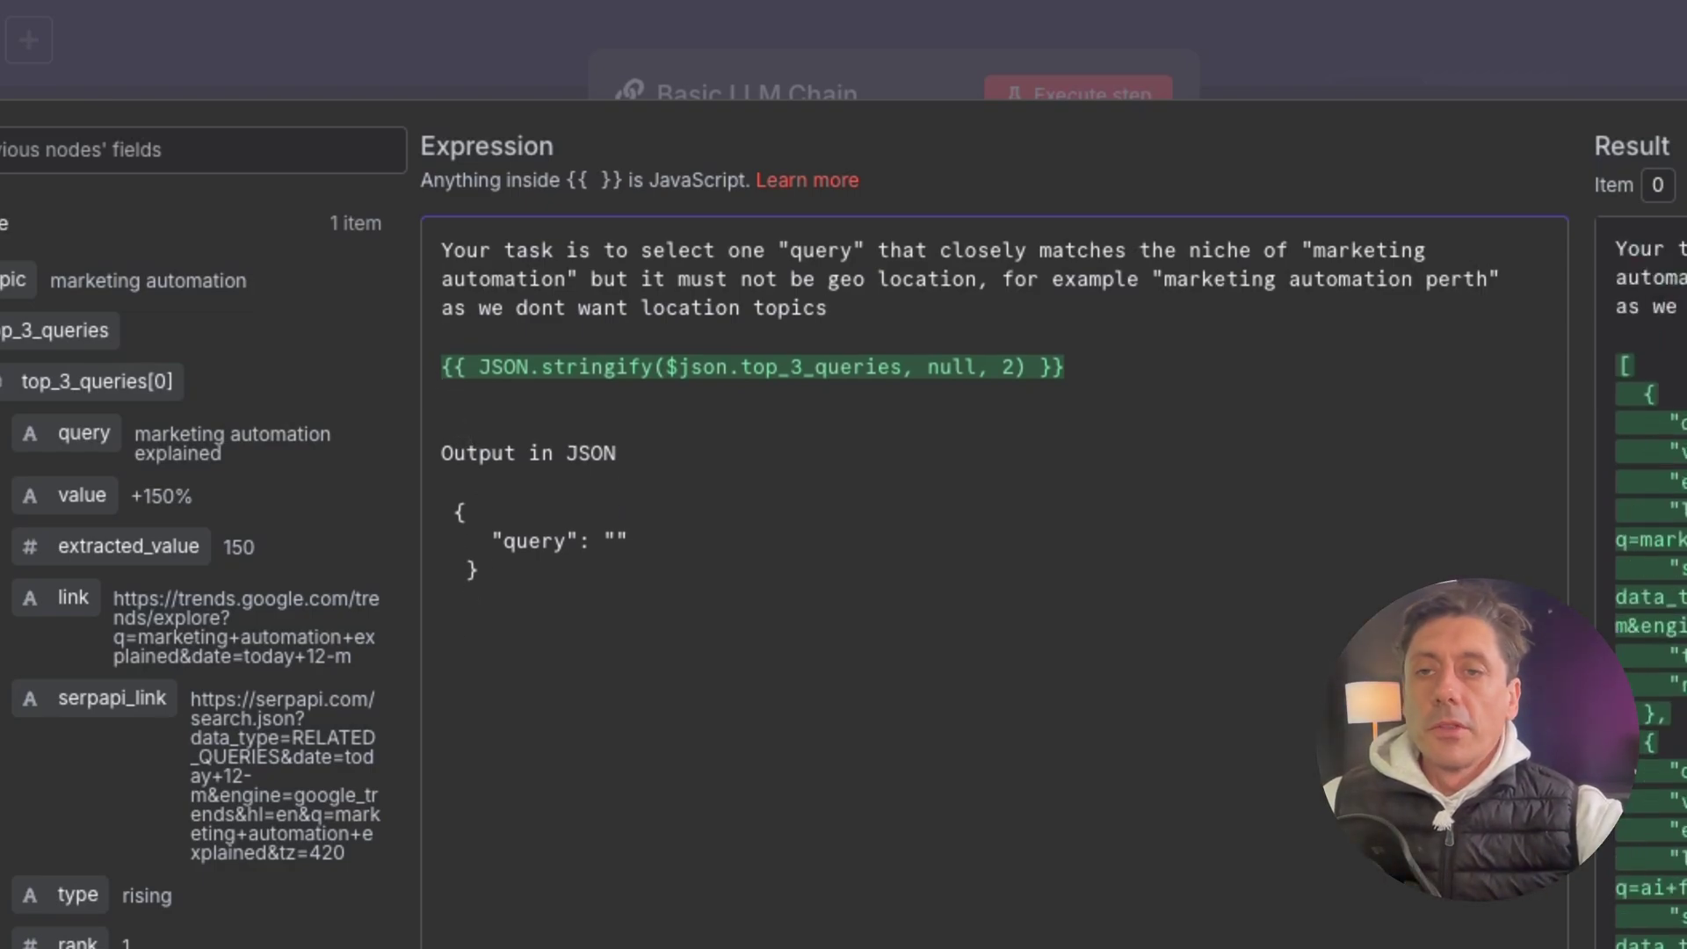
{"action": "key", "text": "BackSpace"}
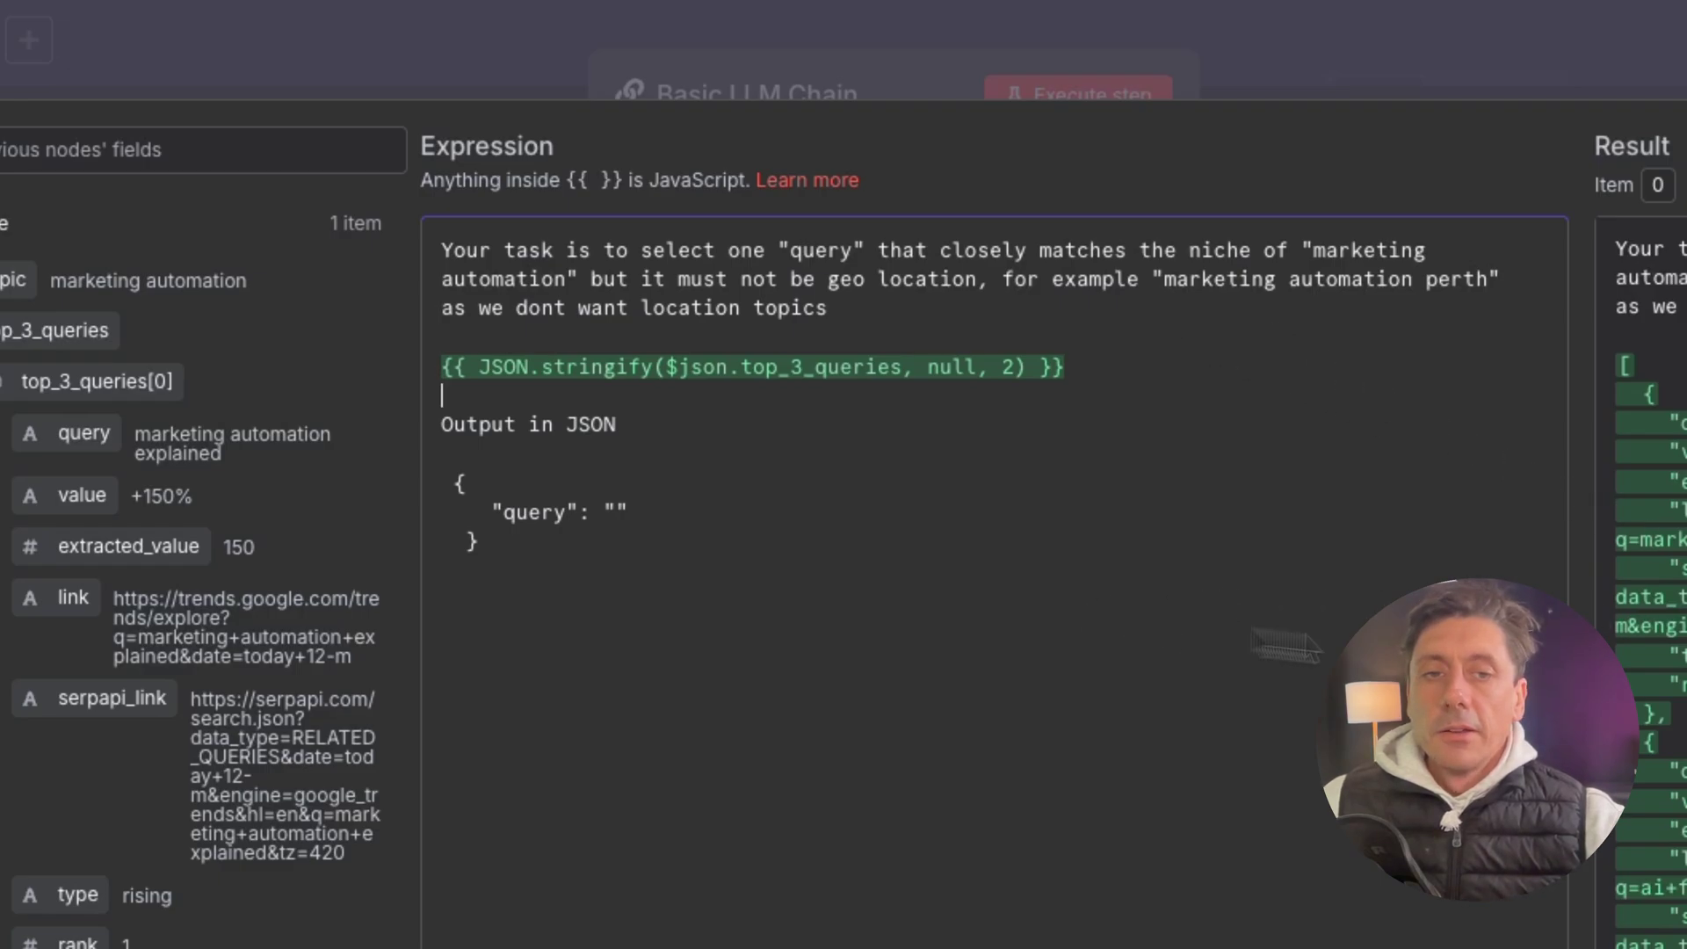
{"action": "key", "text": "Escape"}
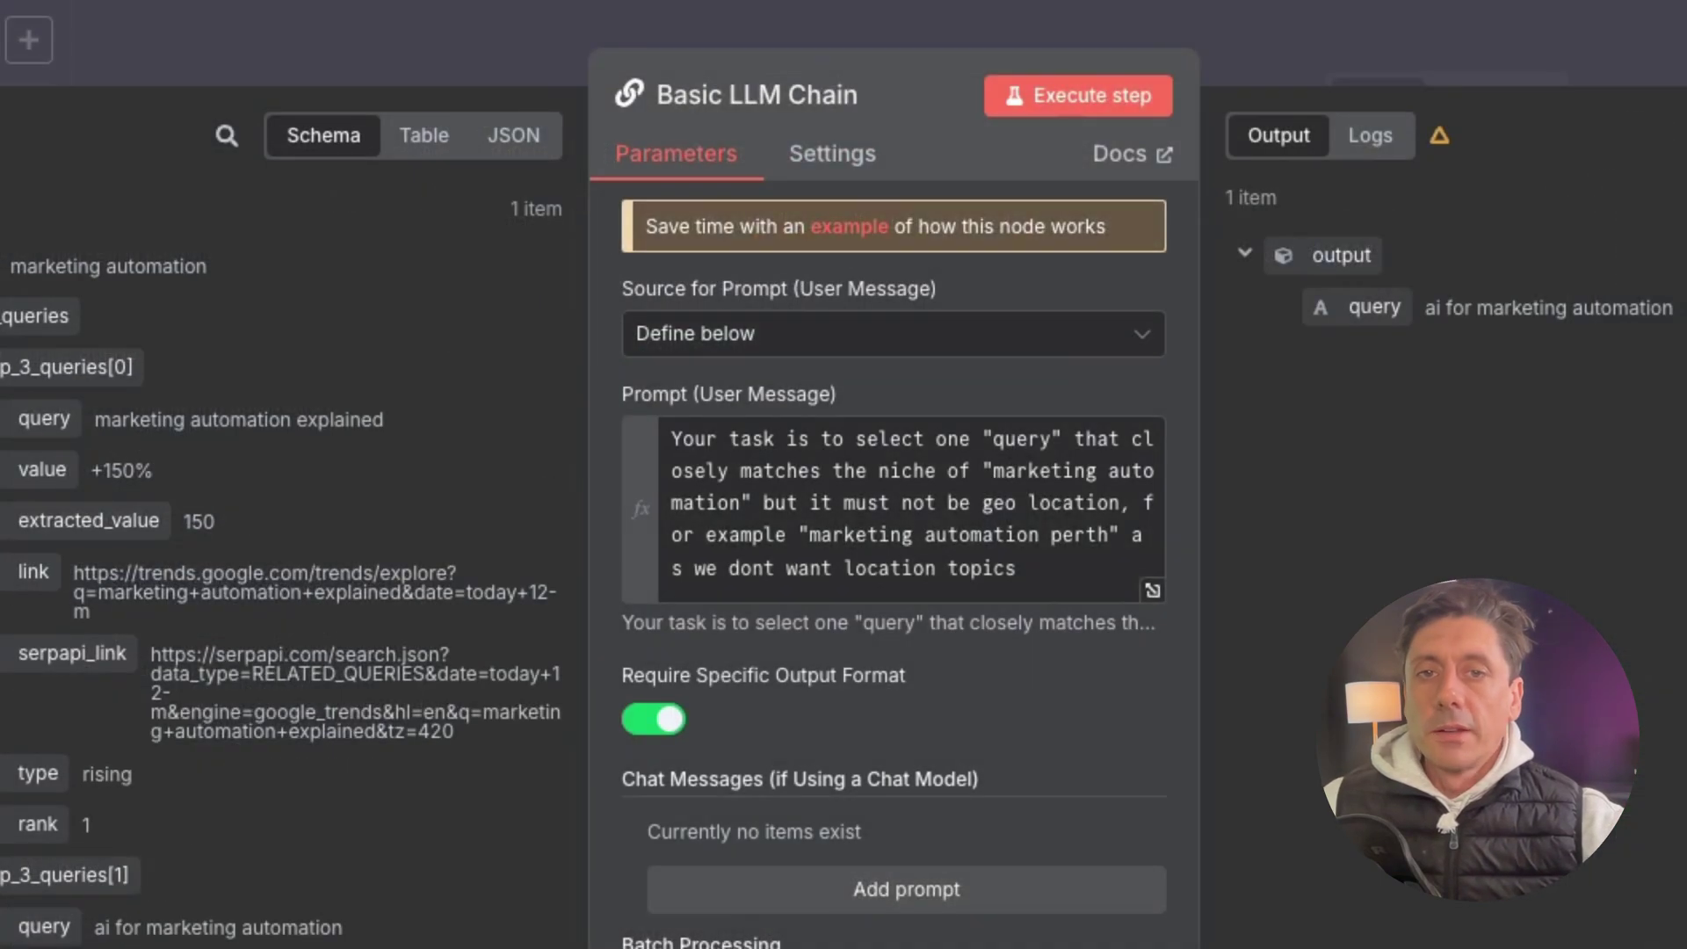
{"action": "key", "text": "Escape"}
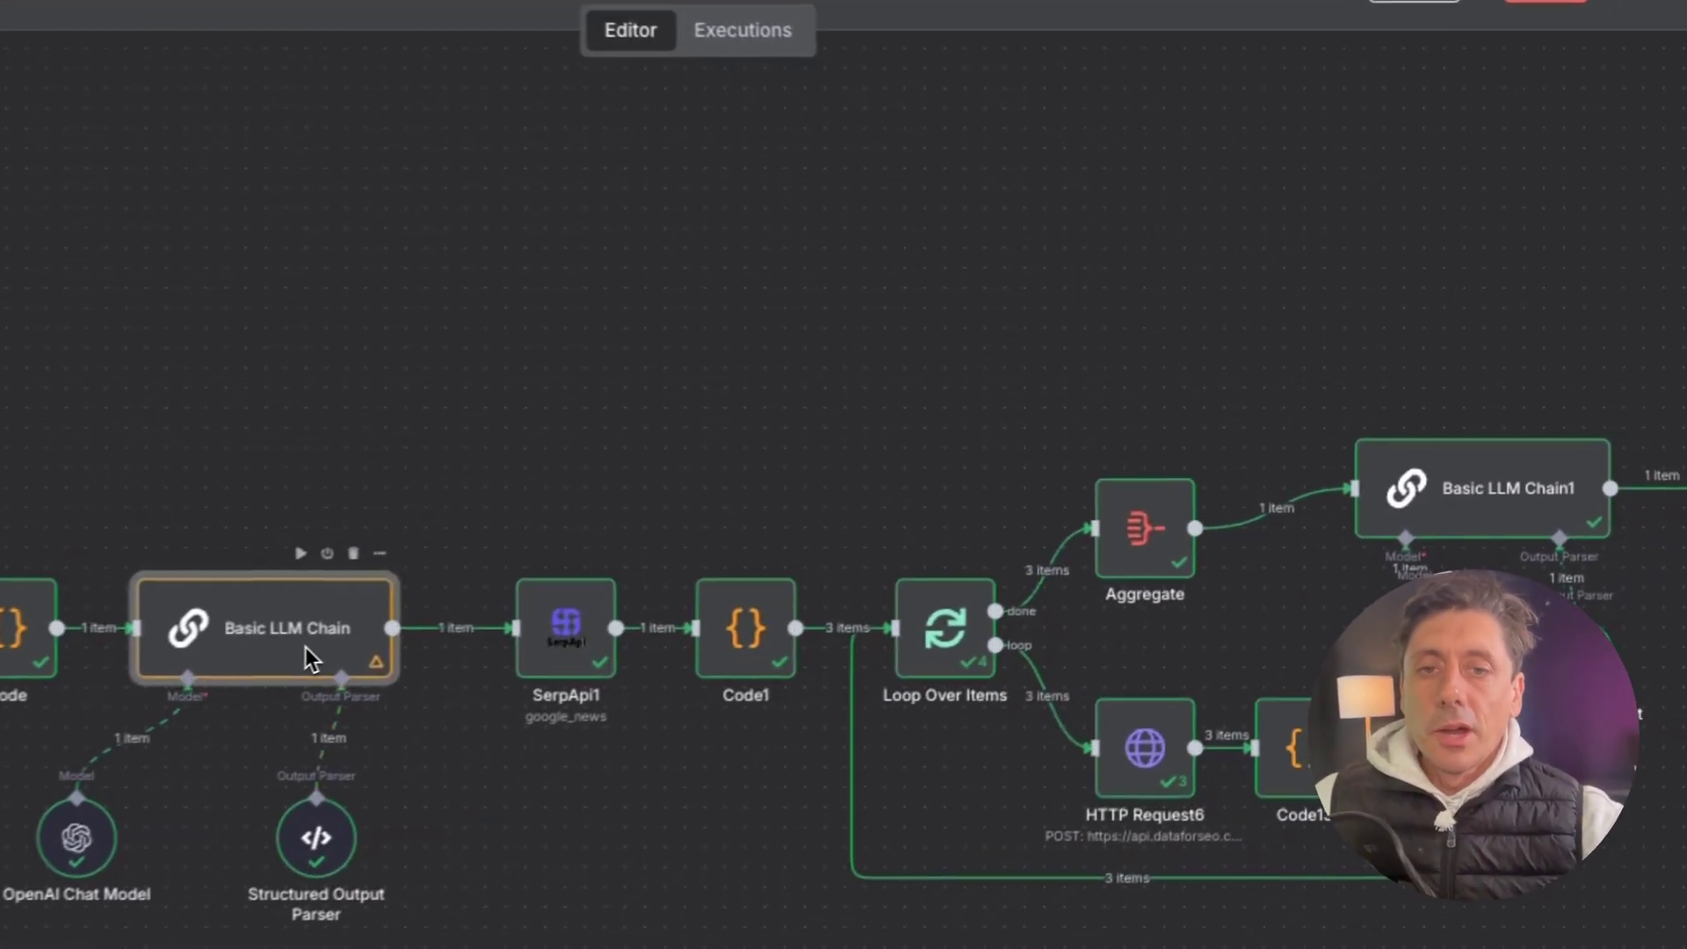
Reopen the Basic LLM Chain node, highlight the query value in its output, and close the node.
{"action": "double_click", "coordinate": [629, 582]}
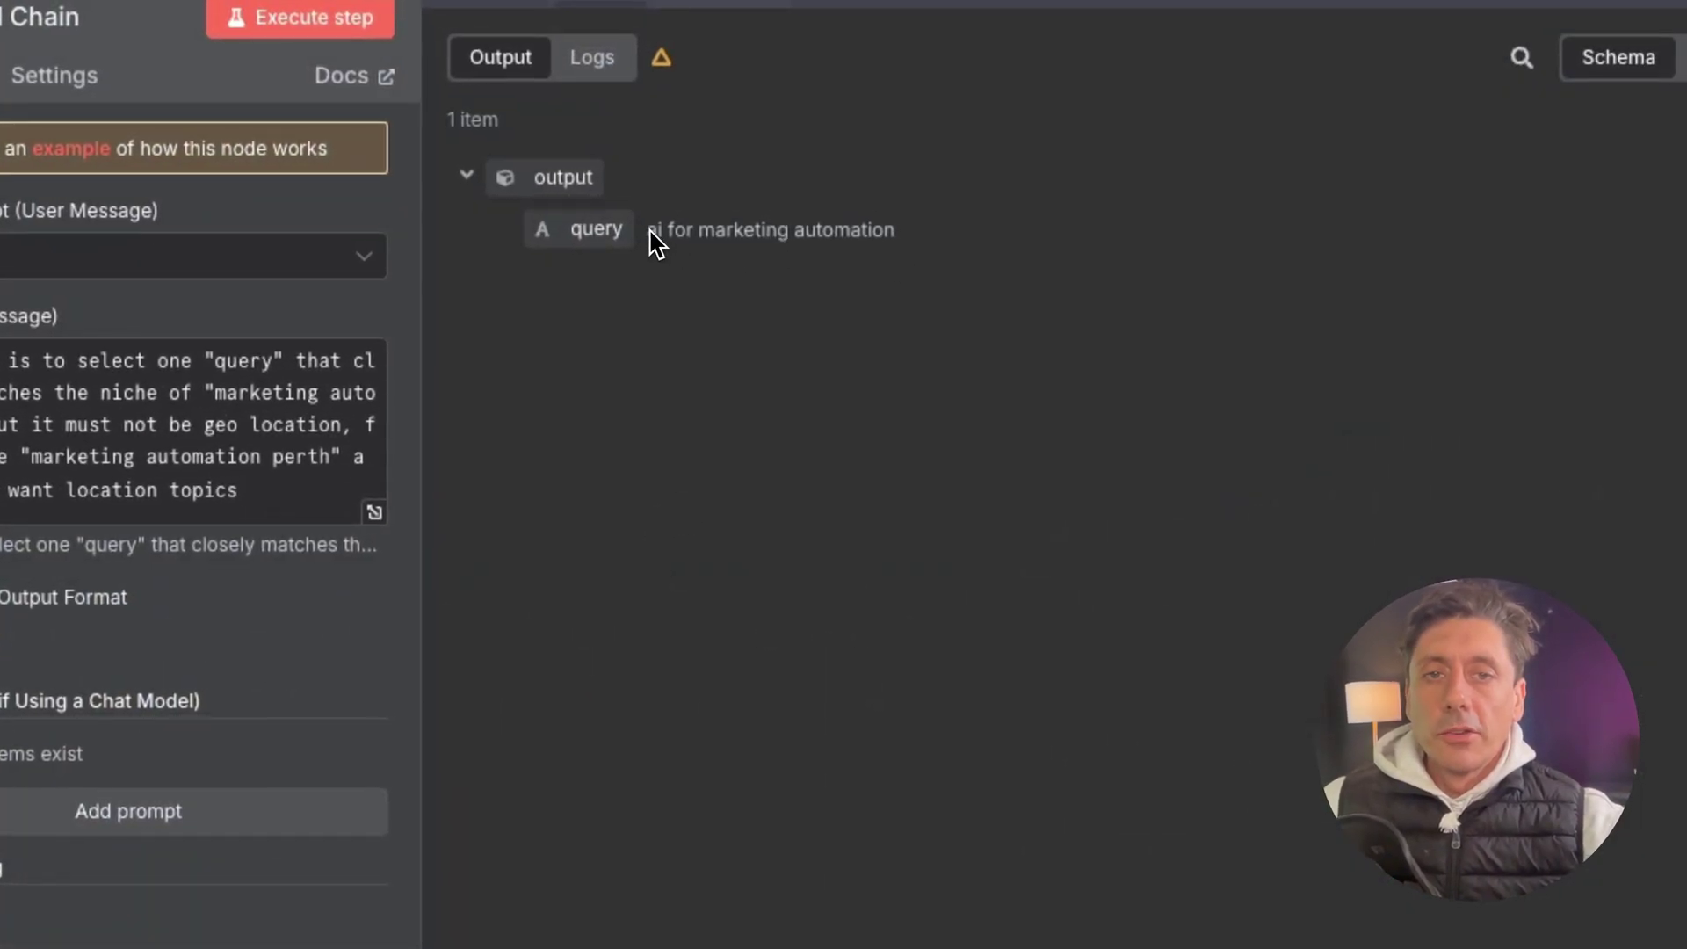
{"action": "left_click_drag", "start_coordinate": [650, 231], "coordinate": [965, 257]}
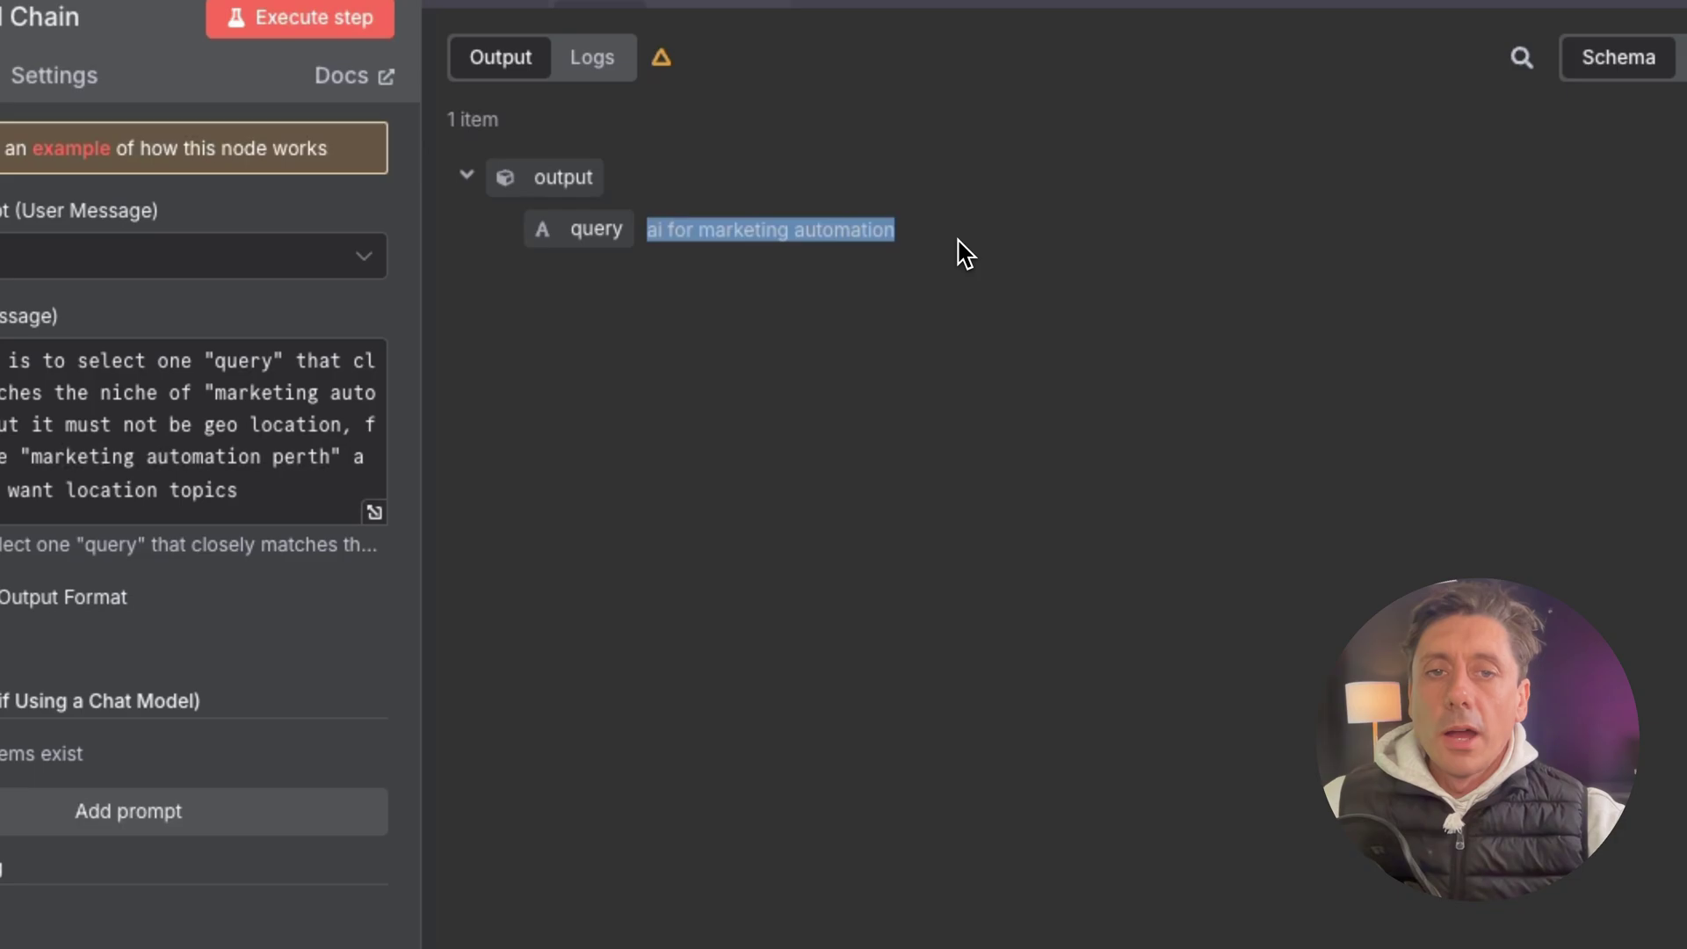
{"action": "key", "text": "Escape"}
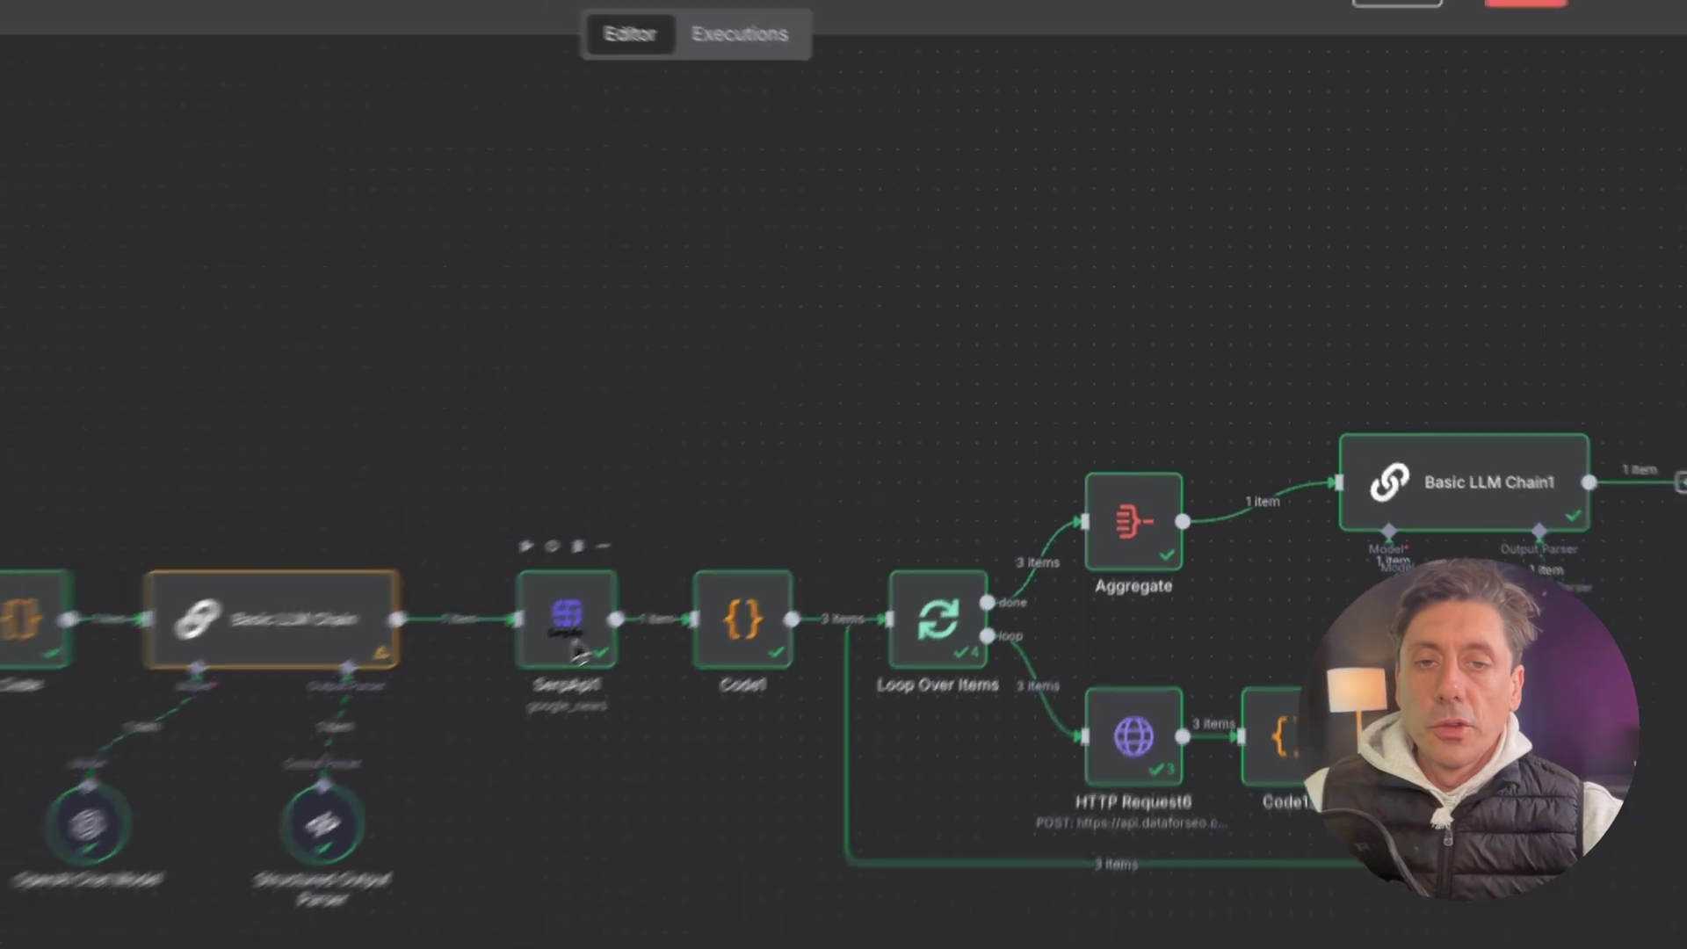
Open the SerpApi1 node, keep Google News as its operation, and examine the incoming query used for its search.
{"action": "double_click", "coordinate": [545, 672]}
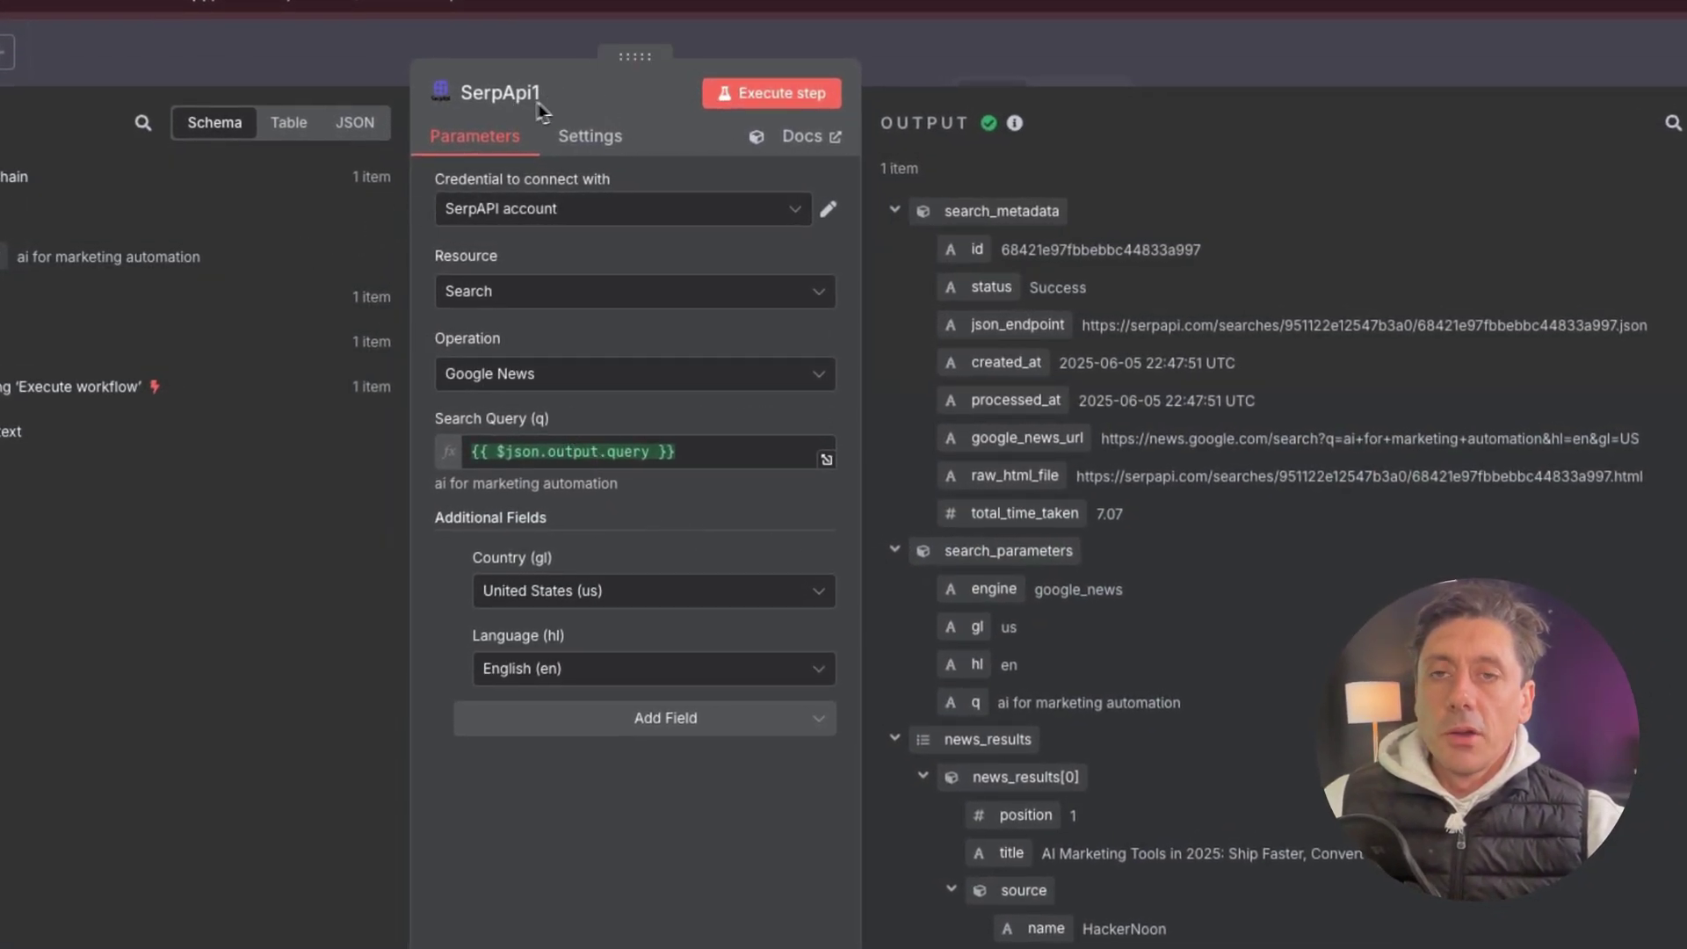
{"action": "left_click", "coordinate": [654, 376]}
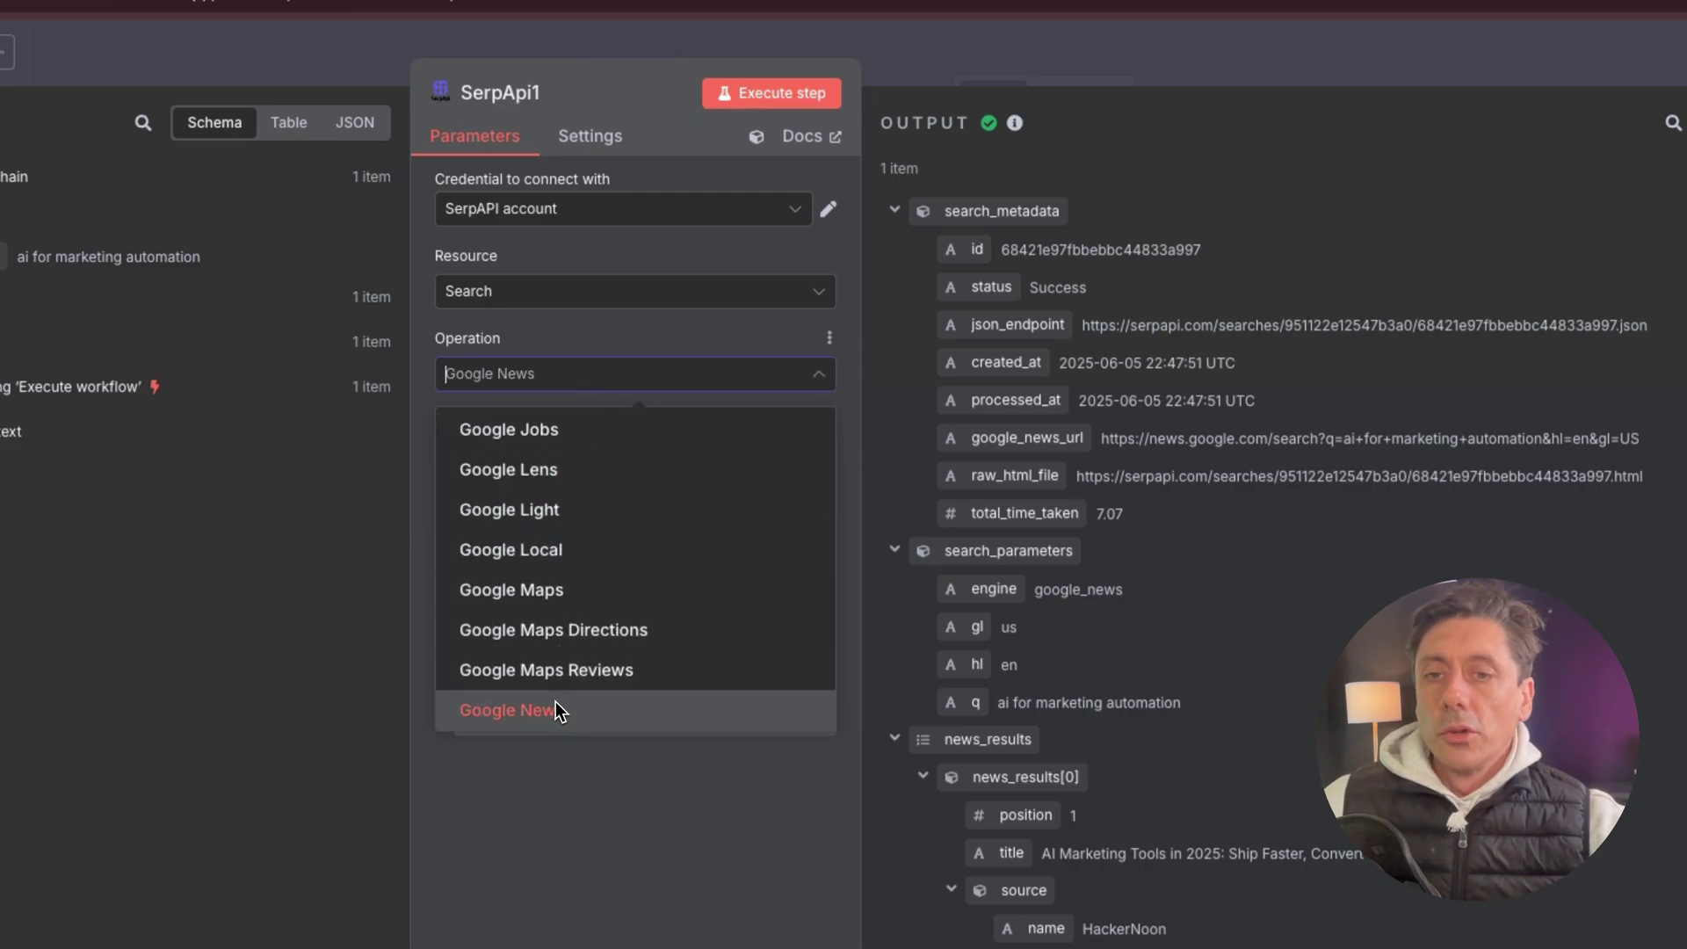
{"action": "left_click", "coordinate": [556, 709]}
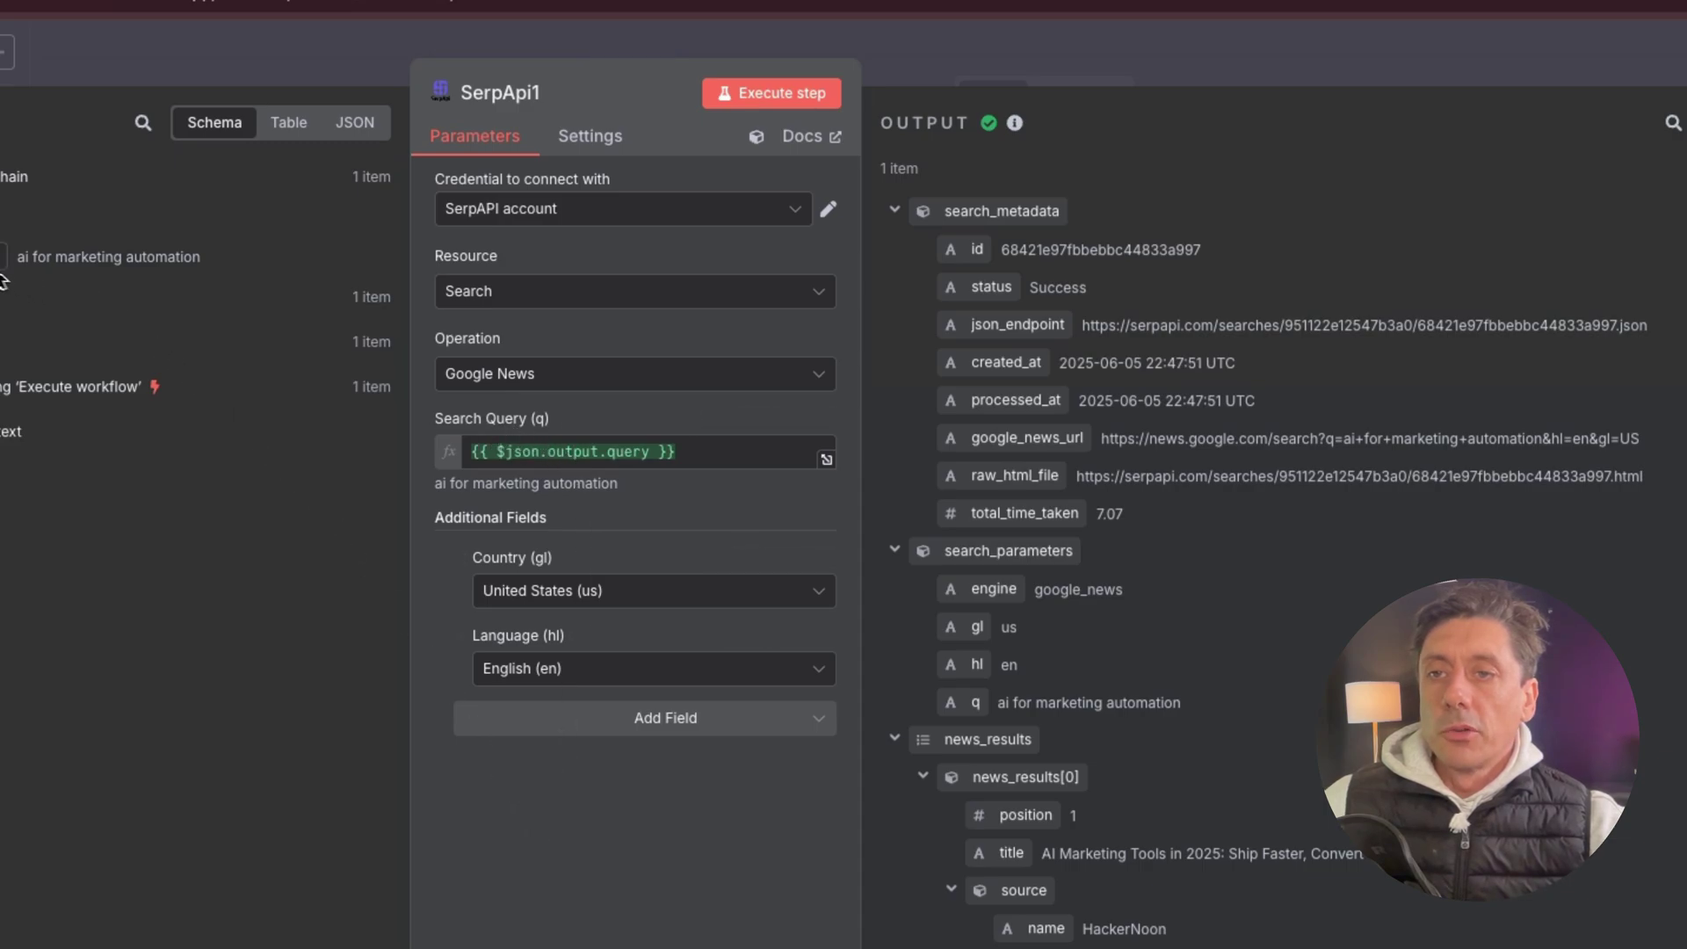
{"action": "left_click_drag", "start_coordinate": [52, 257], "coordinate": [4, 264]}
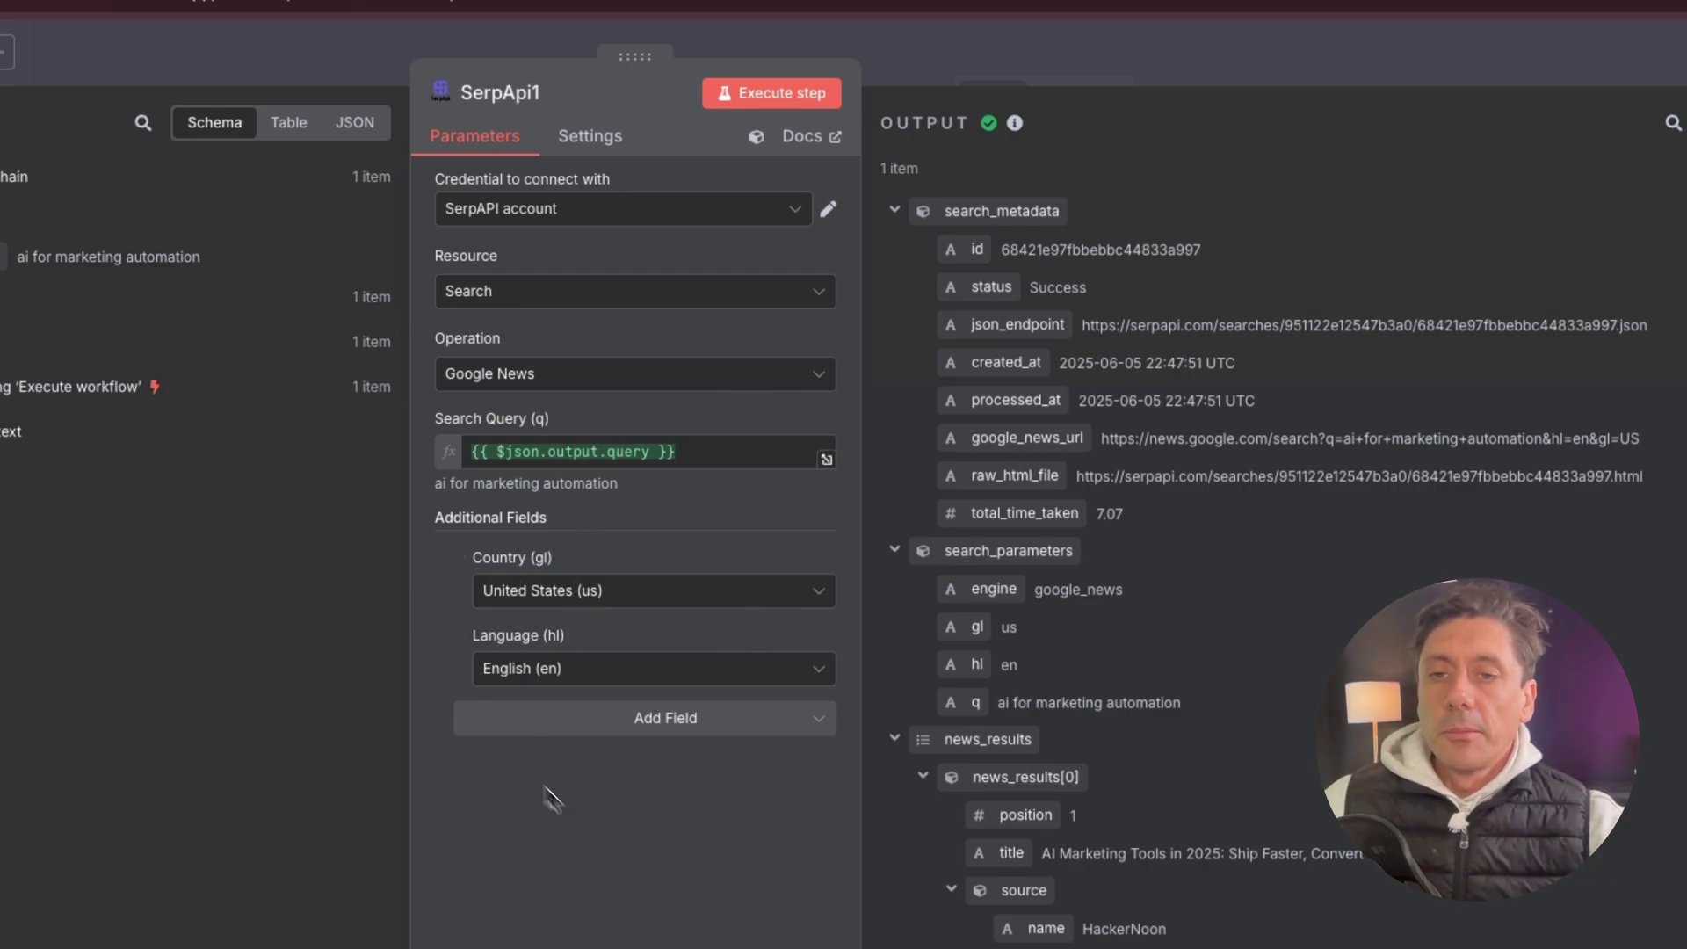
Examine the SerpApi1 node's additional field options and its news results, and close the node.
{"action": "left_click", "coordinate": [651, 728]}
{"action": "scroll", "coordinate": [661, 922], "scroll_direction": "down", "scroll_amount": 1}
{"action": "scroll", "coordinate": [662, 933], "scroll_direction": "up", "scroll_amount": 1}
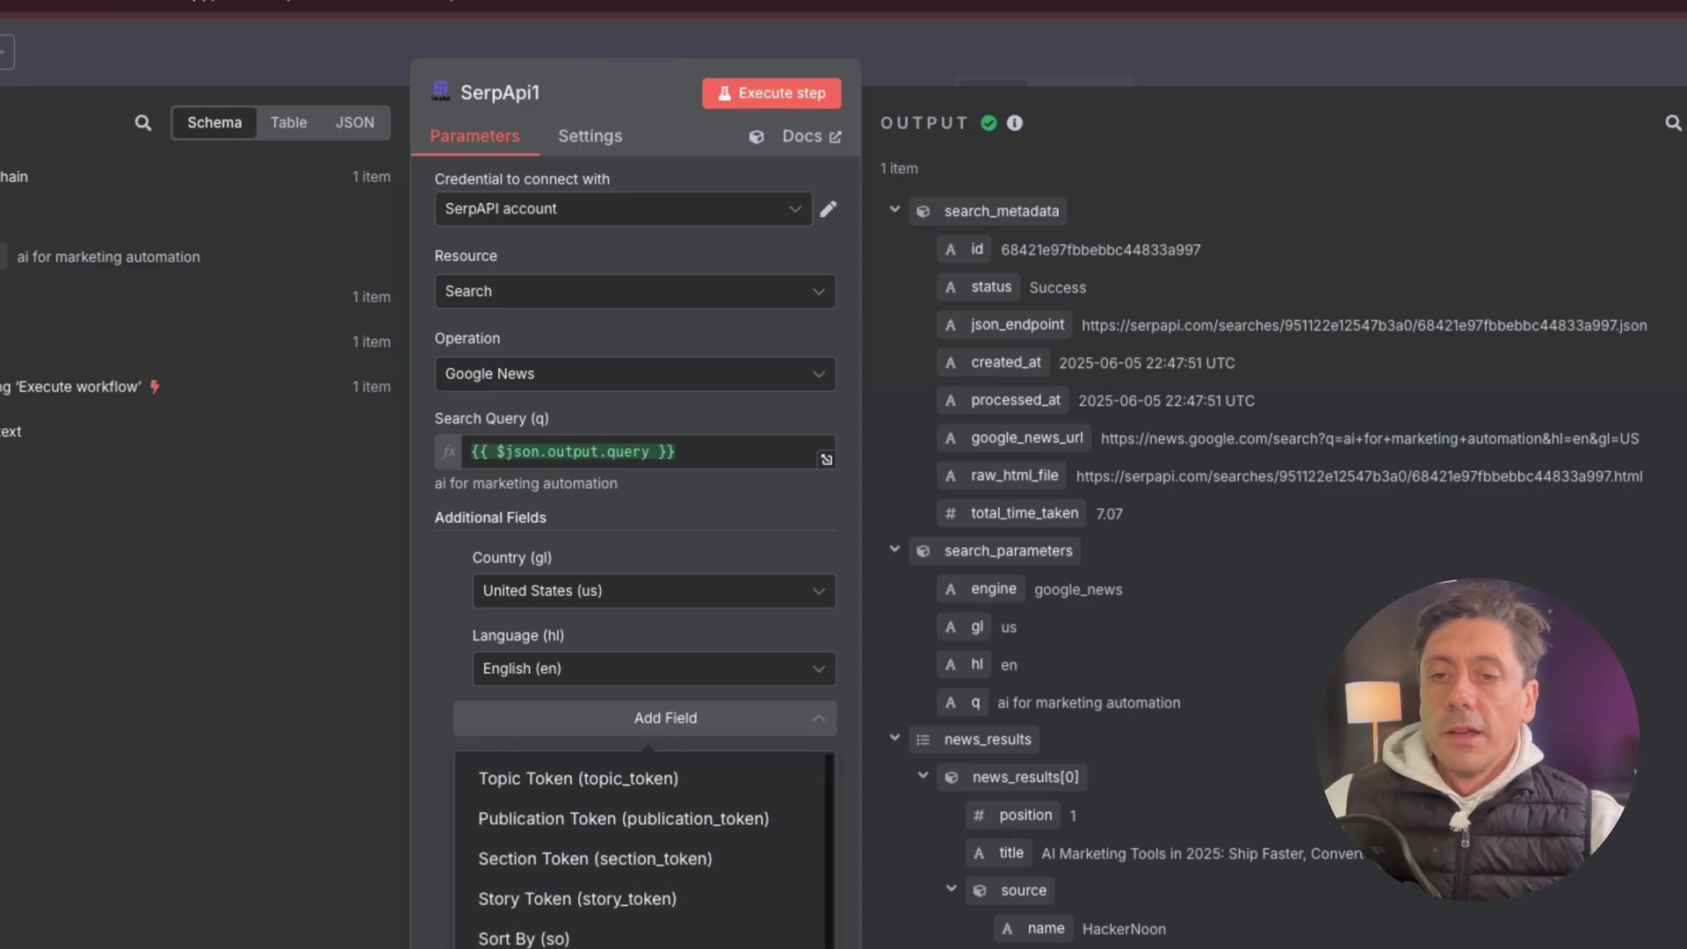
{"action": "left_click", "coordinate": [440, 666]}
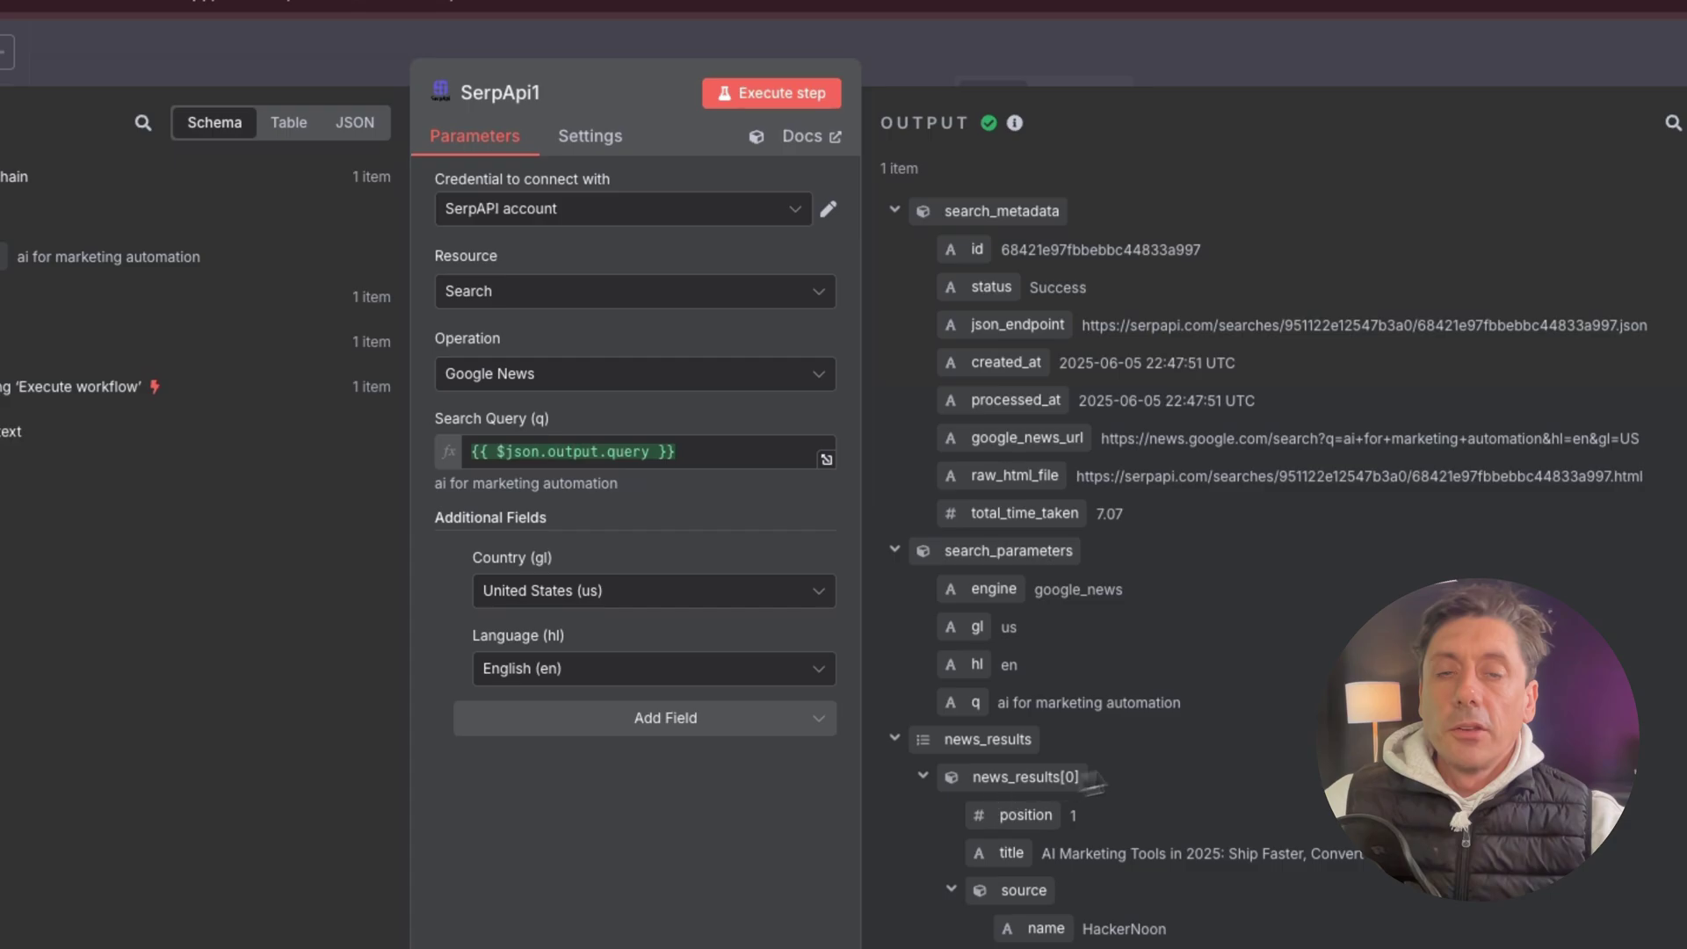
{"action": "scroll", "coordinate": [1183, 752], "scroll_direction": "down", "scroll_amount": 15}
{"action": "scroll", "coordinate": [1183, 752], "scroll_direction": "down", "scroll_amount": 20}
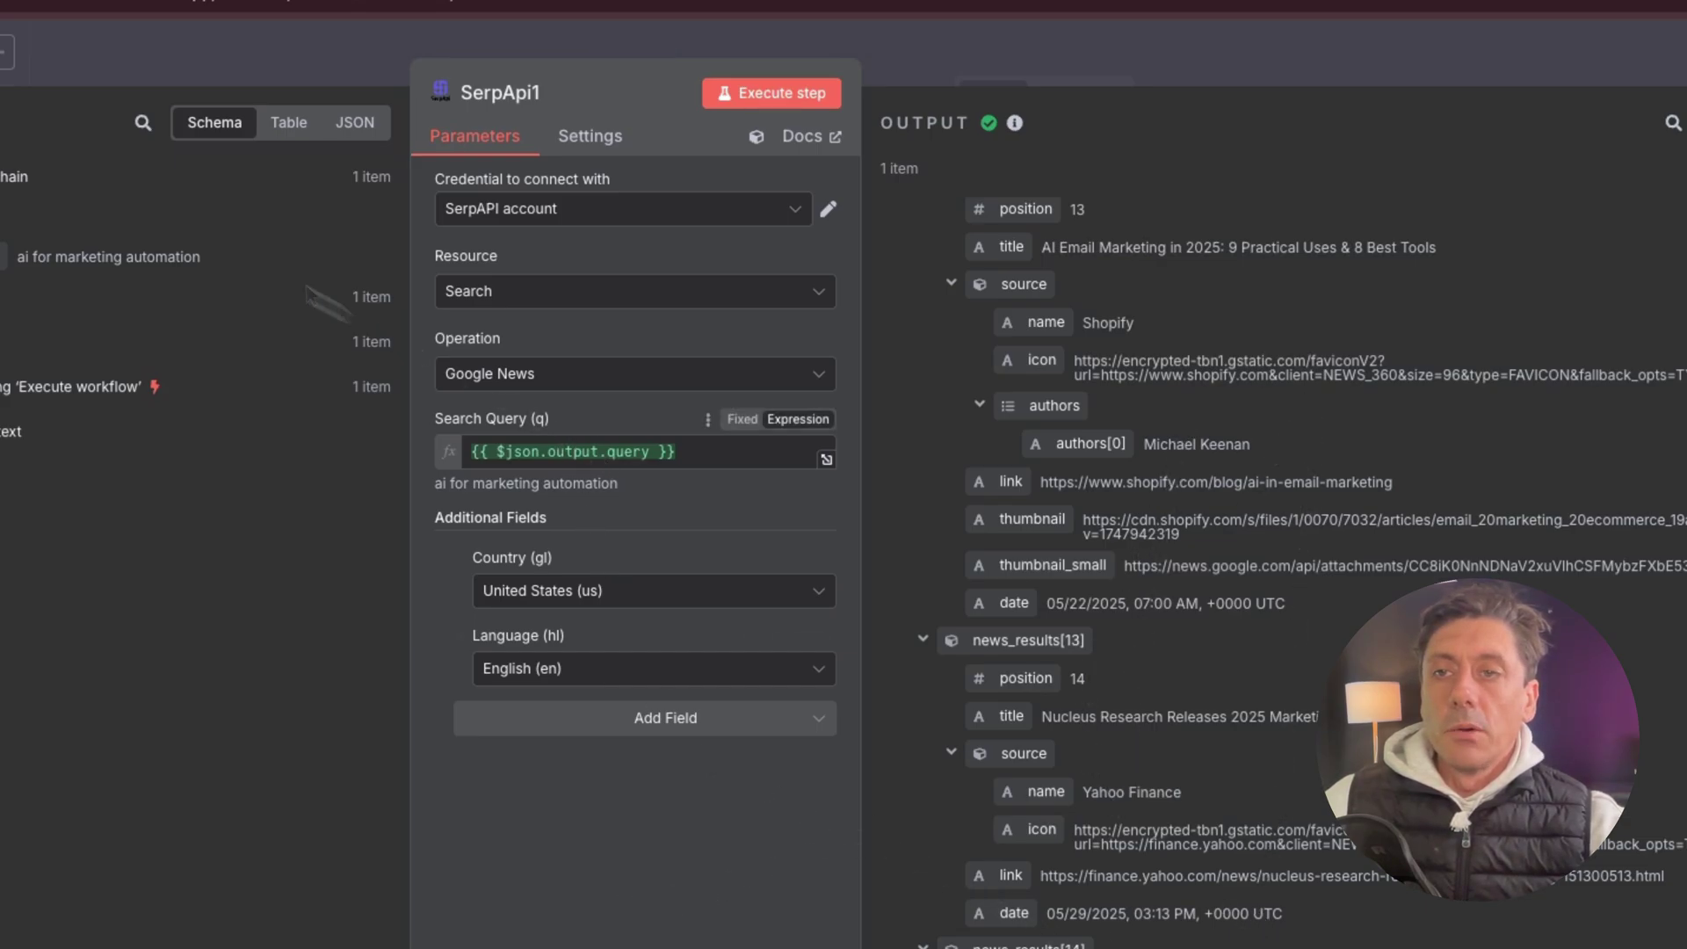
{"action": "key", "text": "Escape"}
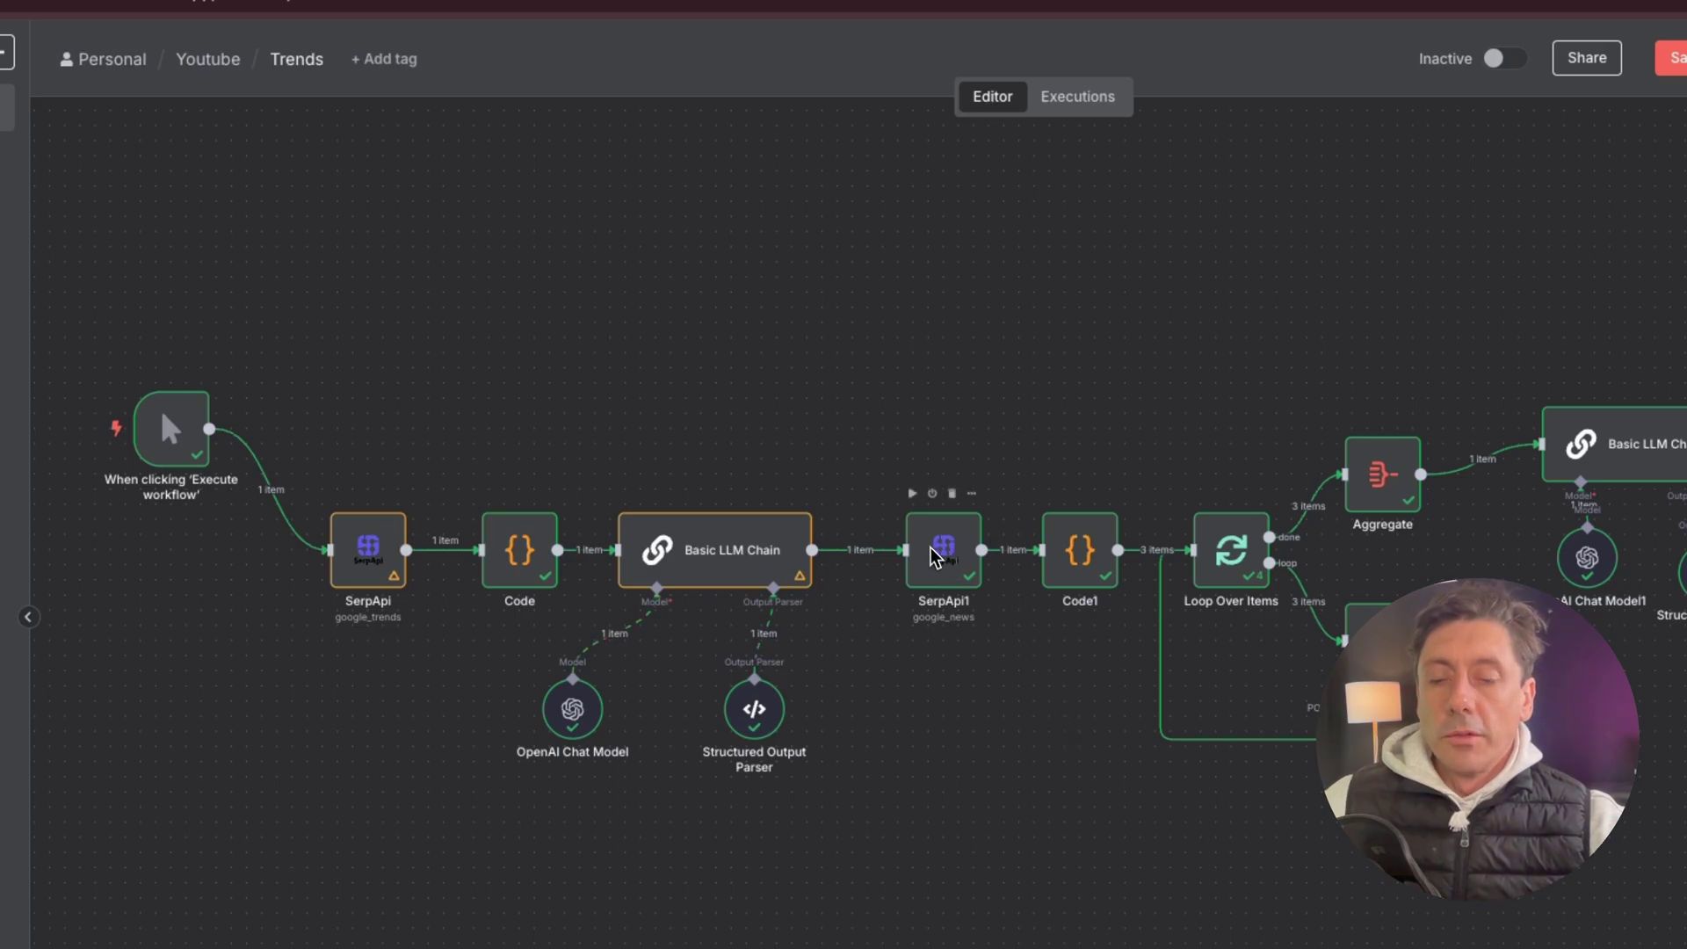
Open the Code1 node, read through its JavaScript in the enlarged editor, check its output items, and close the node.
{"action": "double_click", "coordinate": [1082, 557]}
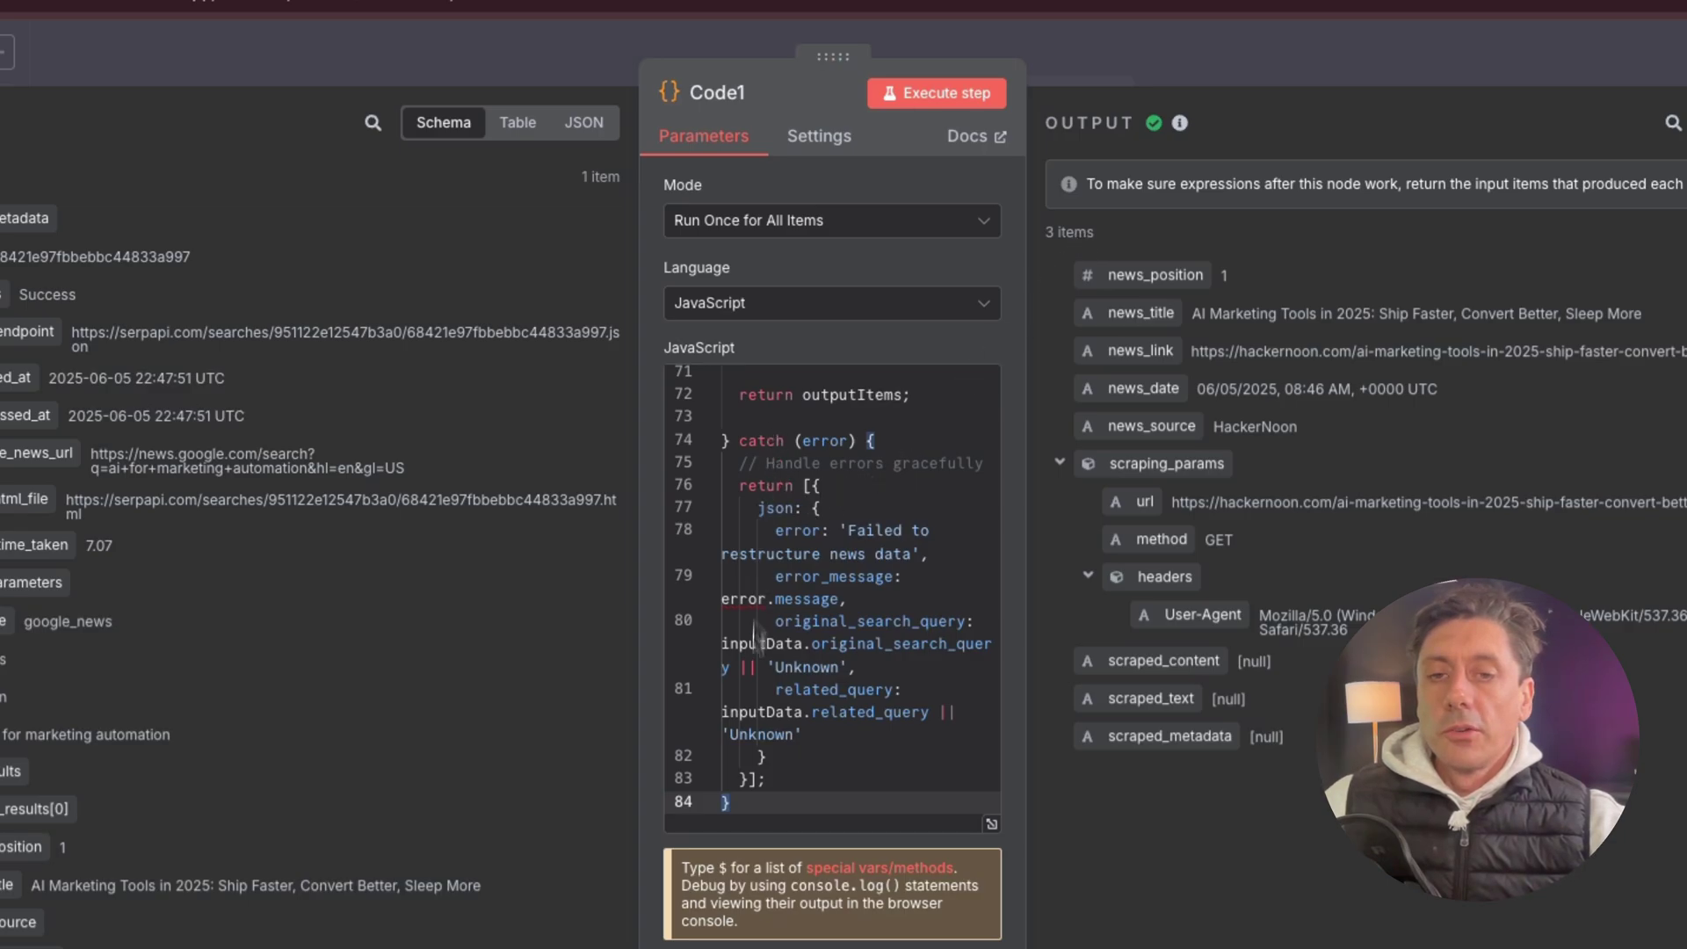
{"action": "scroll", "coordinate": [751, 755], "scroll_direction": "up", "scroll_amount": 20}
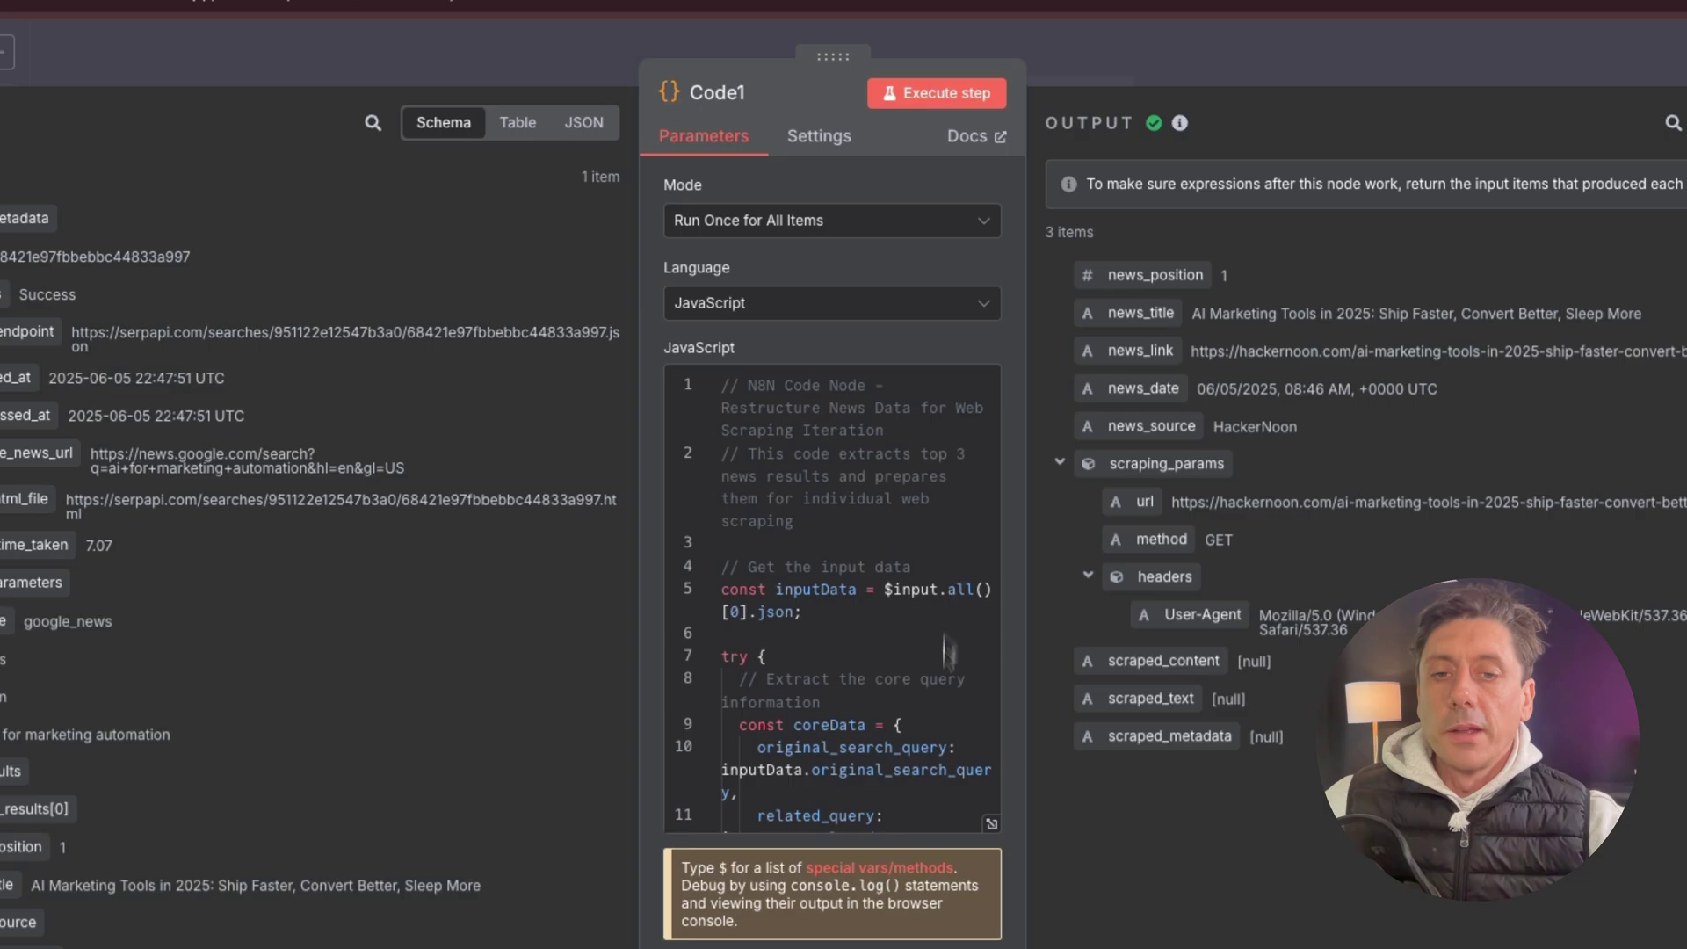
{"action": "left_click", "coordinate": [990, 825]}
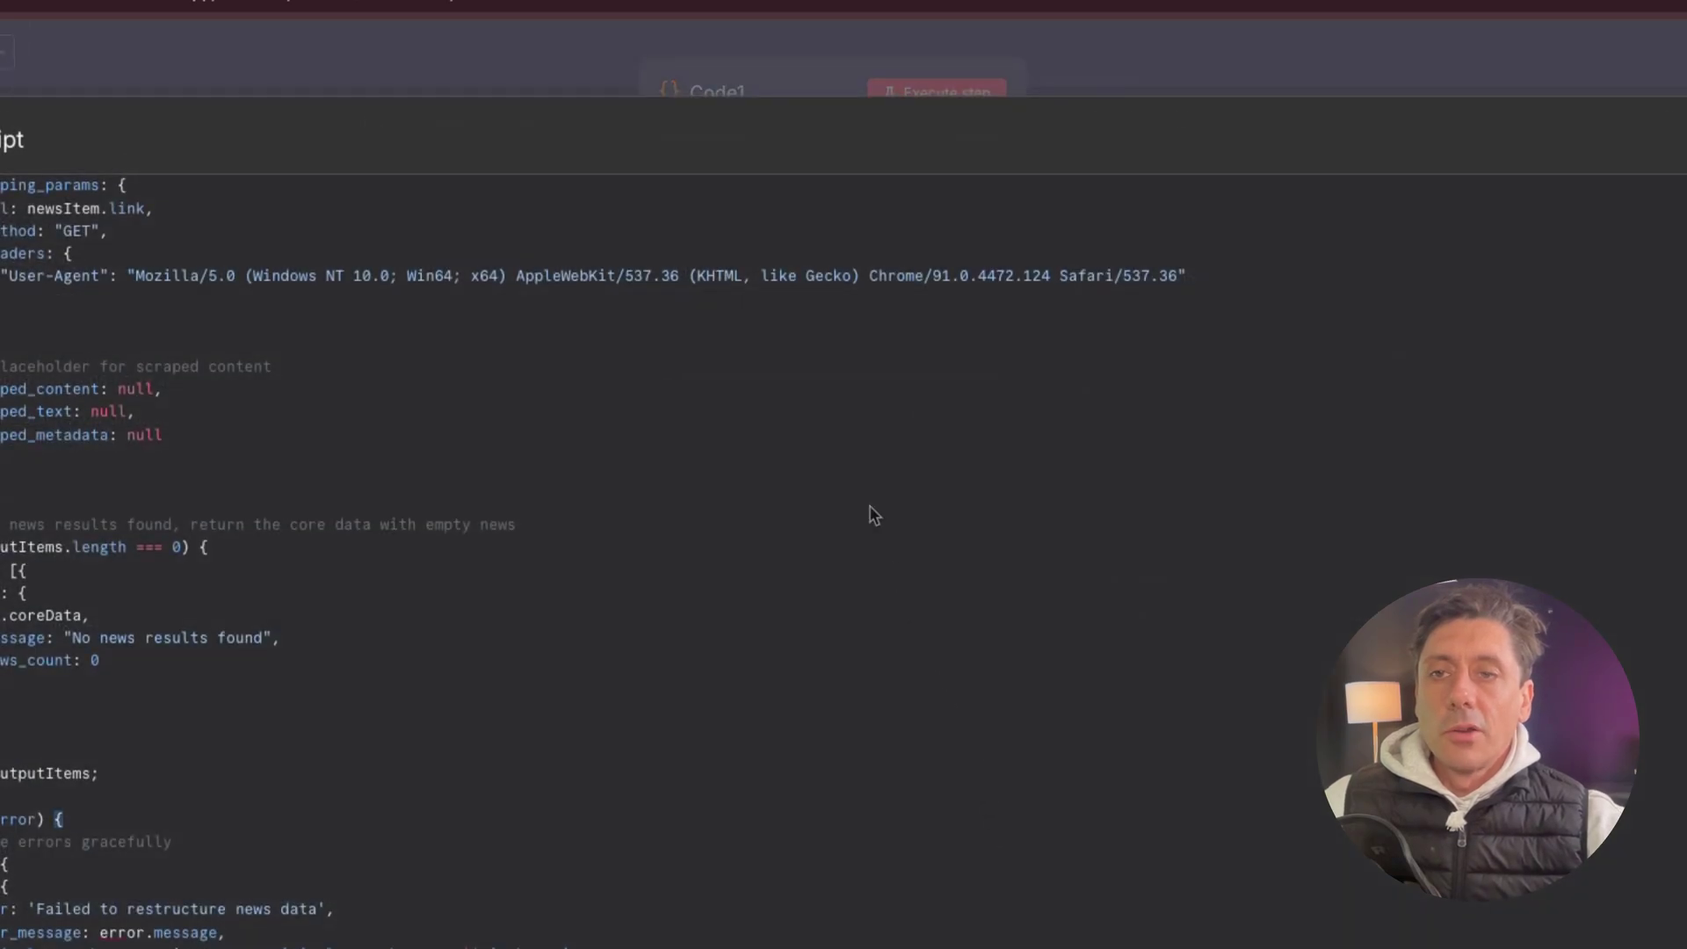
{"action": "scroll", "coordinate": [870, 512], "scroll_direction": "up", "scroll_amount": 4}
{"action": "scroll", "coordinate": [870, 512], "scroll_direction": "up", "scroll_amount": 8}
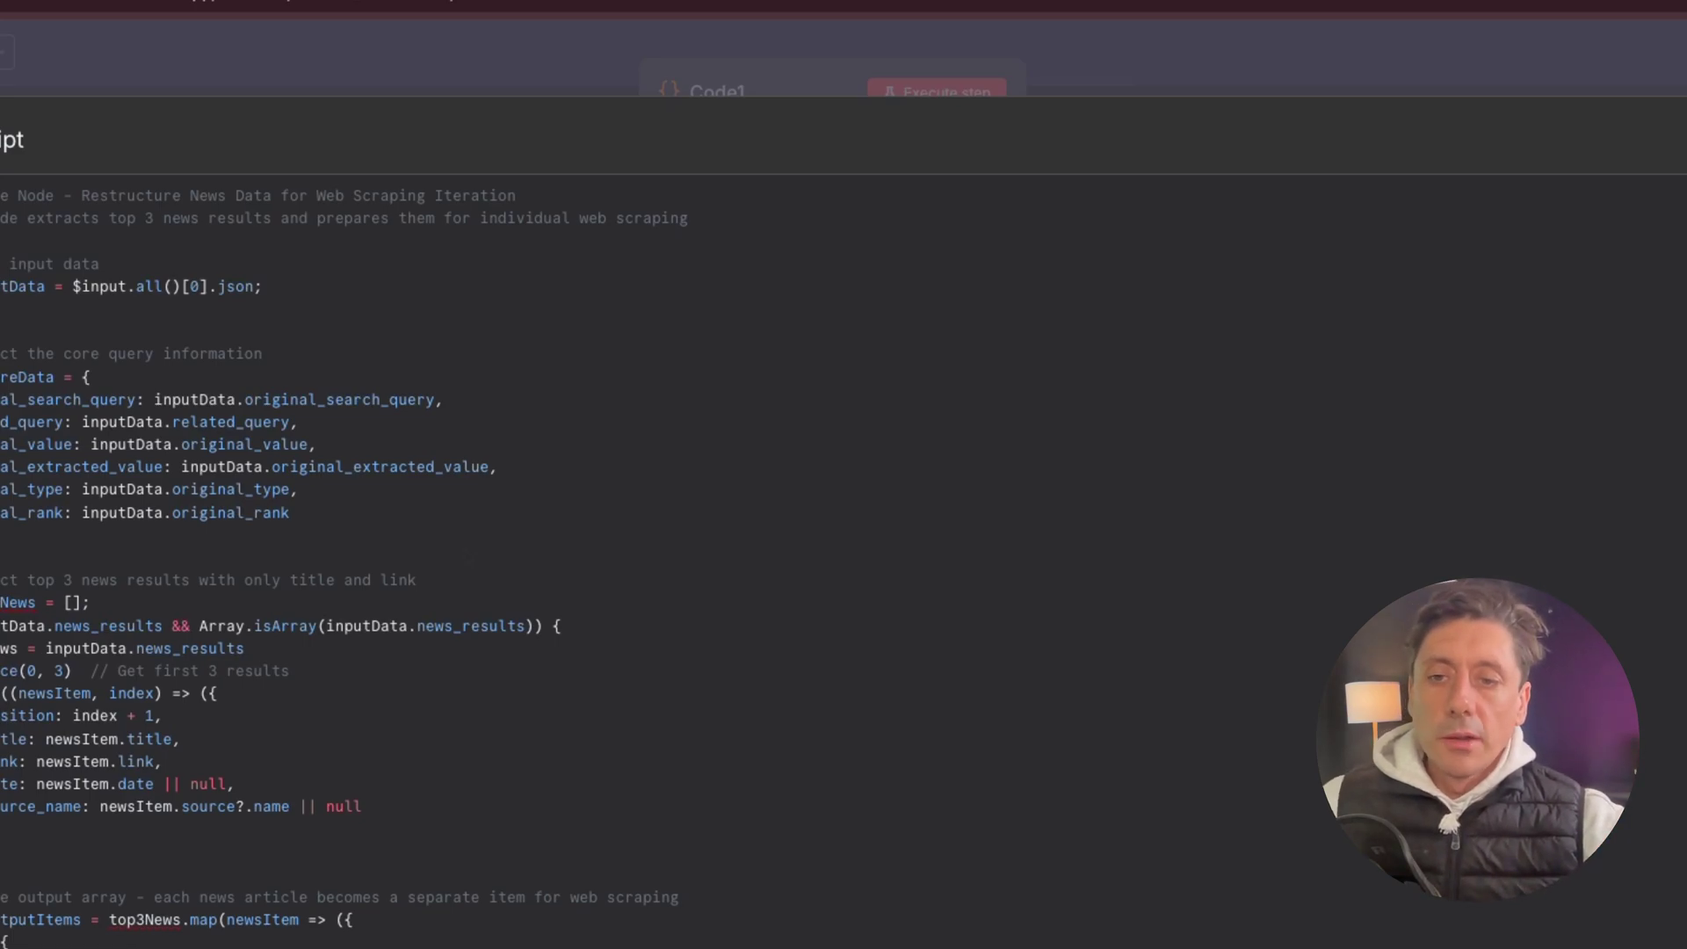
{"action": "scroll", "coordinate": [345, 562], "scroll_direction": "down", "scroll_amount": 5}
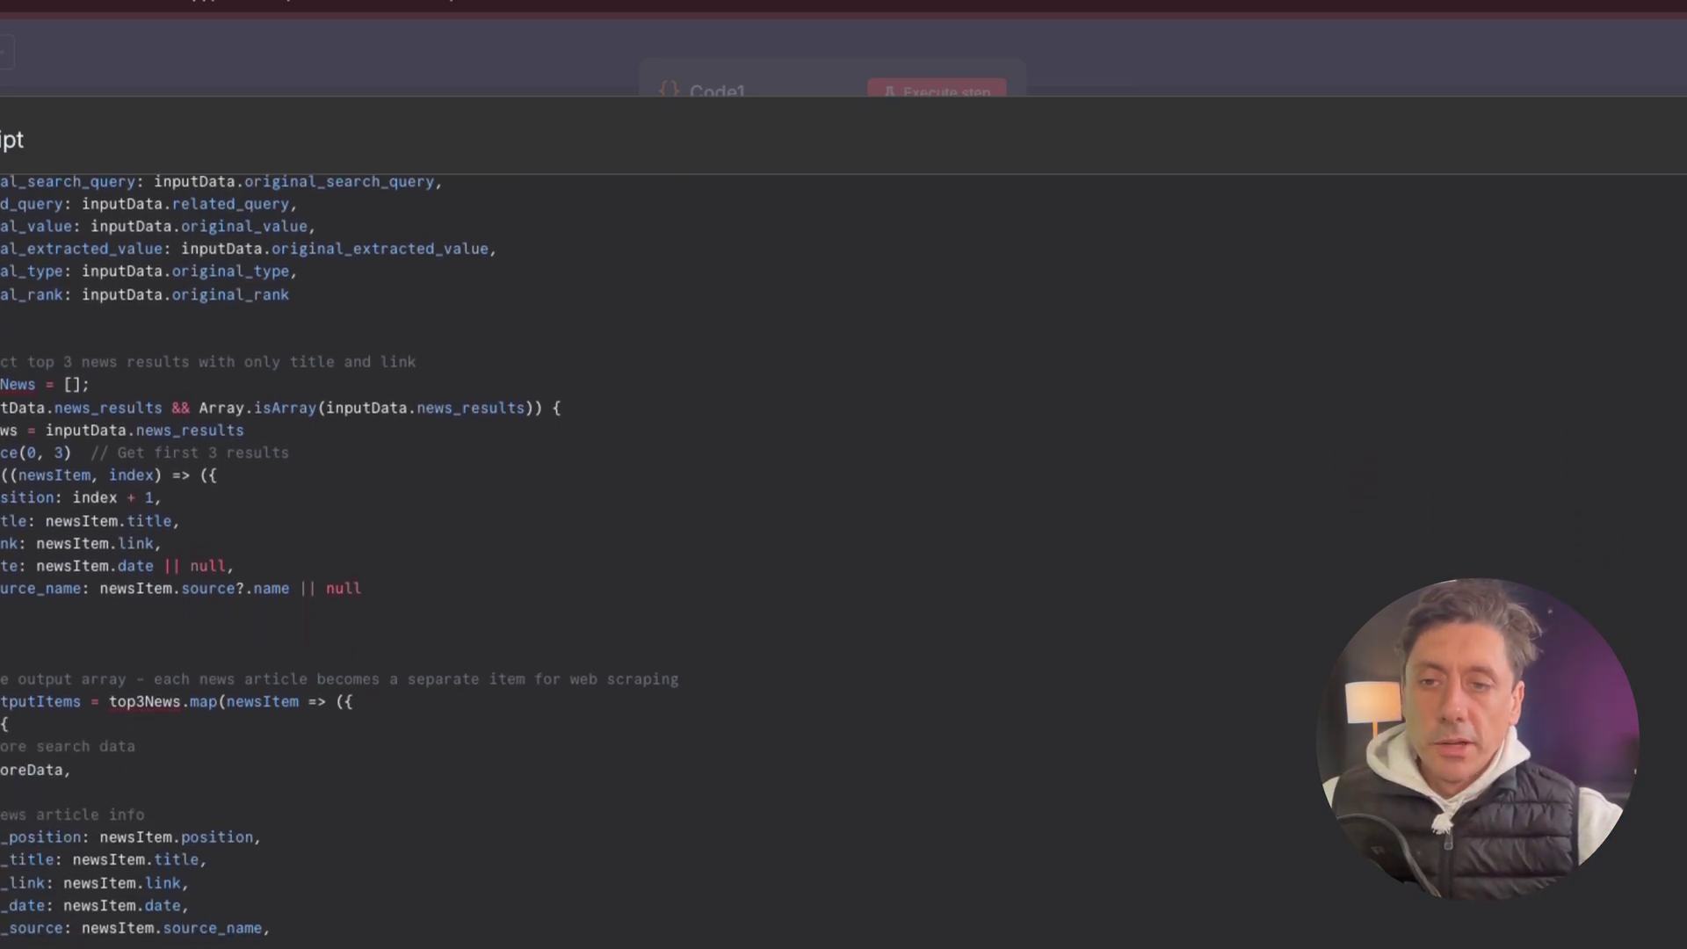
{"action": "scroll", "coordinate": [594, 561], "scroll_direction": "down", "scroll_amount": 6}
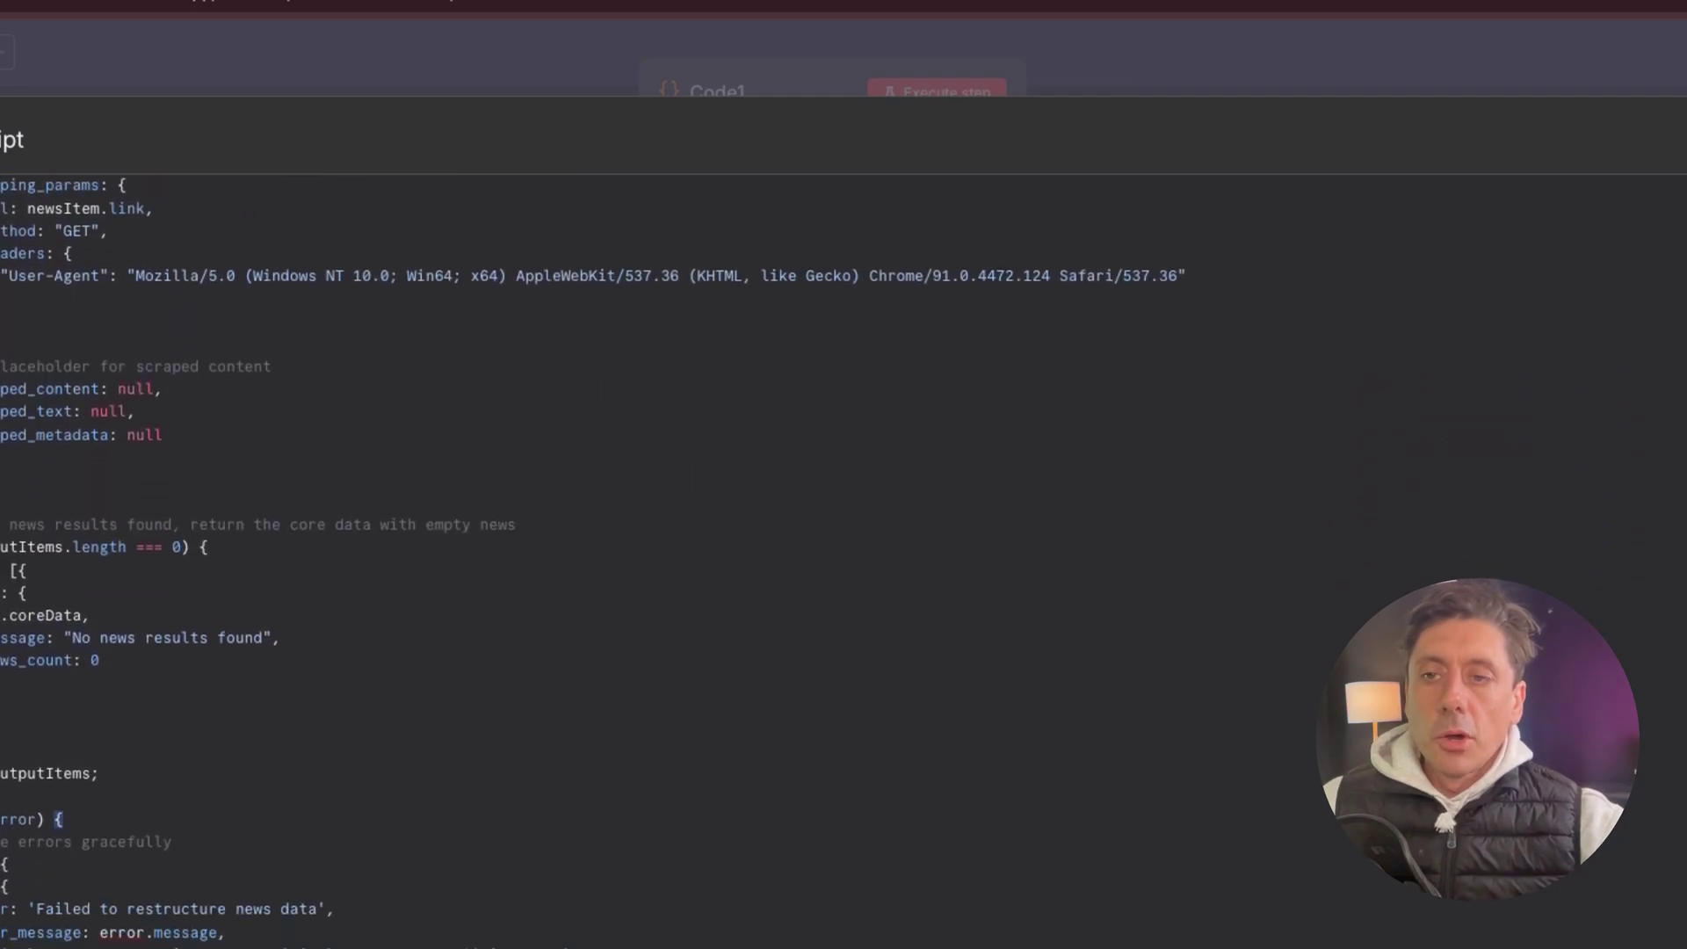
{"action": "key", "text": "Escape"}
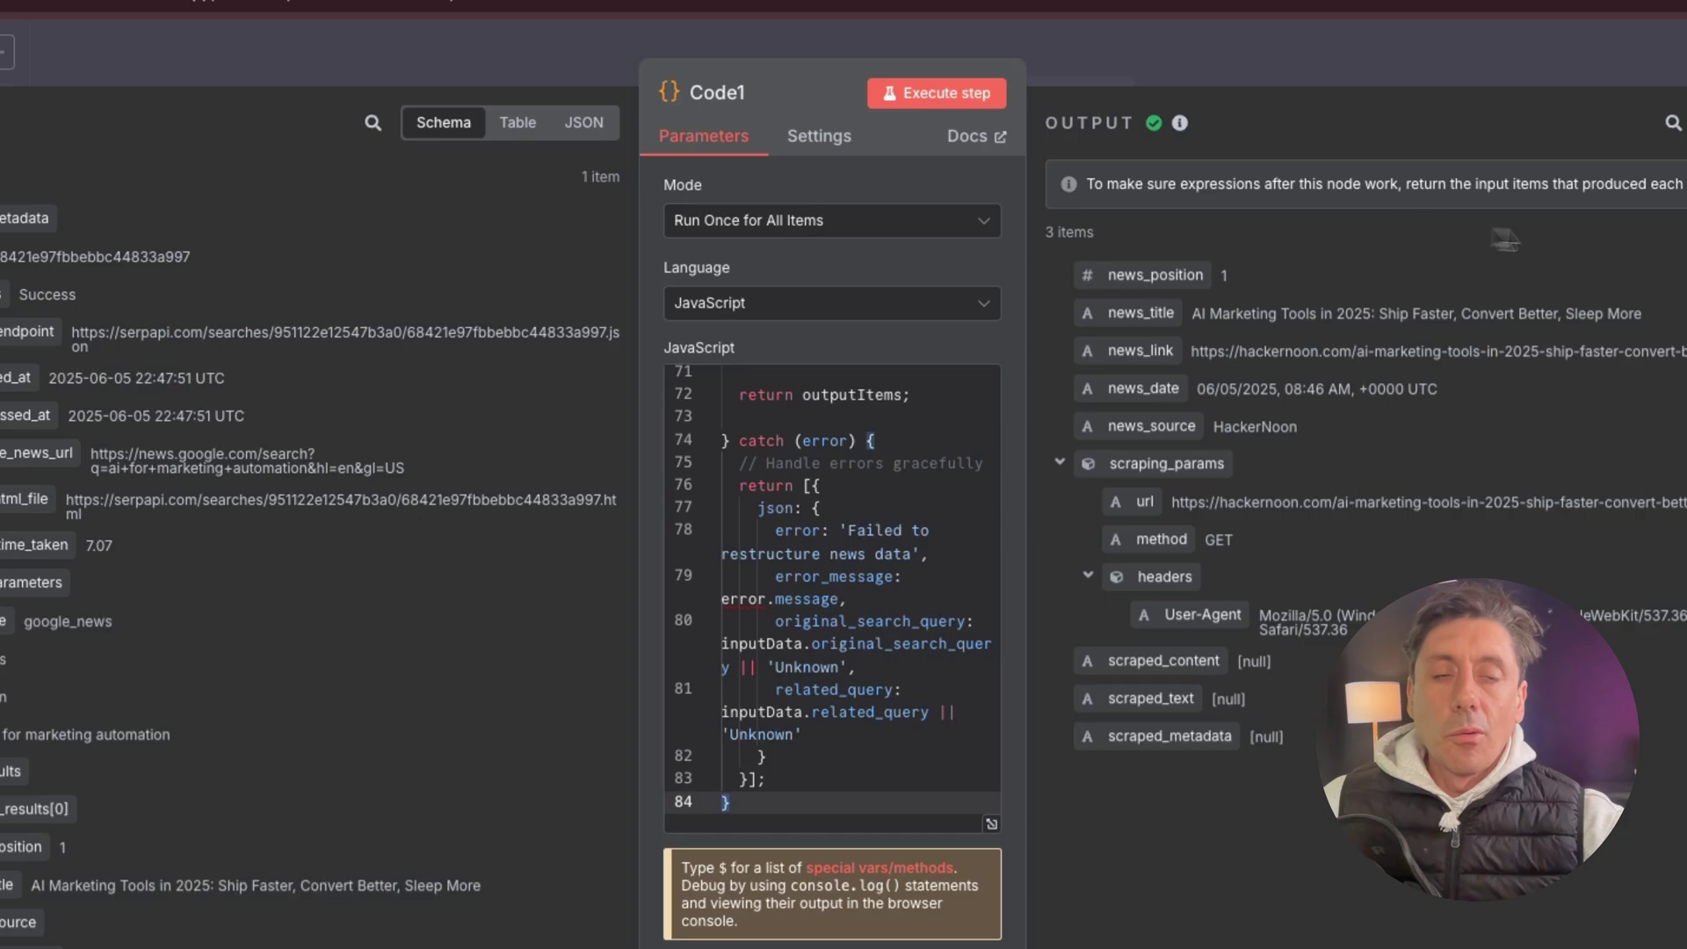
{"action": "left_click", "coordinate": [1217, 232]}
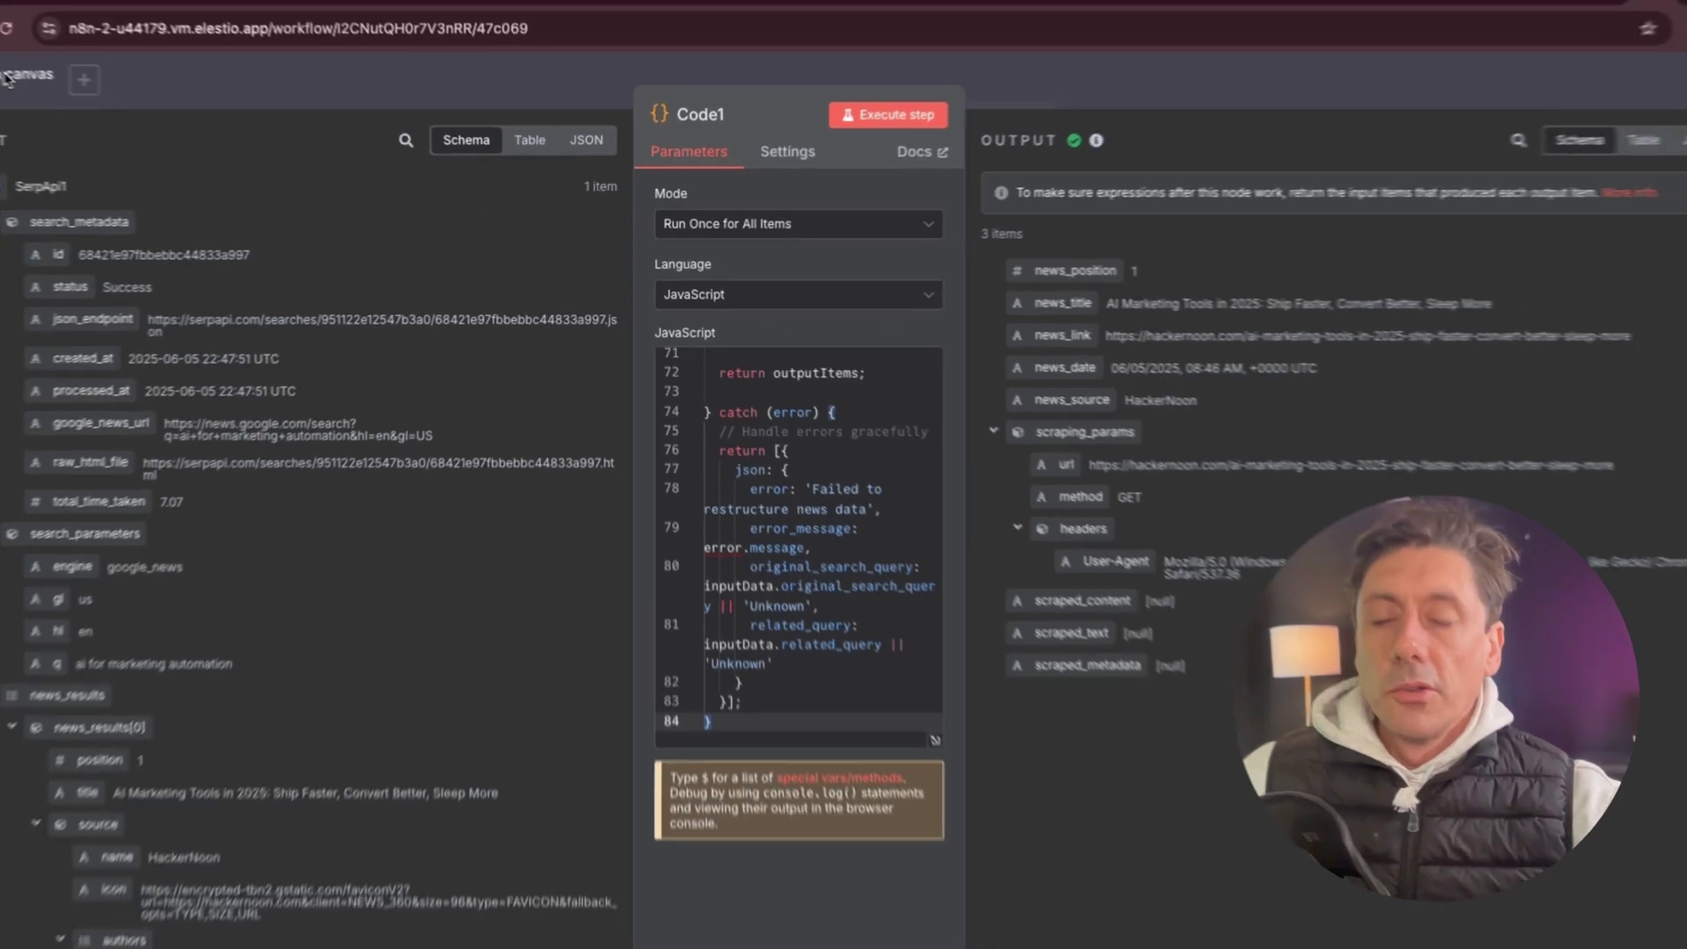
{"action": "key", "text": "Escape"}
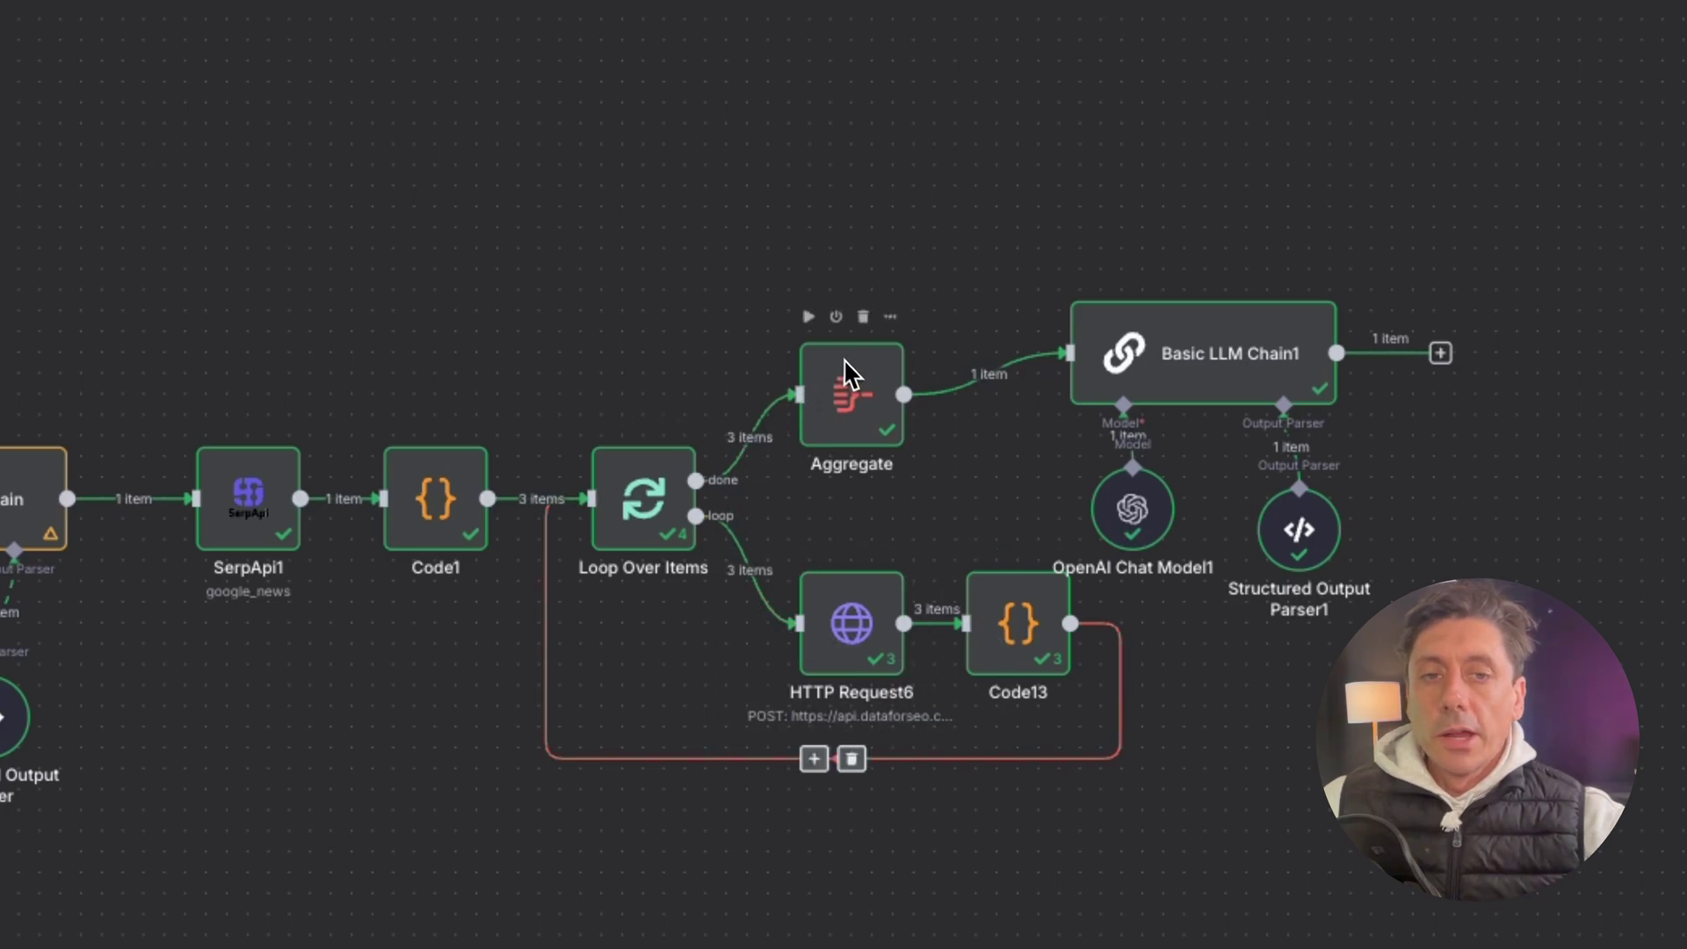
Rearrange the canvas: move Basic LLM Chain1 slightly up, Code13 slightly down, and HTTP Request6 down and left in line with it.
{"action": "mouse_move", "coordinate": [1218, 370]}
{"action": "left_mouse_down"}
{"action": "mouse_move", "coordinate": [1239, 285]}
{"action": "mouse_move", "coordinate": [1231, 347]}
{"action": "left_mouse_up"}
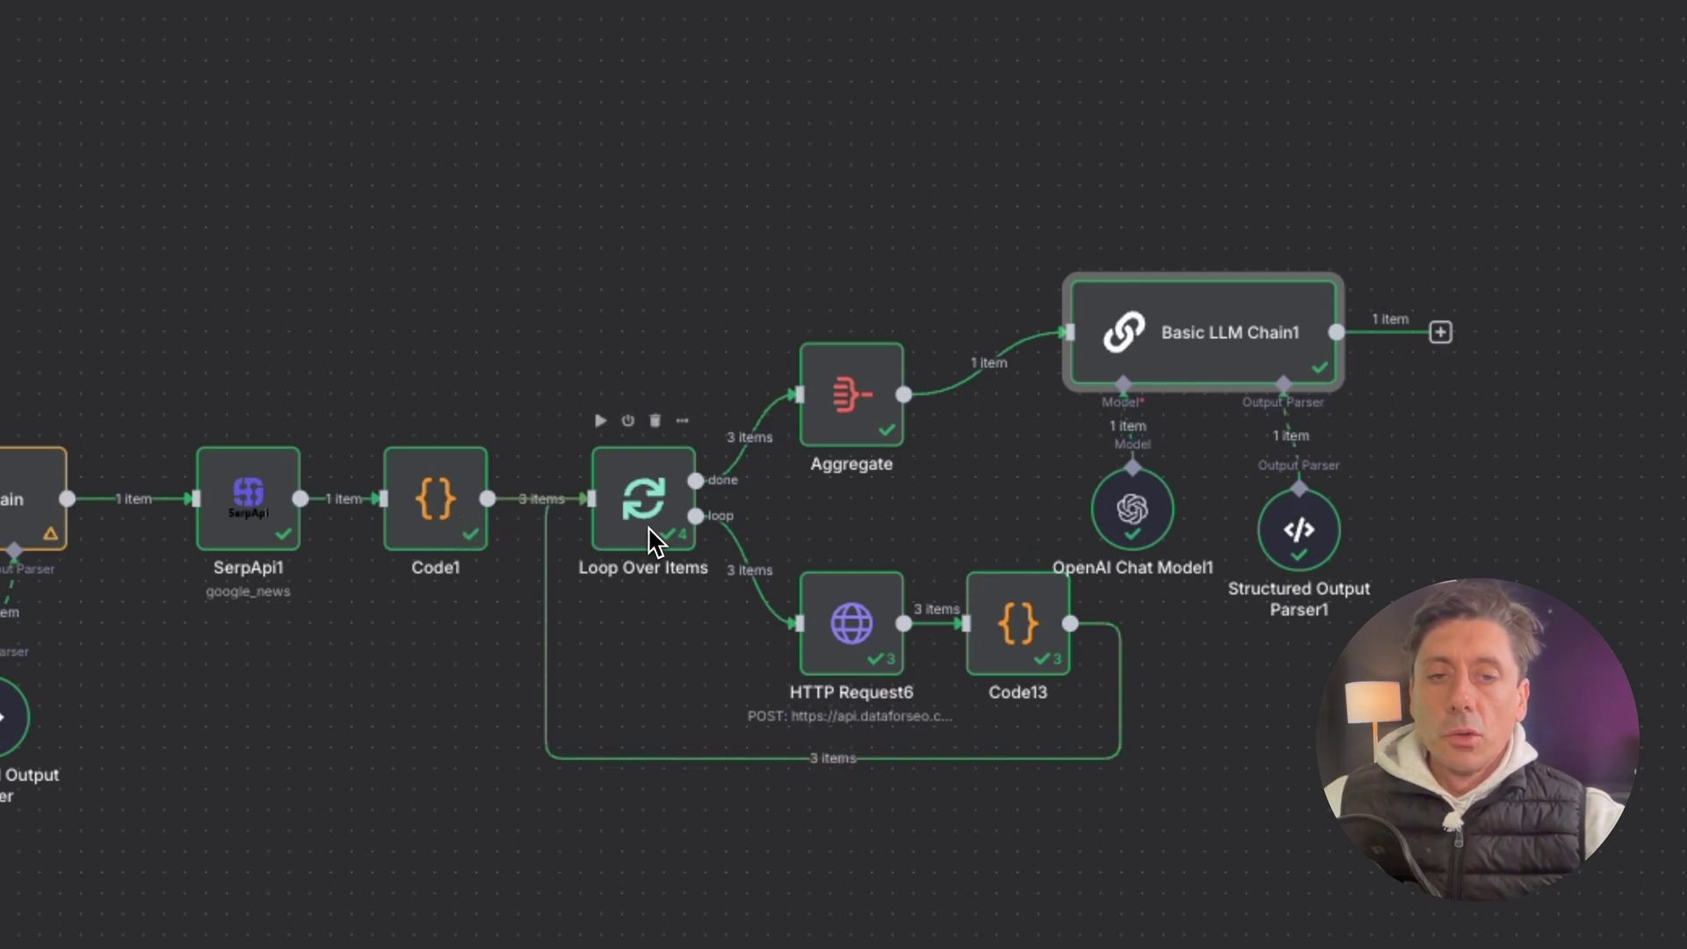
{"action": "left_click", "coordinate": [425, 733]}
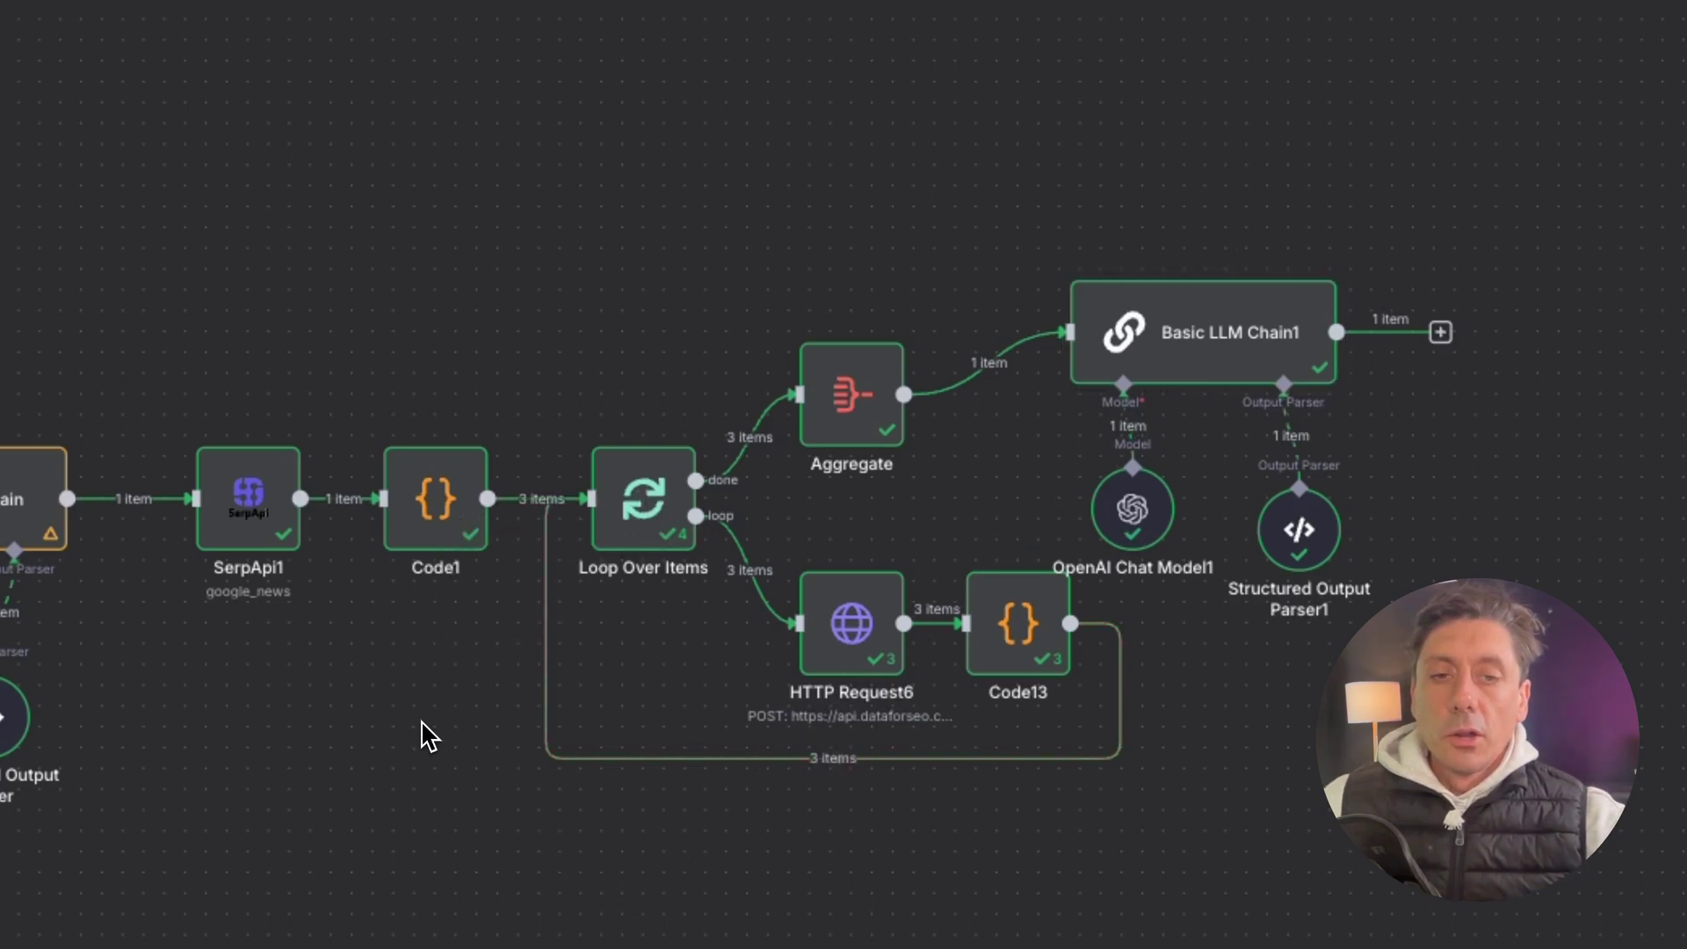
{"action": "mouse_move", "coordinate": [861, 810]}
{"action": "left_click_drag", "start_coordinate": [1043, 652], "coordinate": [1043, 689]}
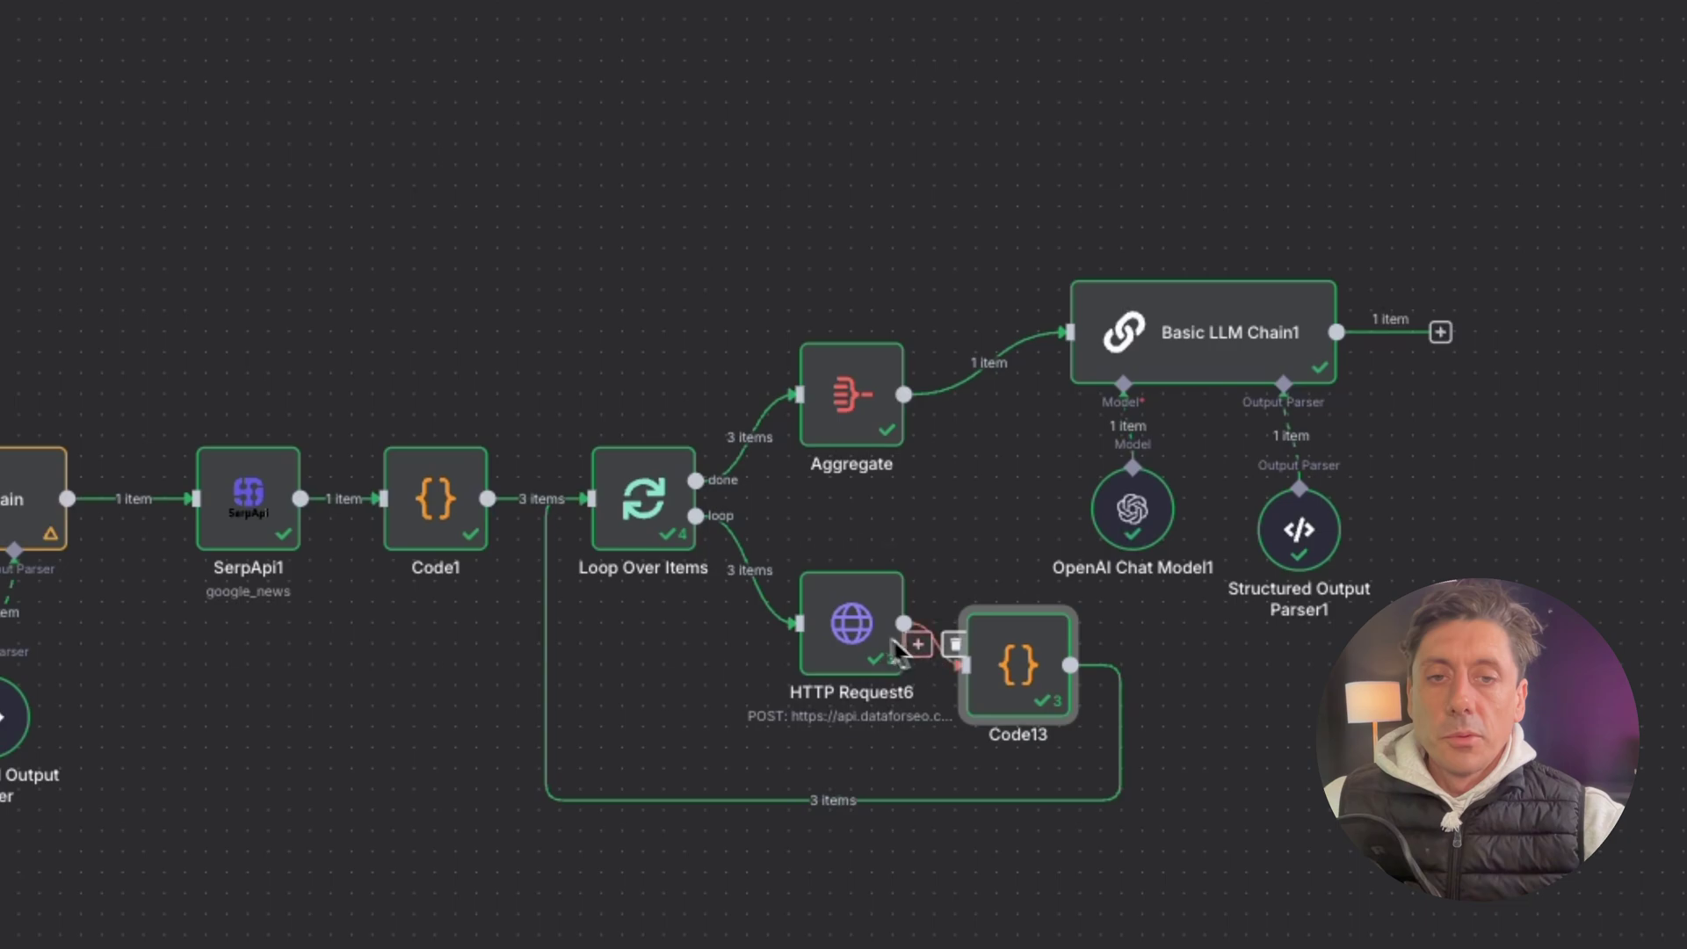
{"action": "left_click_drag", "start_coordinate": [861, 637], "coordinate": [830, 665]}
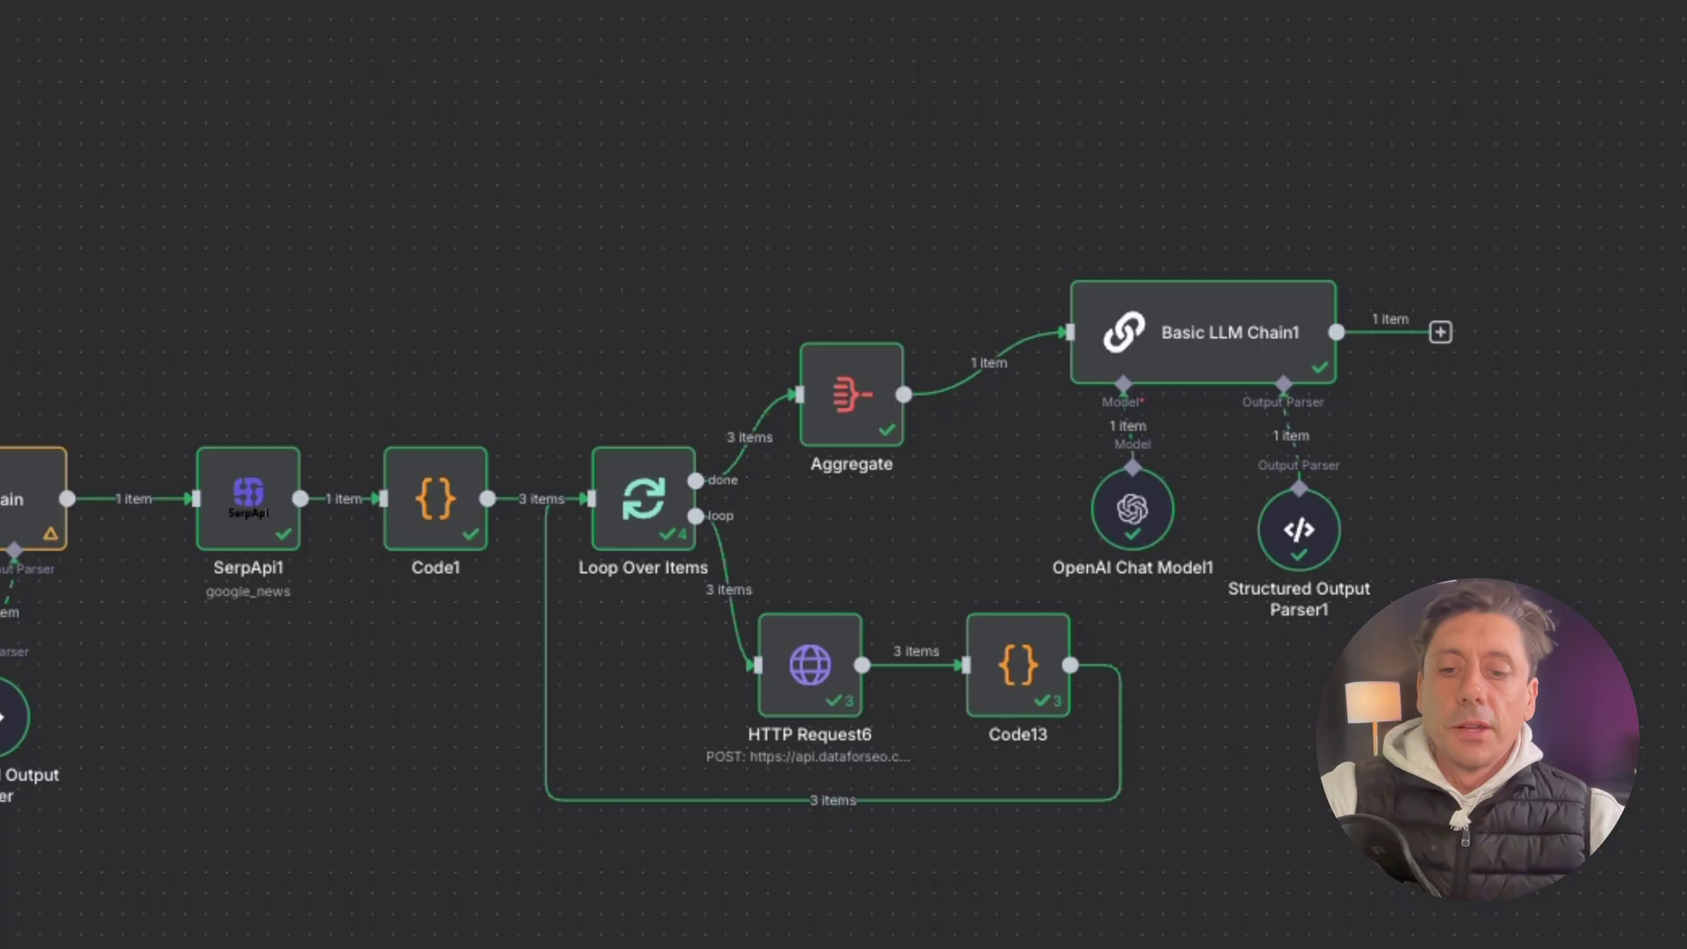
View the DataForSEO SERP playground at app.dataforseo.com/api-playground/serp in a new tab, and return to the n8n workflow.
{"action": "key", "text": "ctrl+t"}
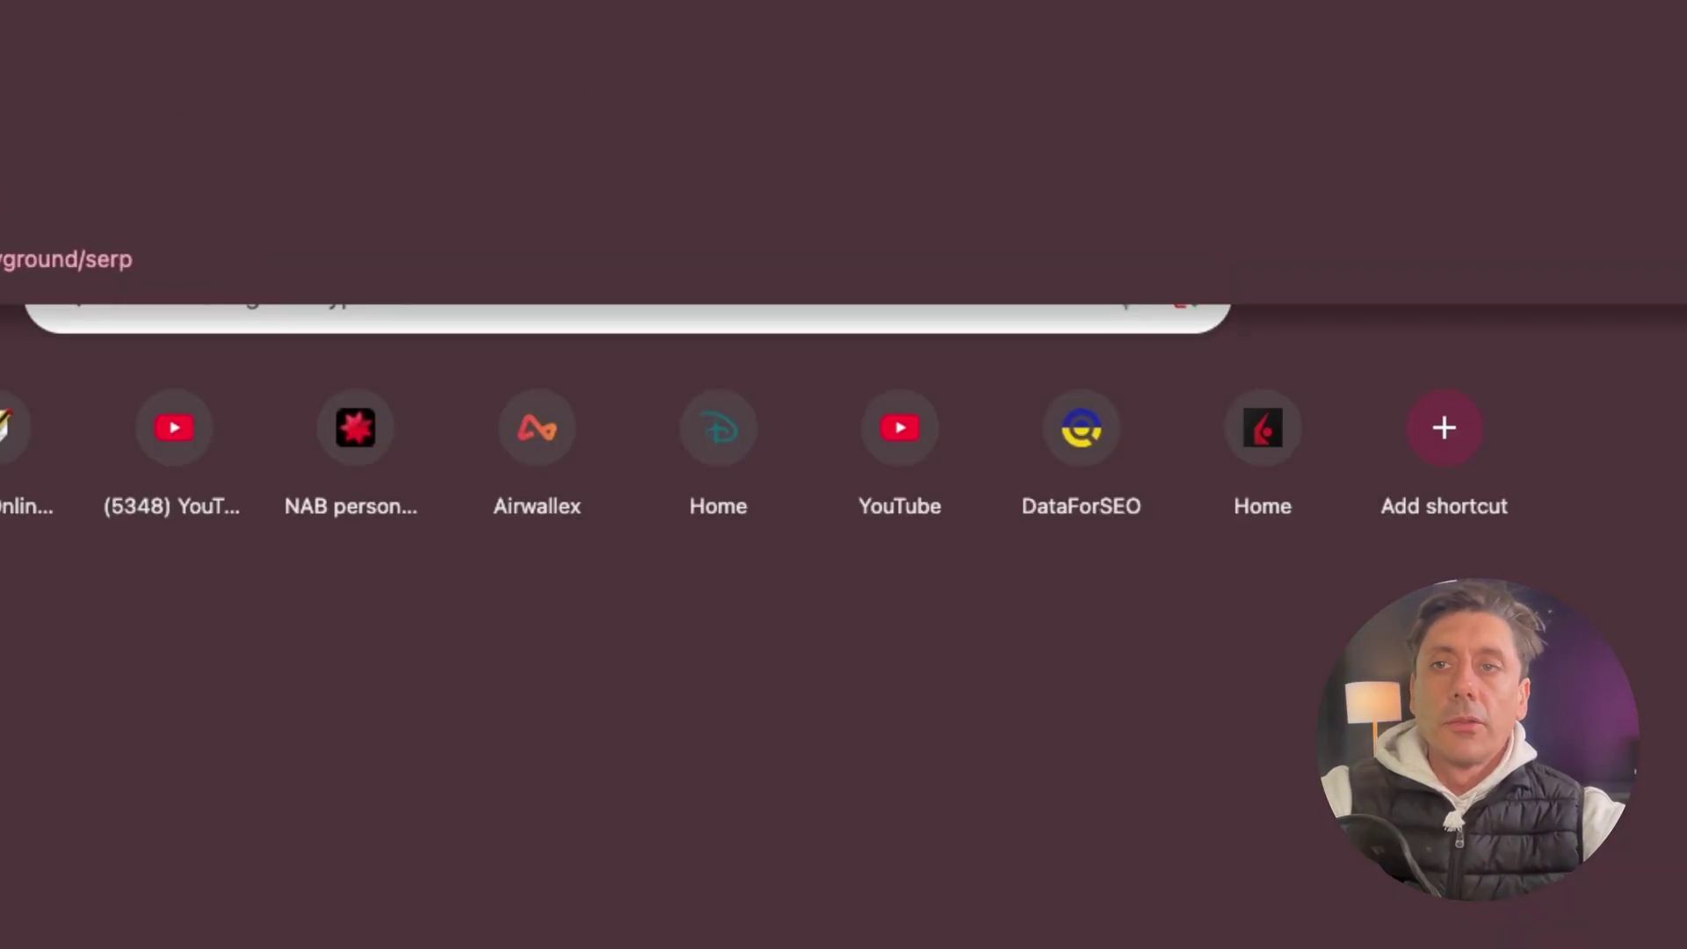
{"action": "key", "text": "Return"}
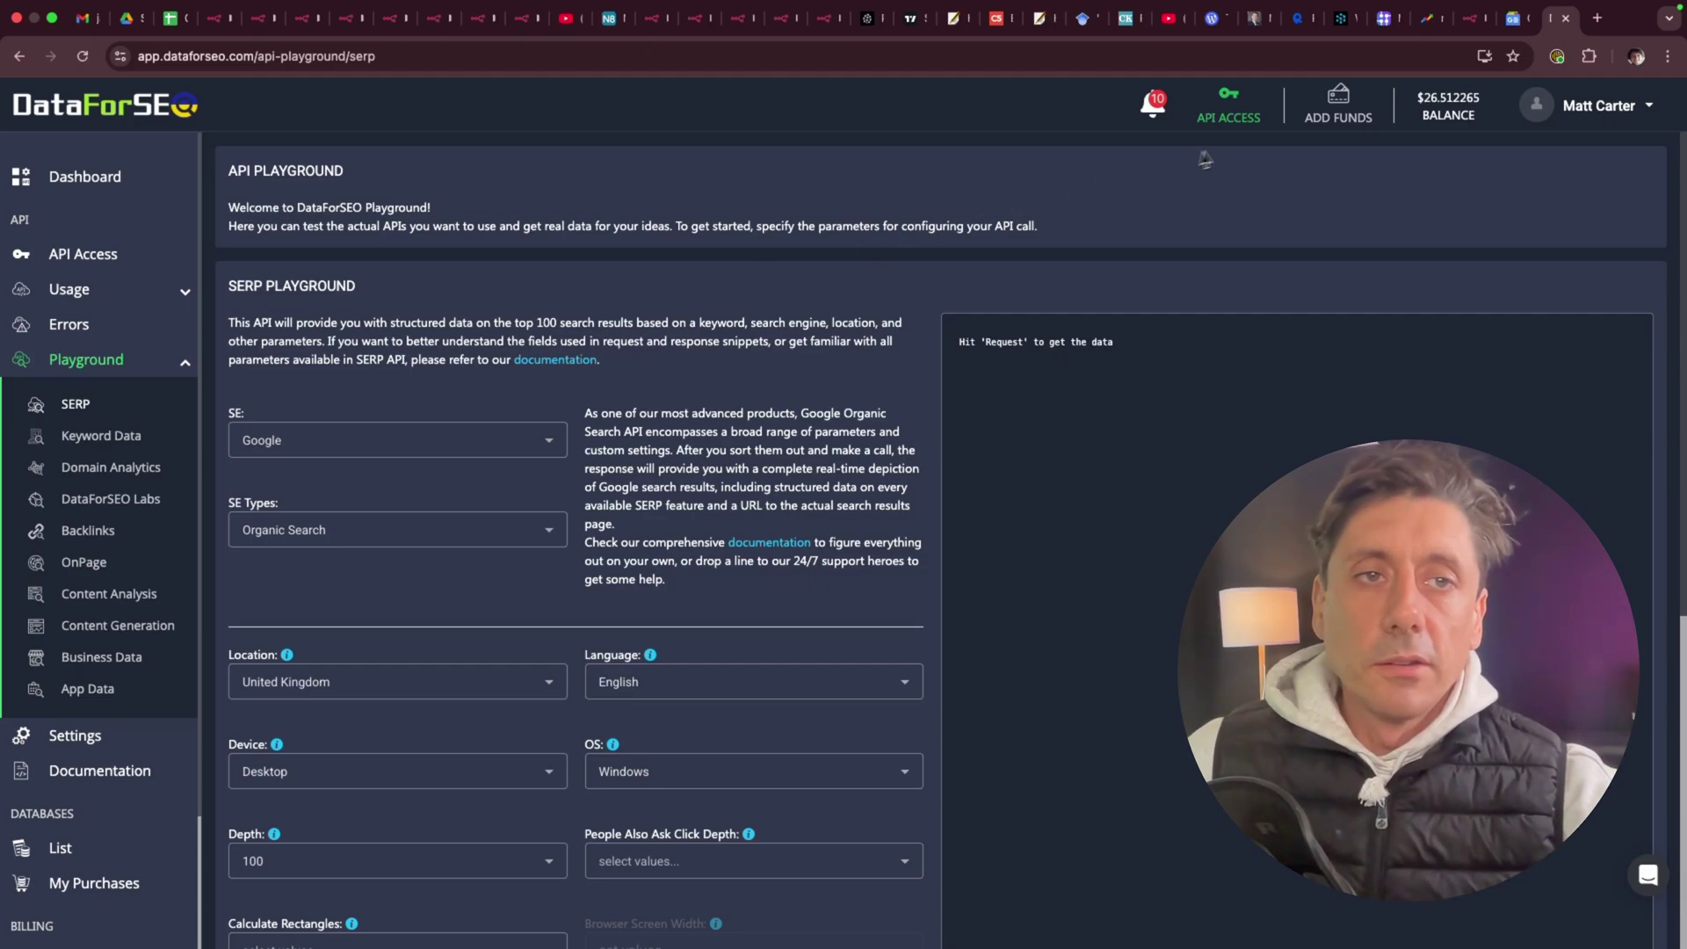
{"action": "left_click", "coordinate": [1469, 19]}
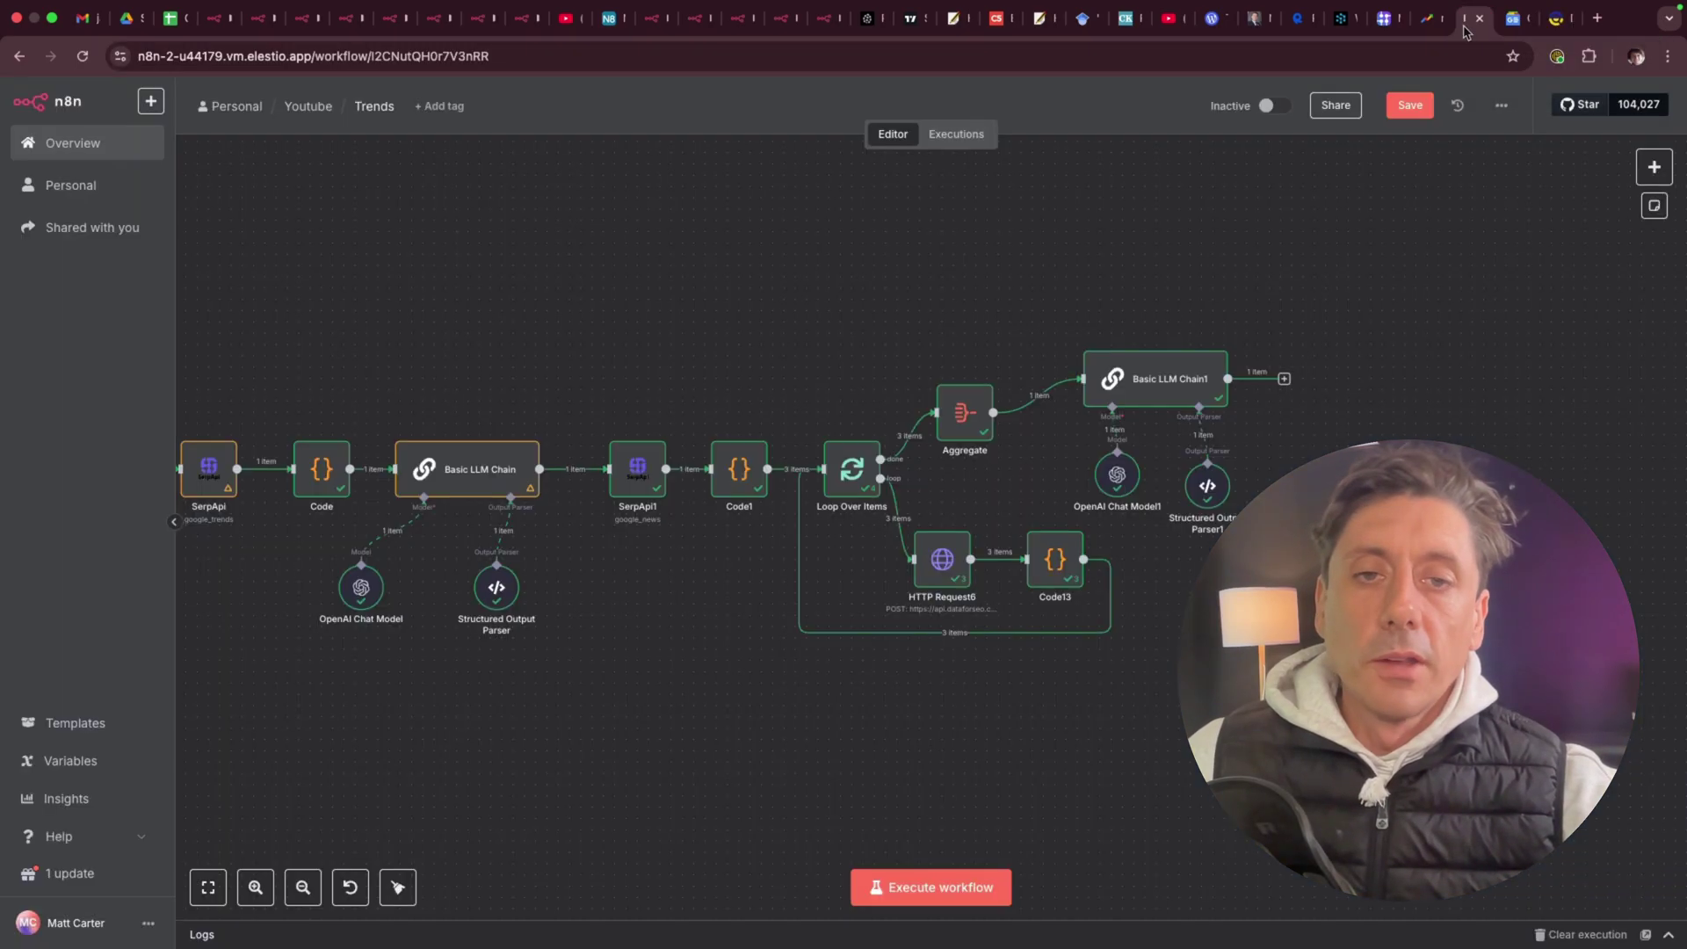
Check the HTTP Request6 node's settings, and add a new HTTP Request node after it.
{"action": "double_click", "coordinate": [940, 571]}
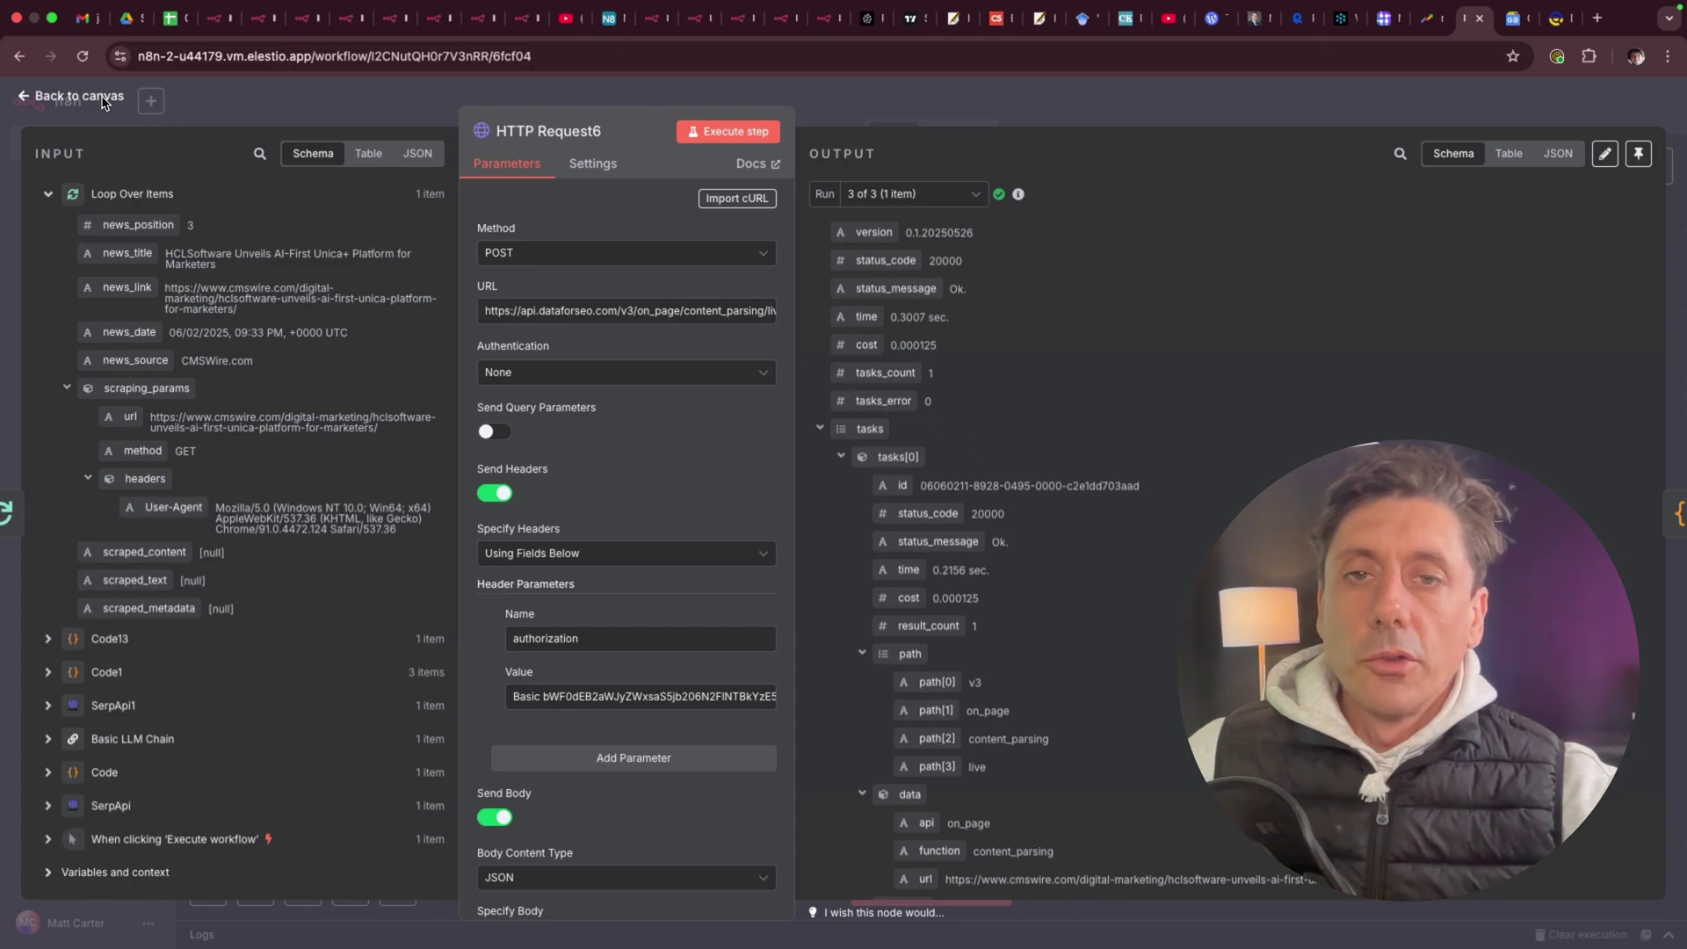
{"action": "left_click", "coordinate": [103, 101]}
{"action": "left_click", "coordinate": [1655, 168]}
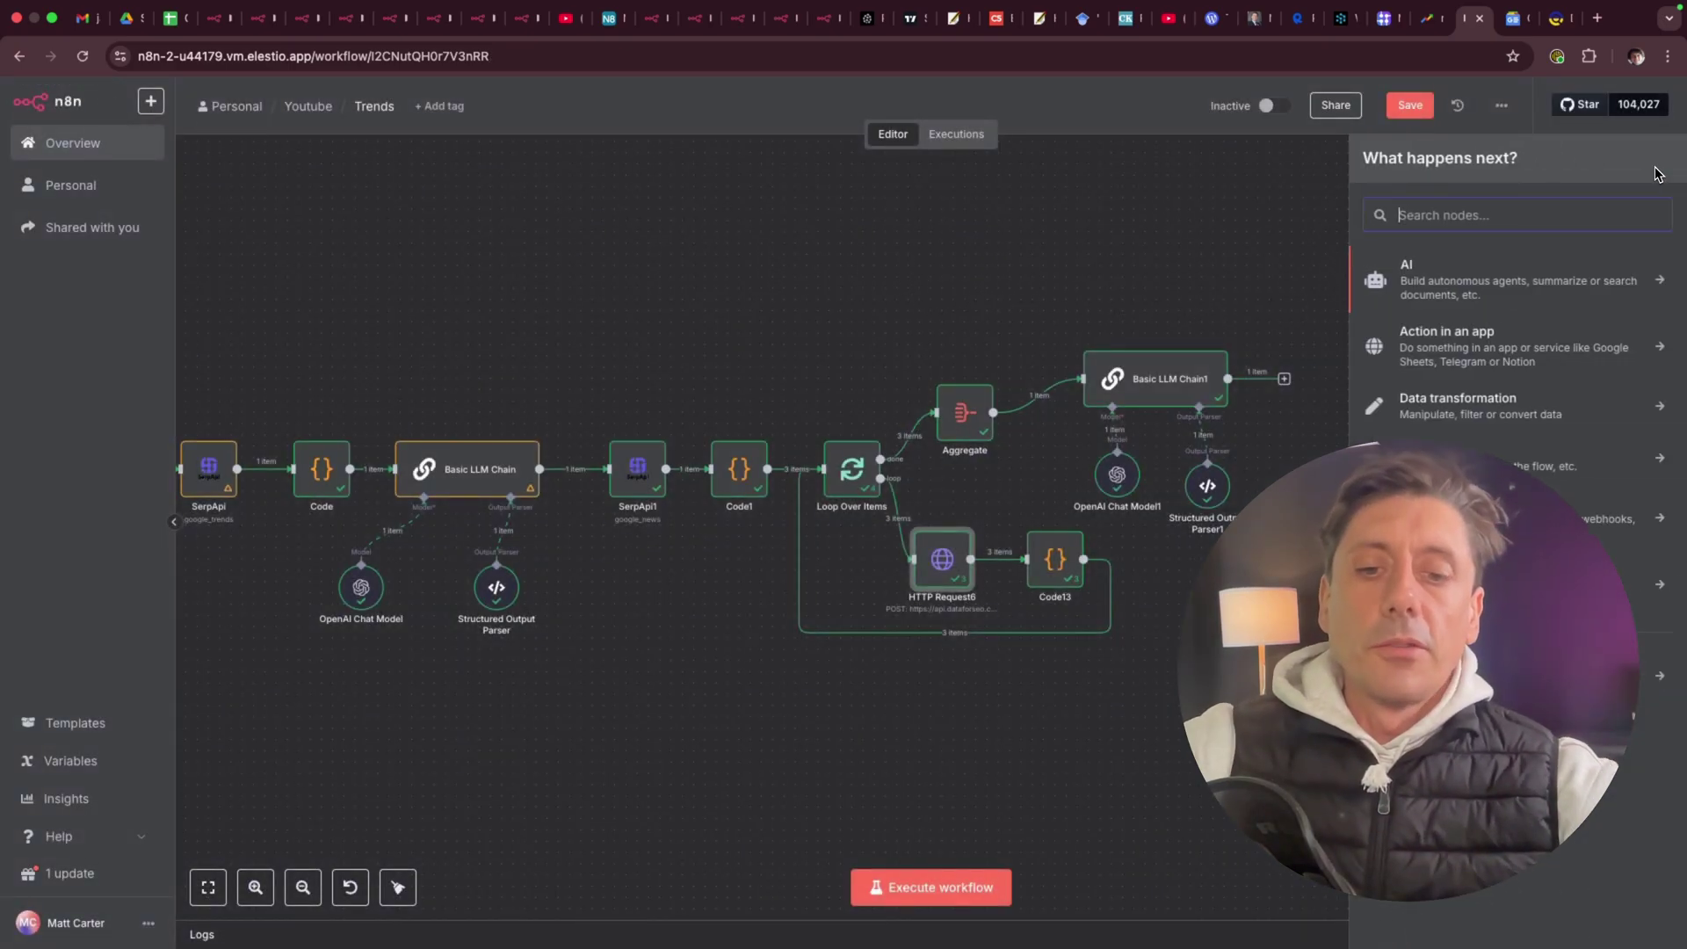
{"action": "type", "text": "http"}
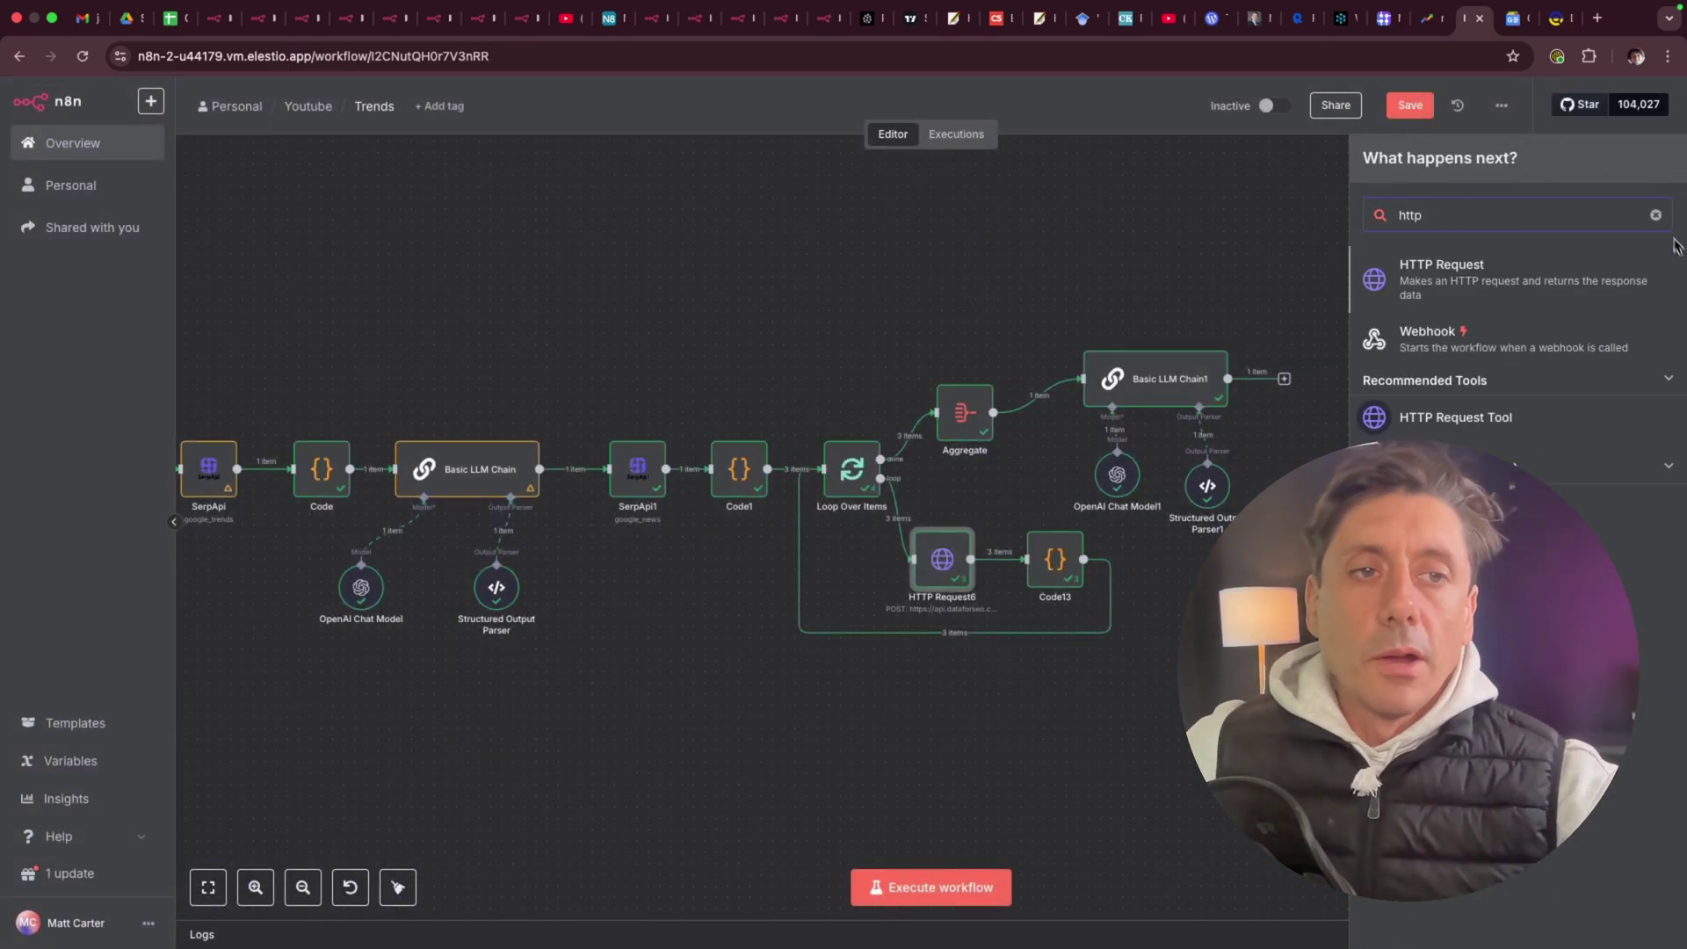
{"action": "left_click", "coordinate": [1654, 288]}
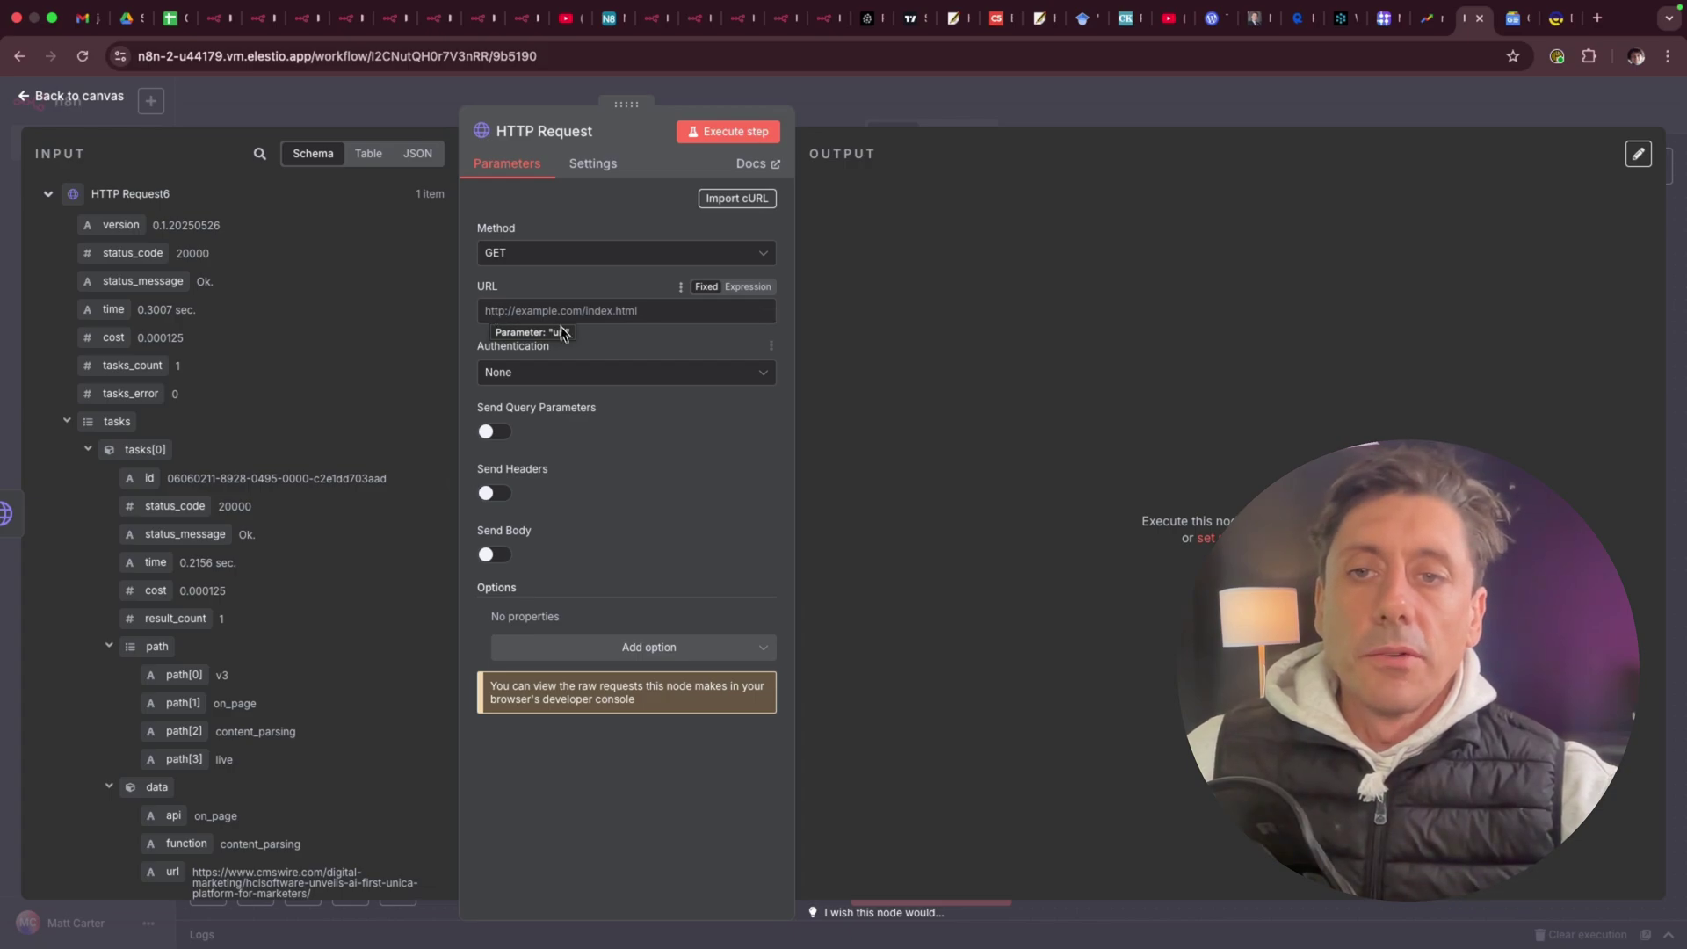
Set the new HTTP Request node's authentication to Generic Credential Type with Header Auth as the generic auth type.
{"action": "left_click", "coordinate": [663, 375]}
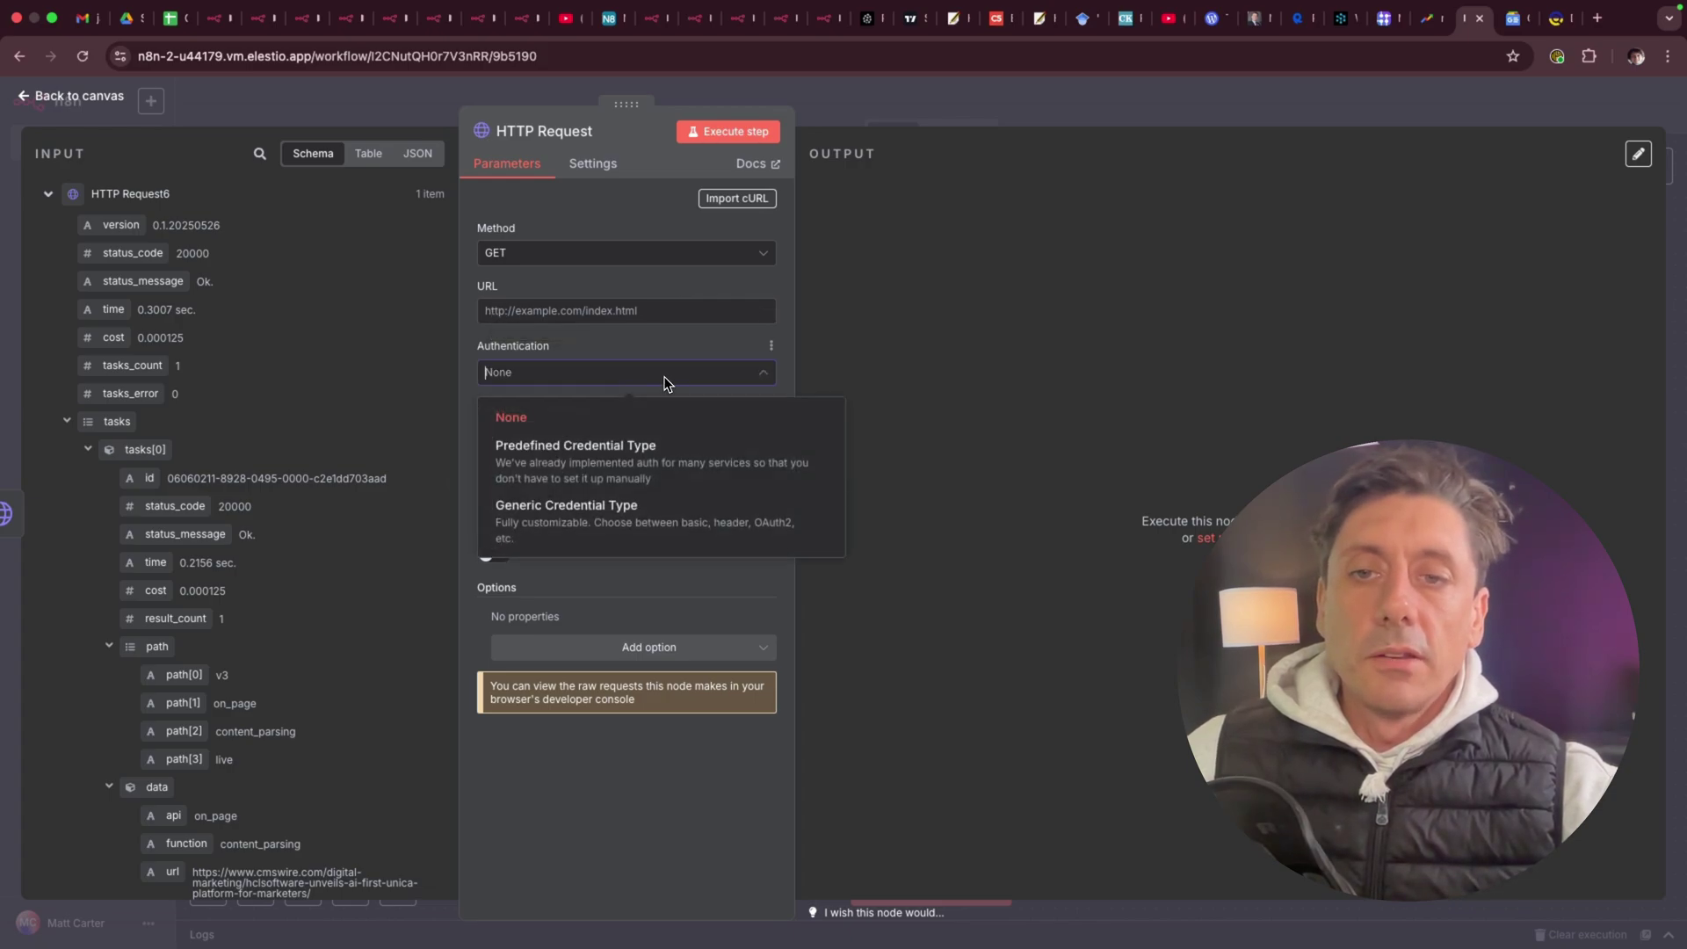
{"action": "left_click", "coordinate": [624, 518]}
{"action": "left_click", "coordinate": [595, 431]}
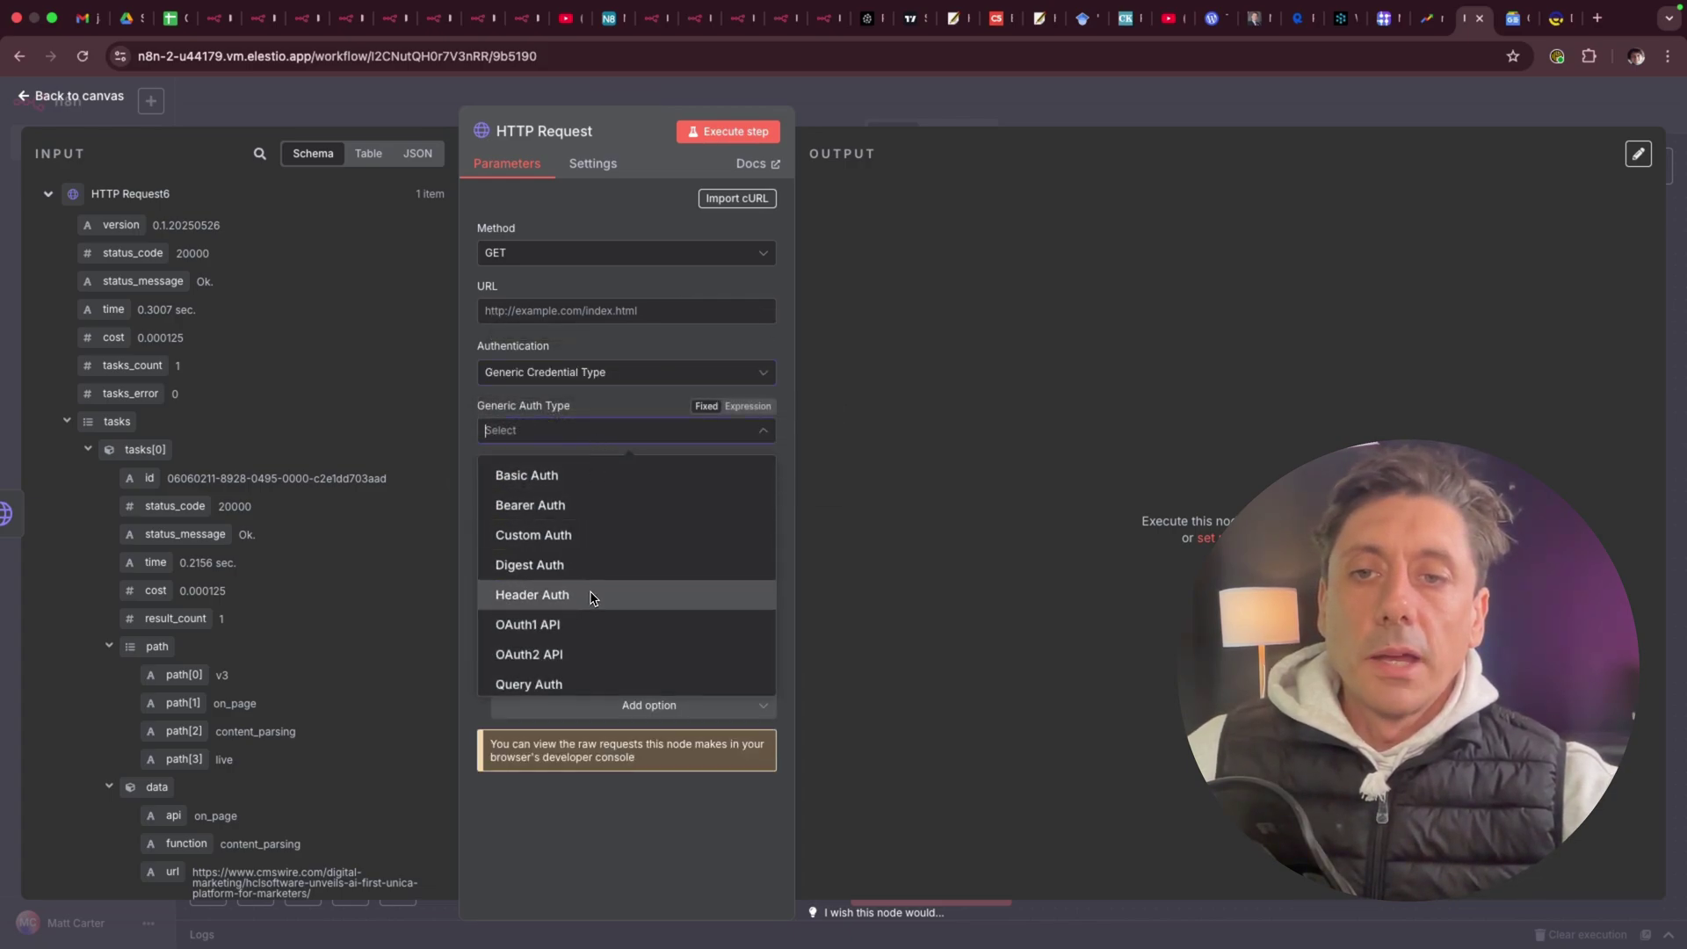
{"action": "left_click", "coordinate": [592, 596]}
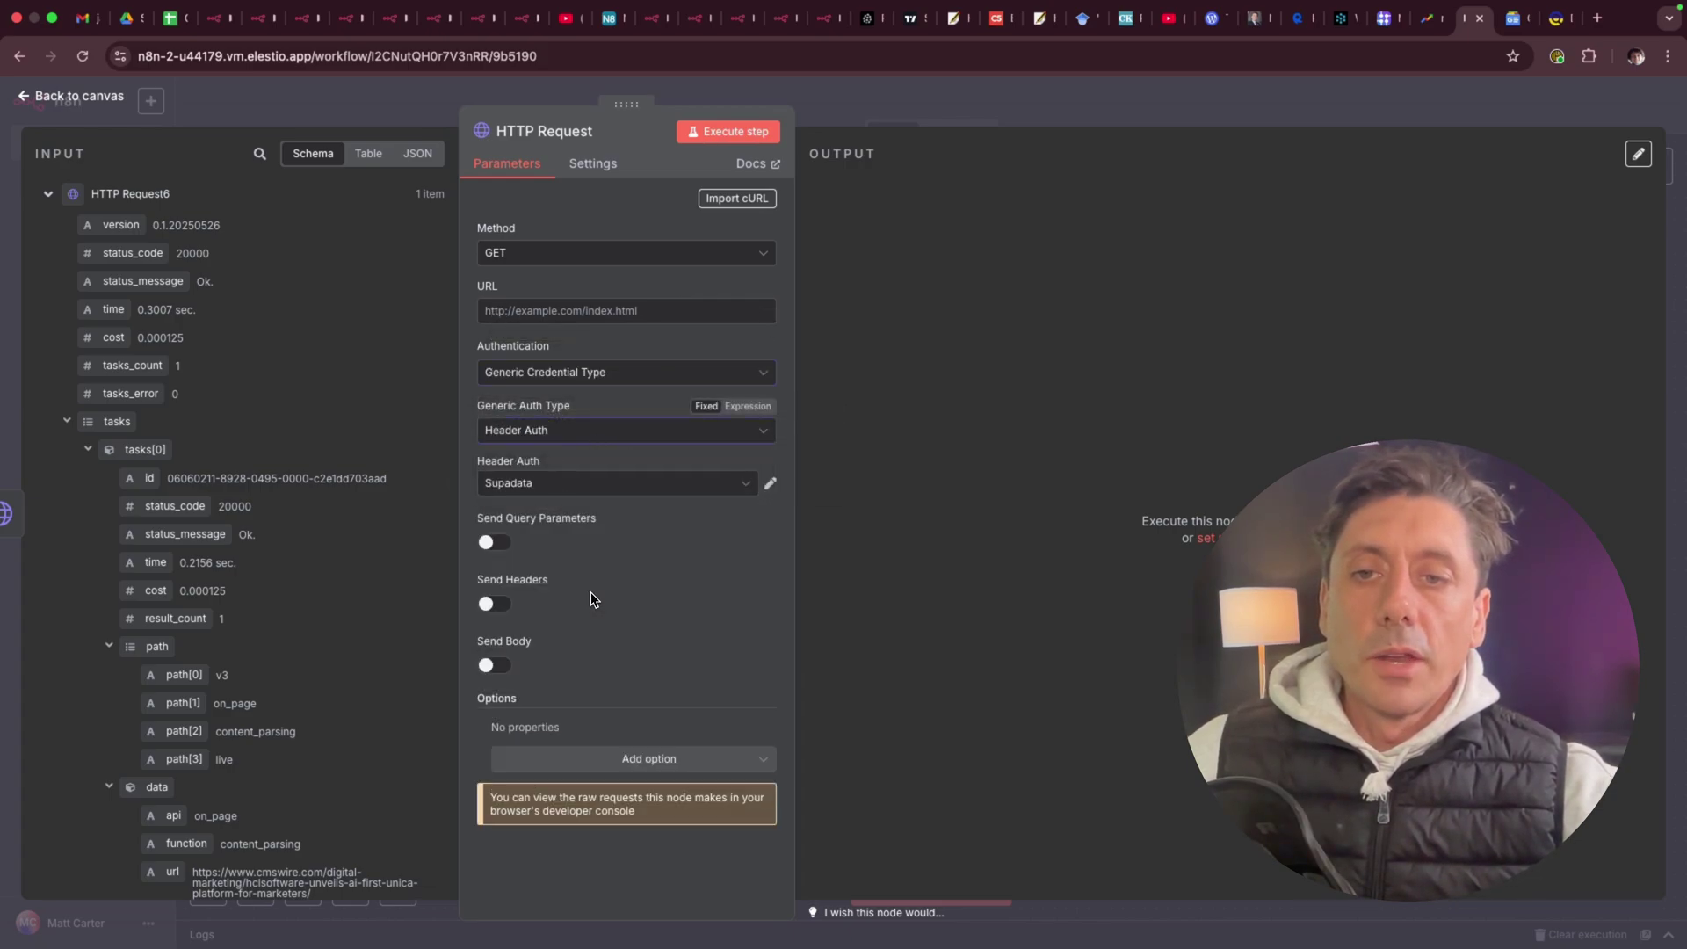
Examine the Supadata header auth credential's fields and the saved Header Auth credentials without changing the selection, and return to the canvas.
{"action": "left_click", "coordinate": [772, 484]}
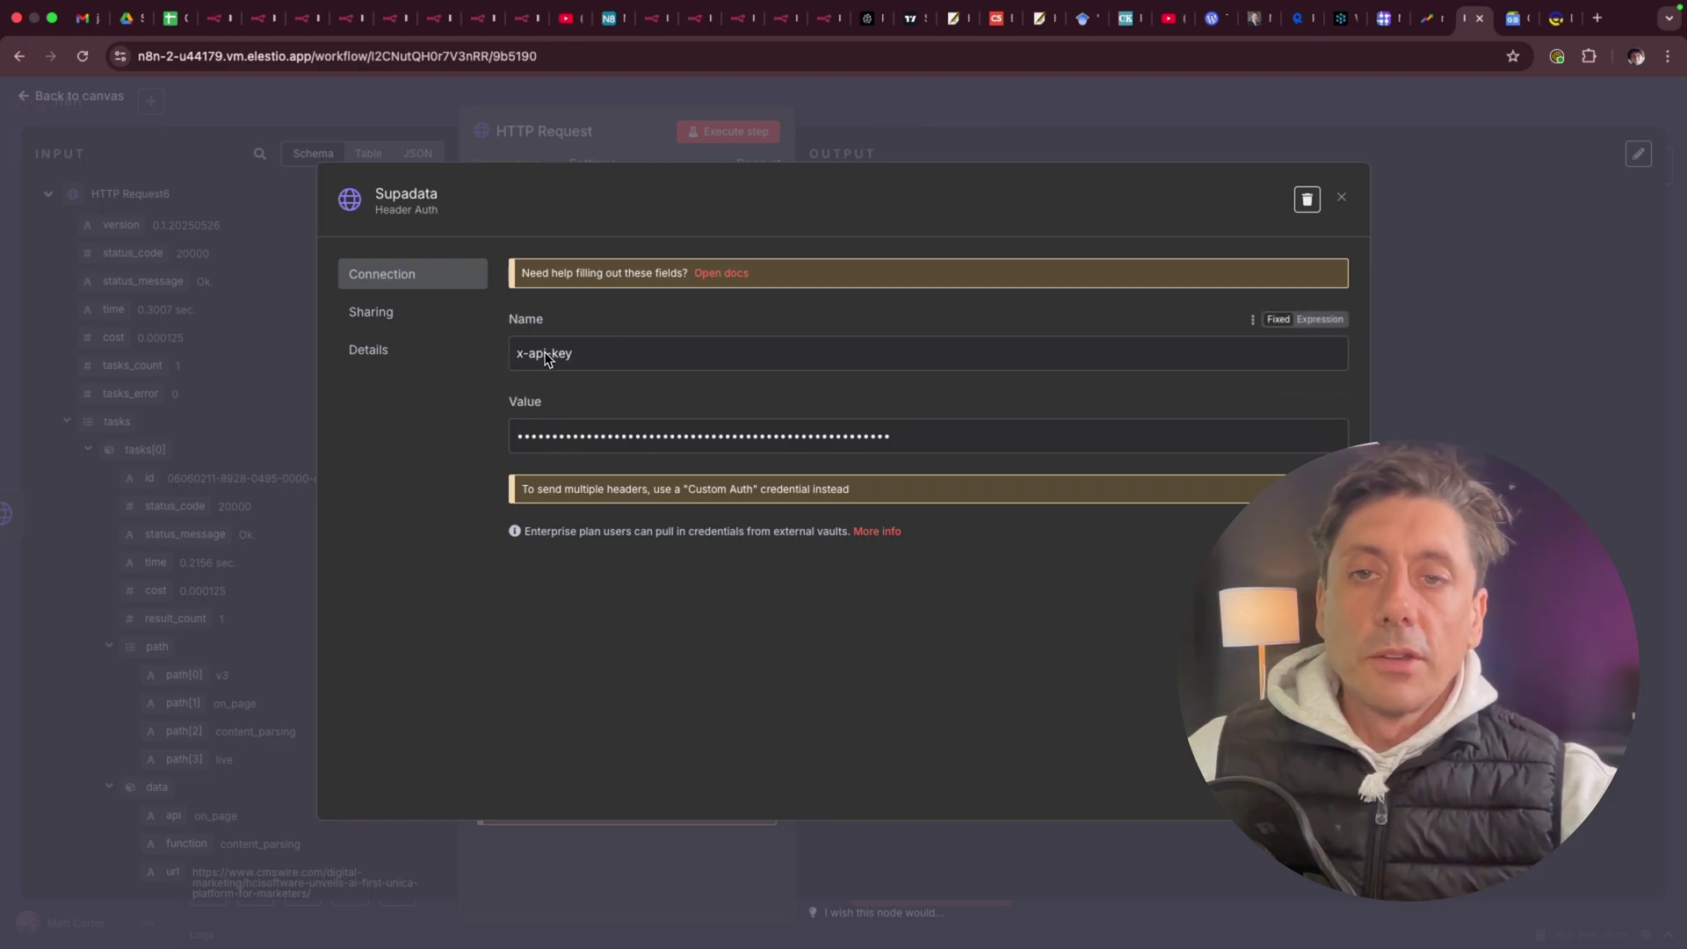
{"action": "left_click", "coordinate": [1340, 198]}
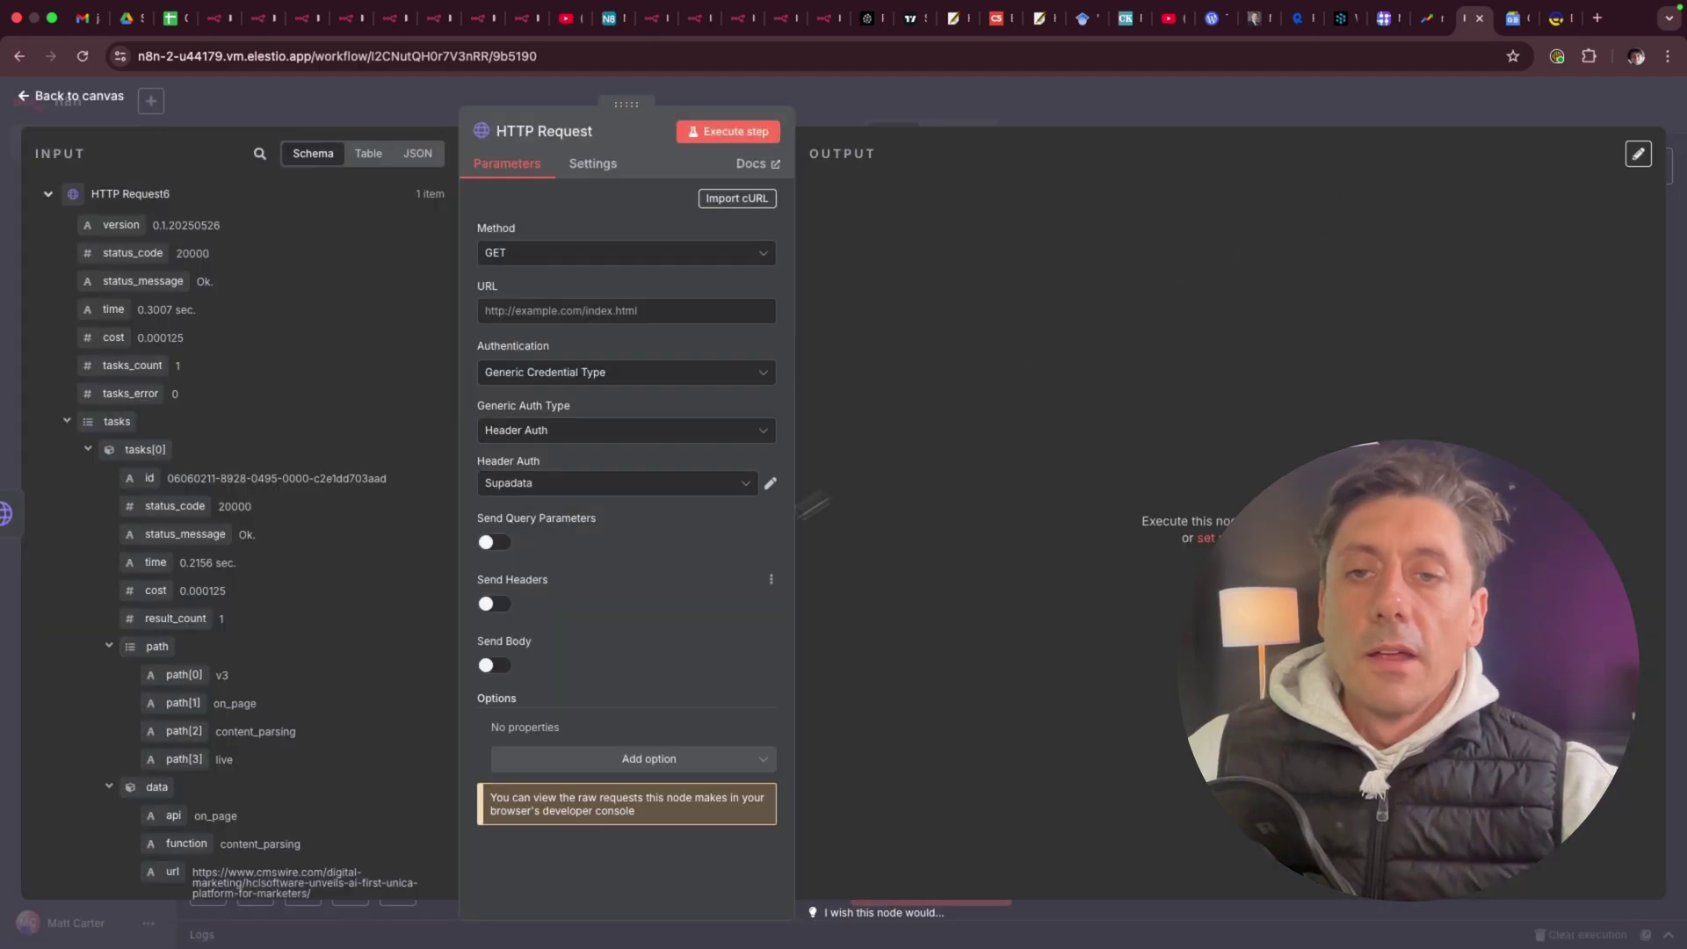
{"action": "left_click", "coordinate": [746, 489]}
{"action": "scroll", "coordinate": [689, 606], "scroll_direction": "up", "scroll_amount": 5}
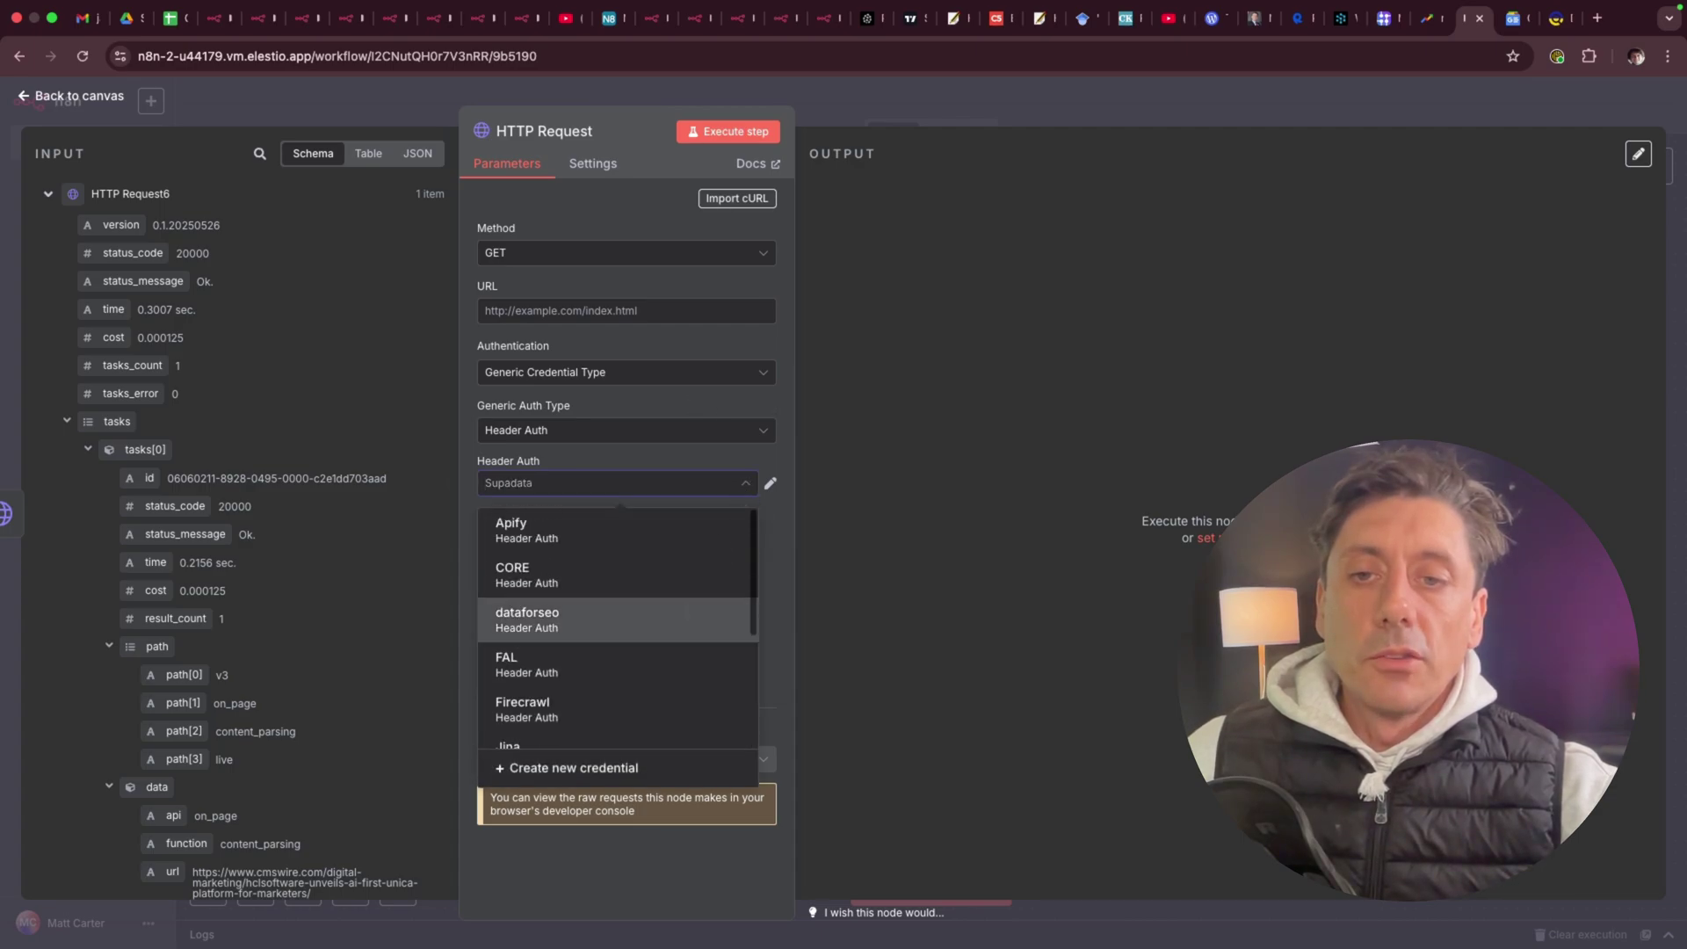
{"action": "scroll", "coordinate": [615, 607], "scroll_direction": "down", "scroll_amount": 5}
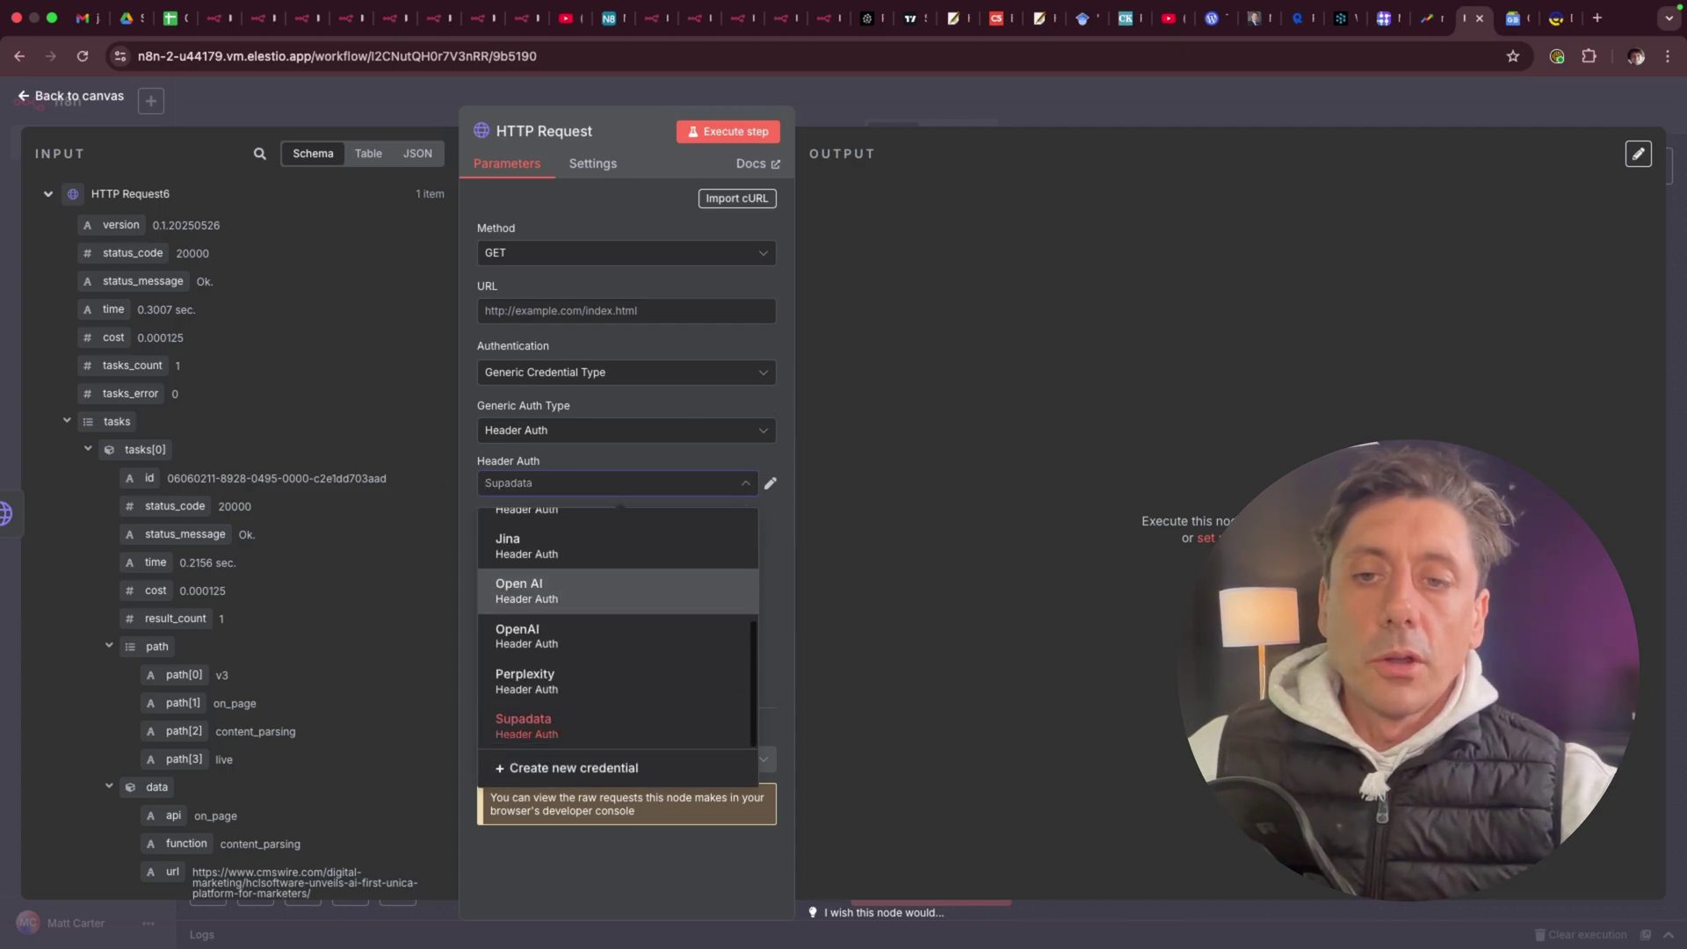
{"action": "scroll", "coordinate": [615, 606], "scroll_direction": "up", "scroll_amount": 5}
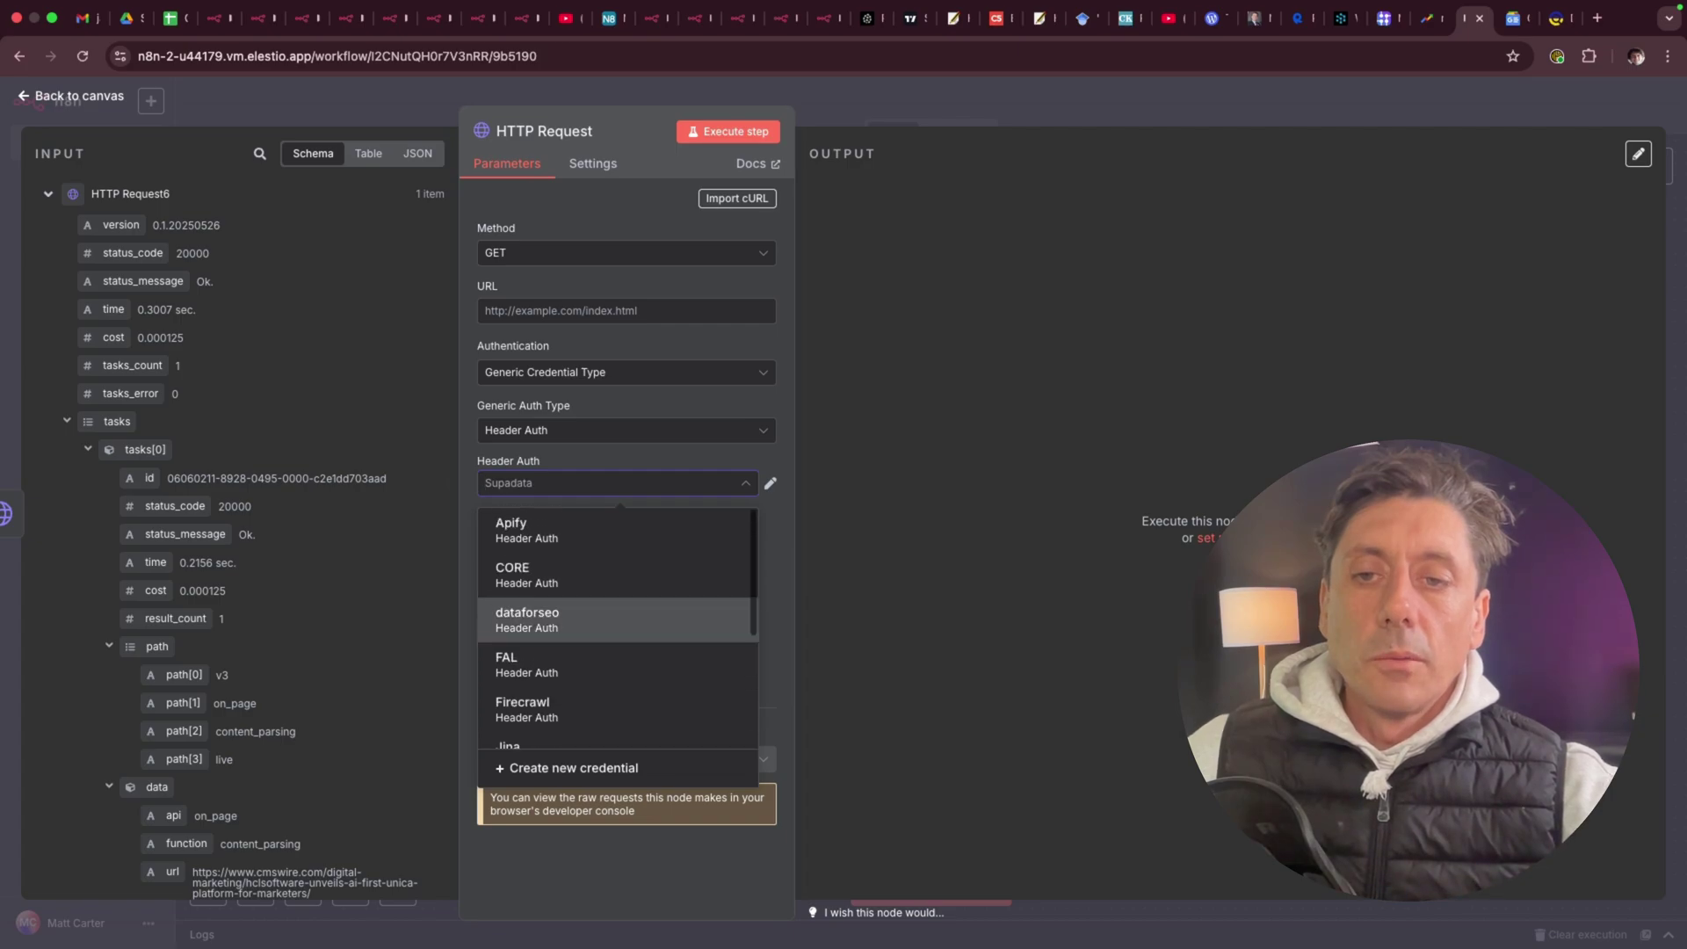
{"action": "scroll", "coordinate": [615, 606], "scroll_direction": "down", "scroll_amount": 5}
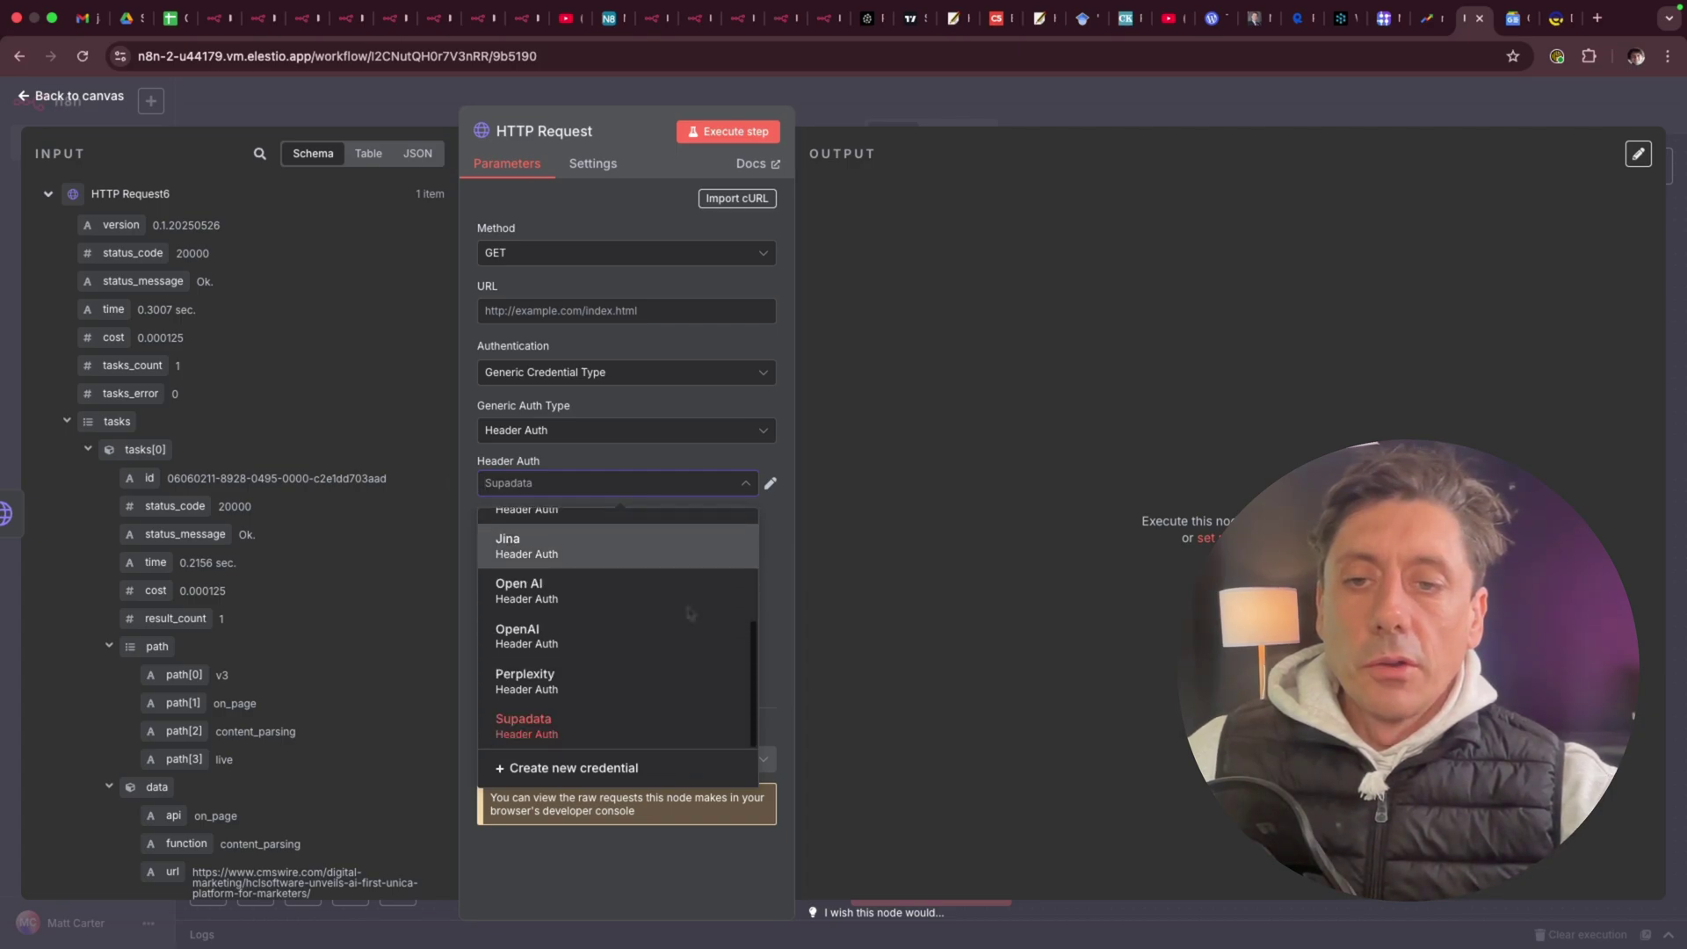
{"action": "scroll", "coordinate": [691, 615], "scroll_direction": "up", "scroll_amount": 5}
{"action": "left_click", "coordinate": [784, 537]}
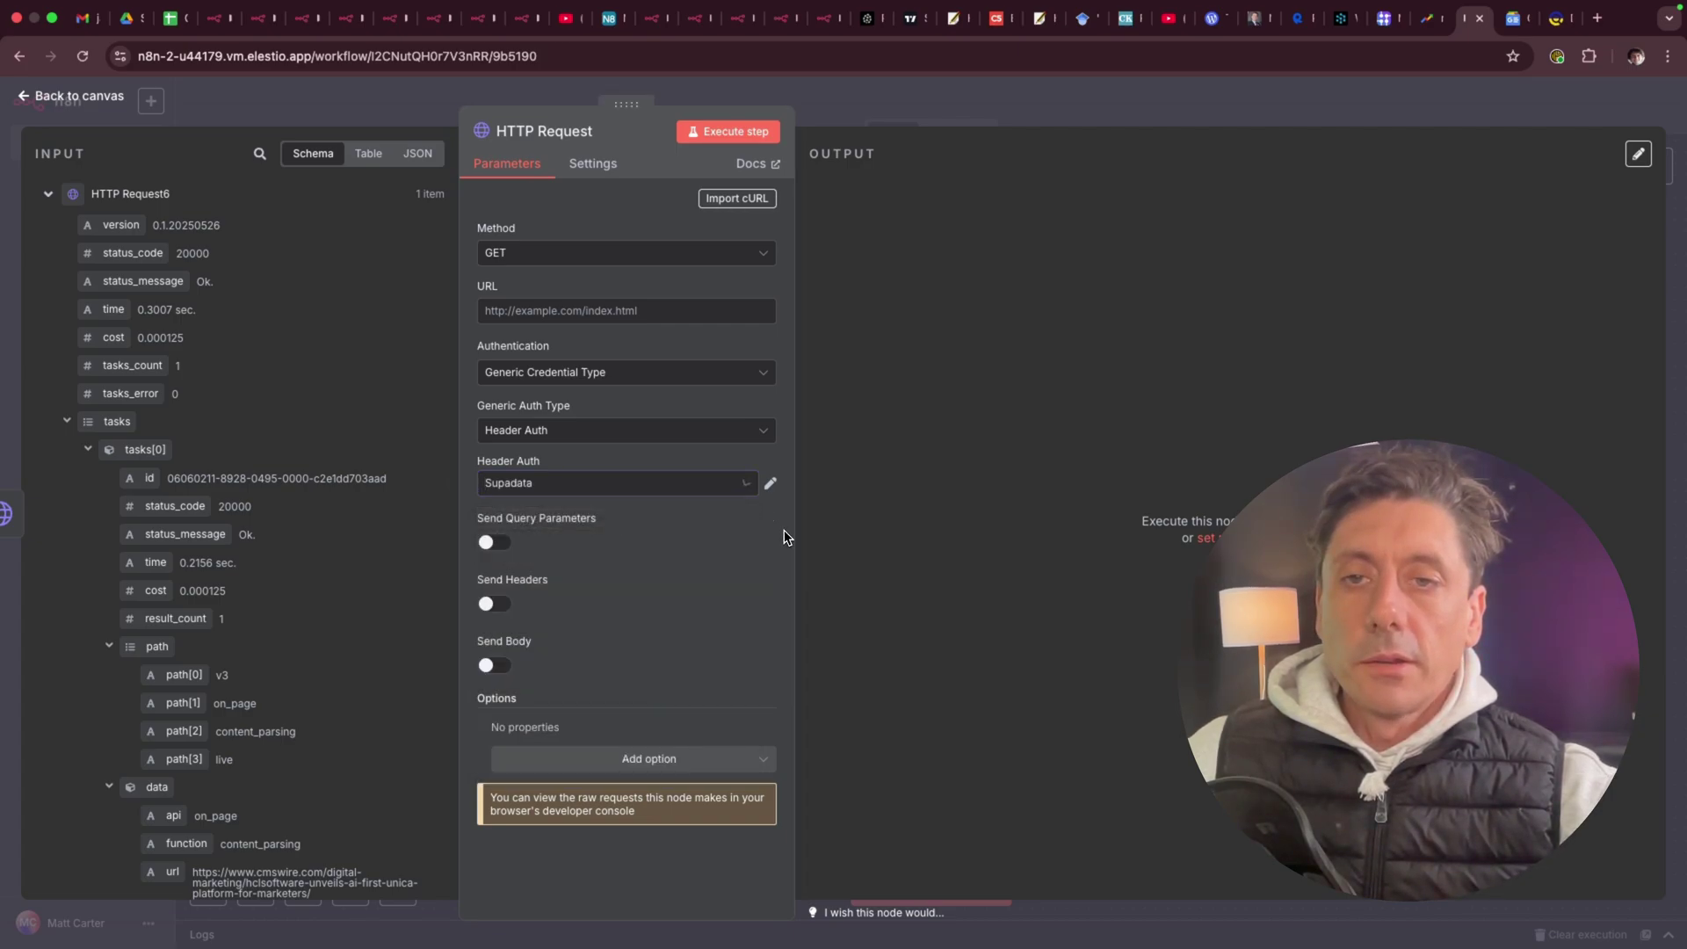
{"action": "left_click", "coordinate": [79, 96]}
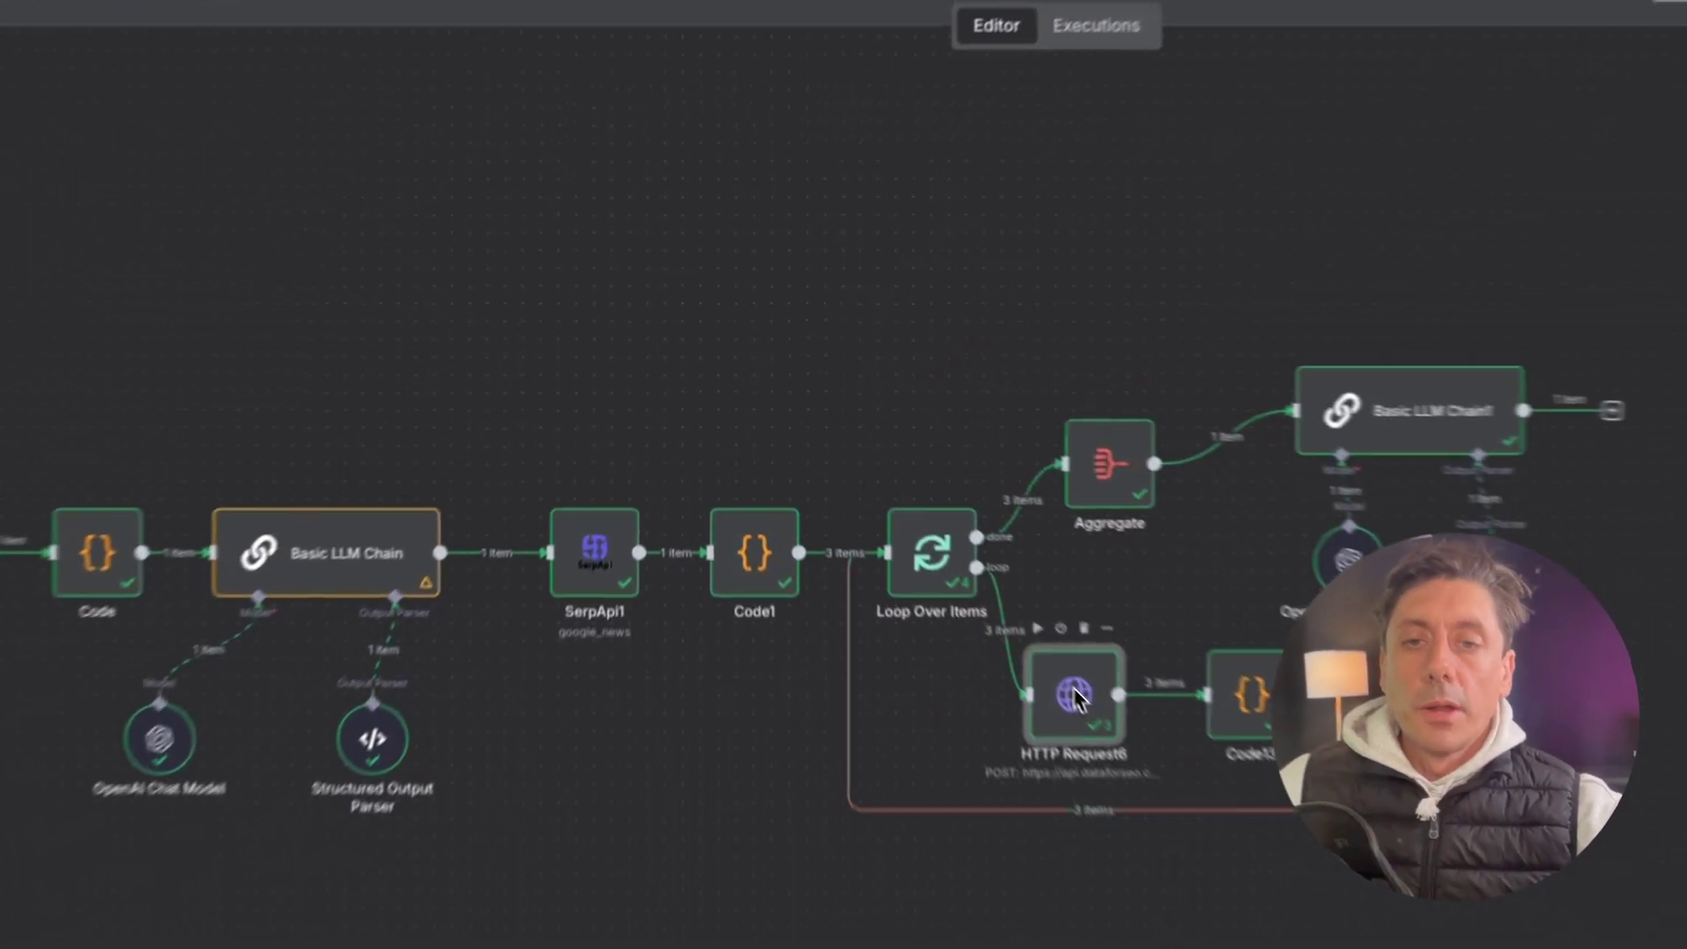
Examine the HTTP Request6 node's endpoint URL in the expanded editor and close the editor without changing the URL.
{"action": "double_click", "coordinate": [1076, 699]}
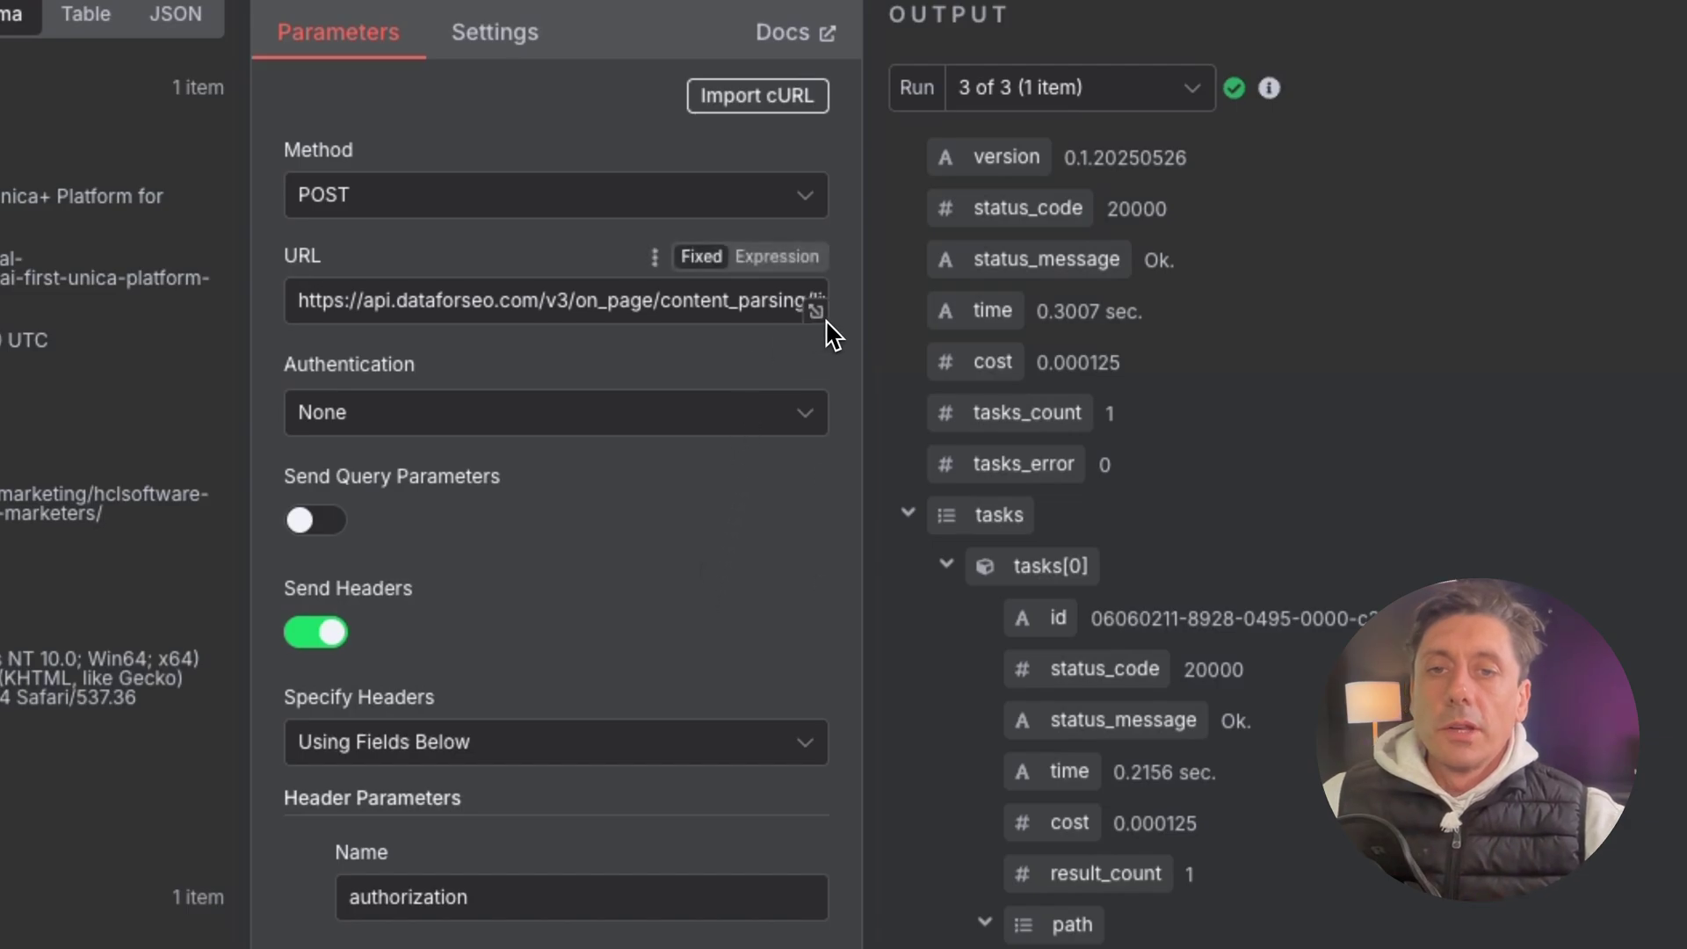
{"action": "left_click", "coordinate": [817, 312]}
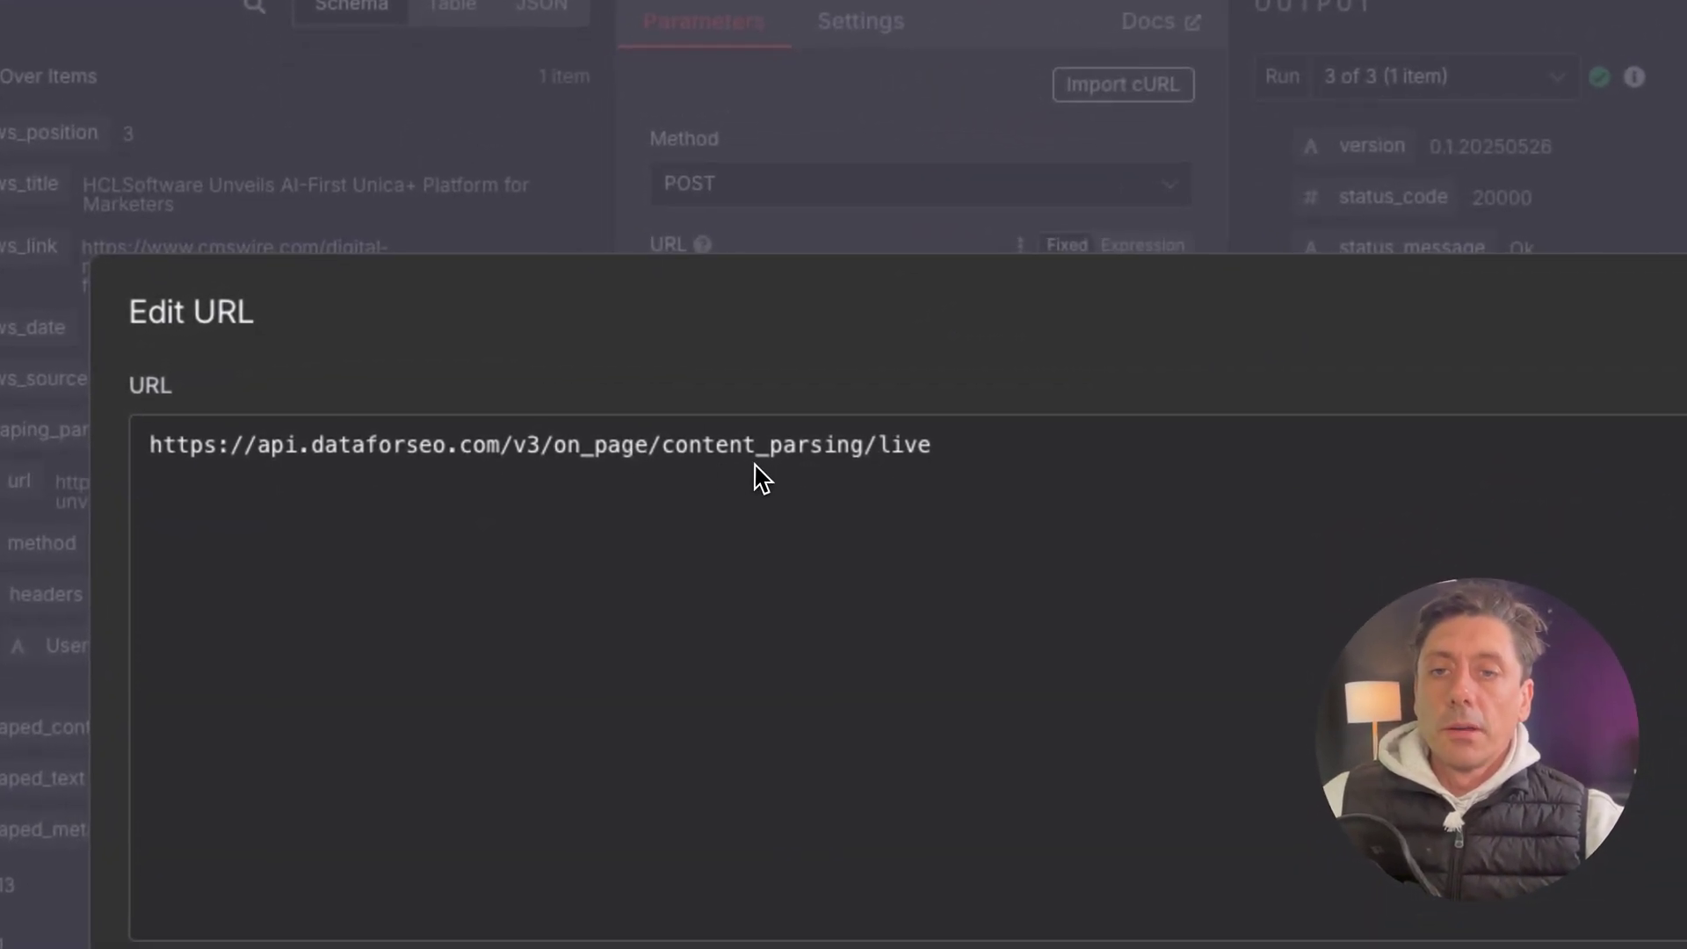
{"action": "left_click_drag", "start_coordinate": [940, 452], "coordinate": [136, 455]}
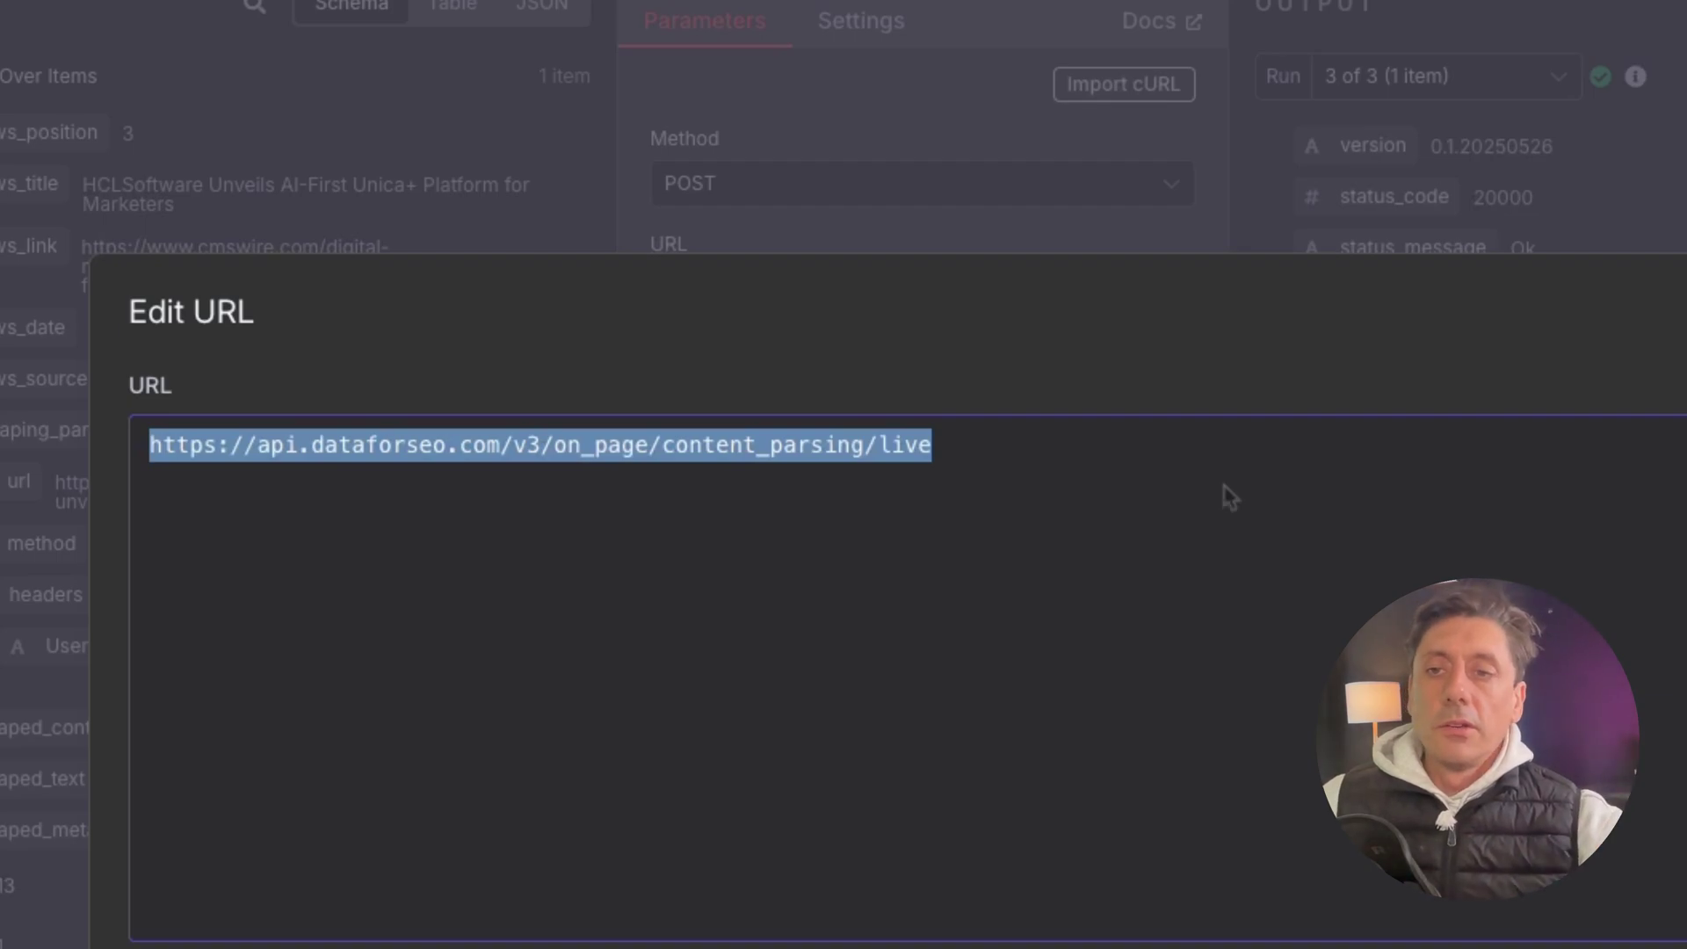
{"action": "key", "text": "Escape"}
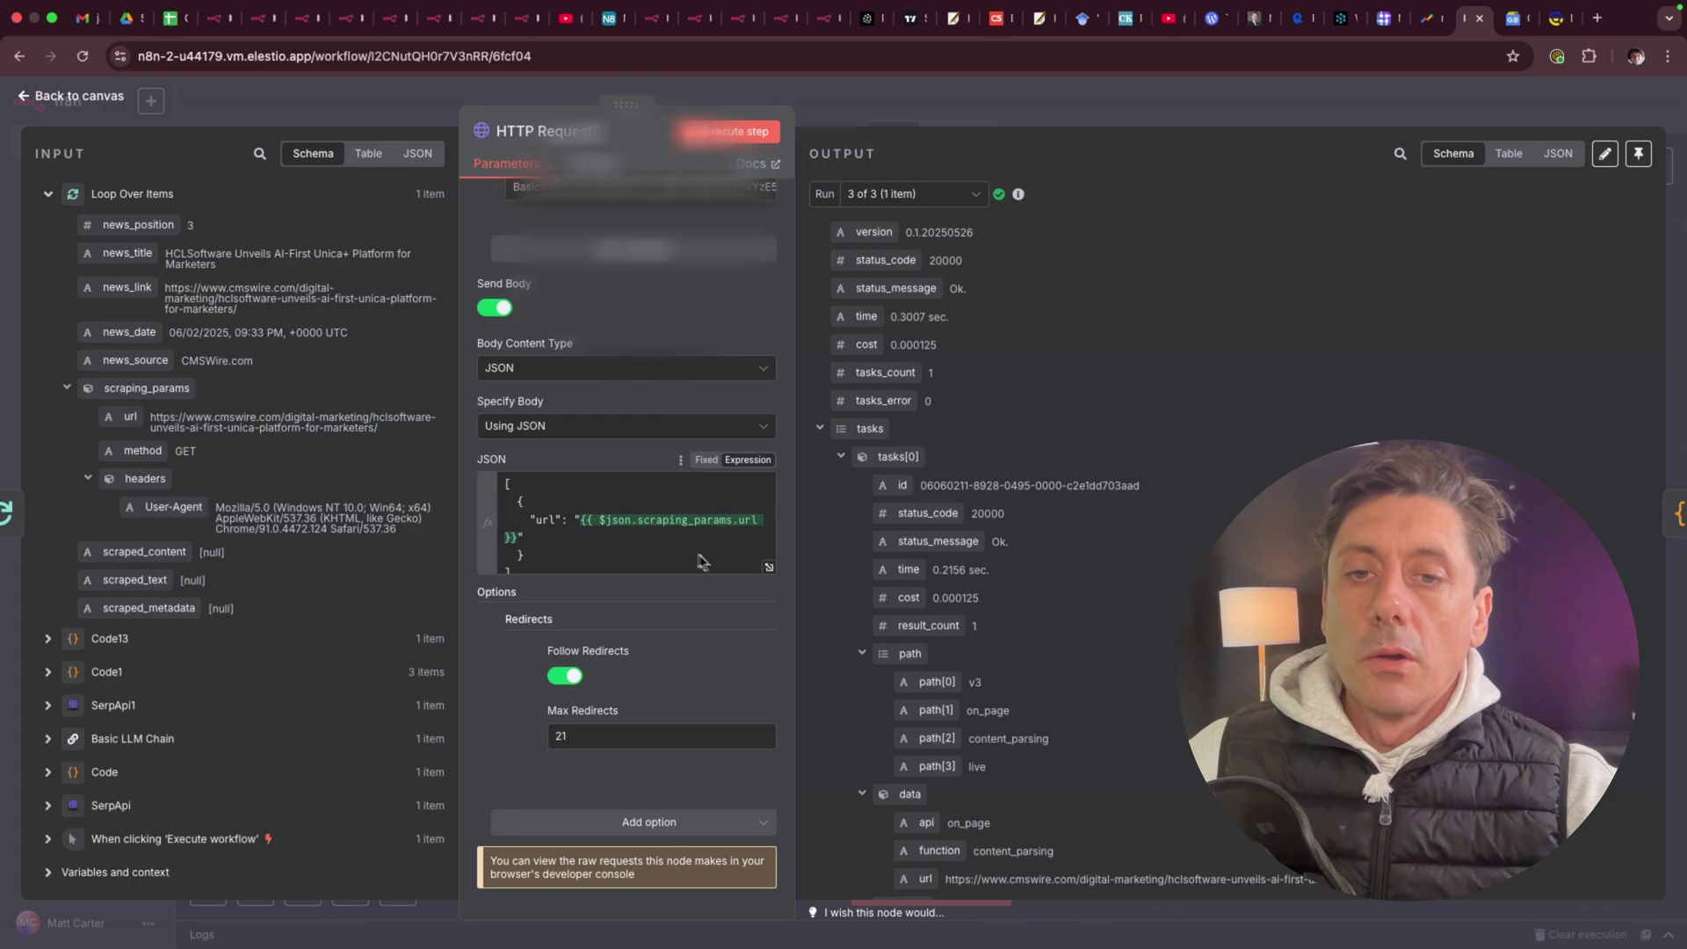
Insert the news_link field from Loop Over Items into HTTP Request6's JSON body expression, two lines below the closing bracket.
{"action": "left_click", "coordinate": [766, 569]}
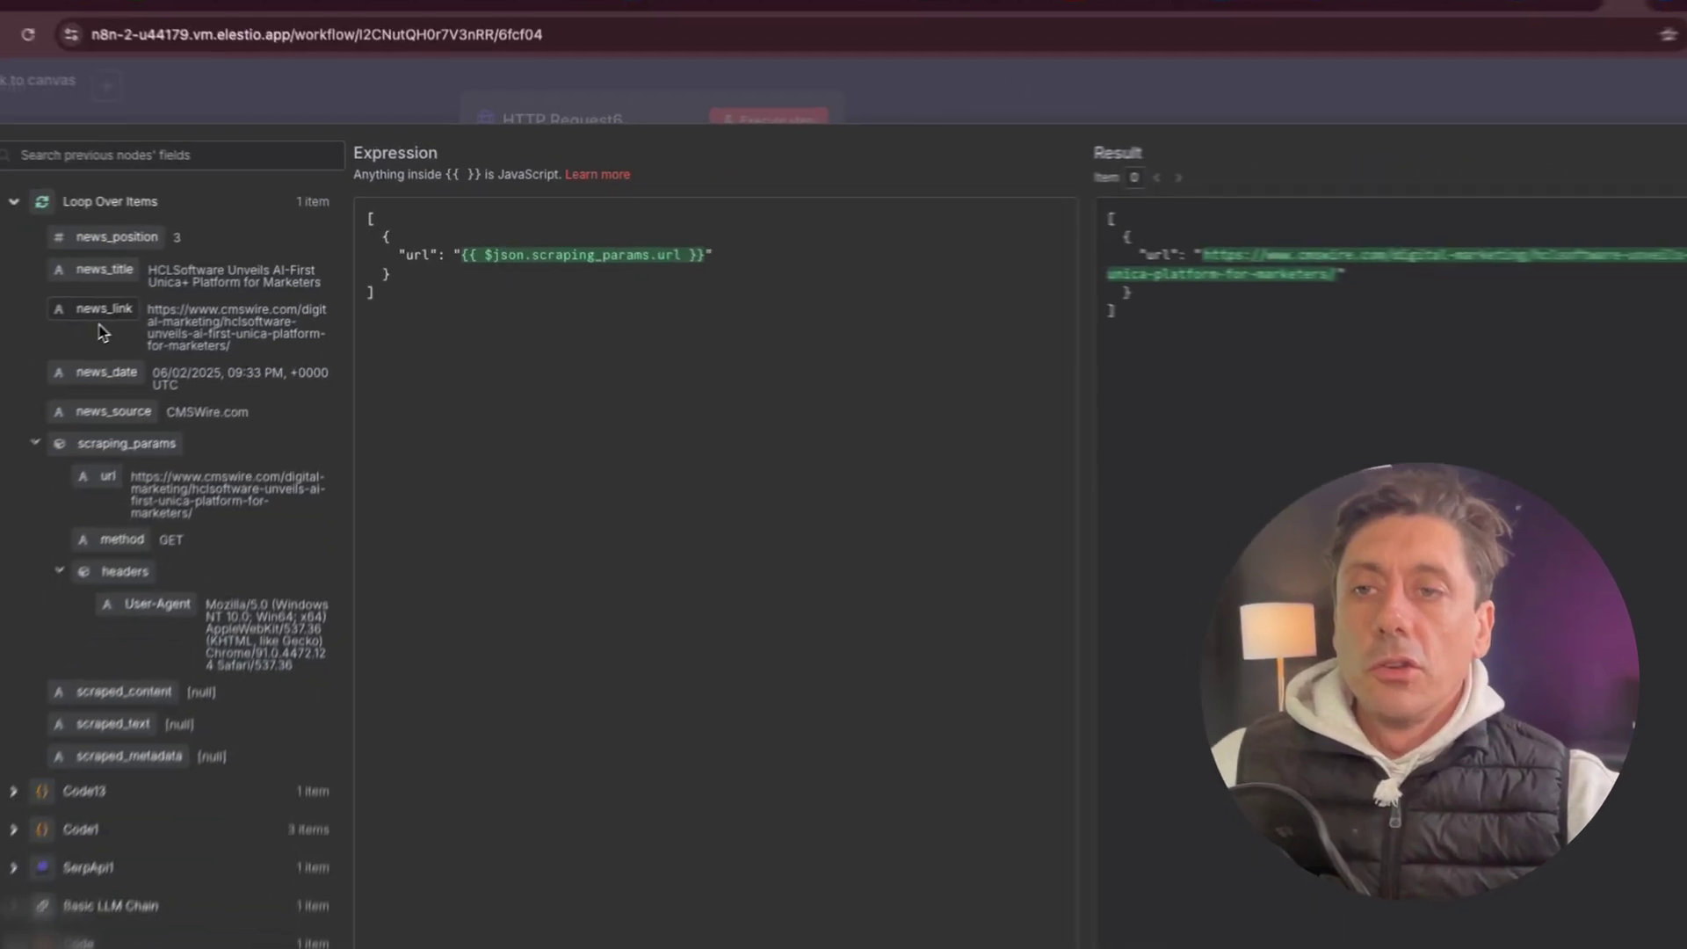
{"action": "left_click_drag", "start_coordinate": [0, 370], "coordinate": [425, 330]}
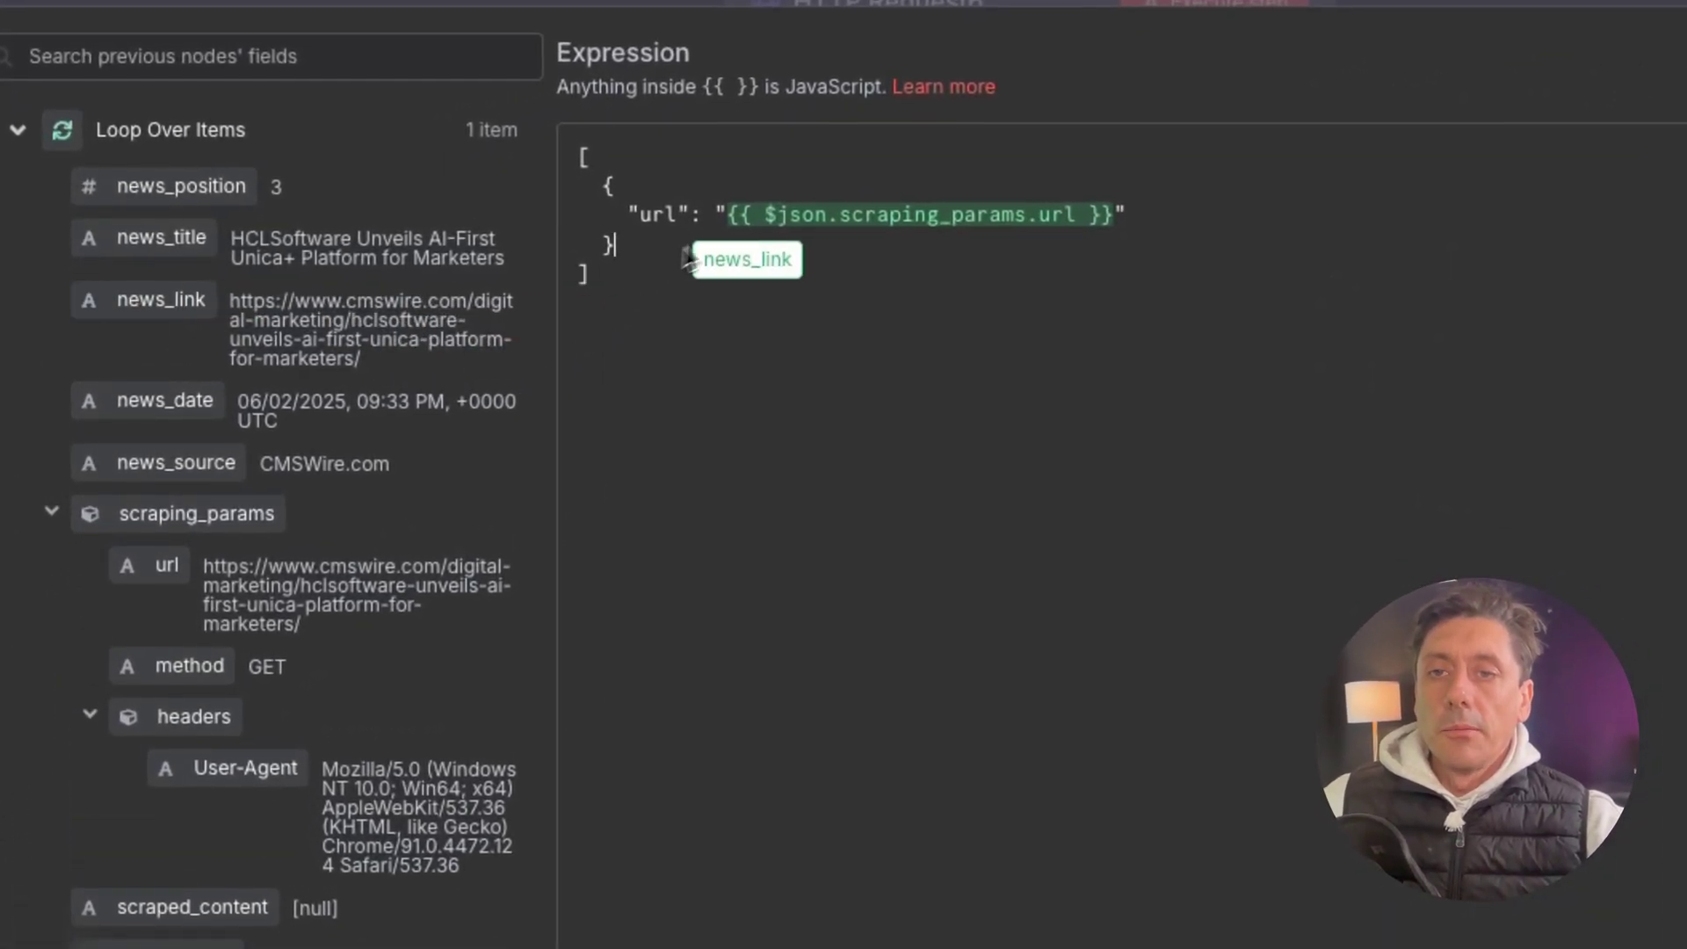
{"action": "left_click_drag", "start_coordinate": [688, 257], "coordinate": [706, 347]}
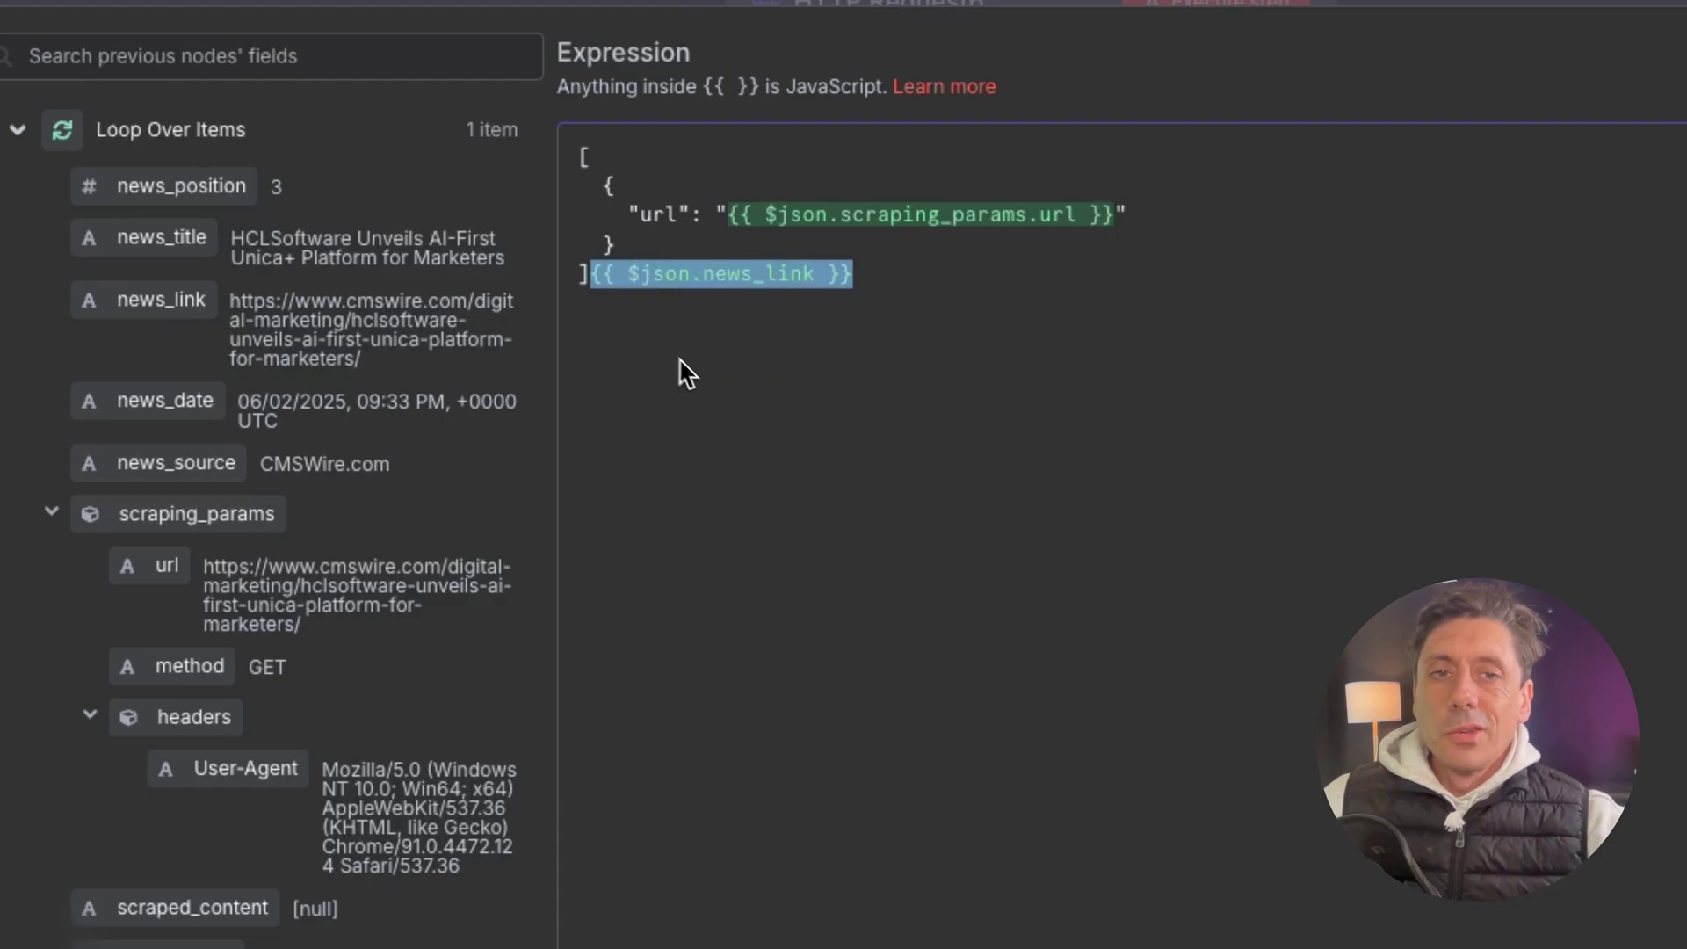
{"action": "left_click", "coordinate": [593, 278]}
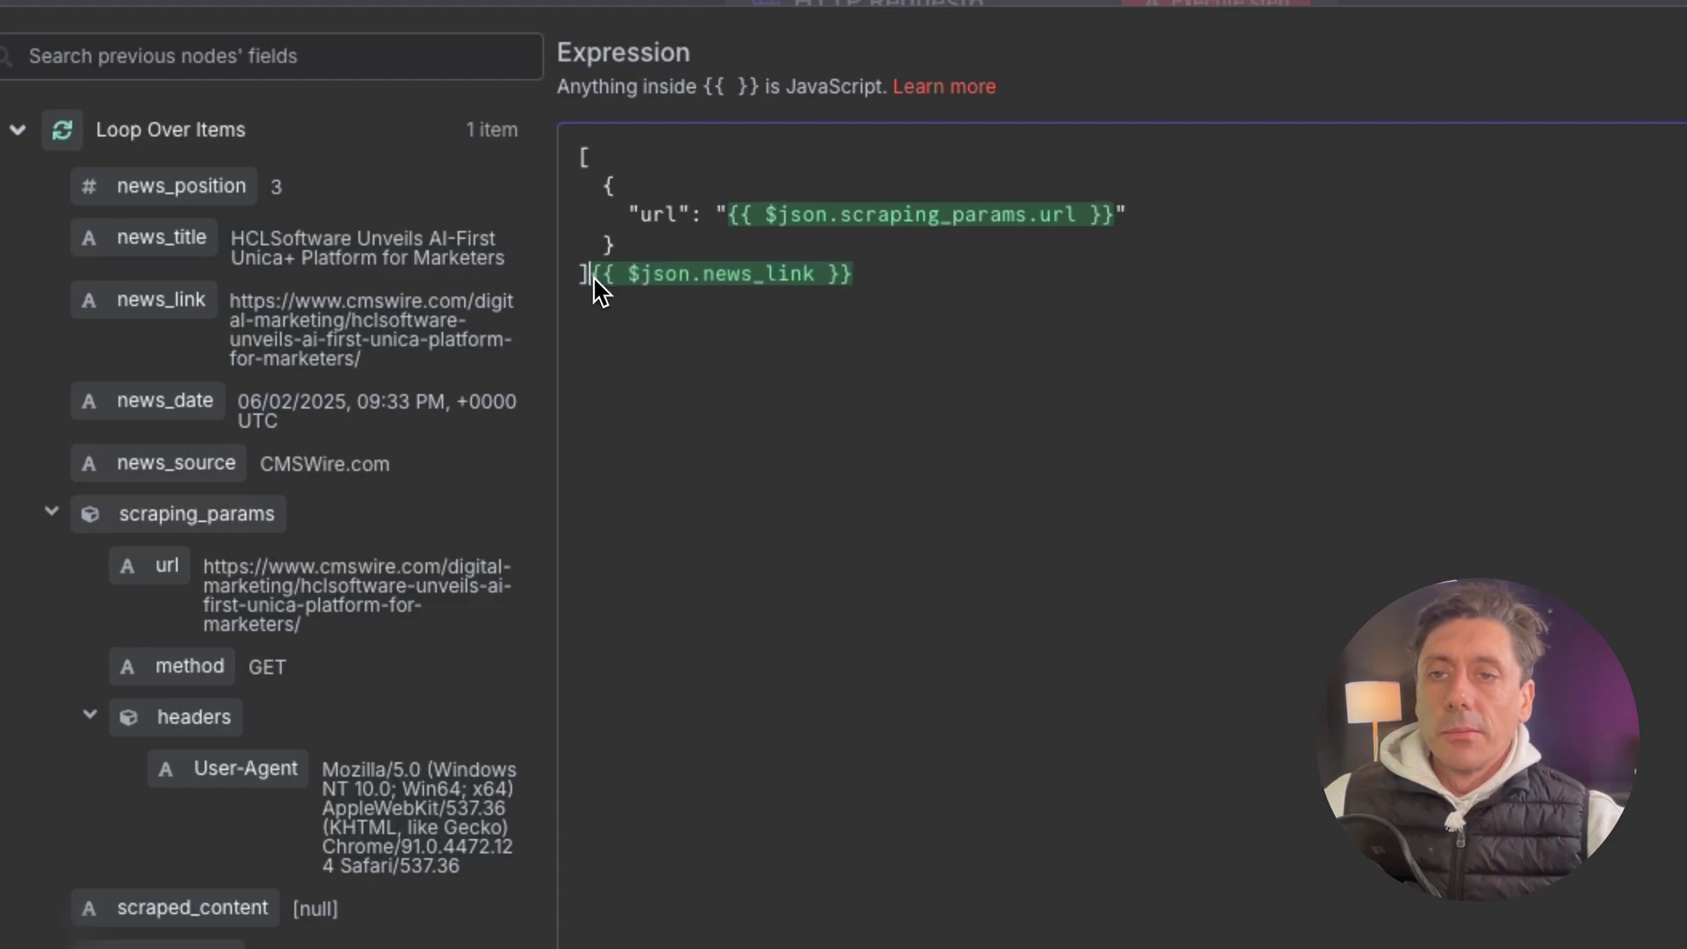
{"action": "key", "text": "Return"}
{"action": "key", "text": "Return"}
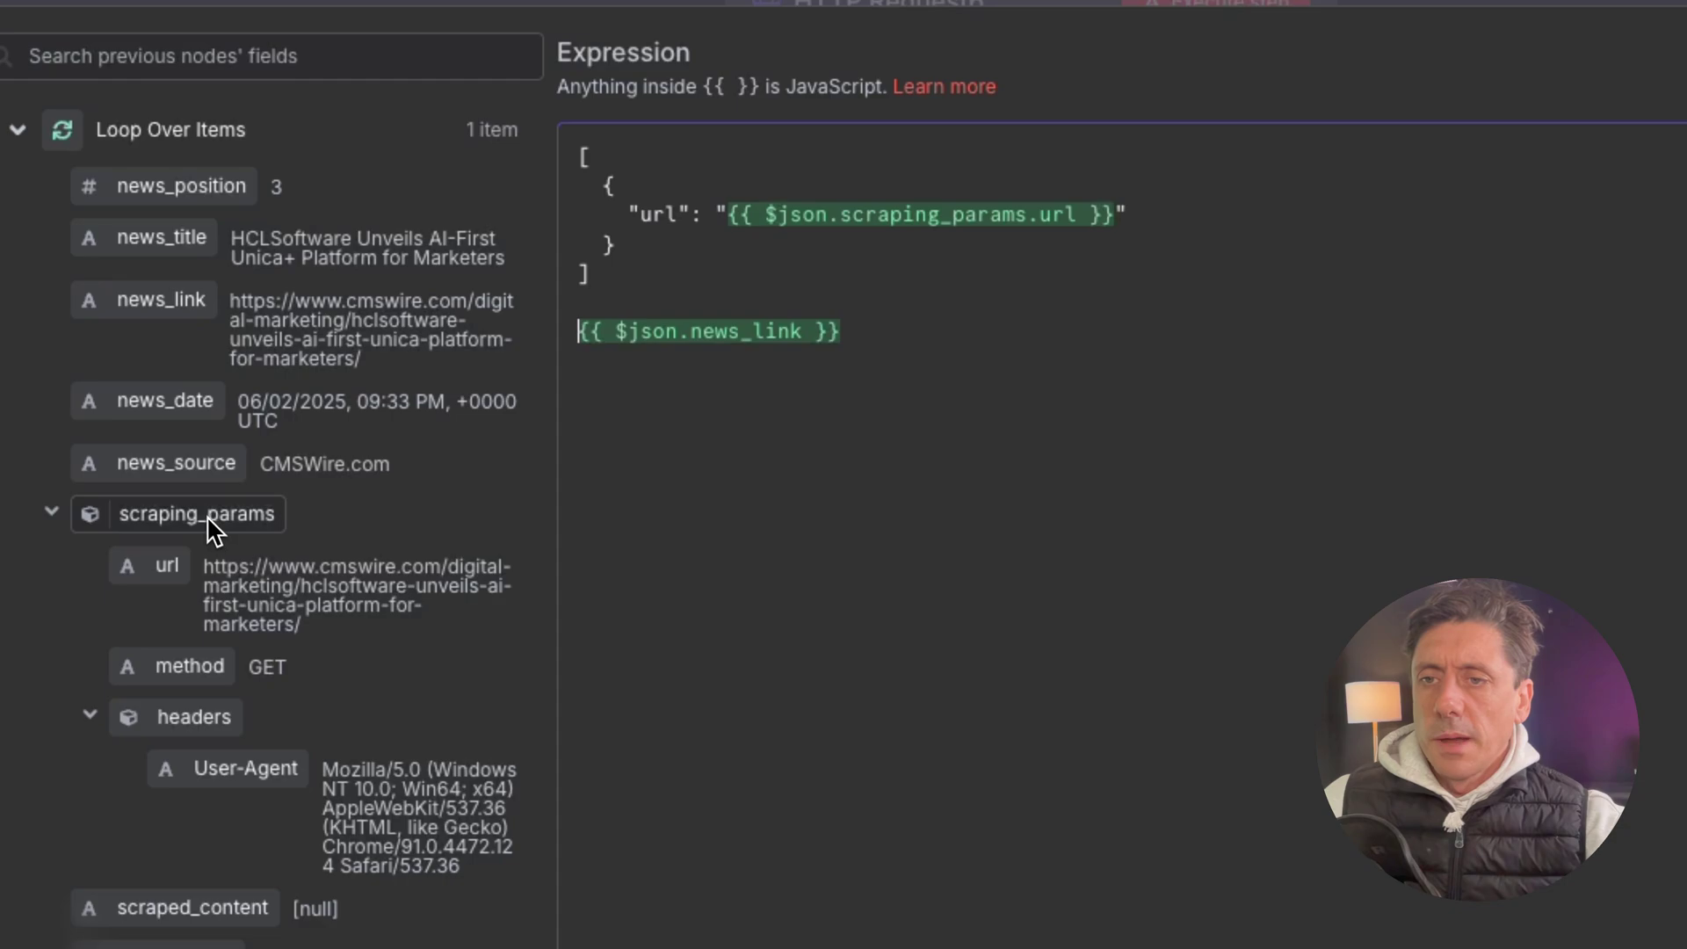
{"action": "mouse_move", "coordinate": [166, 569]}
{"action": "left_mouse_down"}
{"action": "mouse_move", "coordinate": [297, 571]}
{"action": "mouse_move", "coordinate": [146, 591]}
{"action": "left_mouse_up"}
Move the {{ $json.news_link }} expression into the JSON body's url value, replacing {{ $json.scraping_params.url }}, and return to the canvas.
{"action": "left_click_drag", "start_coordinate": [844, 334], "coordinate": [574, 334]}
{"action": "key", "text": "ctrl+c"}
{"action": "key", "text": "BackSpace"}
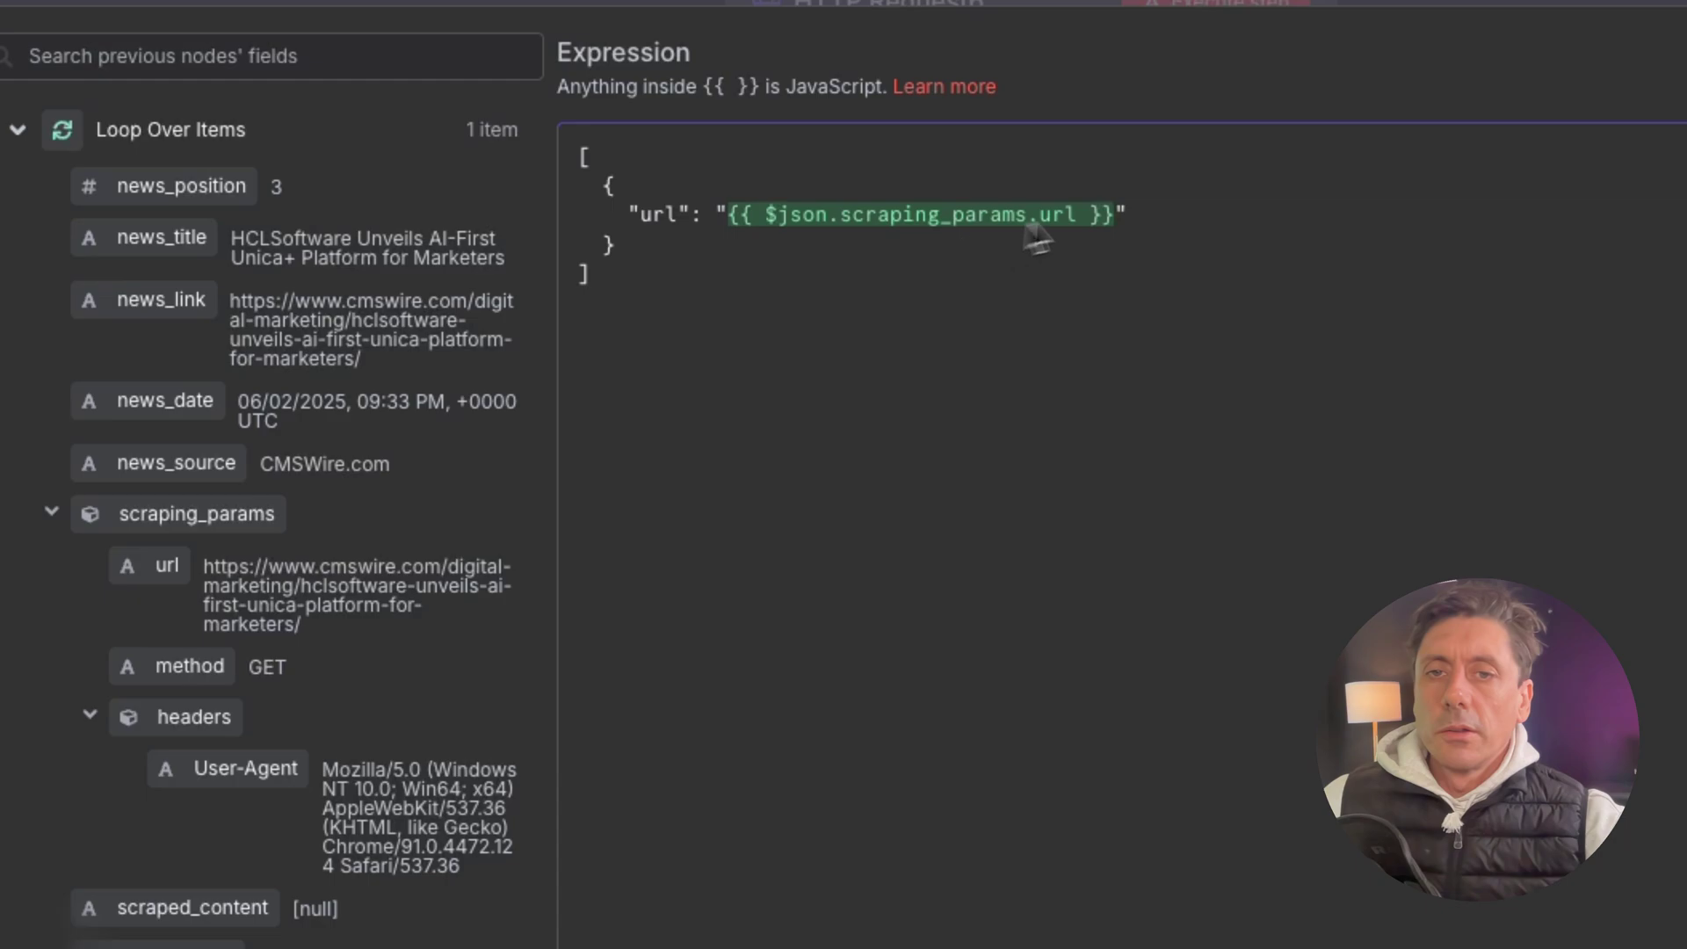
{"action": "left_click_drag", "start_coordinate": [1116, 216], "coordinate": [746, 216]}
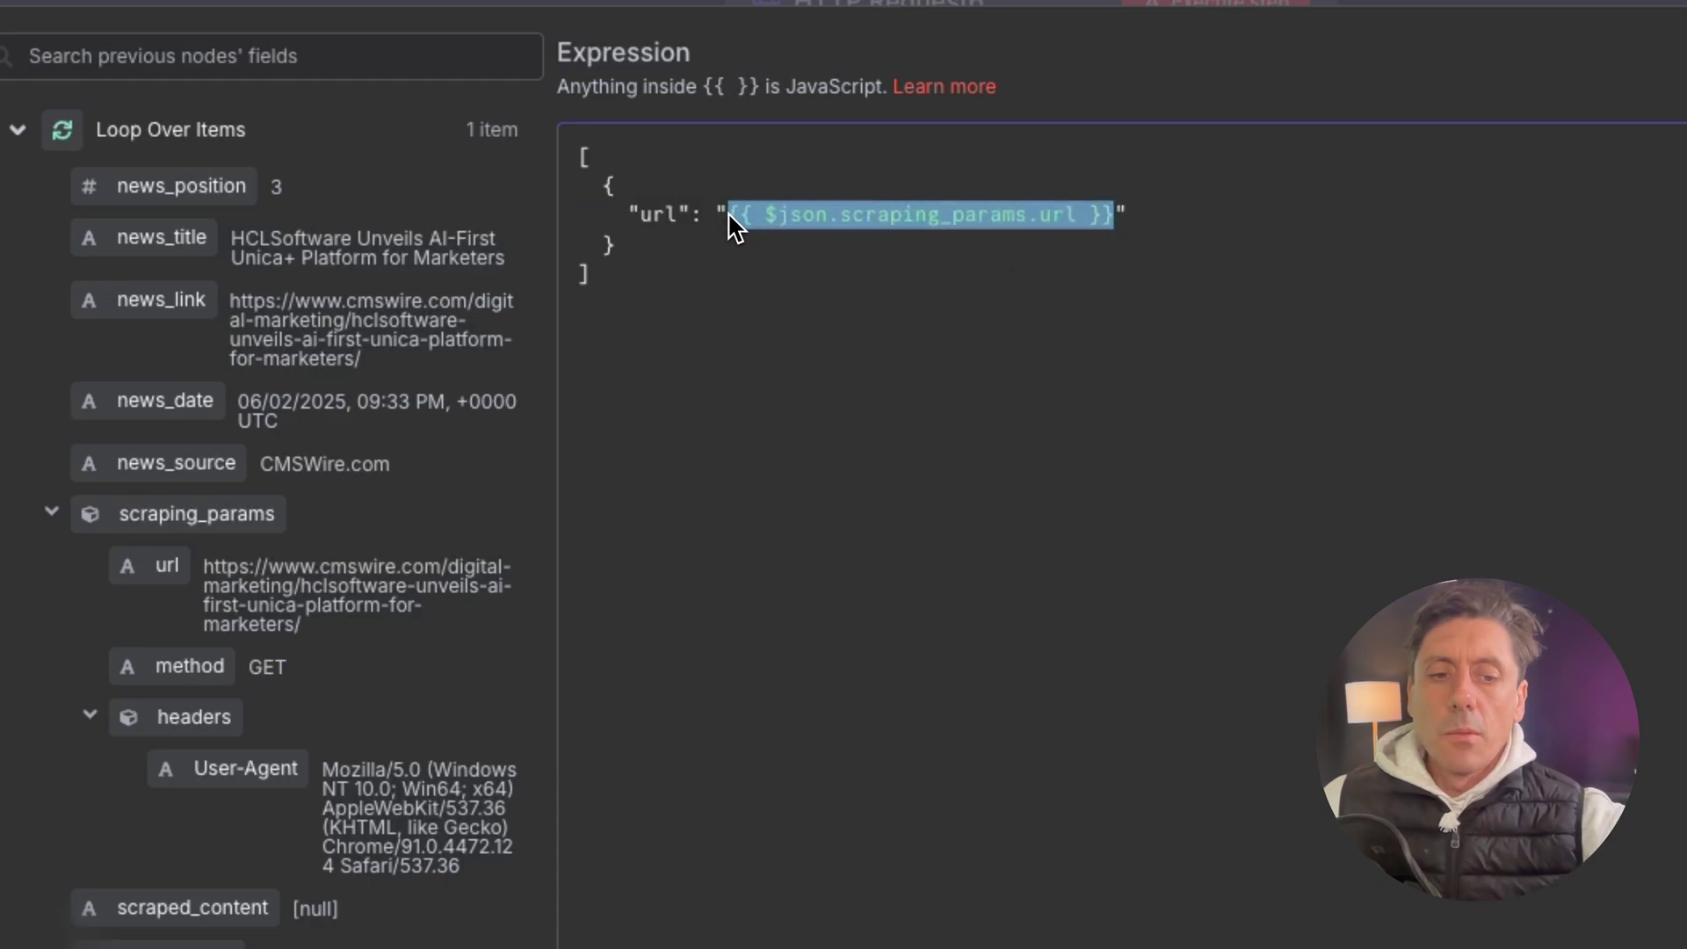
{"action": "key", "text": "BackSpace"}
{"action": "key", "text": "ctrl+v"}
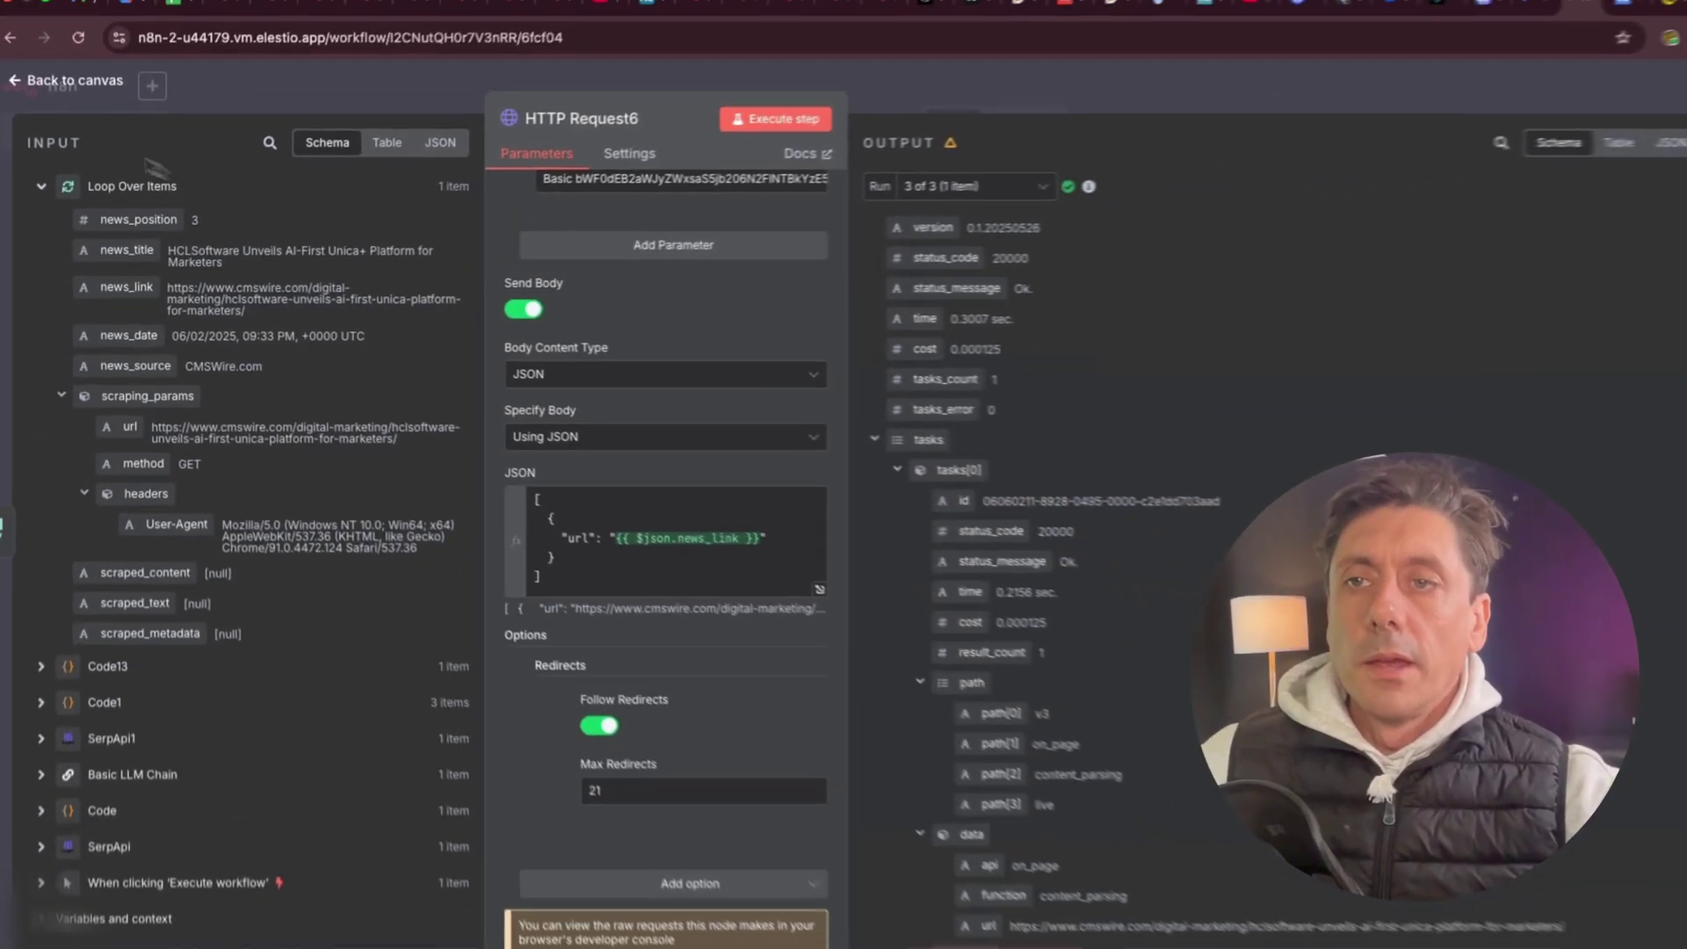
{"action": "left_click", "coordinate": [74, 97]}
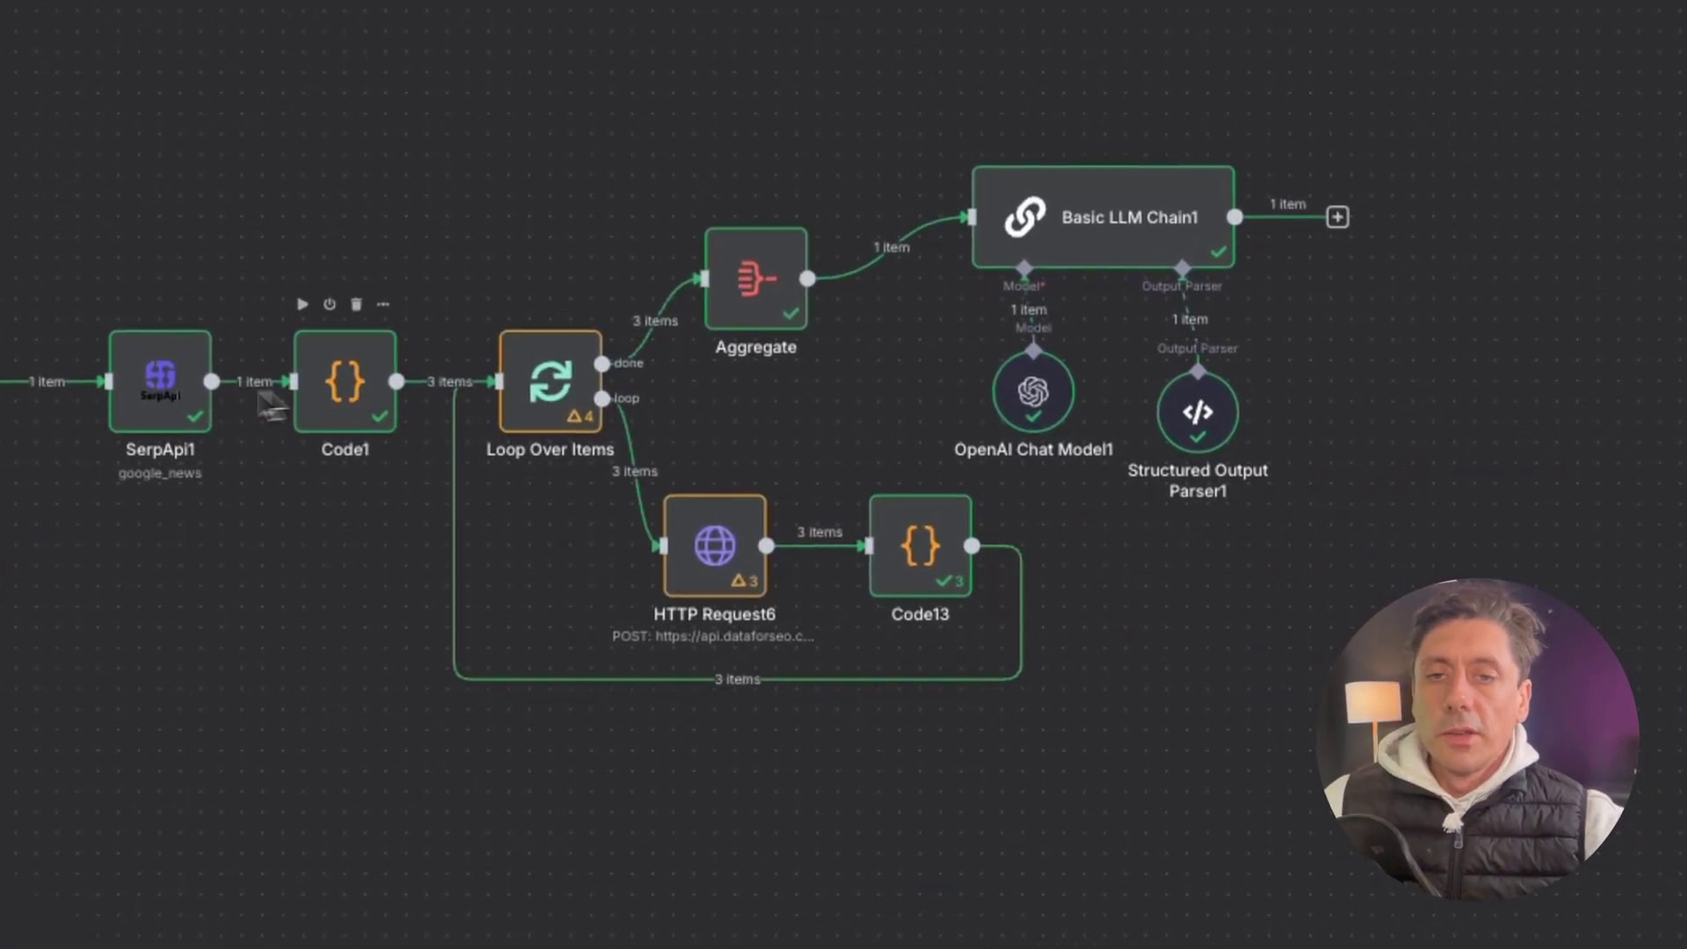
Shift the SerpApi1 and Code1 nodes farther away from the Loop Over Items node.
{"action": "left_click_drag", "start_coordinate": [163, 406], "coordinate": [101, 405]}
{"action": "left_click_drag", "start_coordinate": [353, 395], "coordinate": [291, 395]}
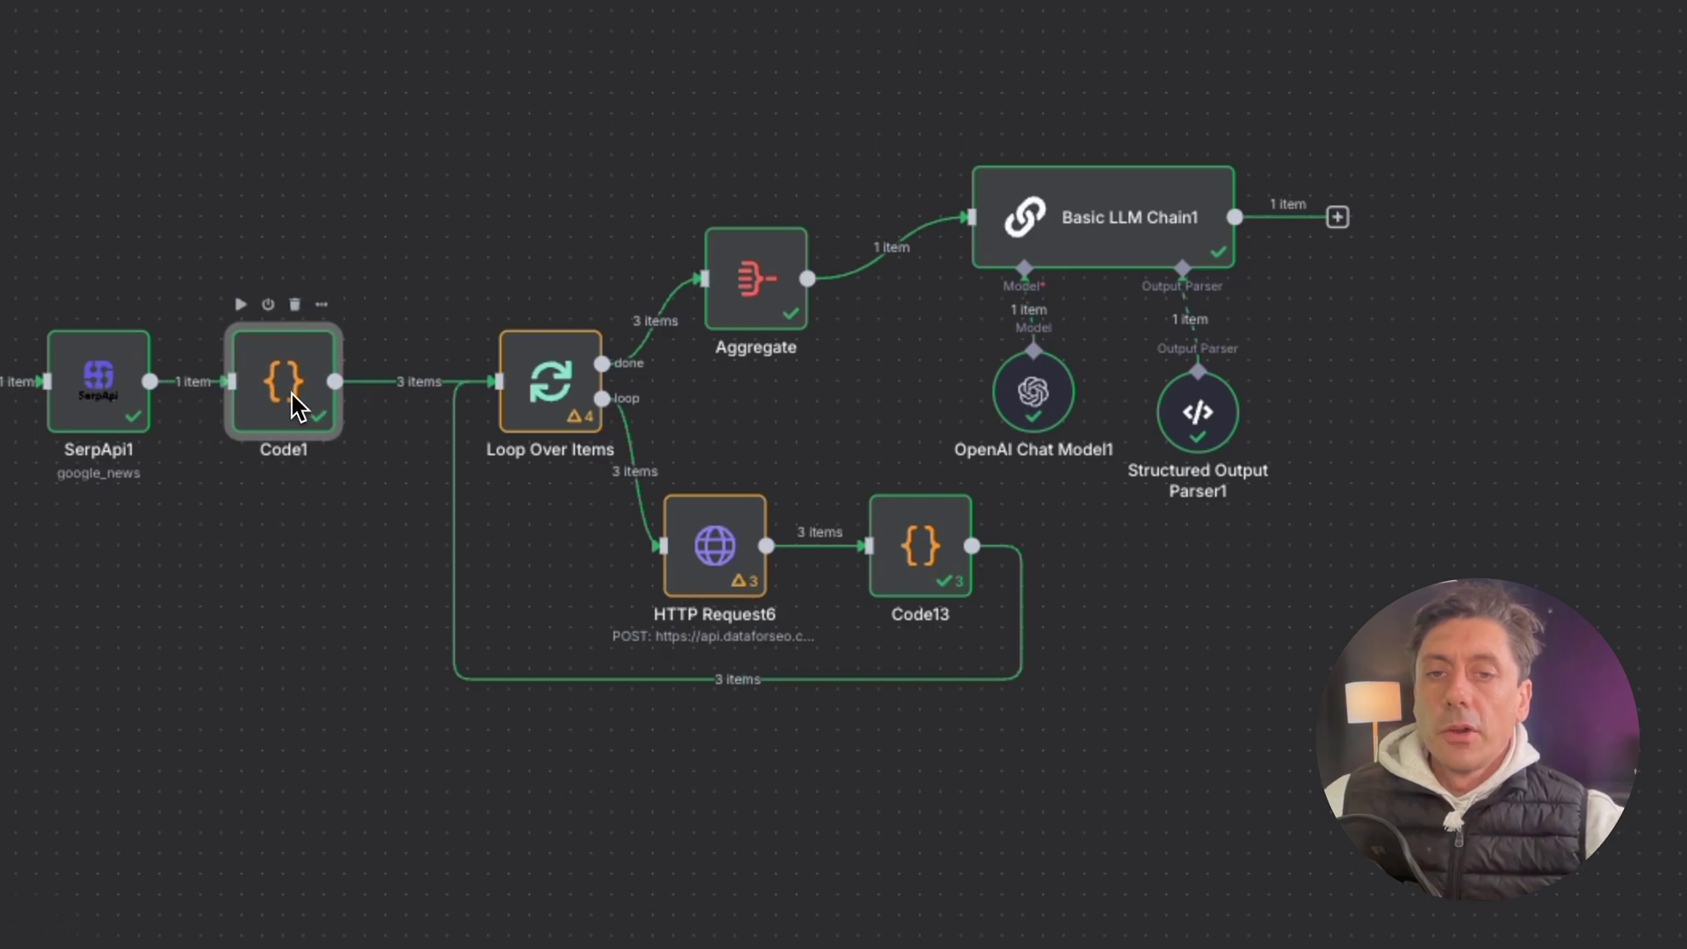
{"action": "double_click", "coordinate": [292, 404]}
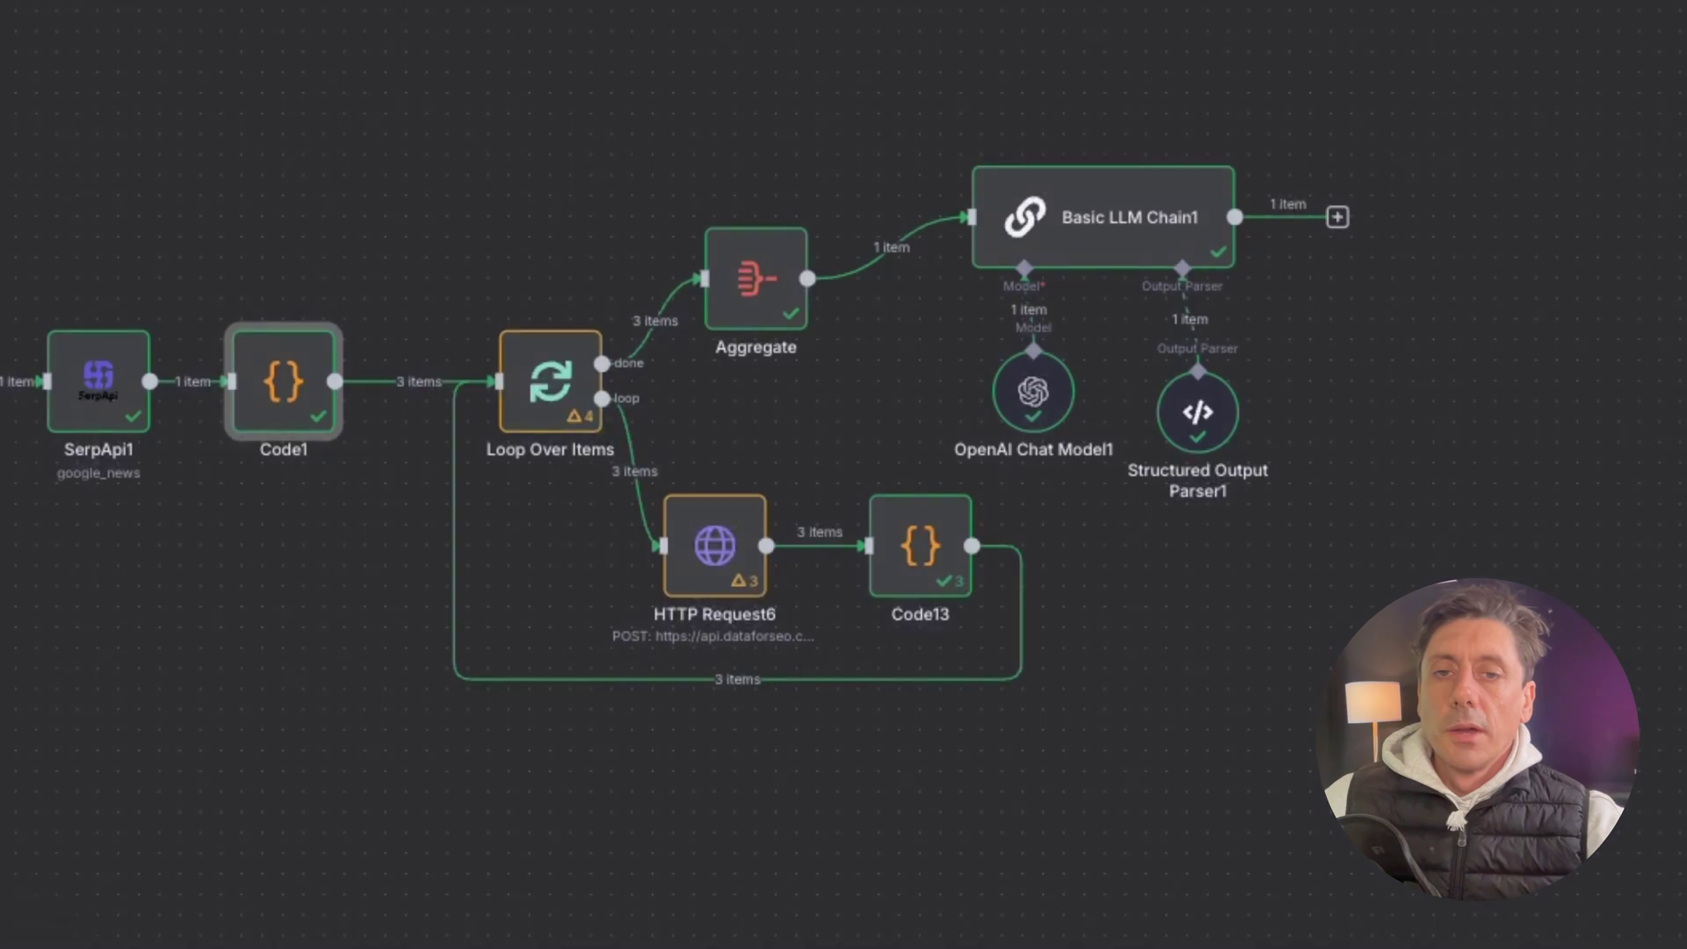
{"action": "mouse_move", "coordinate": [413, 406]}
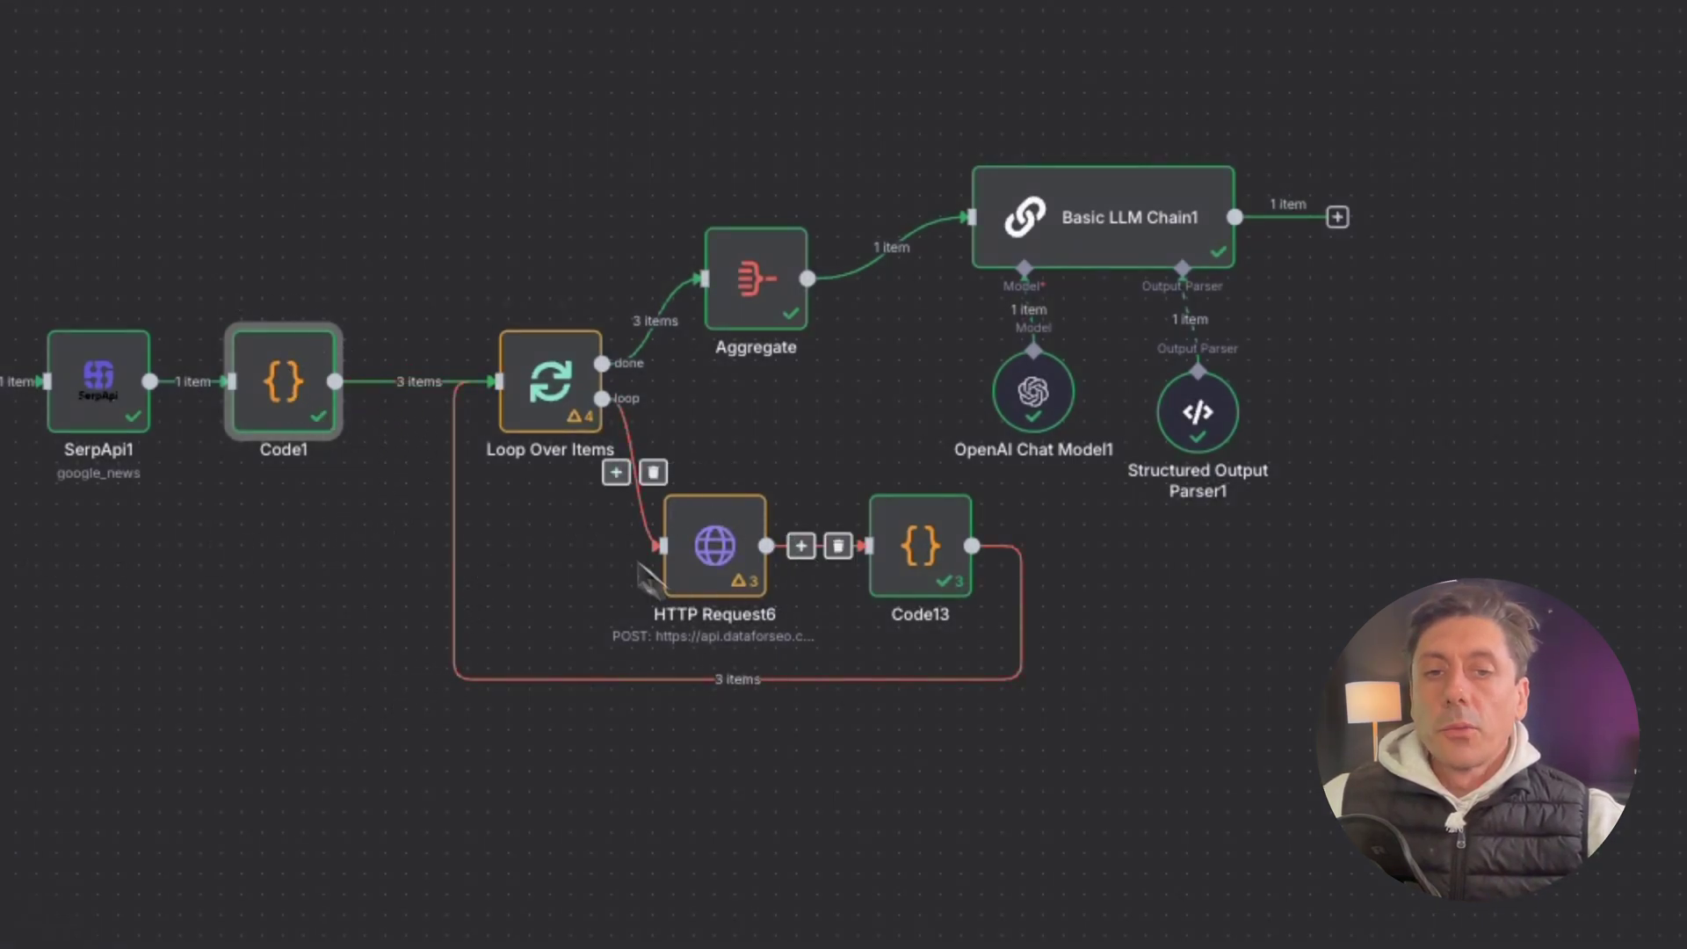
{"action": "left_click", "coordinate": [271, 667]}
{"action": "mouse_move", "coordinate": [712, 580]}
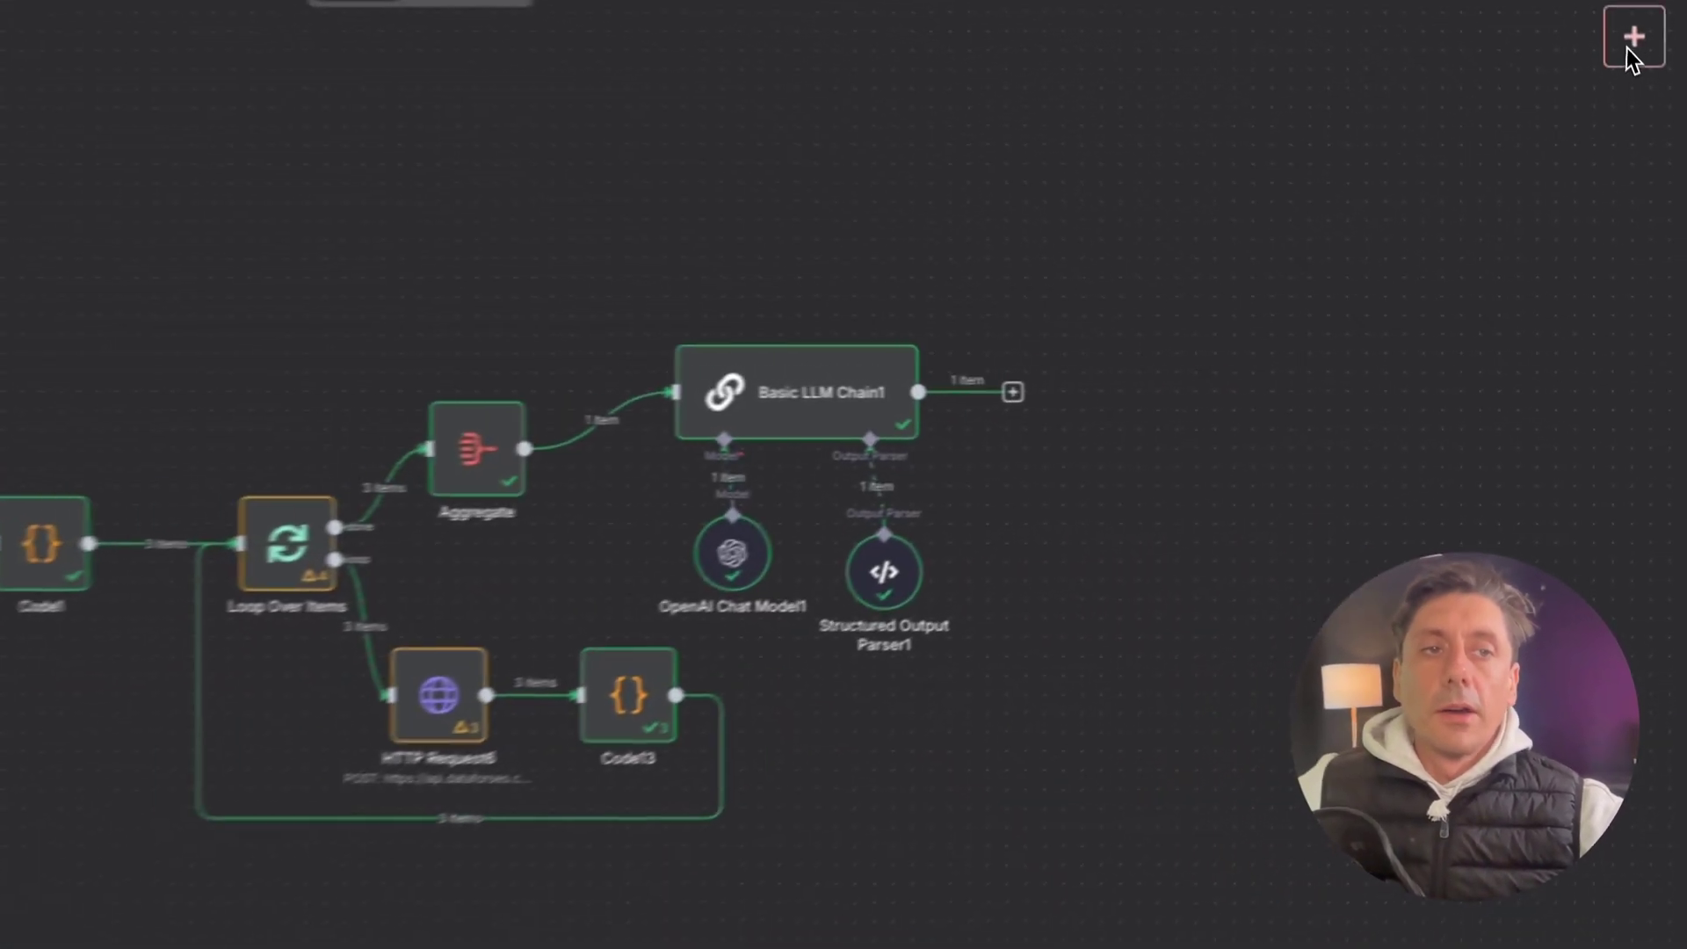
Add a second Loop Over Items (Split in Batches) node to the workflow.
{"action": "left_click", "coordinate": [1671, 147]}
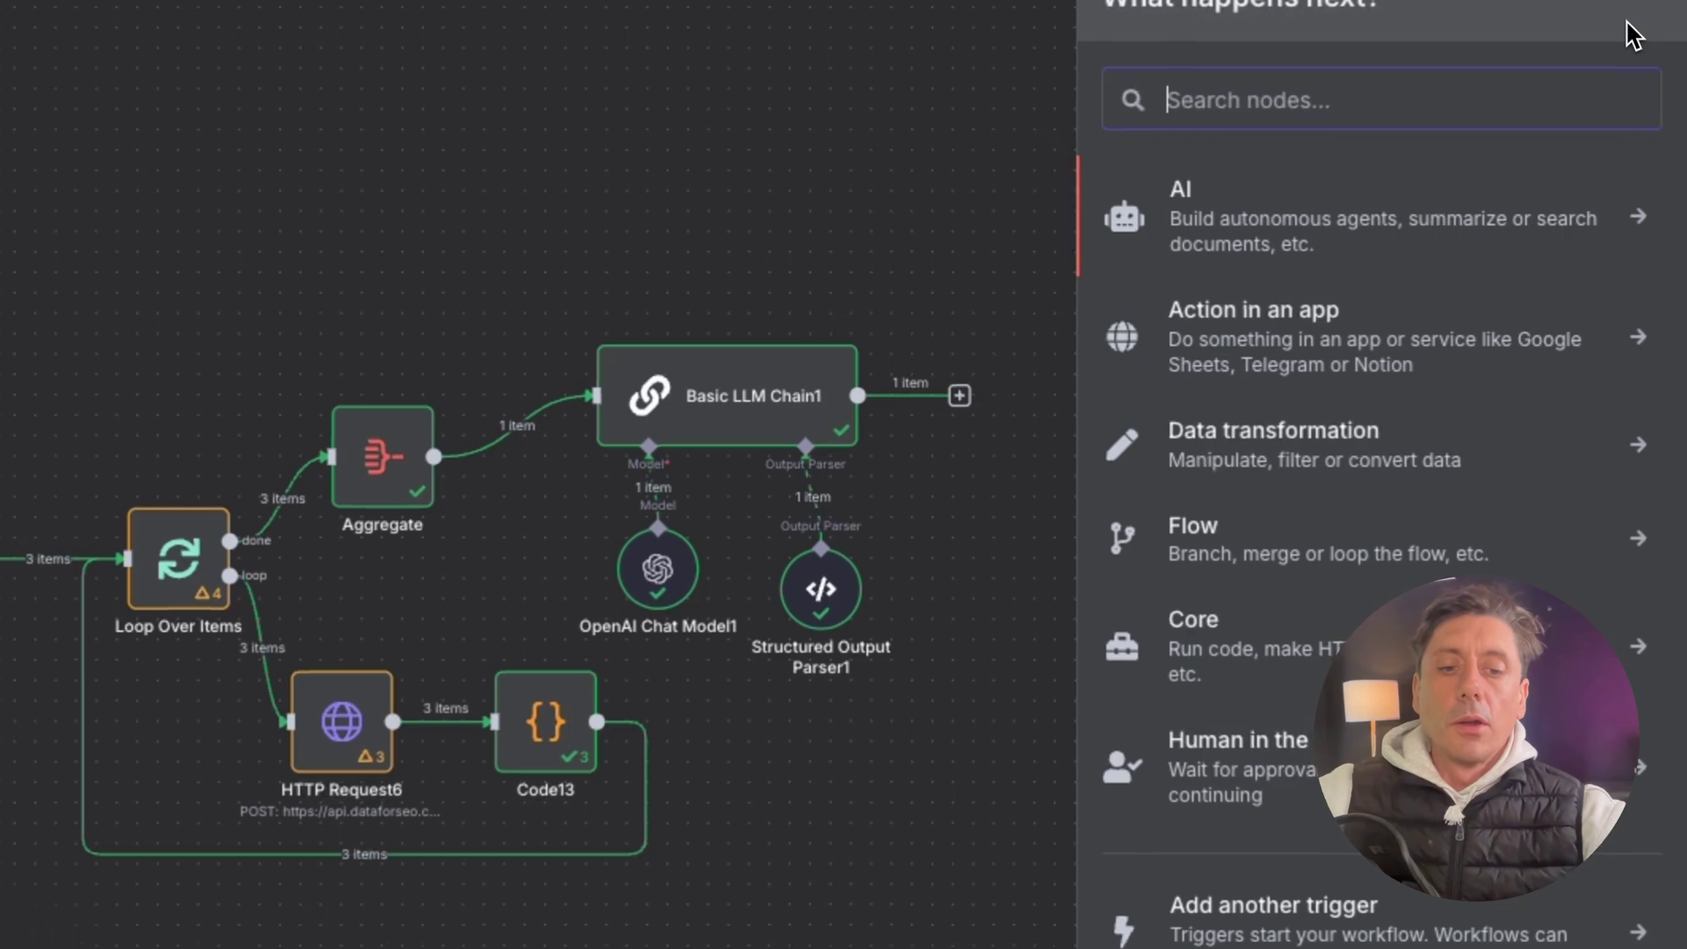
{"action": "type", "text": "loop"}
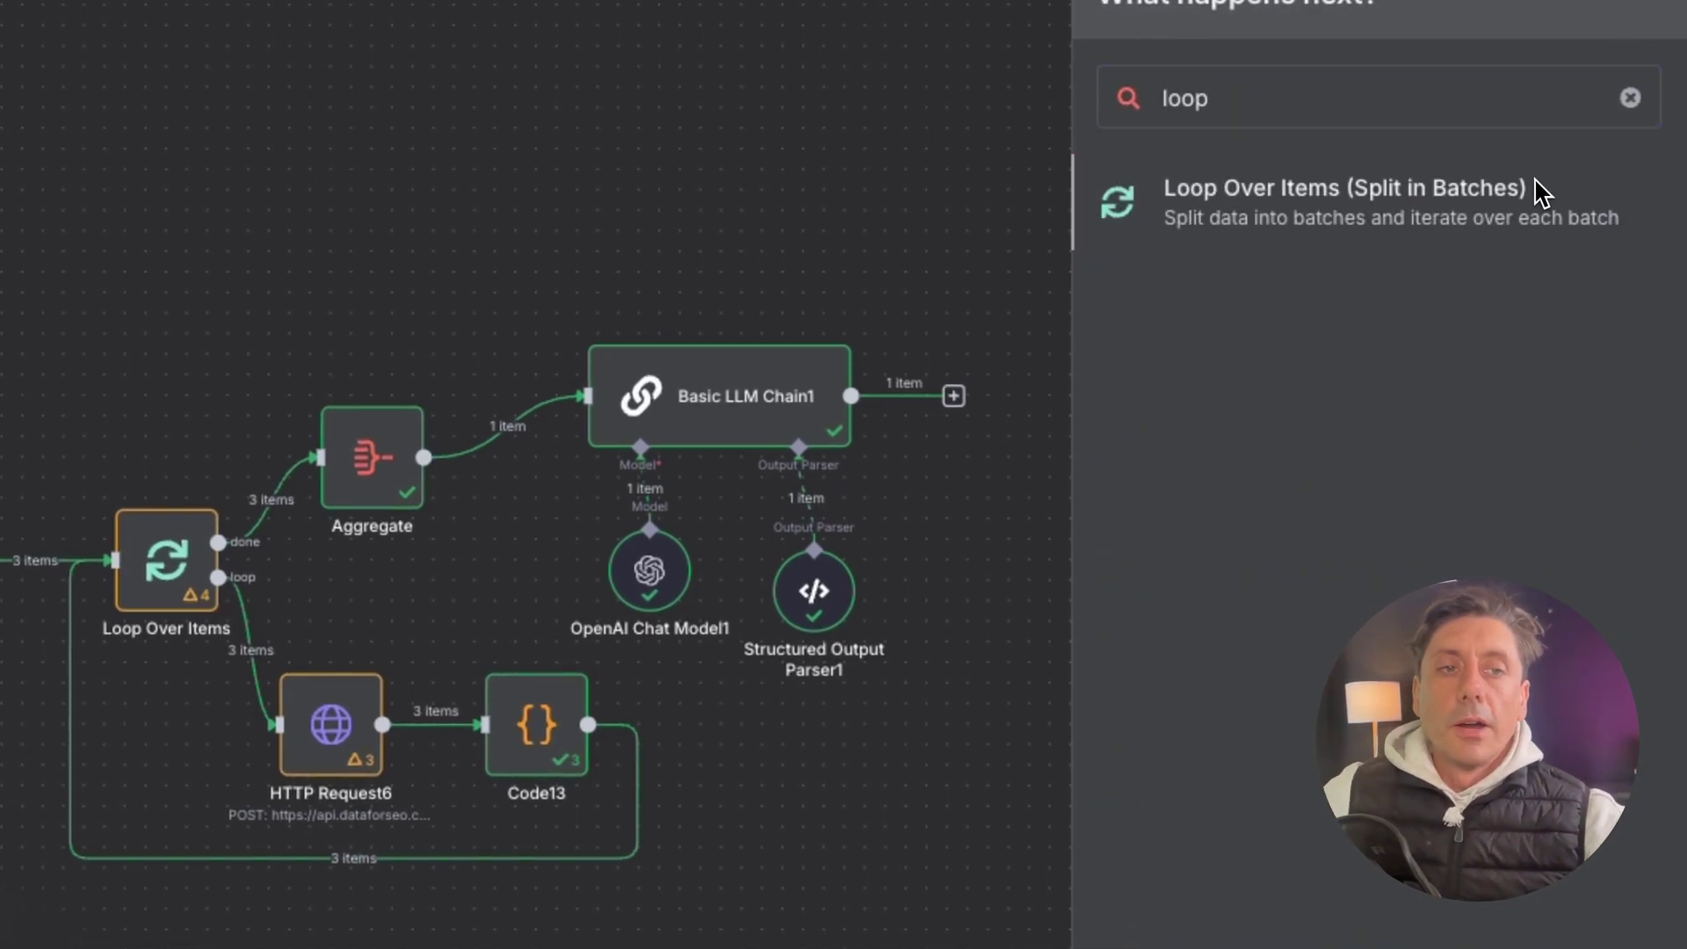
{"action": "left_click", "coordinate": [1537, 189]}
{"action": "key", "text": "Escape"}
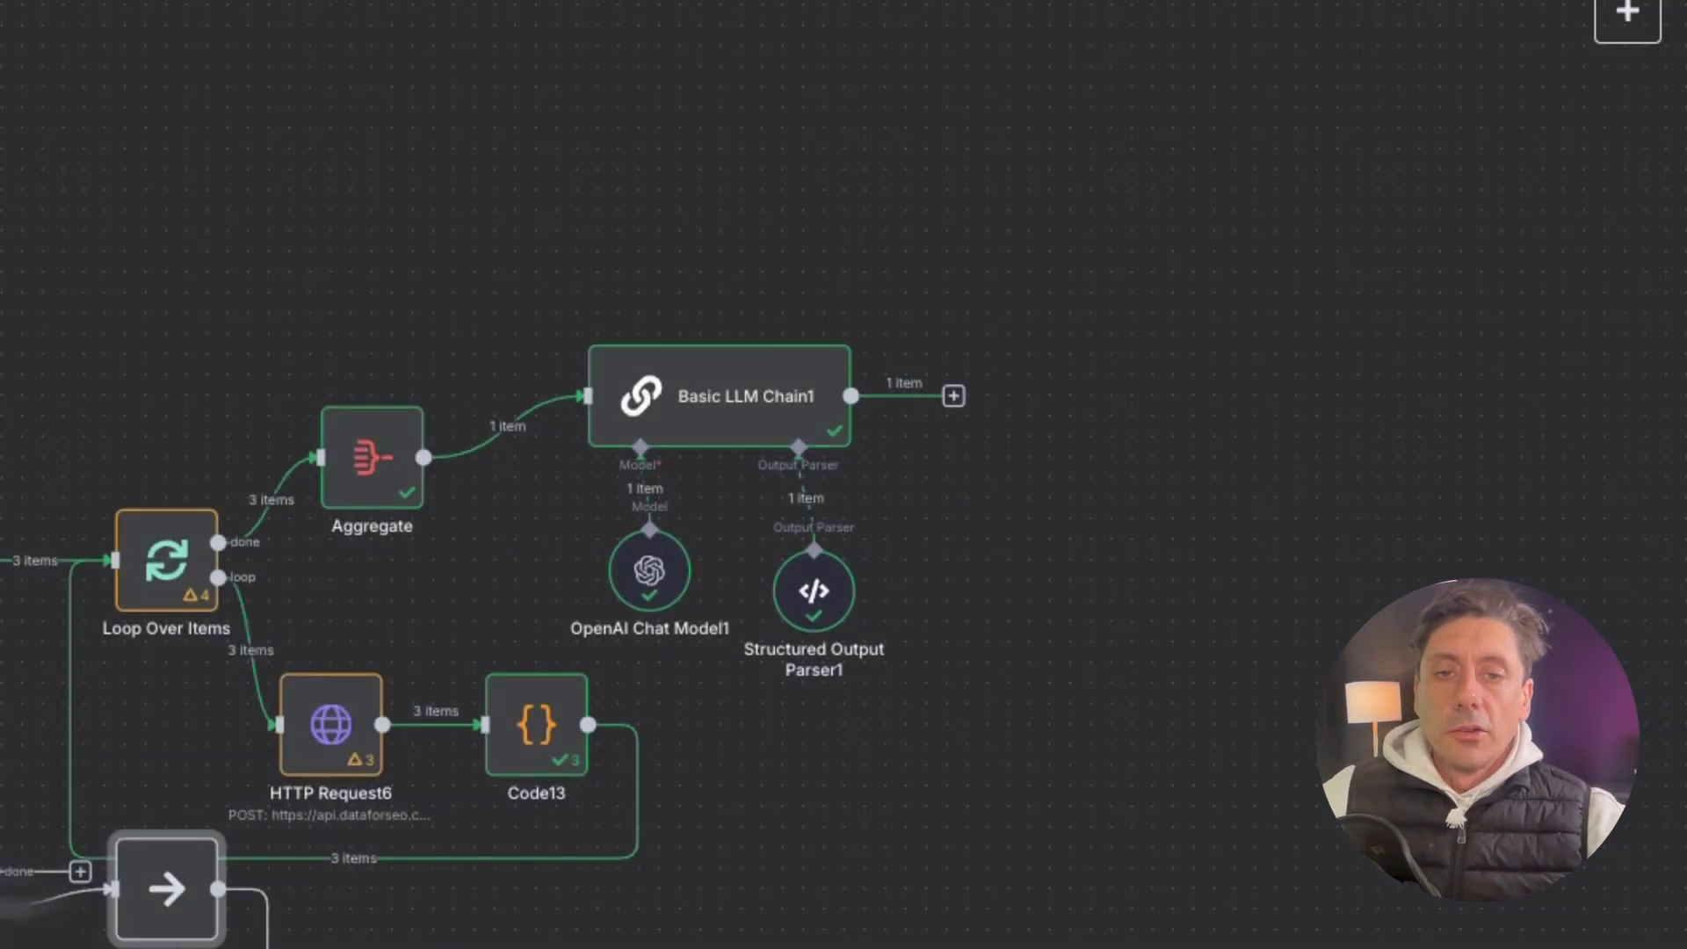
Delete the new loop's Replace Me placeholder node and the remaining connection from its loop output back to its own input.
{"action": "scroll", "coordinate": [483, 528], "scroll_direction": "down", "scroll_amount": 3}
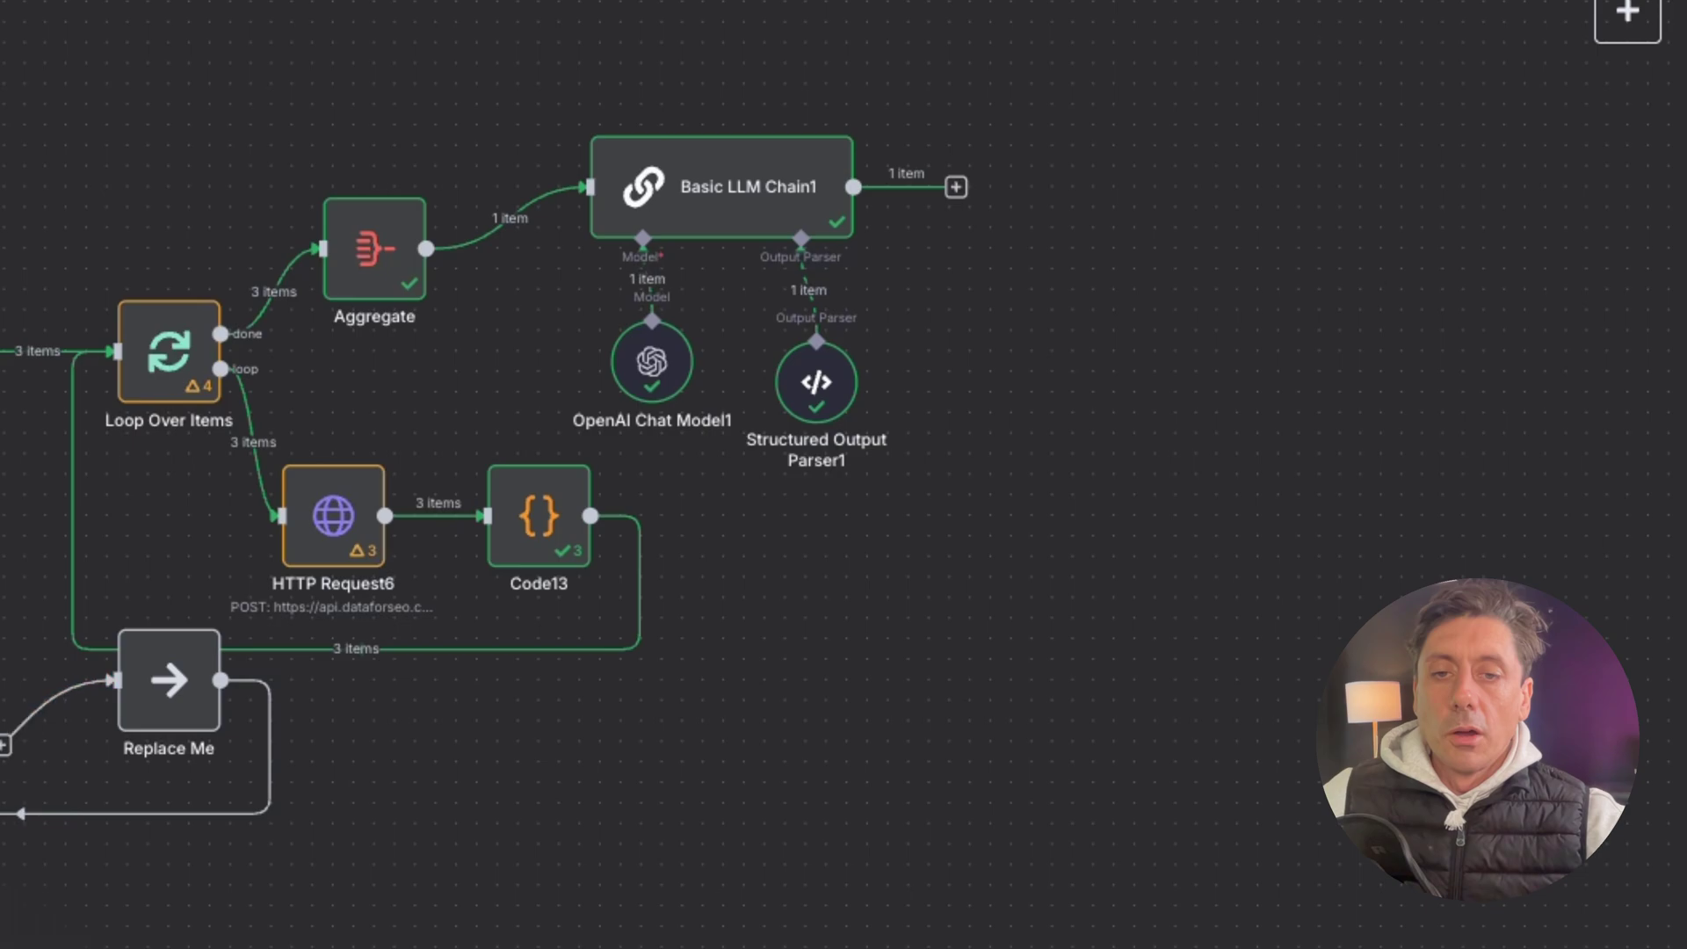
{"action": "left_click_drag", "start_coordinate": [189, 677], "coordinate": [188, 842]}
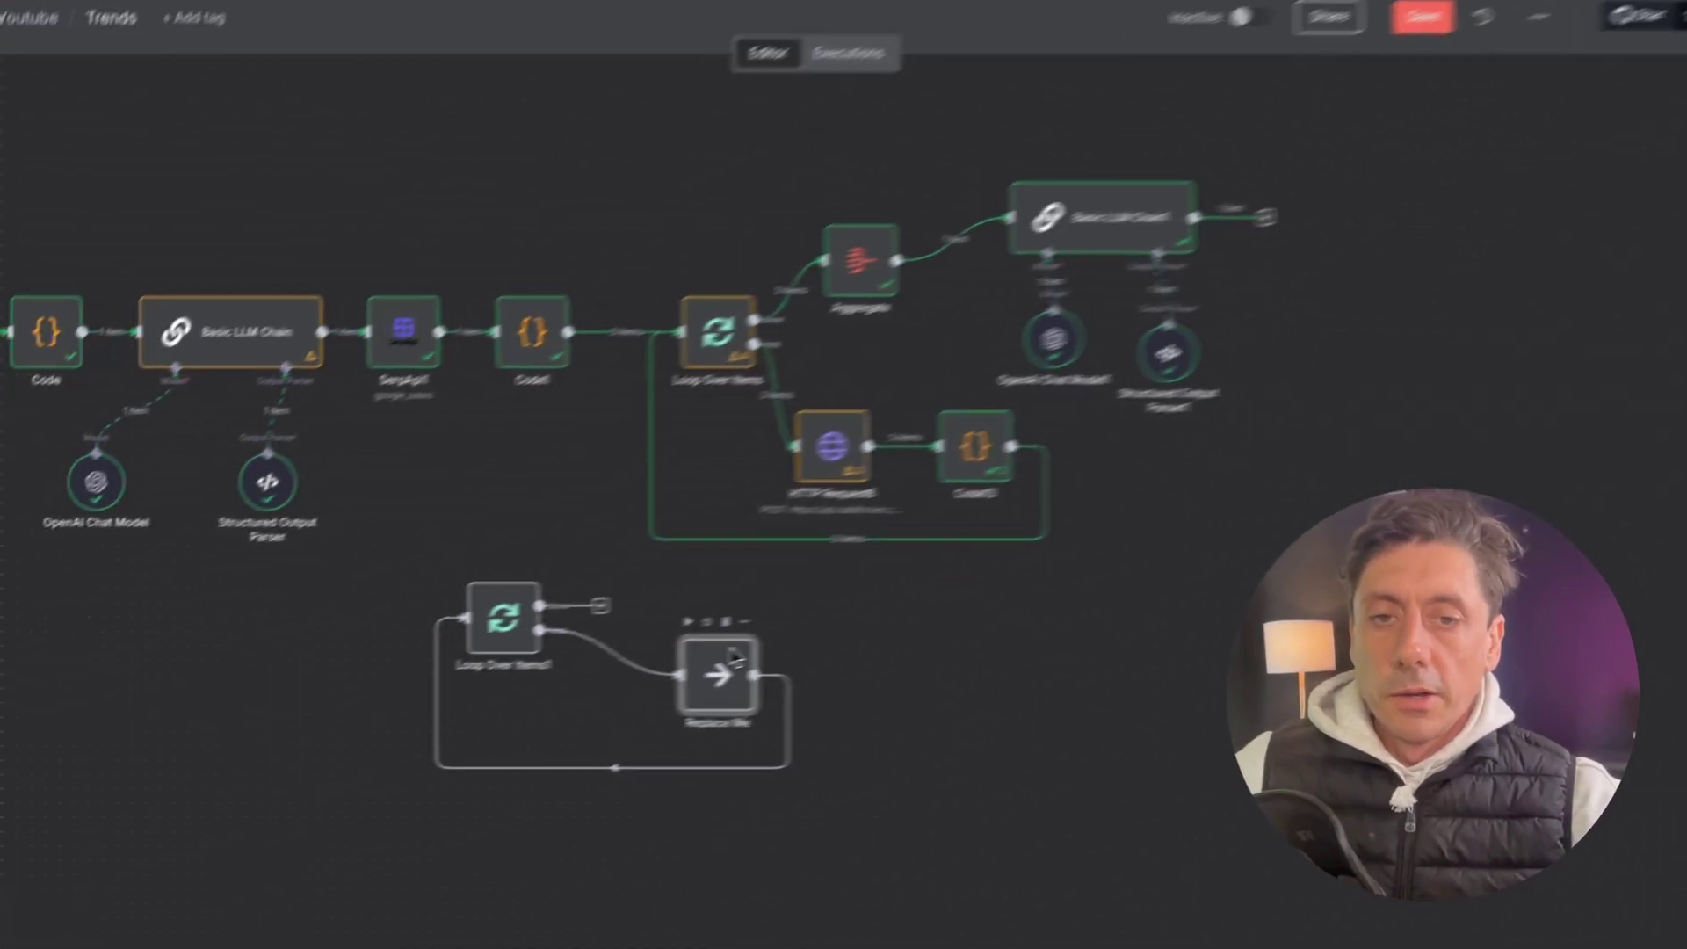
{"action": "left_click", "coordinate": [180, 767]}
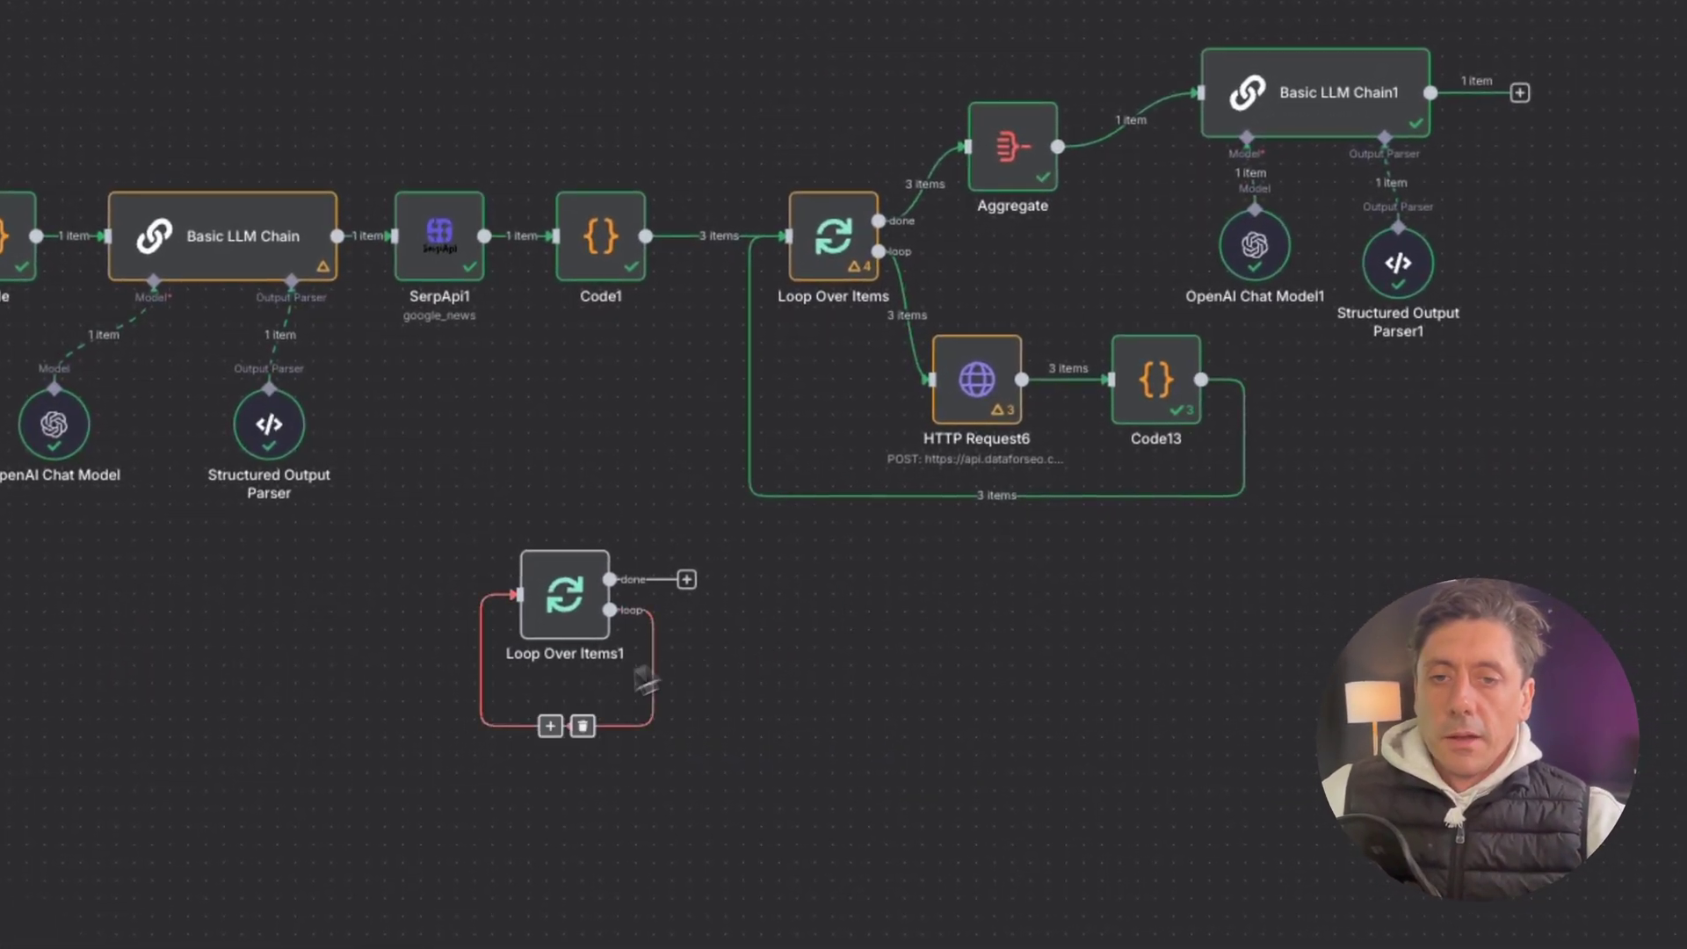
{"action": "left_click", "coordinate": [582, 726]}
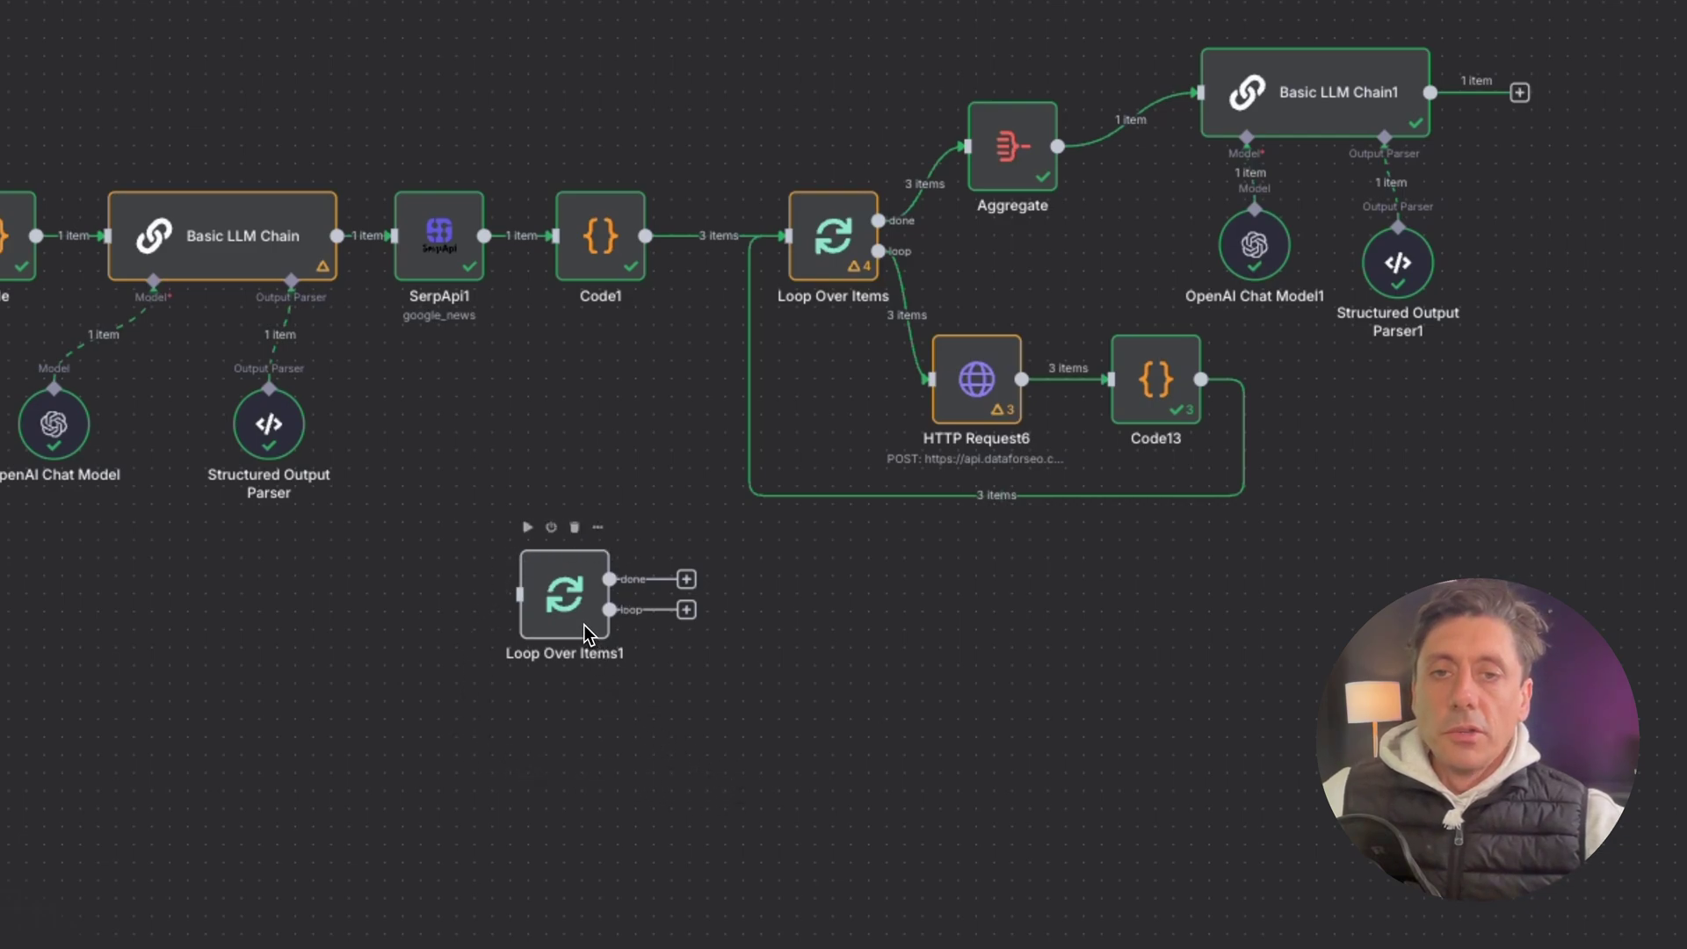
Try connecting Code1 to the added loop node and starting a branch from its loop output, and delete that loop node.
{"action": "left_click_drag", "start_coordinate": [587, 632], "coordinate": [802, 614]}
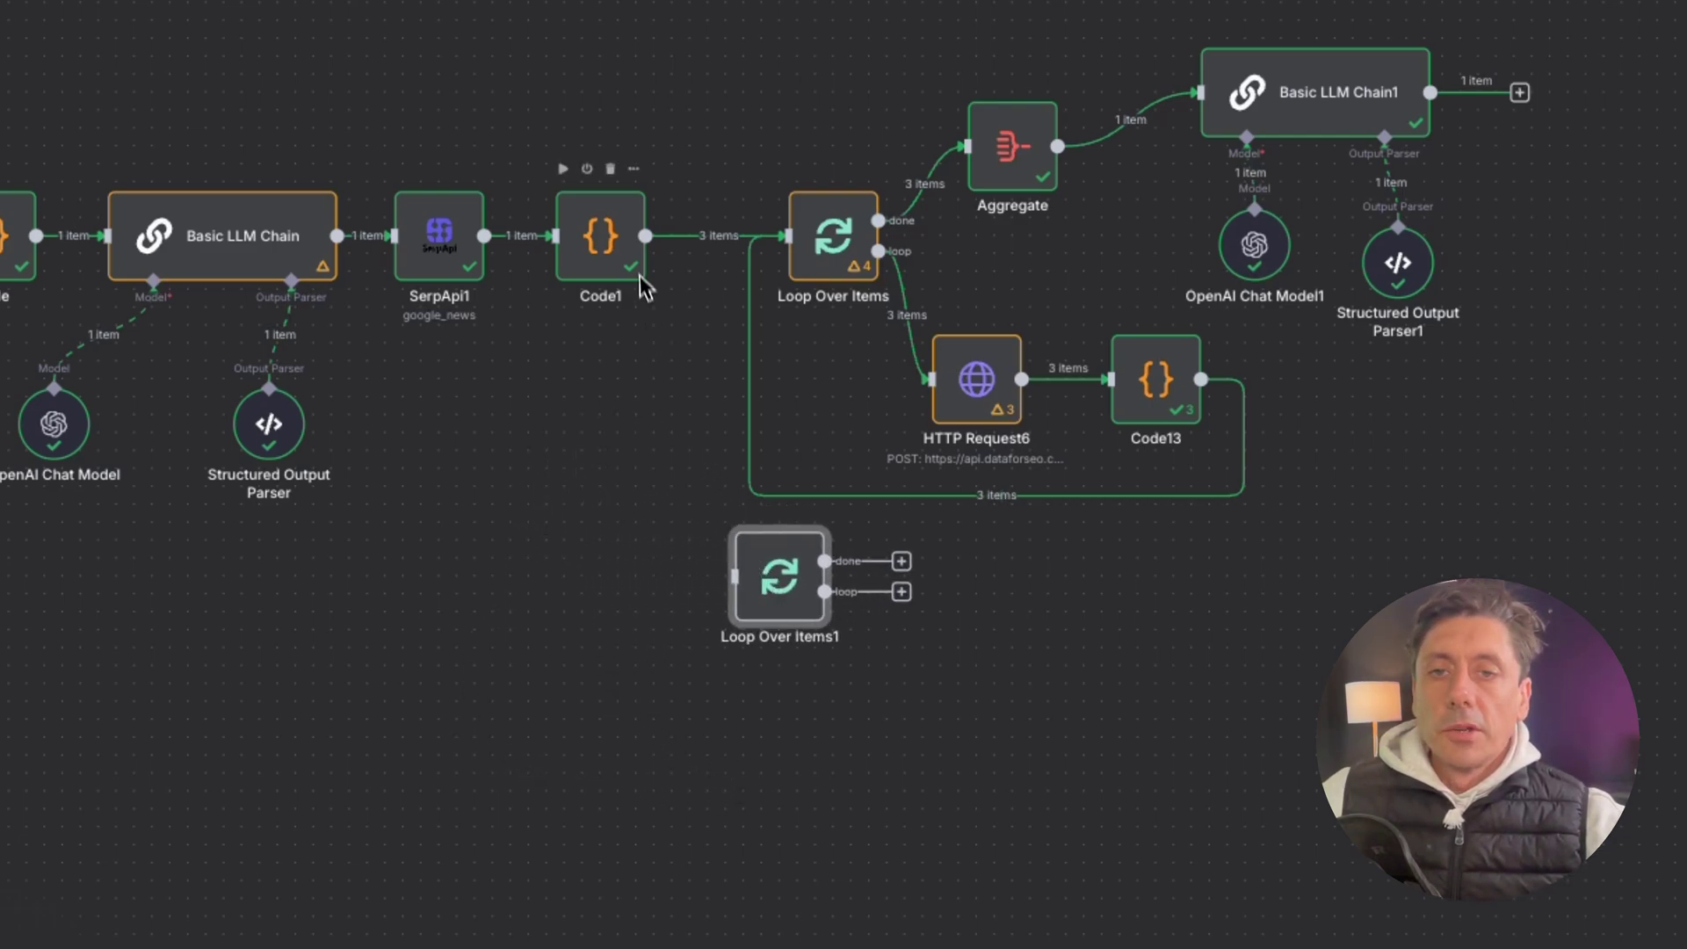
{"action": "left_click_drag", "start_coordinate": [645, 238], "coordinate": [722, 569]}
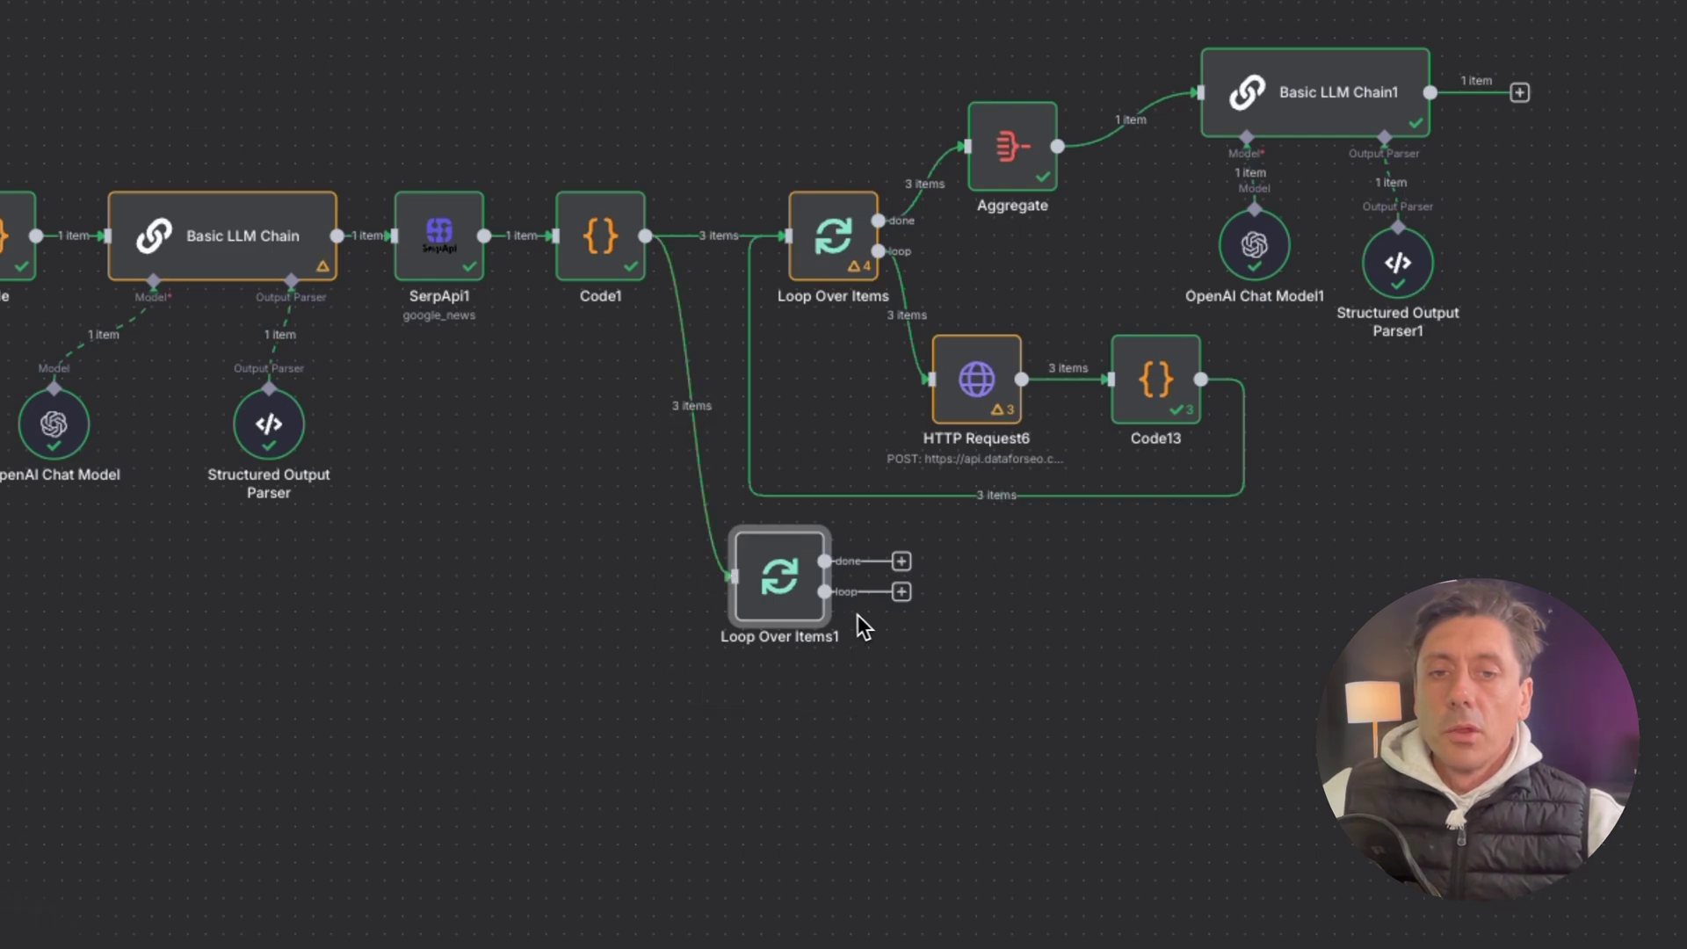
{"action": "left_click_drag", "start_coordinate": [902, 607], "coordinate": [991, 655]}
{"action": "left_click", "coordinate": [789, 511]}
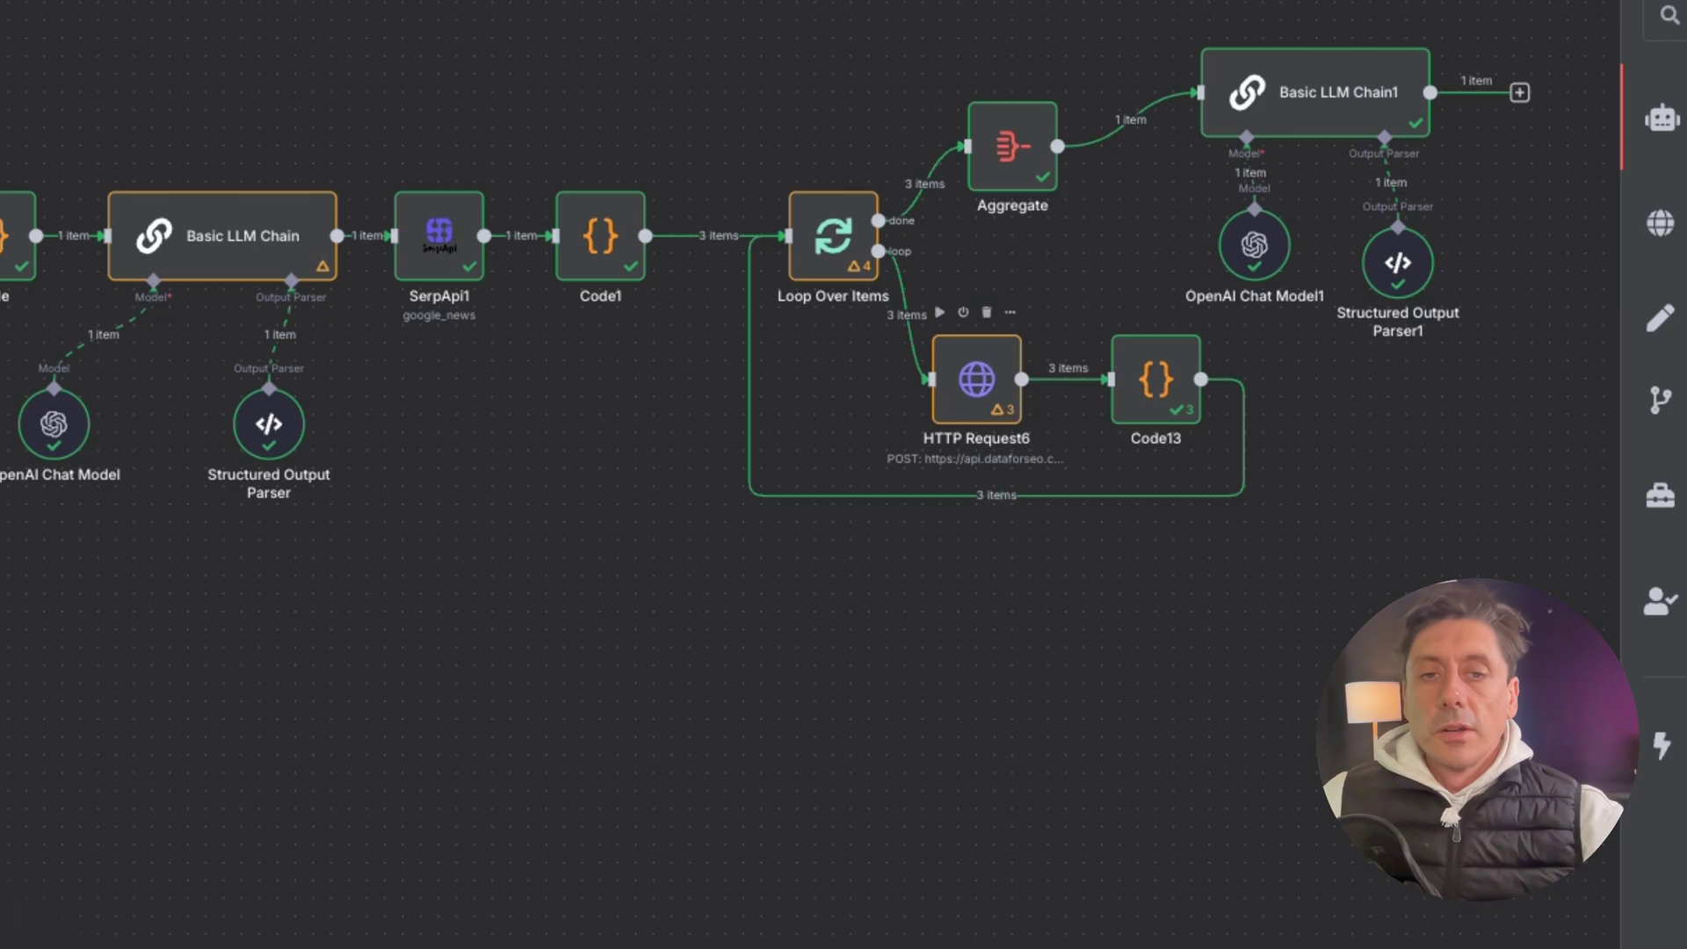
Open the Code13 node and examine the scraped page data it receives from HTTP Request6.
{"action": "mouse_move", "coordinate": [986, 488]}
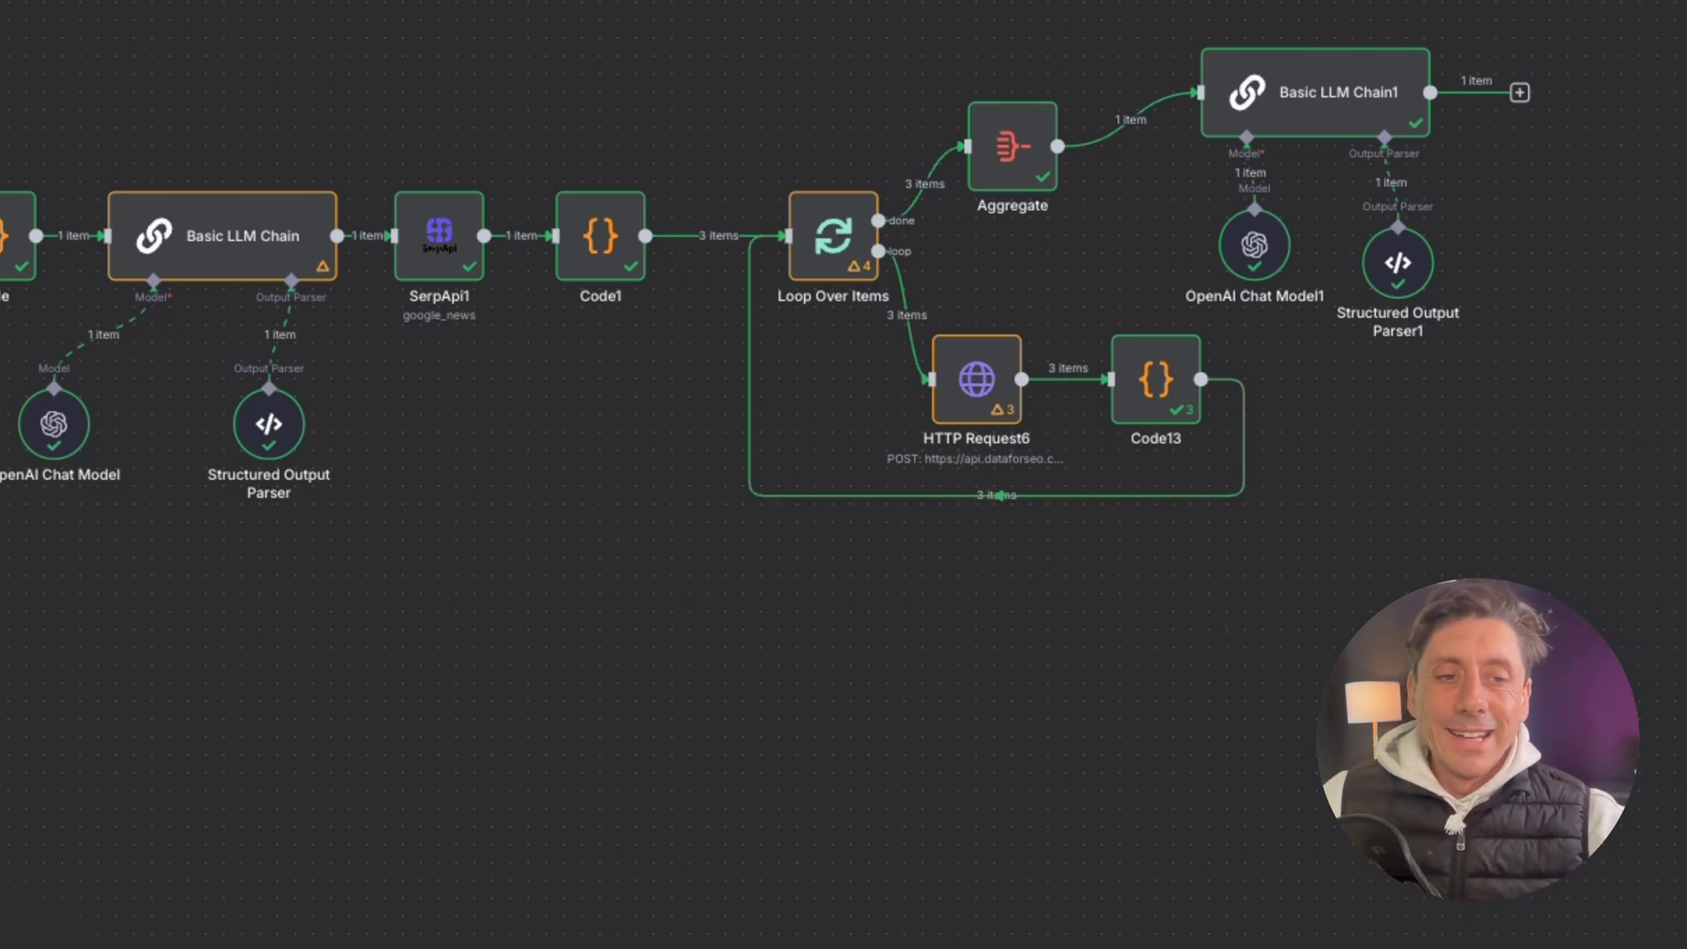
{"action": "double_click", "coordinate": [1153, 383]}
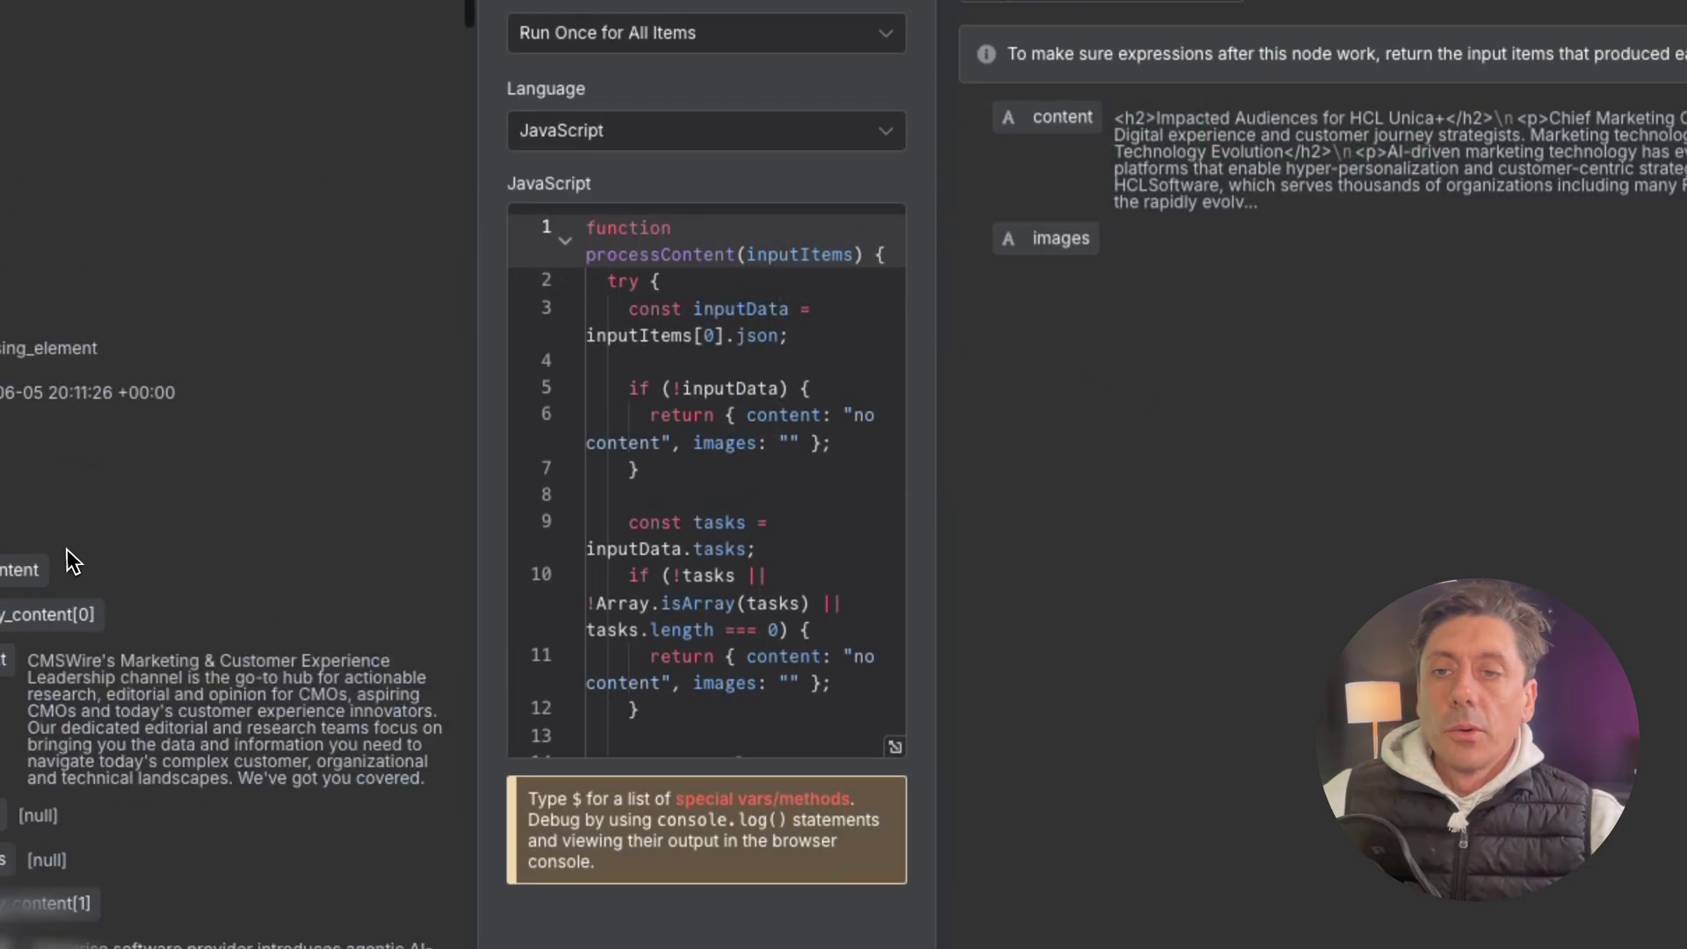
{"action": "scroll", "coordinate": [72, 549], "scroll_direction": "down", "scroll_amount": 10}
{"action": "scroll", "coordinate": [141, 425], "scroll_direction": "down", "scroll_amount": 20}
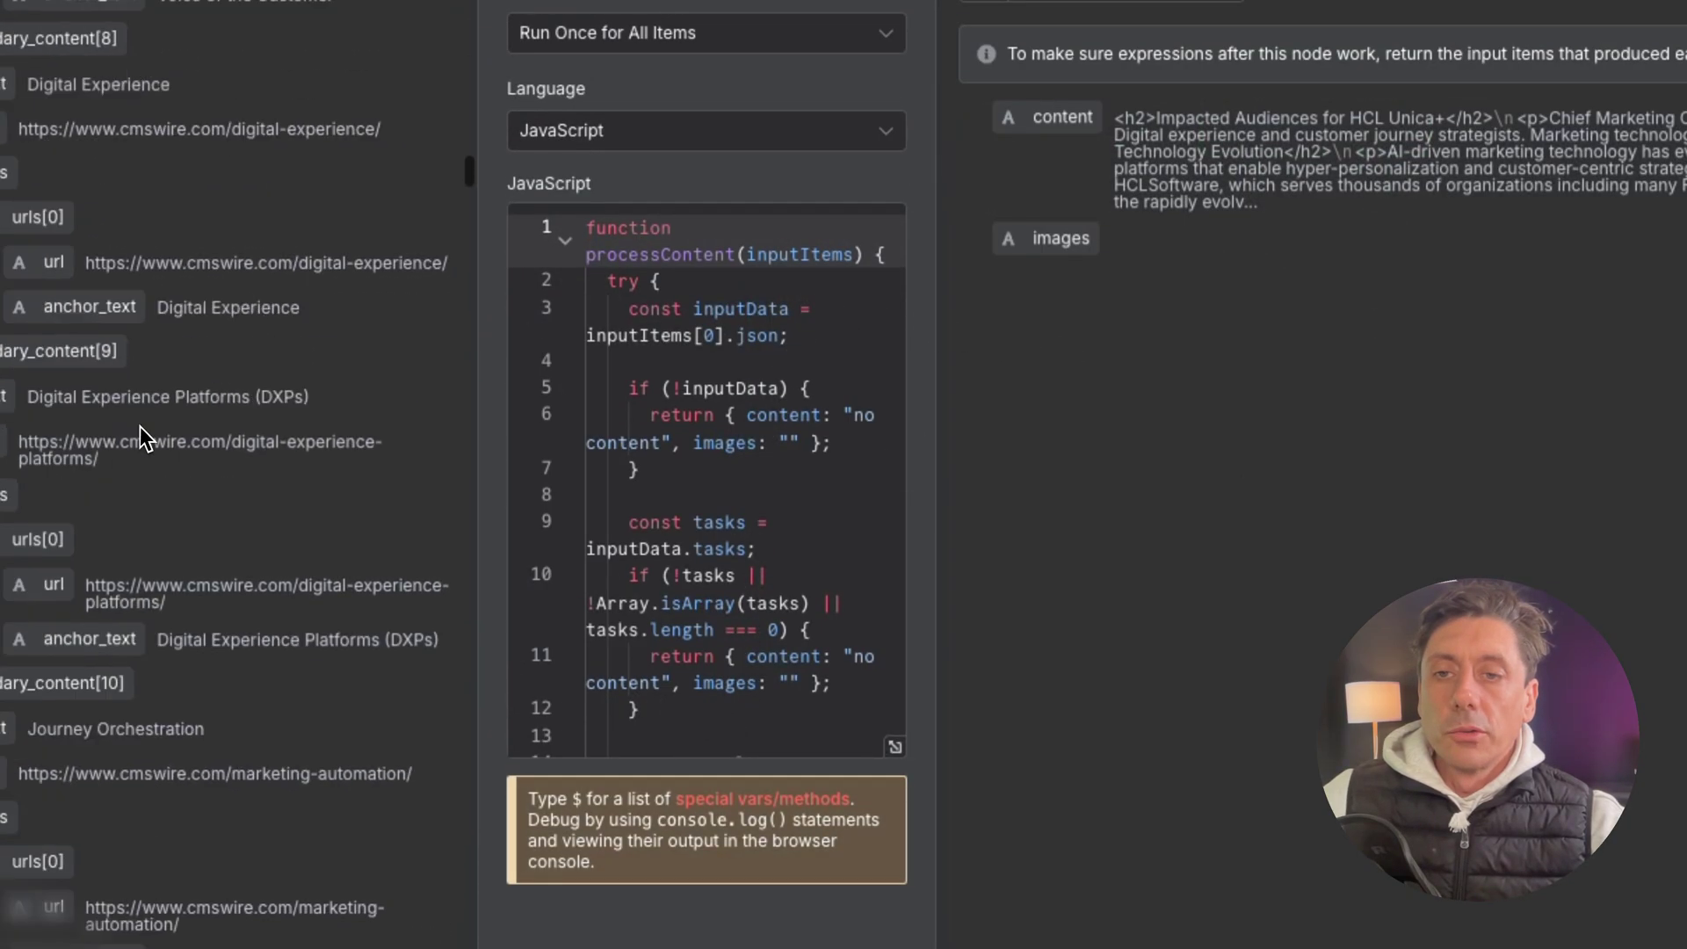
{"action": "scroll", "coordinate": [140, 425], "scroll_direction": "down", "scroll_amount": 20}
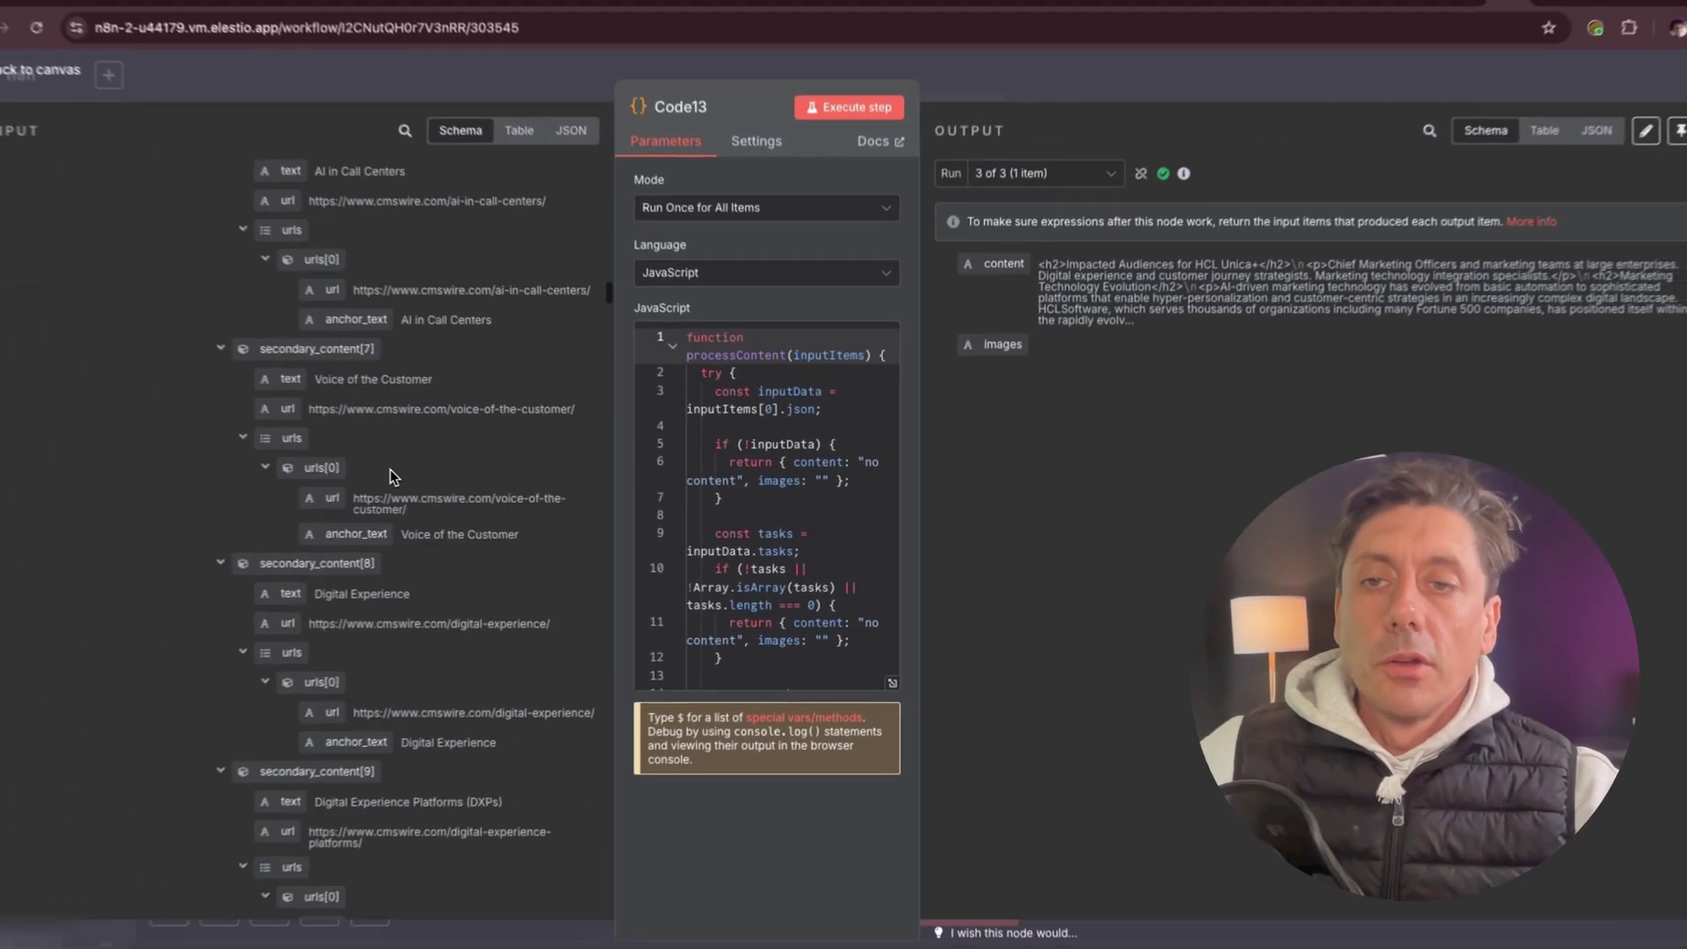
{"action": "scroll", "coordinate": [167, 443], "scroll_direction": "up", "scroll_amount": 20}
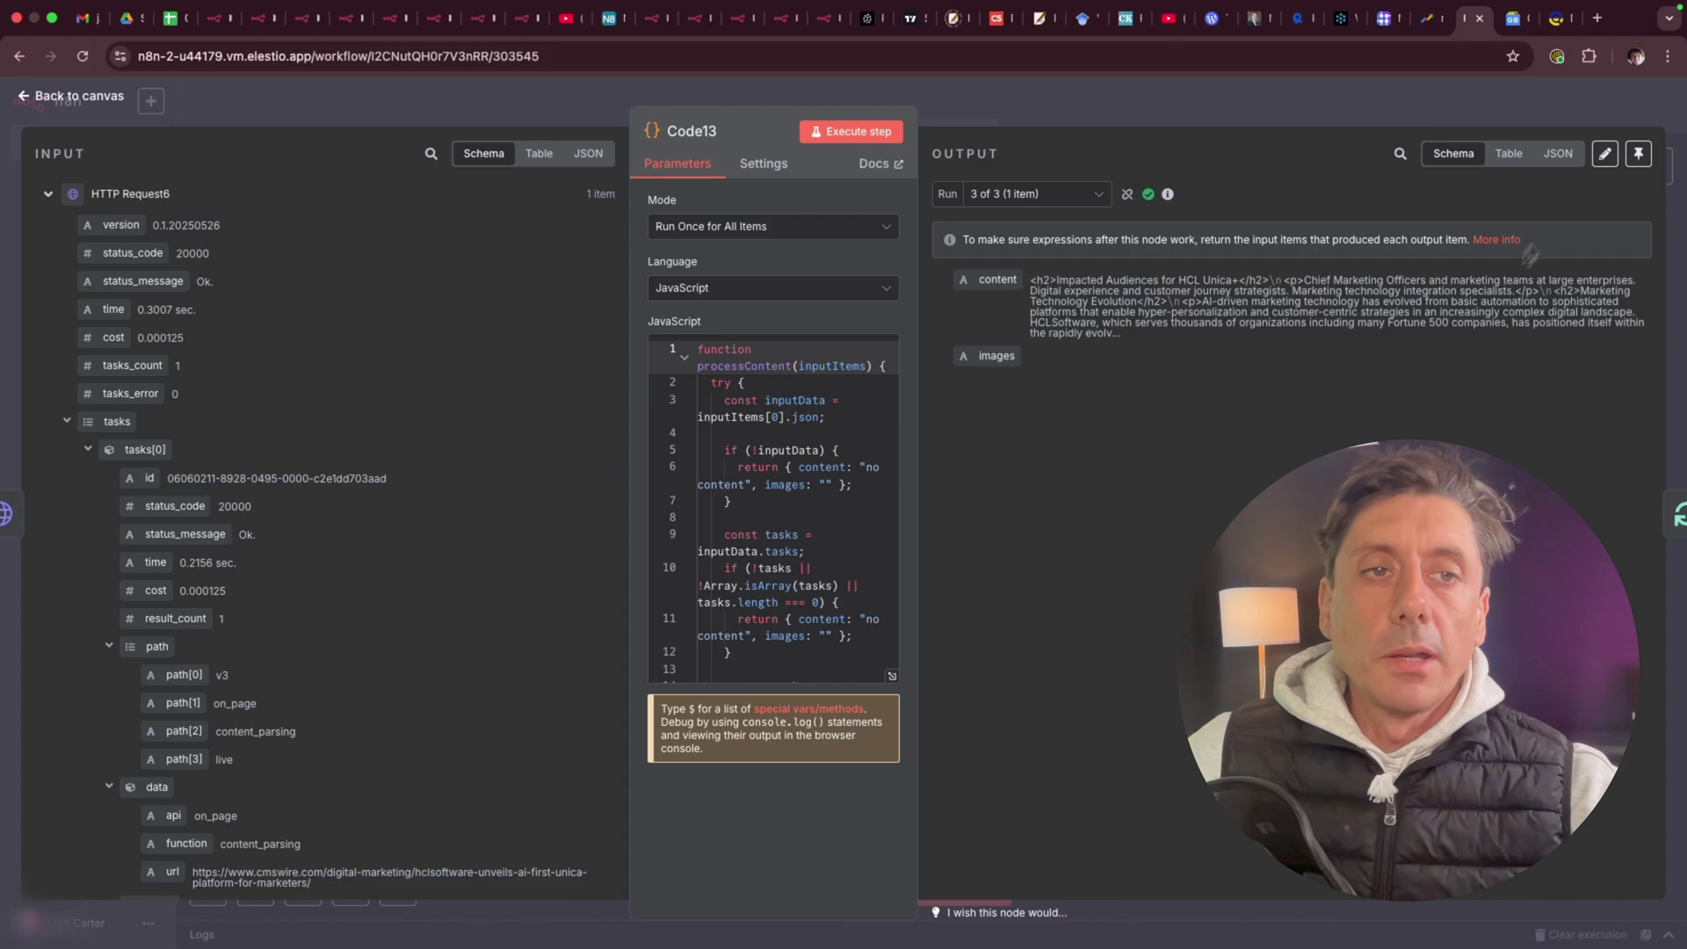
Open Code13's output for editing, examine the full scraped article content, and discard the output changes.
{"action": "left_click", "coordinate": [1605, 155]}
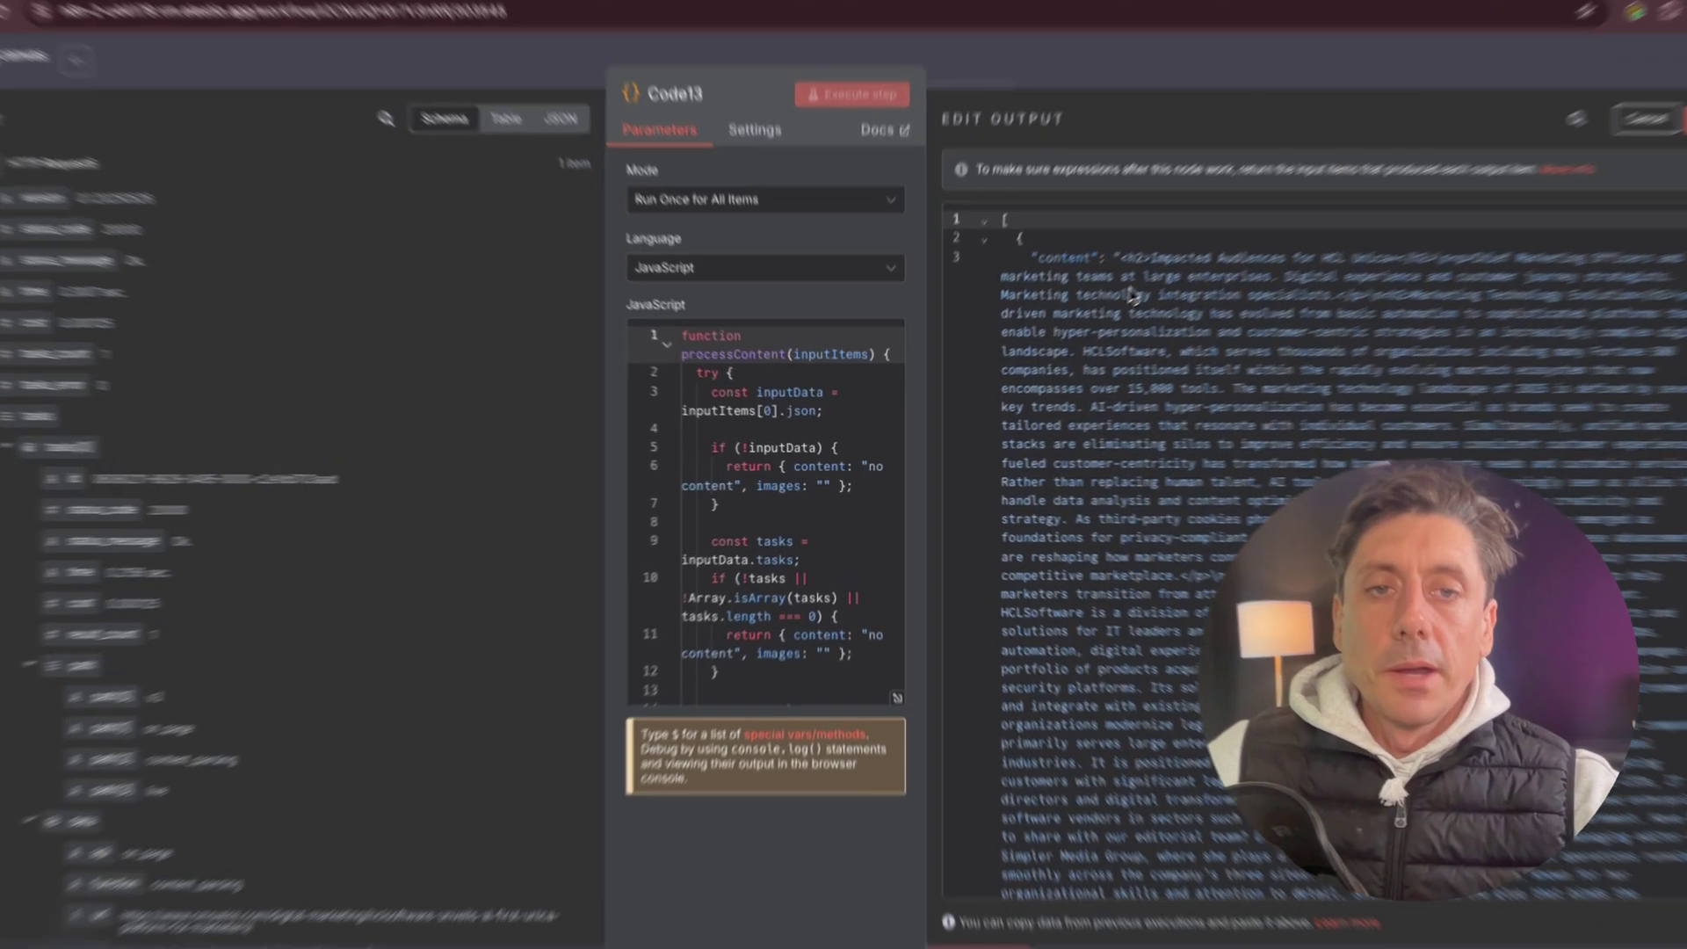
{"action": "key", "text": "ctrl+a"}
{"action": "scroll", "coordinate": [1335, 518], "scroll_direction": "down", "scroll_amount": 5}
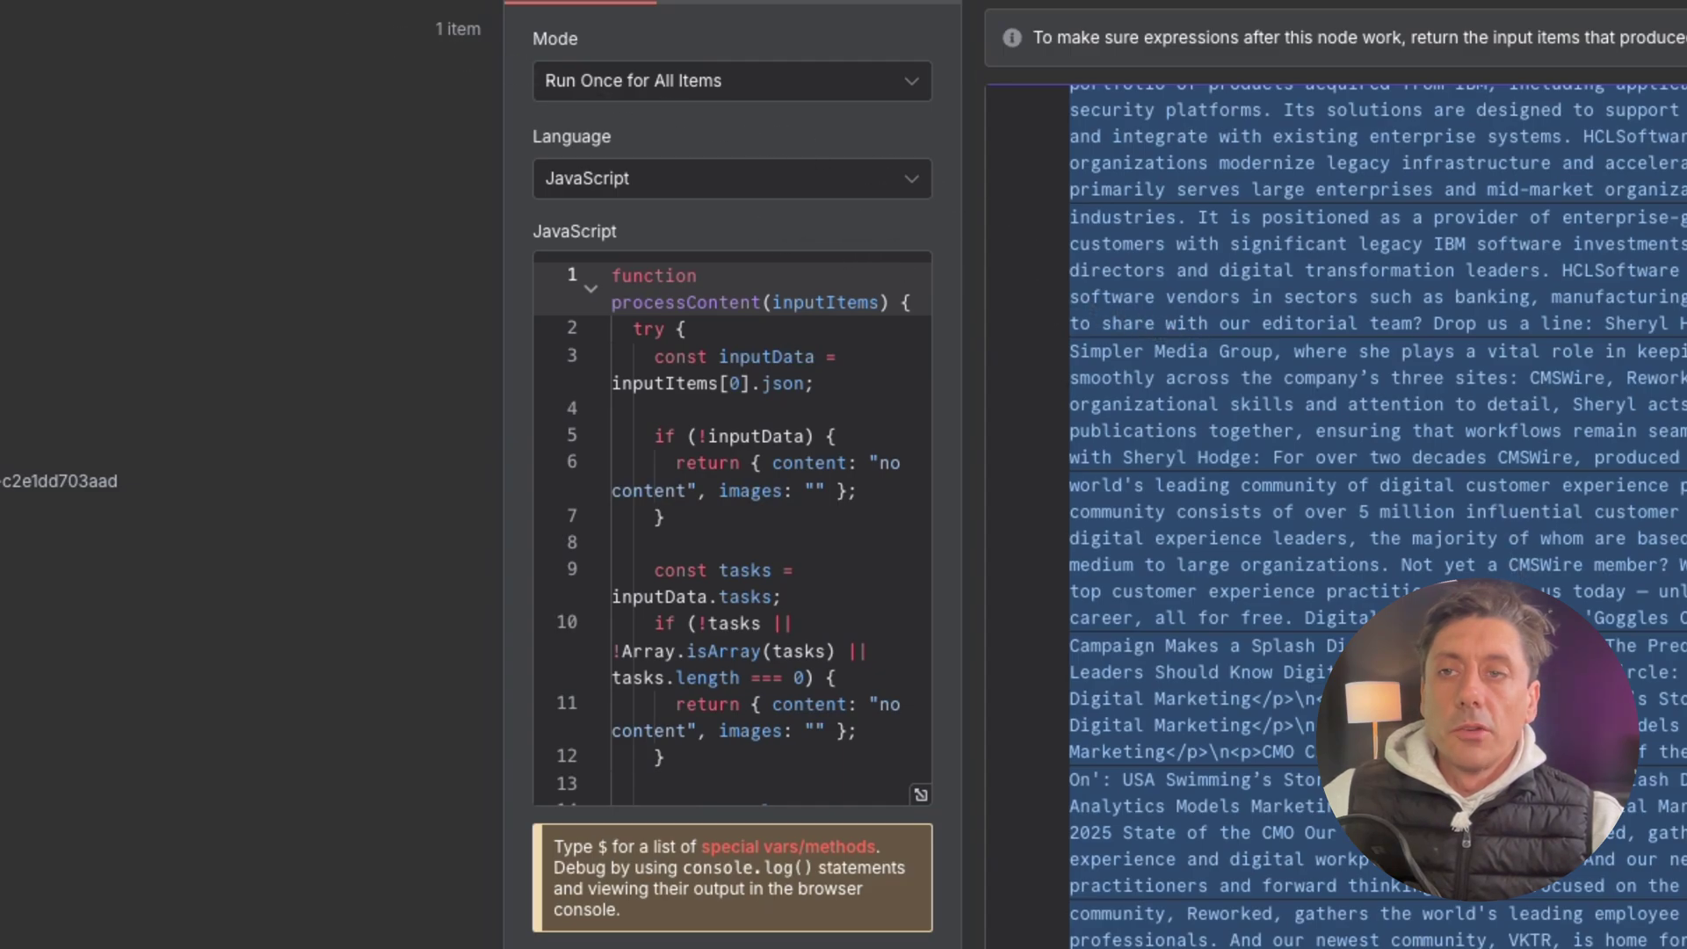
{"action": "key", "text": "Escape"}
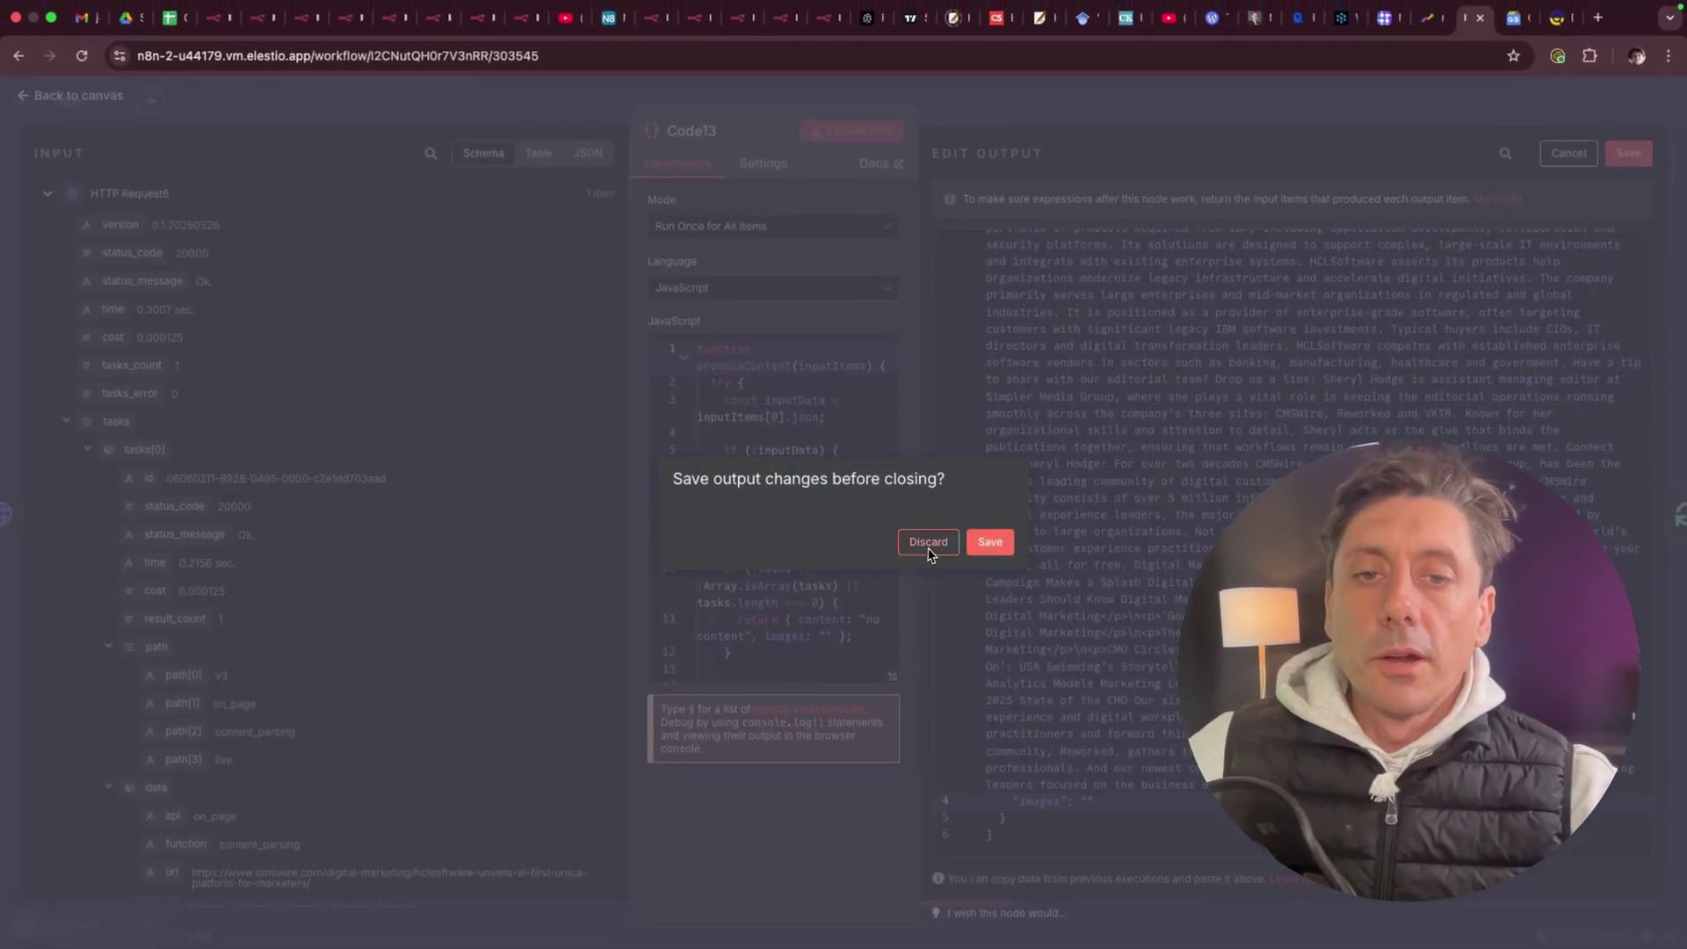
{"action": "left_click", "coordinate": [928, 547]}
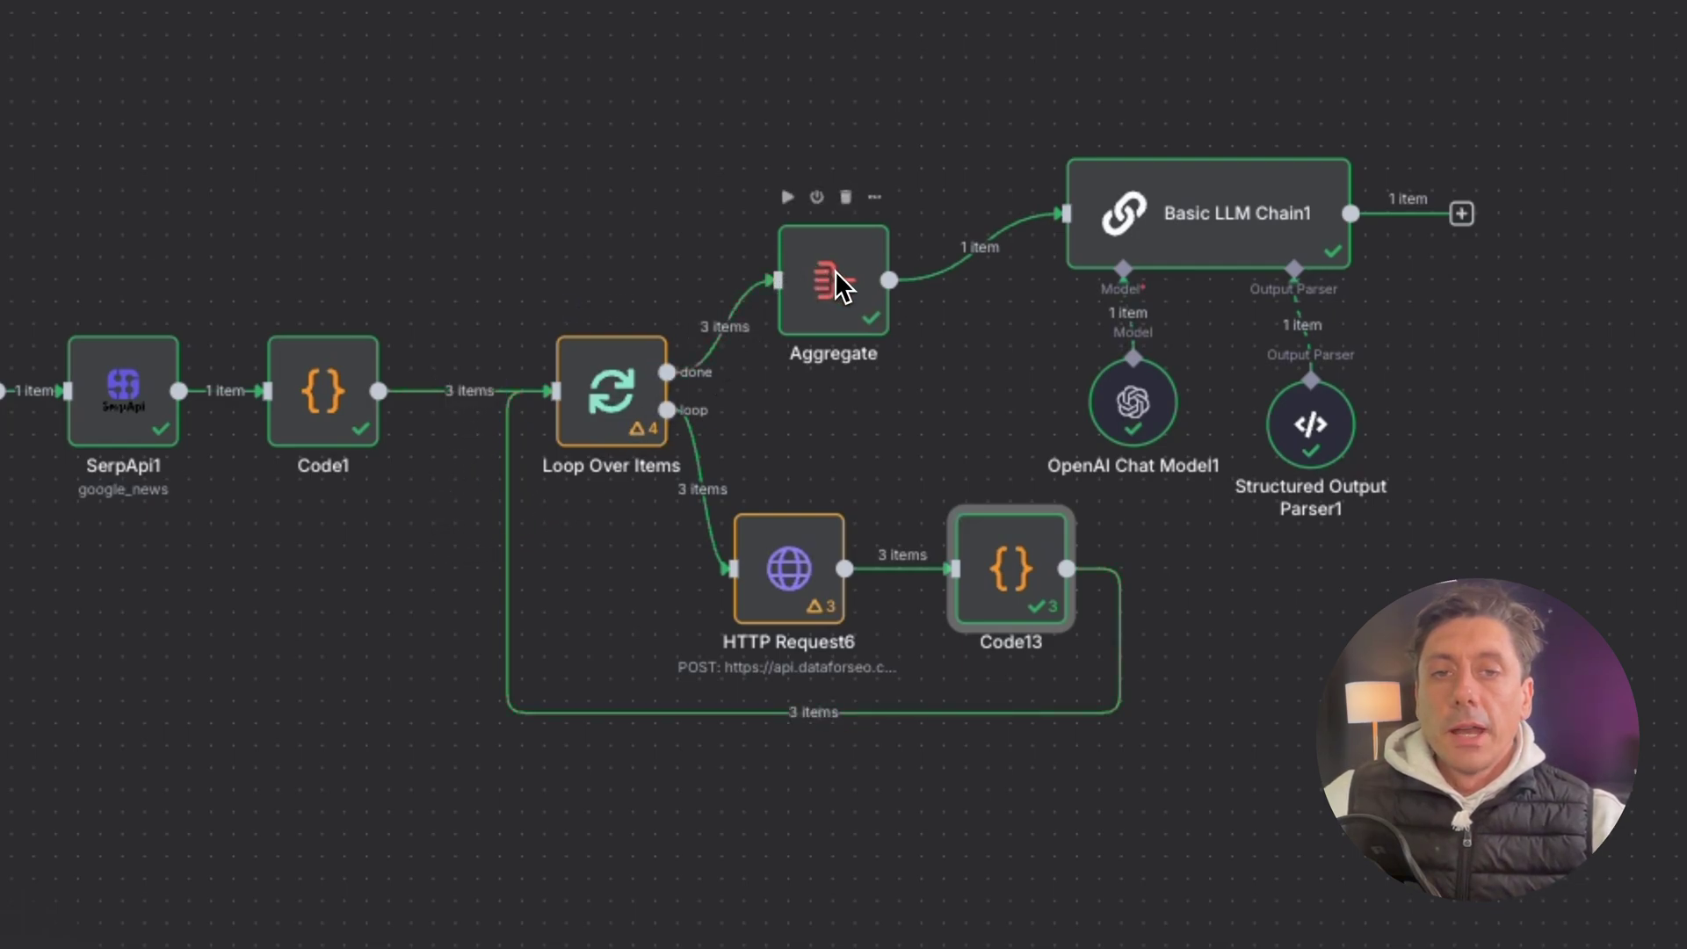
Add an unconnected second Aggregate node to the workflow and return to the canvas.
{"action": "key", "text": "Tab"}
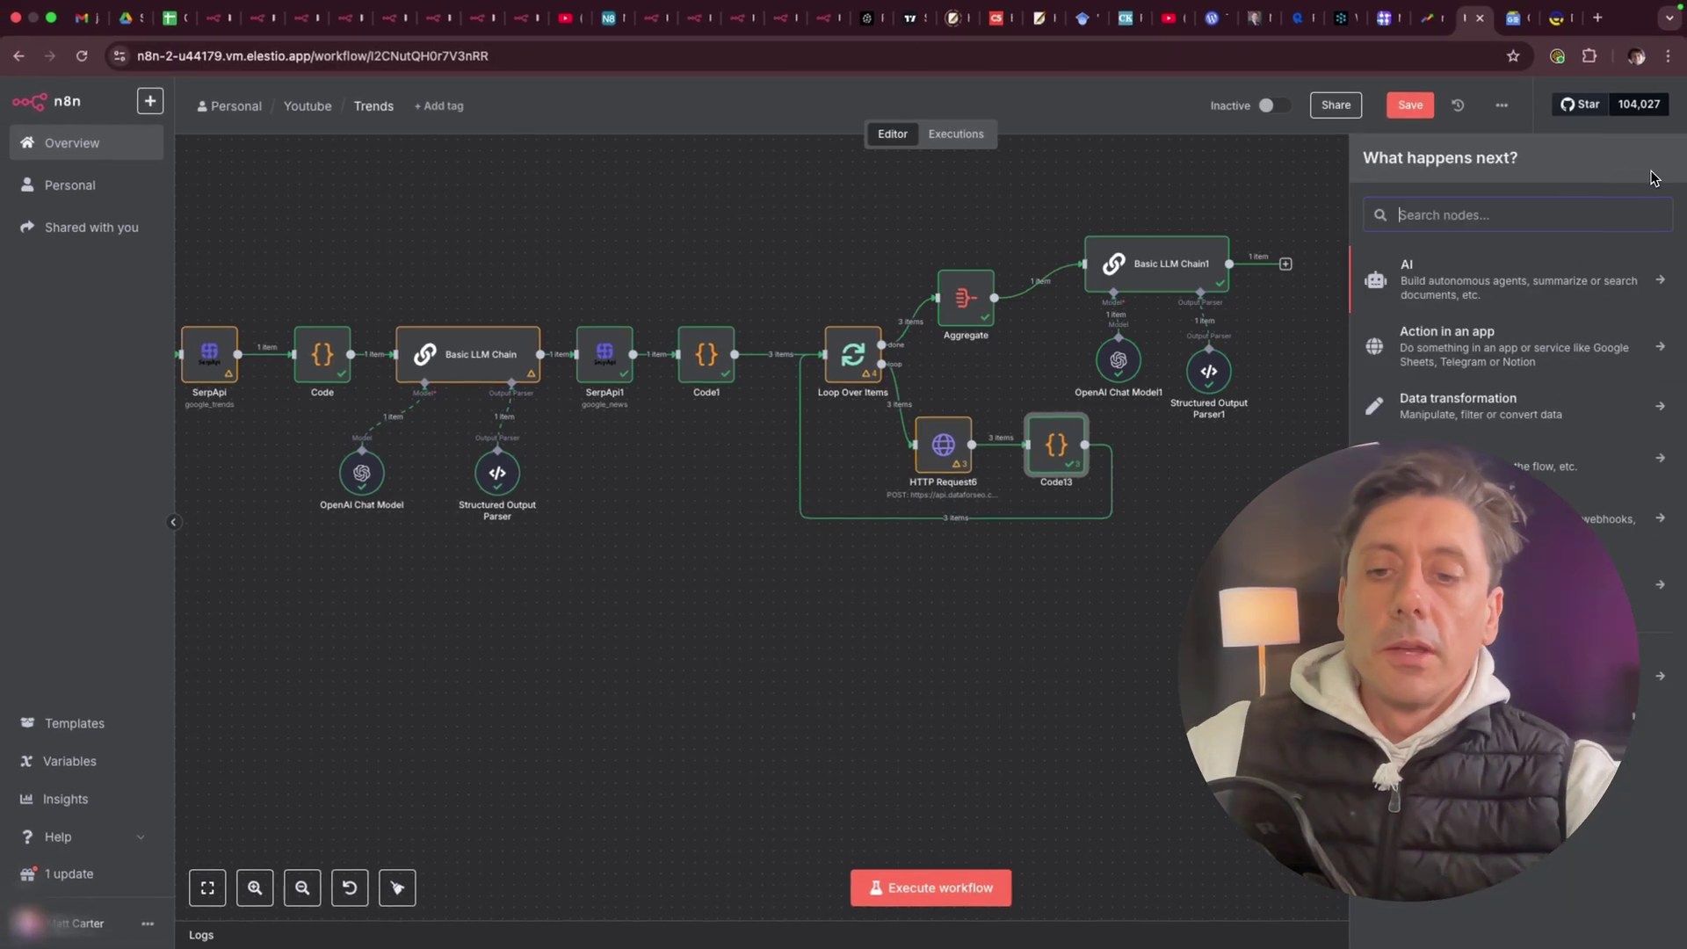
{"action": "type", "text": "agg"}
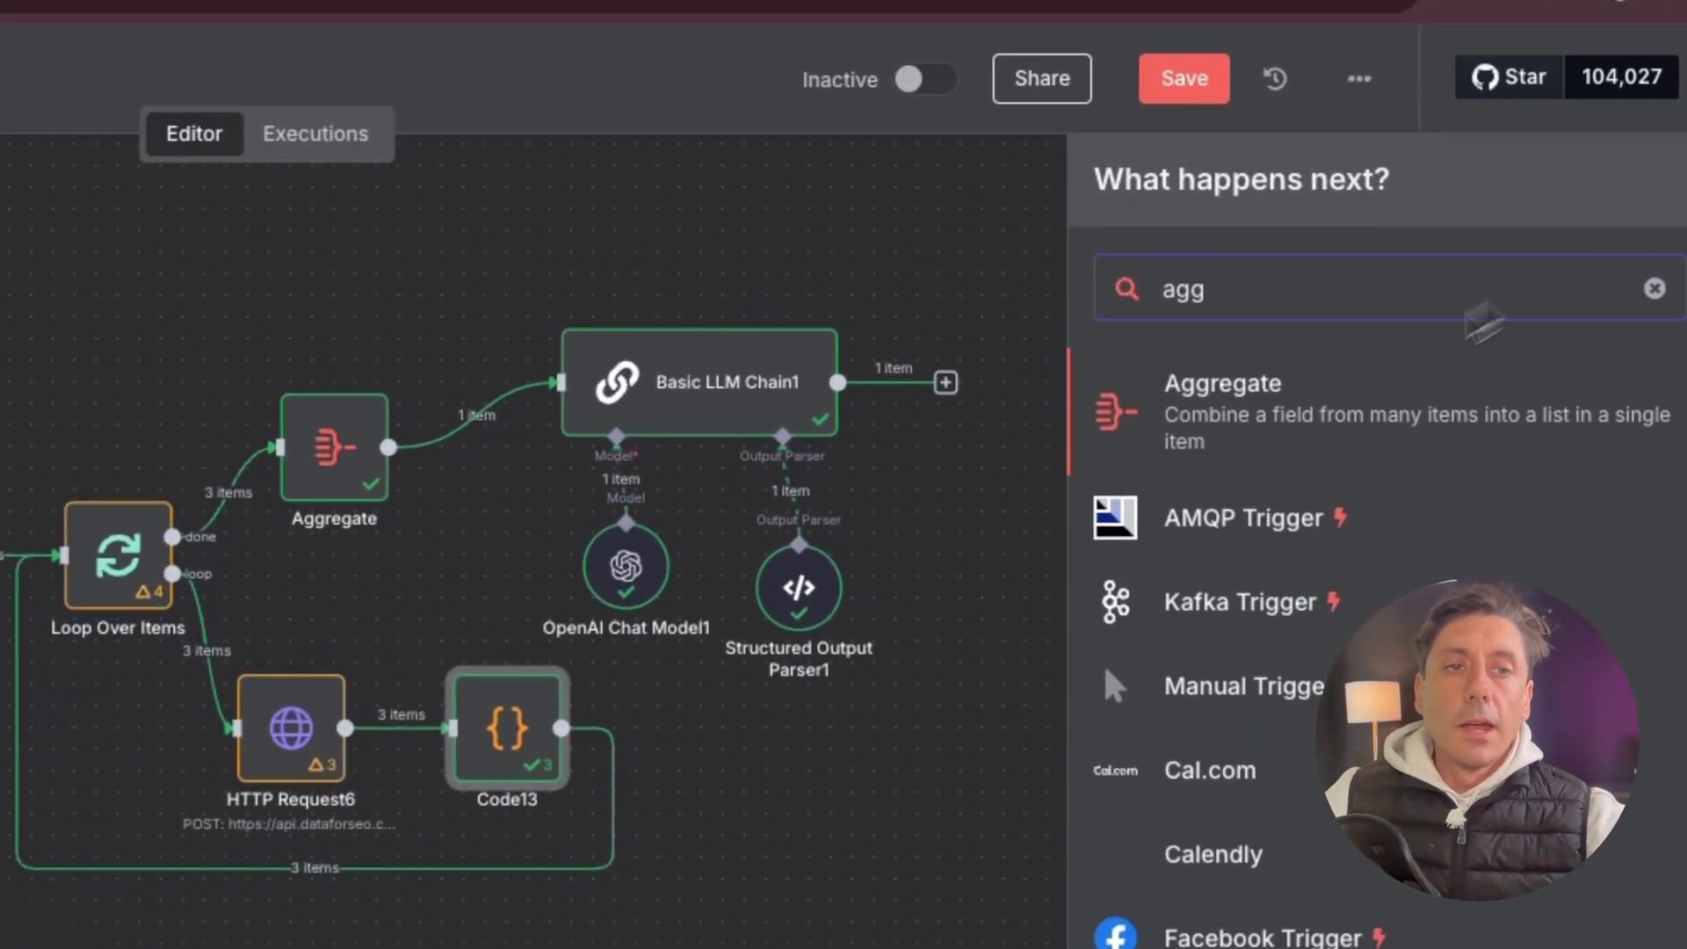
{"action": "left_click", "coordinate": [1313, 420]}
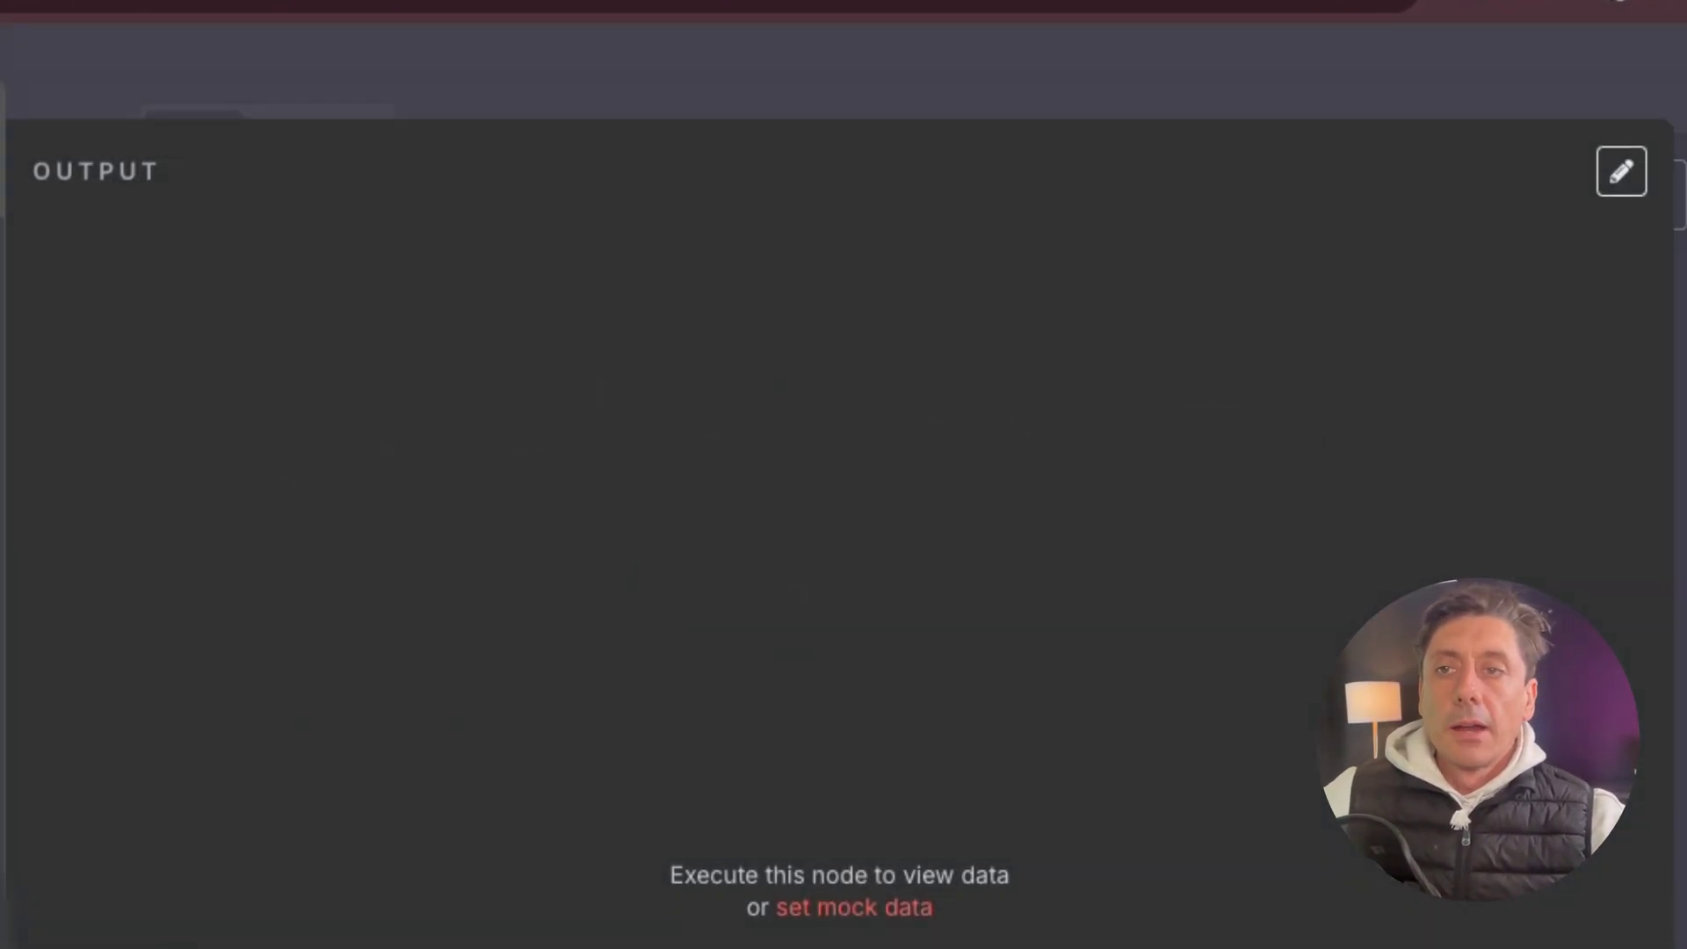
{"action": "key", "text": "Escape"}
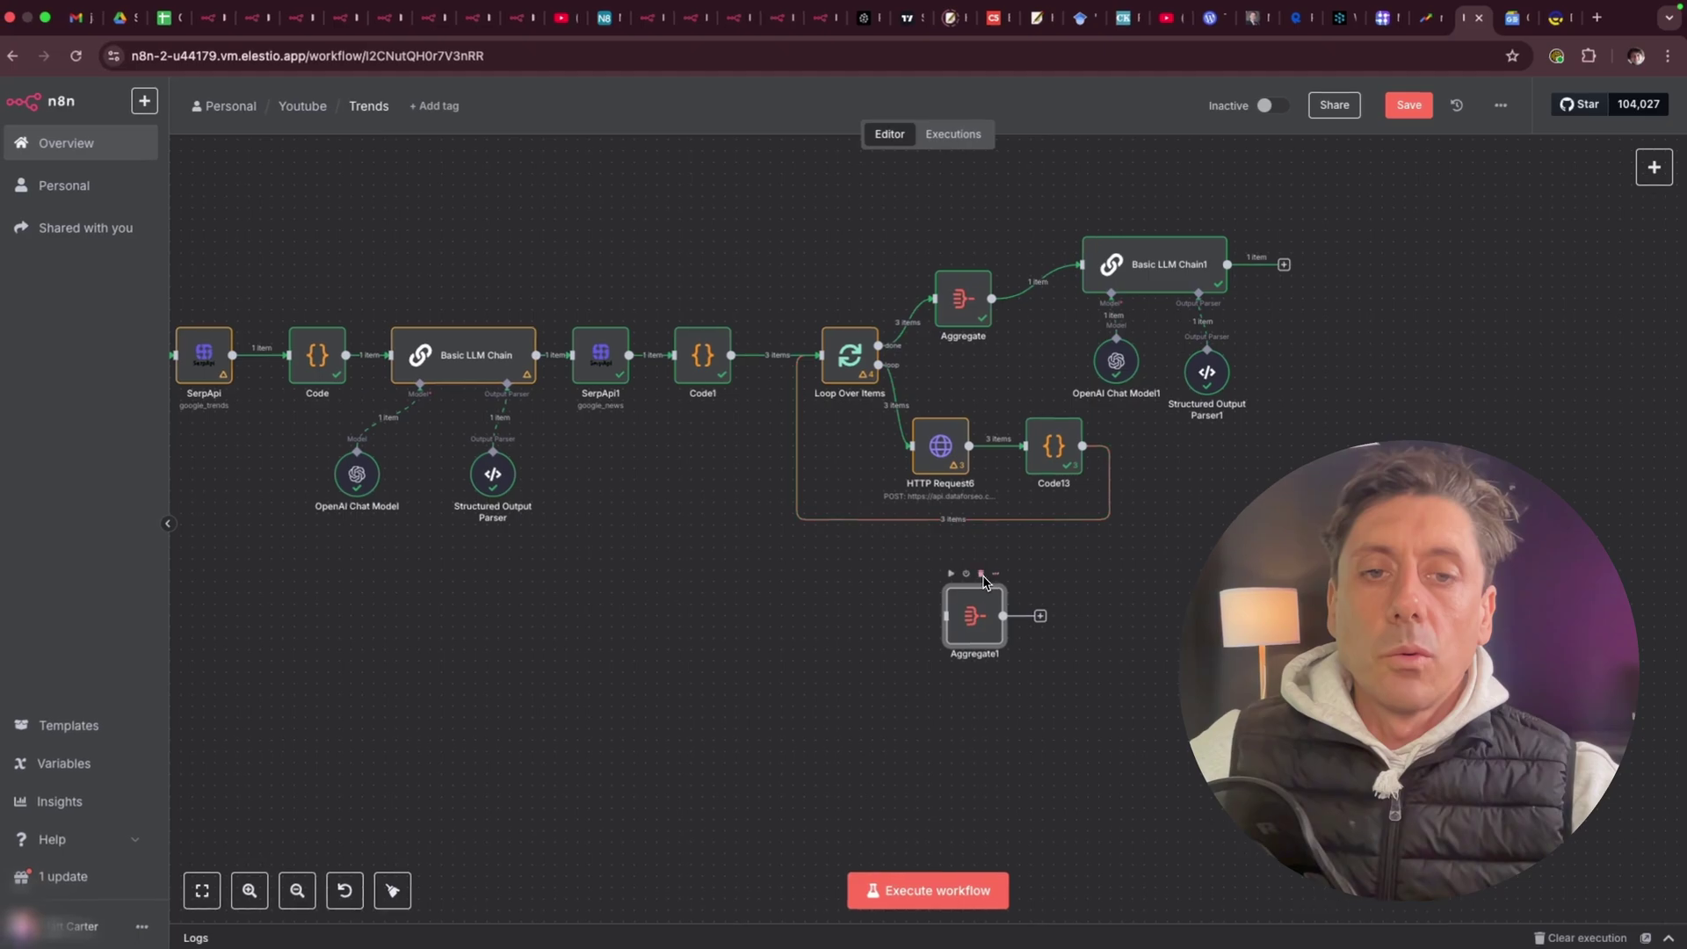
Open the original Aggregate node and examine the content of data[0], data[1] and data[2] in its combined output list.
{"action": "double_click", "coordinate": [965, 298]}
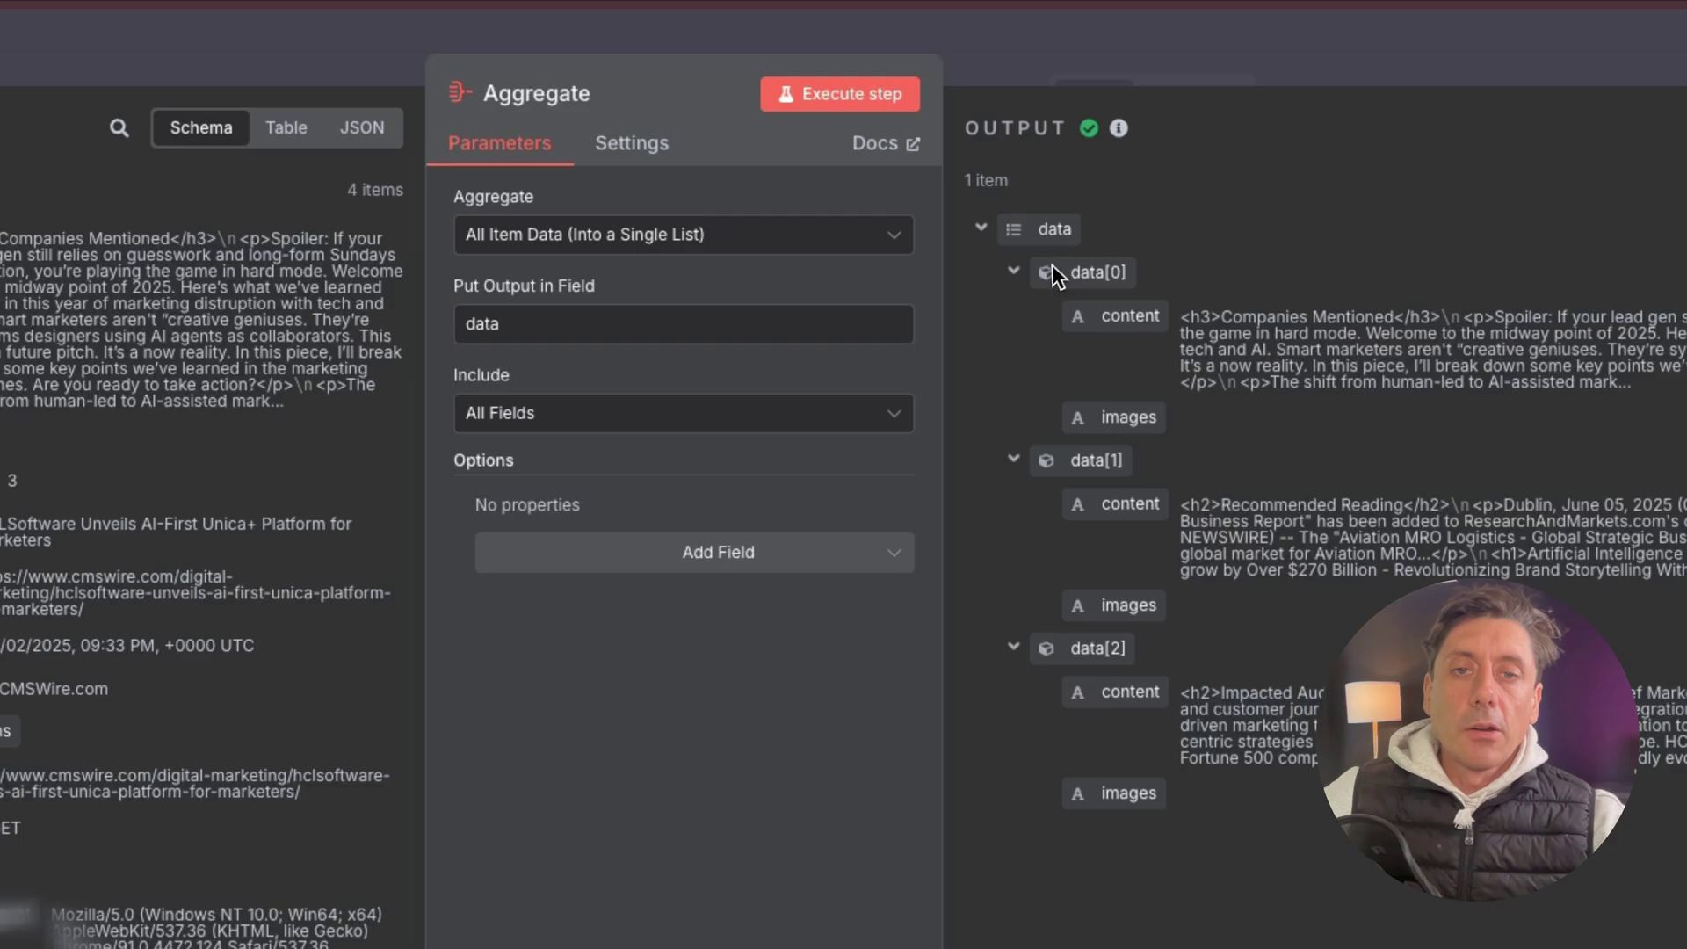
{"action": "left_click_drag", "start_coordinate": [1180, 316], "coordinate": [1261, 424]}
{"action": "left_click_drag", "start_coordinate": [1171, 514], "coordinate": [1239, 580]}
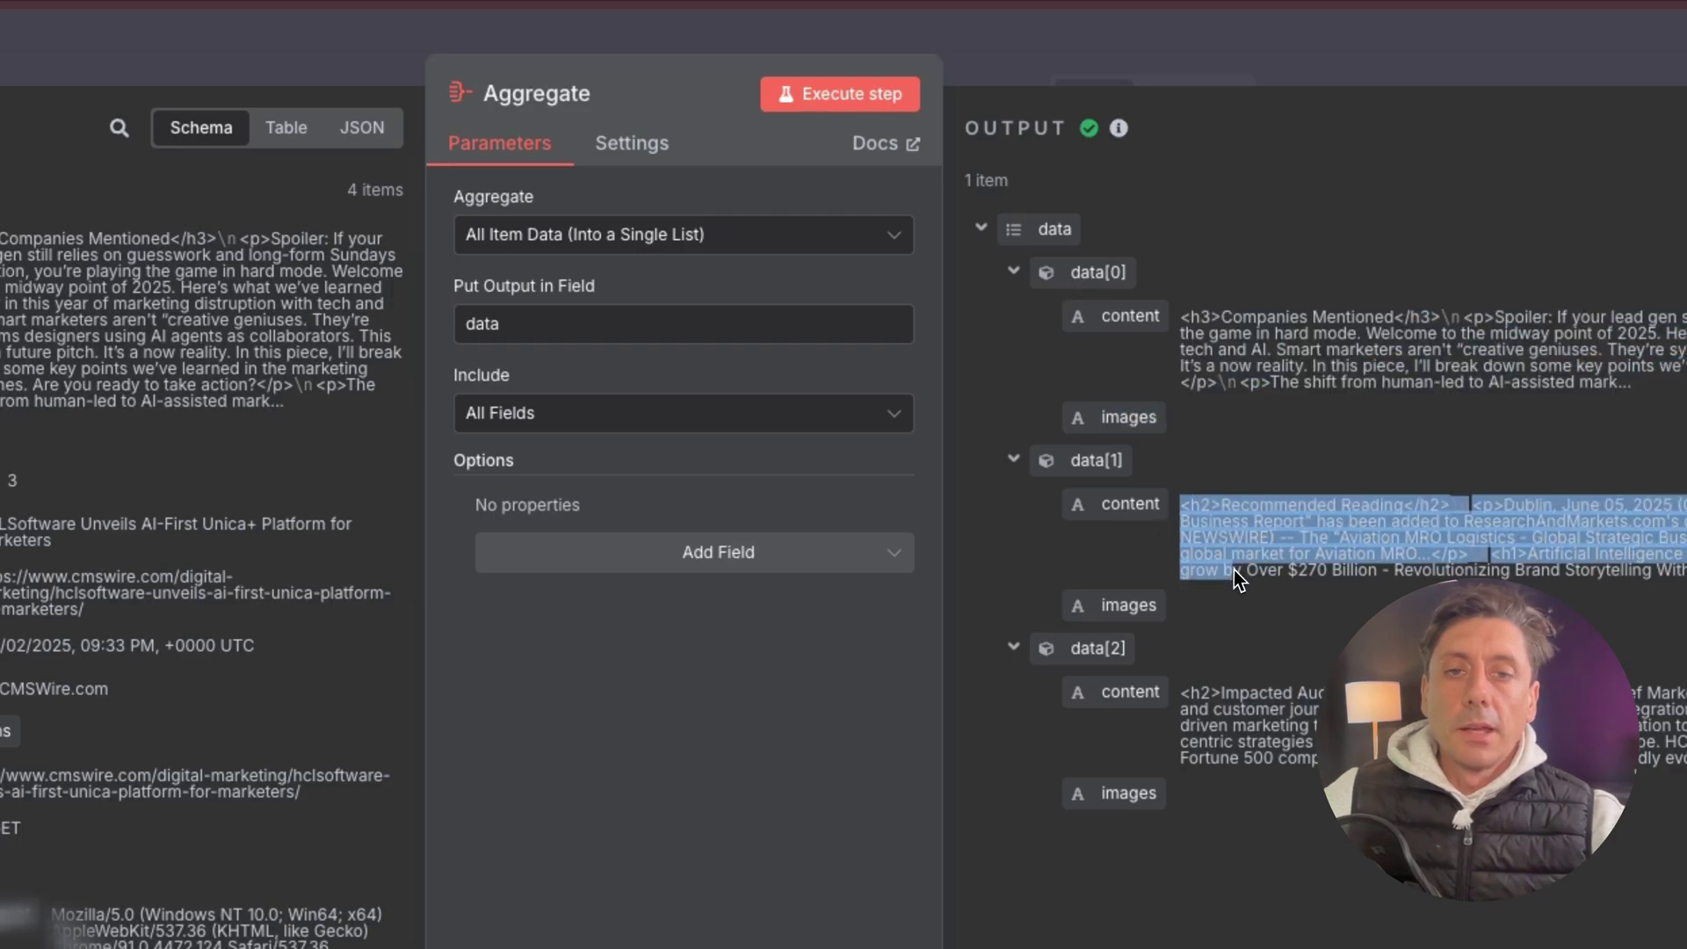
{"action": "left_click_drag", "start_coordinate": [1187, 692], "coordinate": [1313, 797]}
{"action": "left_click", "coordinate": [1312, 797]}
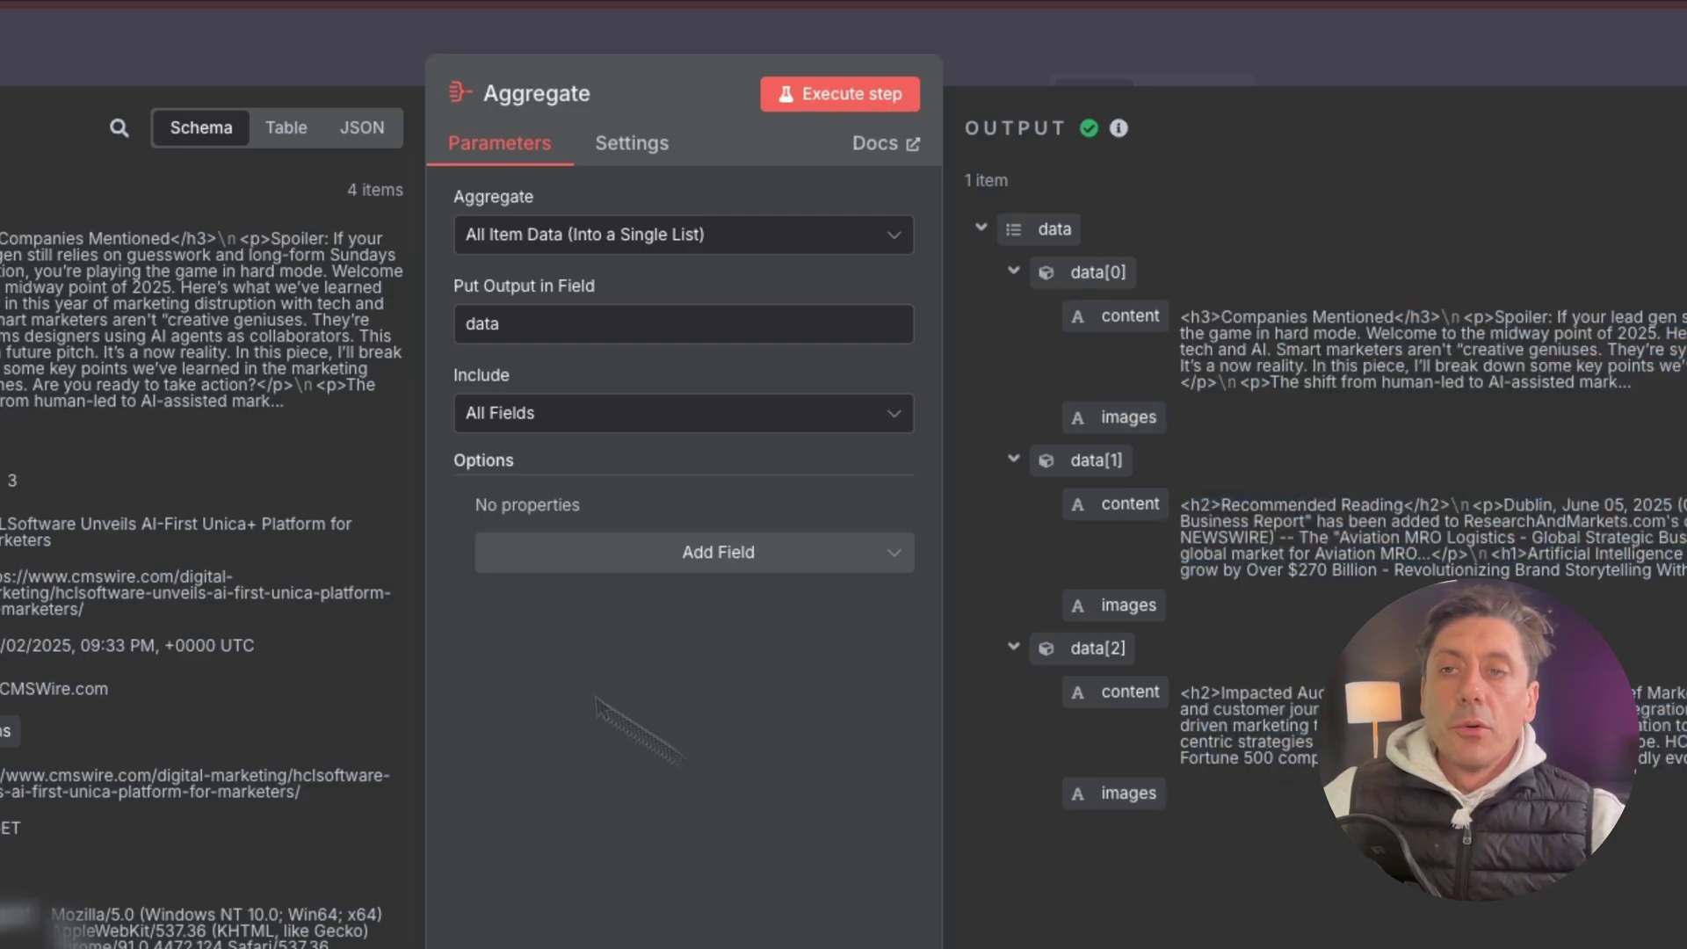
{"action": "key", "text": "Escape"}
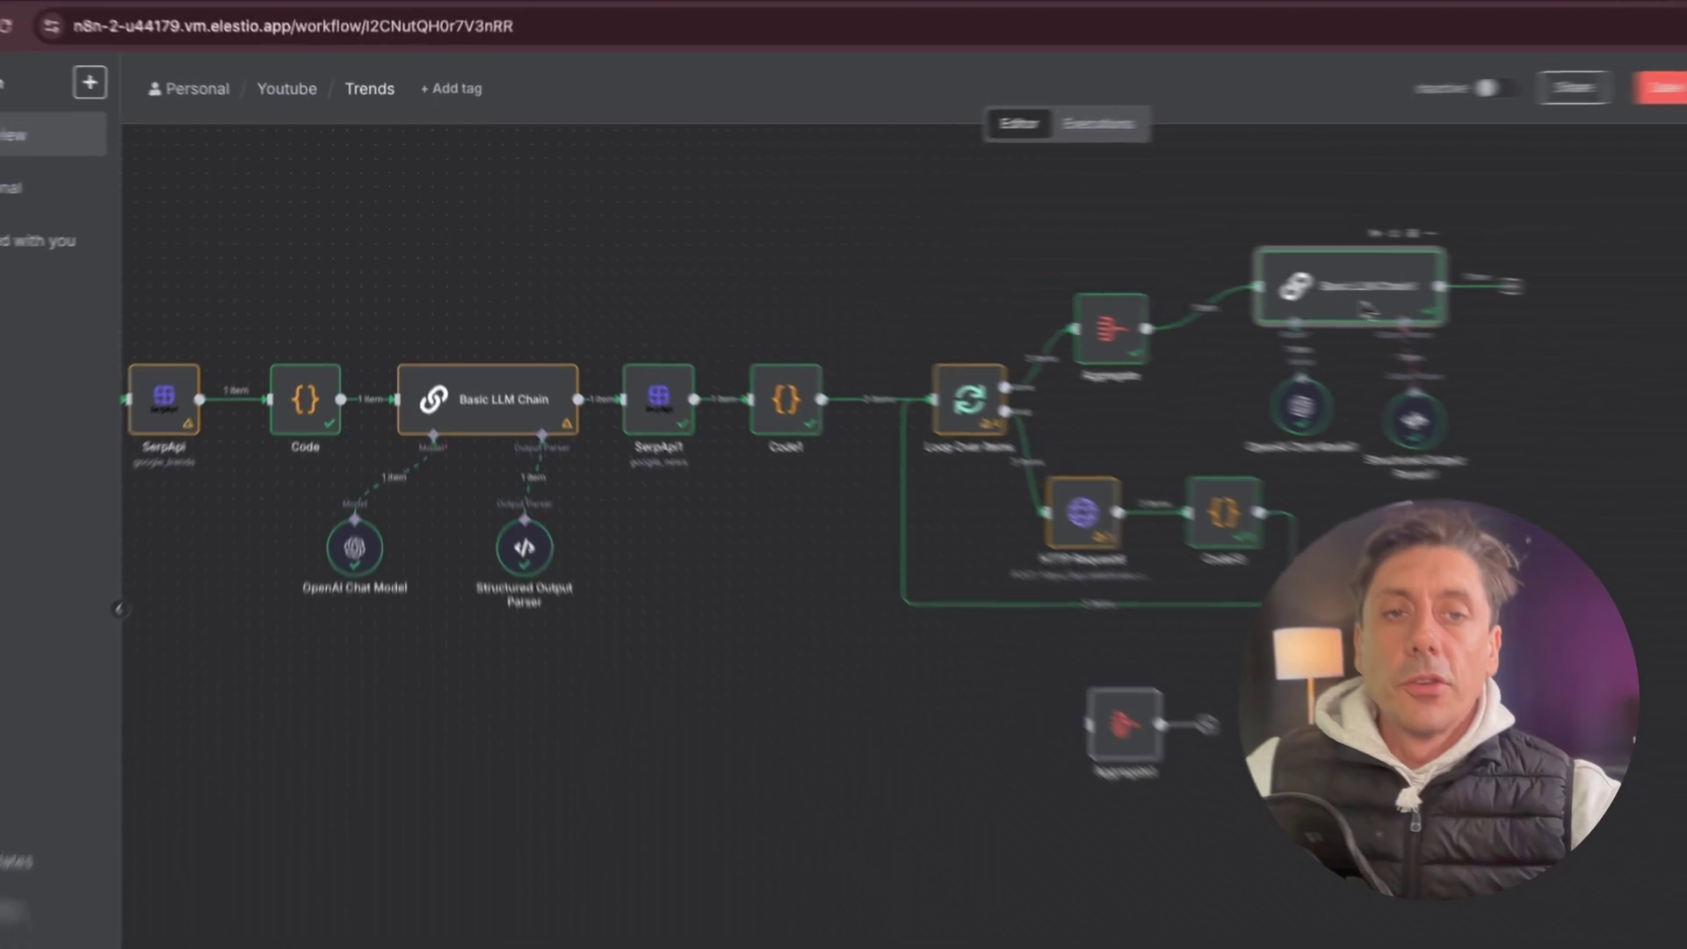
Open Basic LLM Chain1 and examine how its user prompt maps the three aggregated content fields to Source 1, 2 and 3.
{"action": "double_click", "coordinate": [1366, 306]}
{"action": "left_click", "coordinate": [982, 533]}
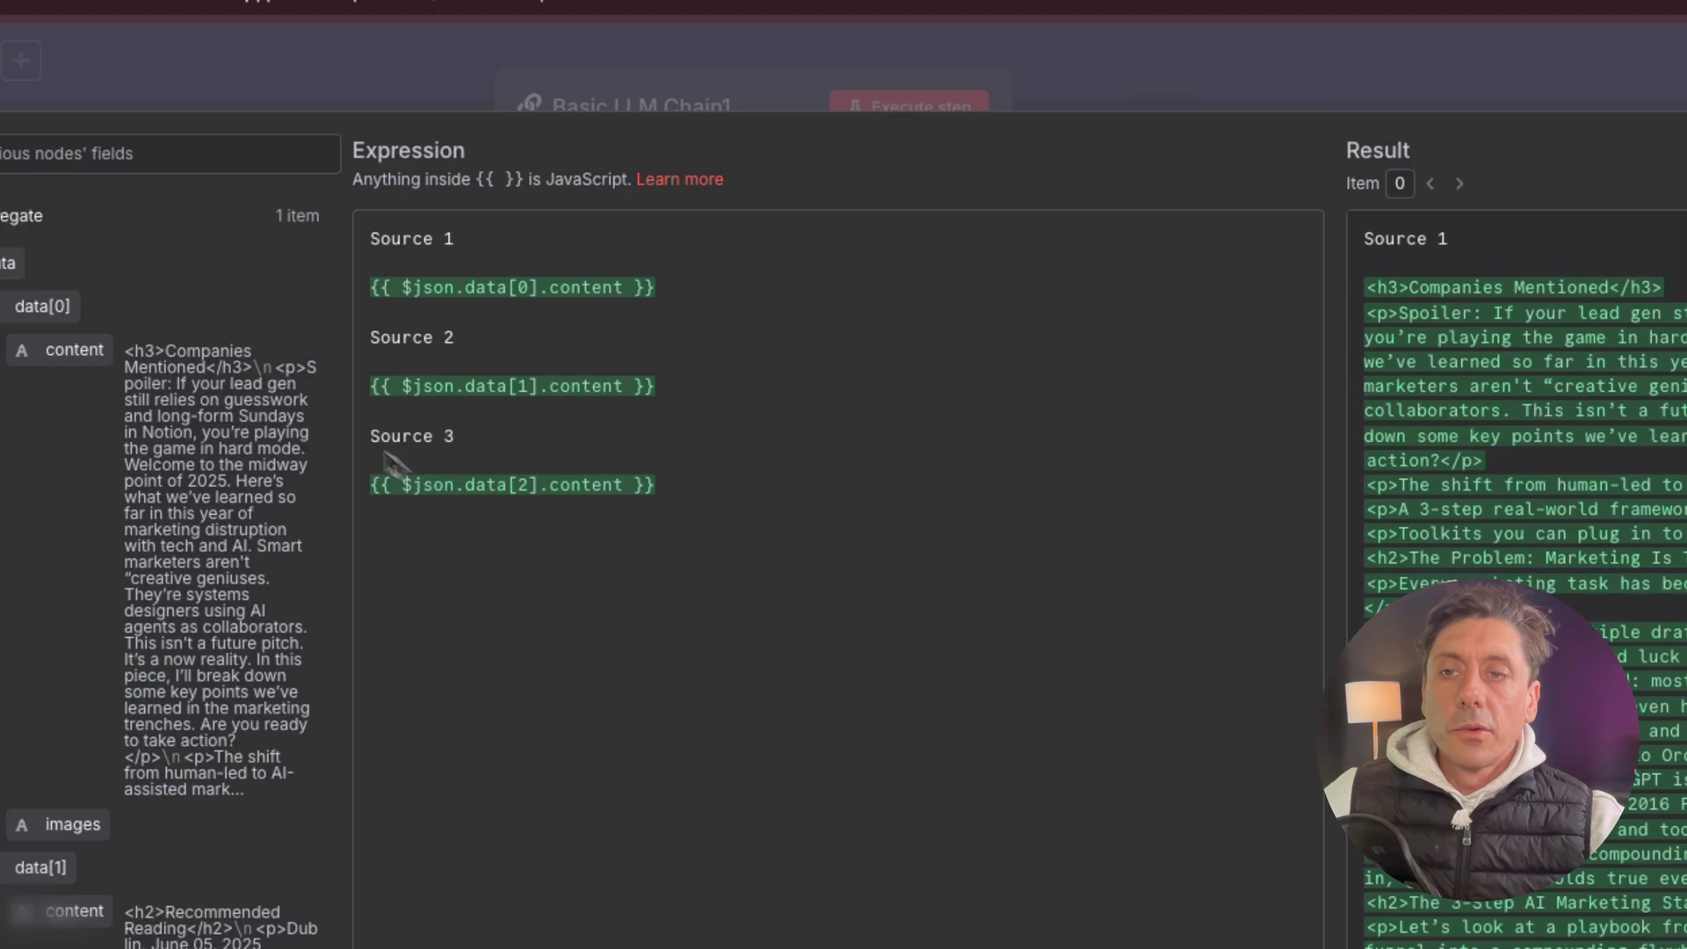
{"action": "mouse_move", "coordinate": [72, 351]}
{"action": "left_mouse_down"}
{"action": "mouse_move", "coordinate": [414, 327]}
{"action": "mouse_move", "coordinate": [76, 351]}
{"action": "left_mouse_up"}
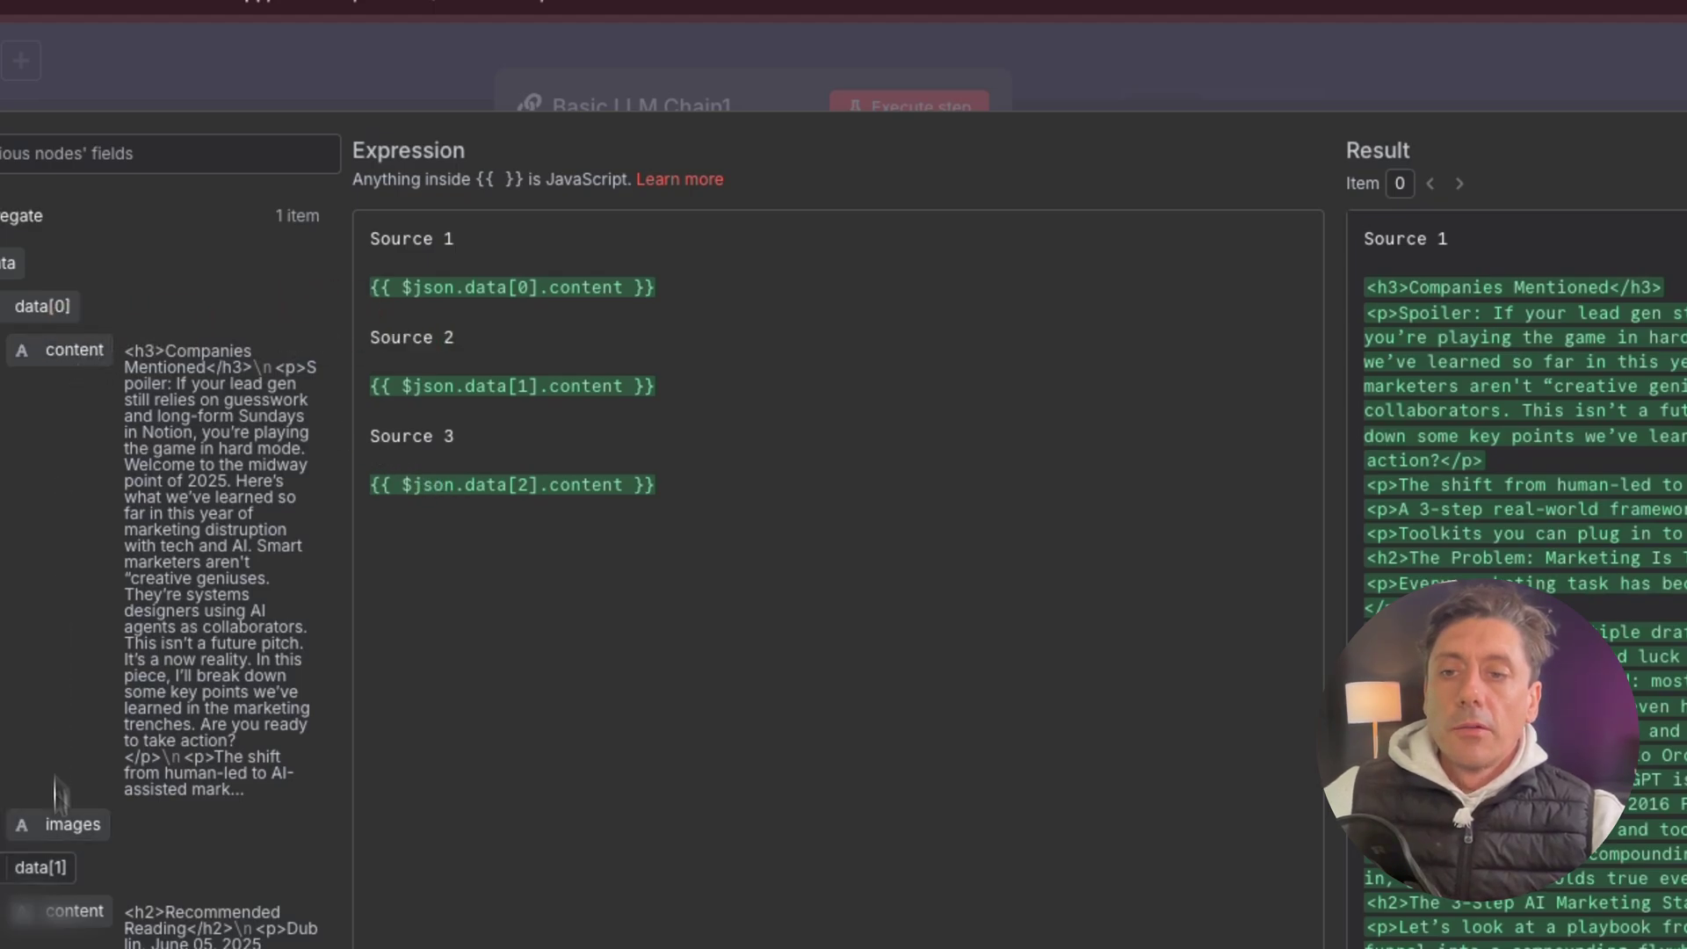
{"action": "left_click_drag", "start_coordinate": [62, 914], "coordinate": [323, 572]}
{"action": "scroll", "coordinate": [167, 572], "scroll_direction": "down", "scroll_amount": 3}
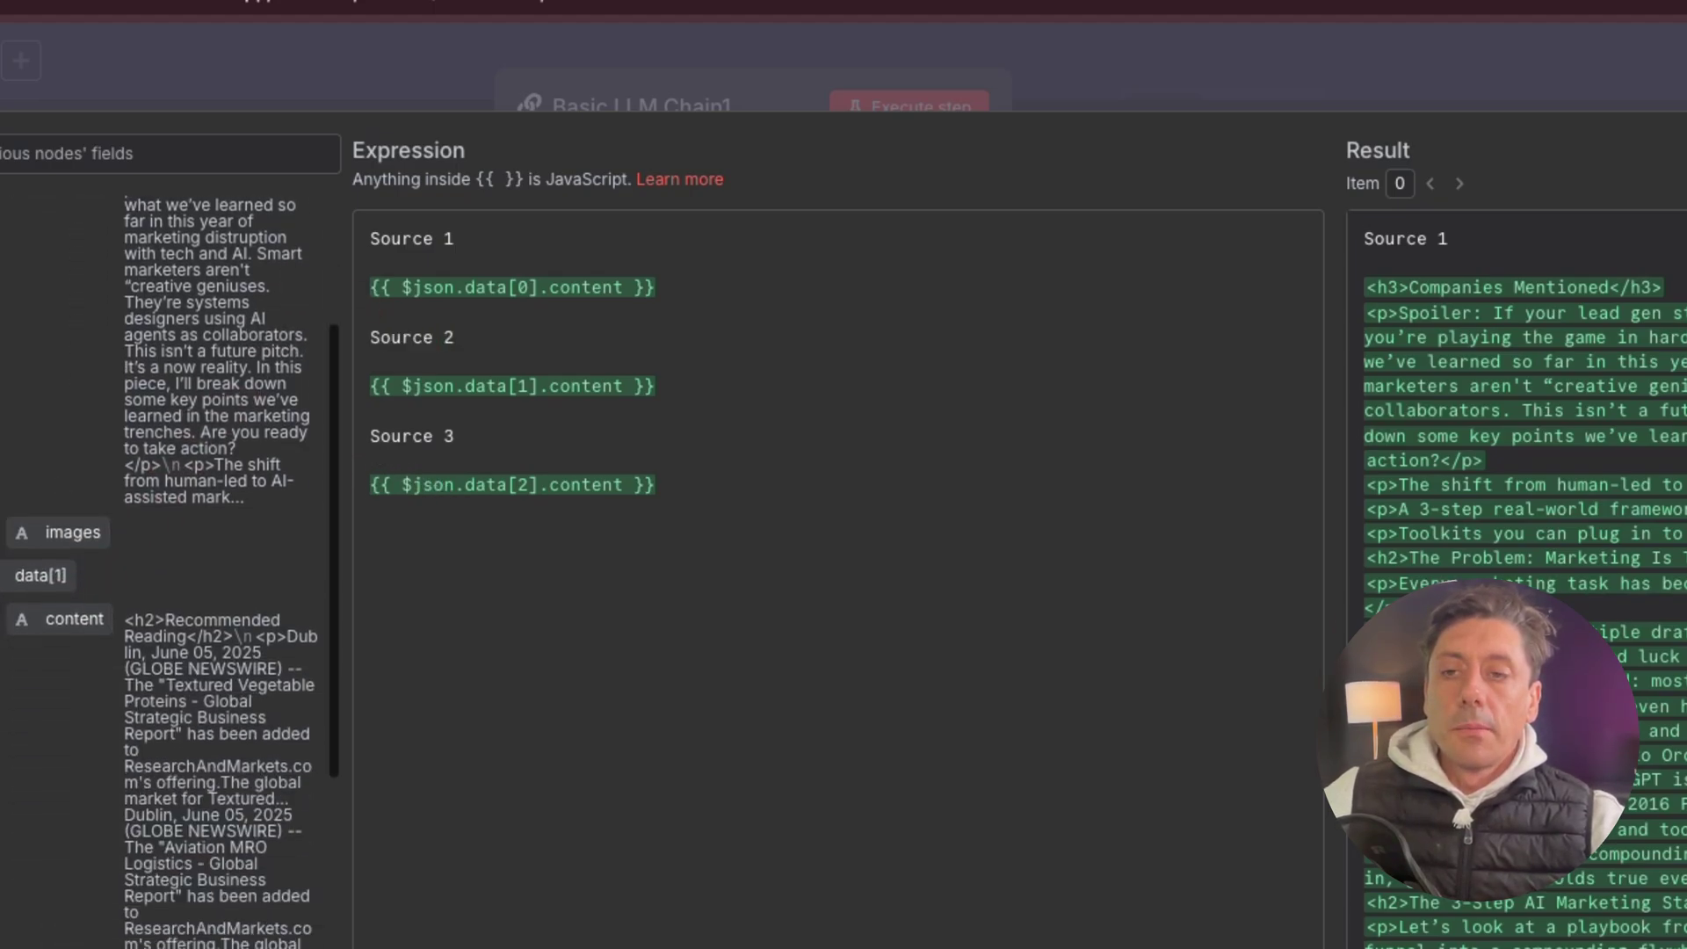
{"action": "scroll", "coordinate": [219, 571], "scroll_direction": "down", "scroll_amount": 2}
{"action": "left_click_drag", "start_coordinate": [275, 804], "coordinate": [419, 657]}
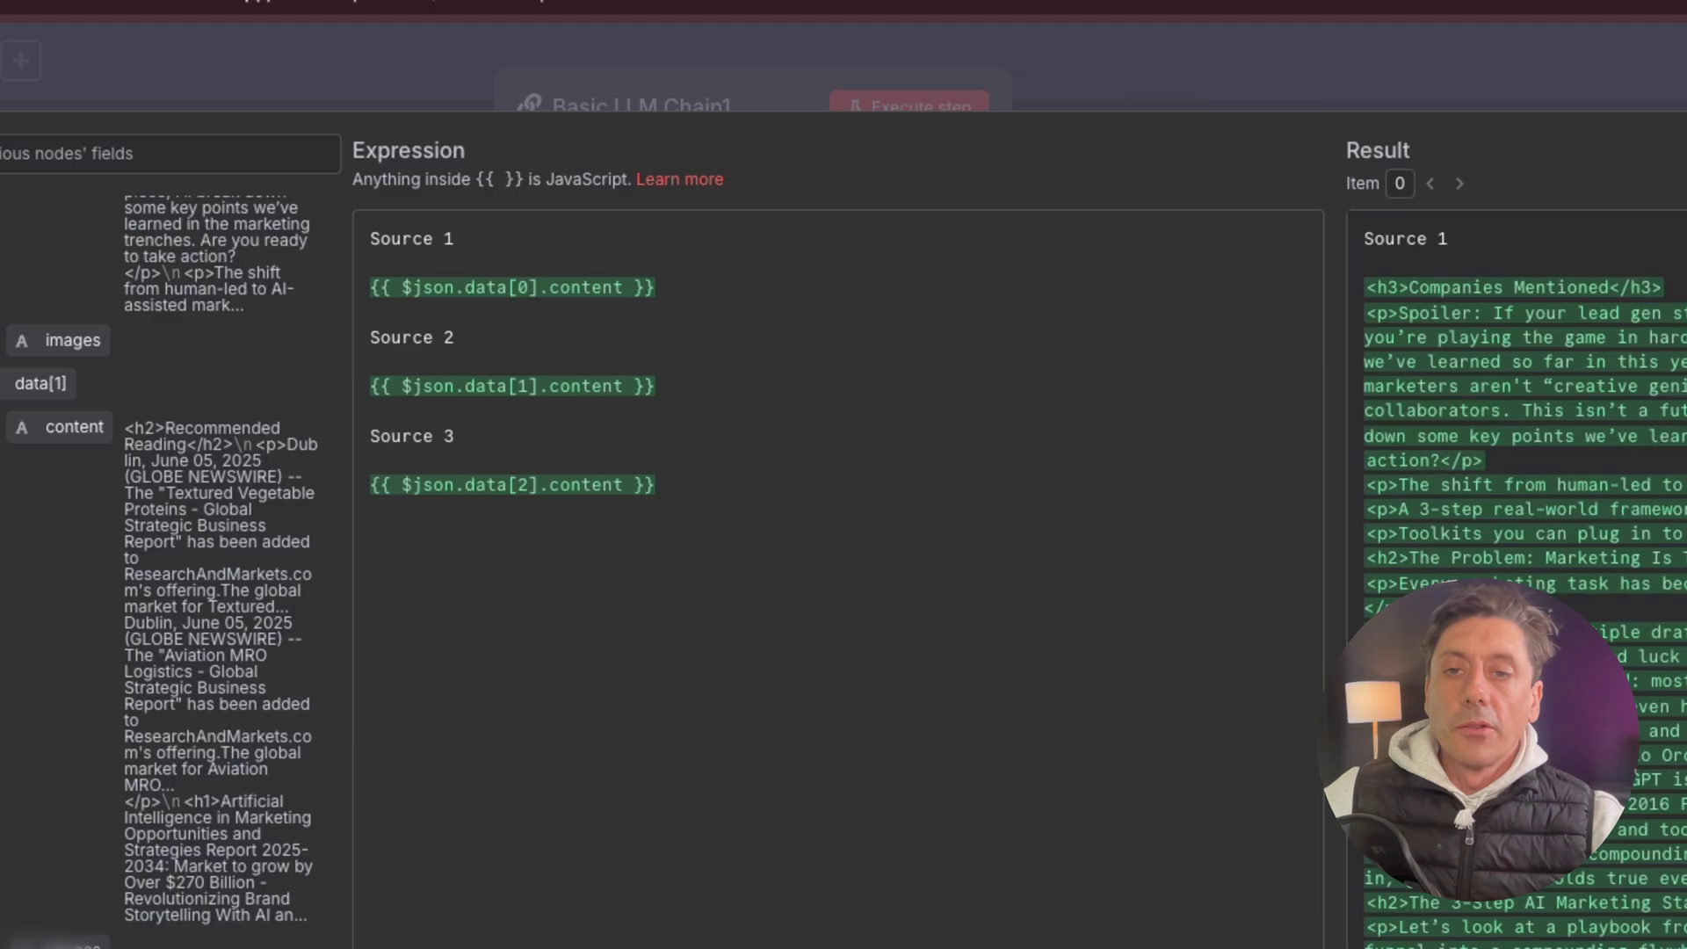
{"action": "key", "text": "Escape"}
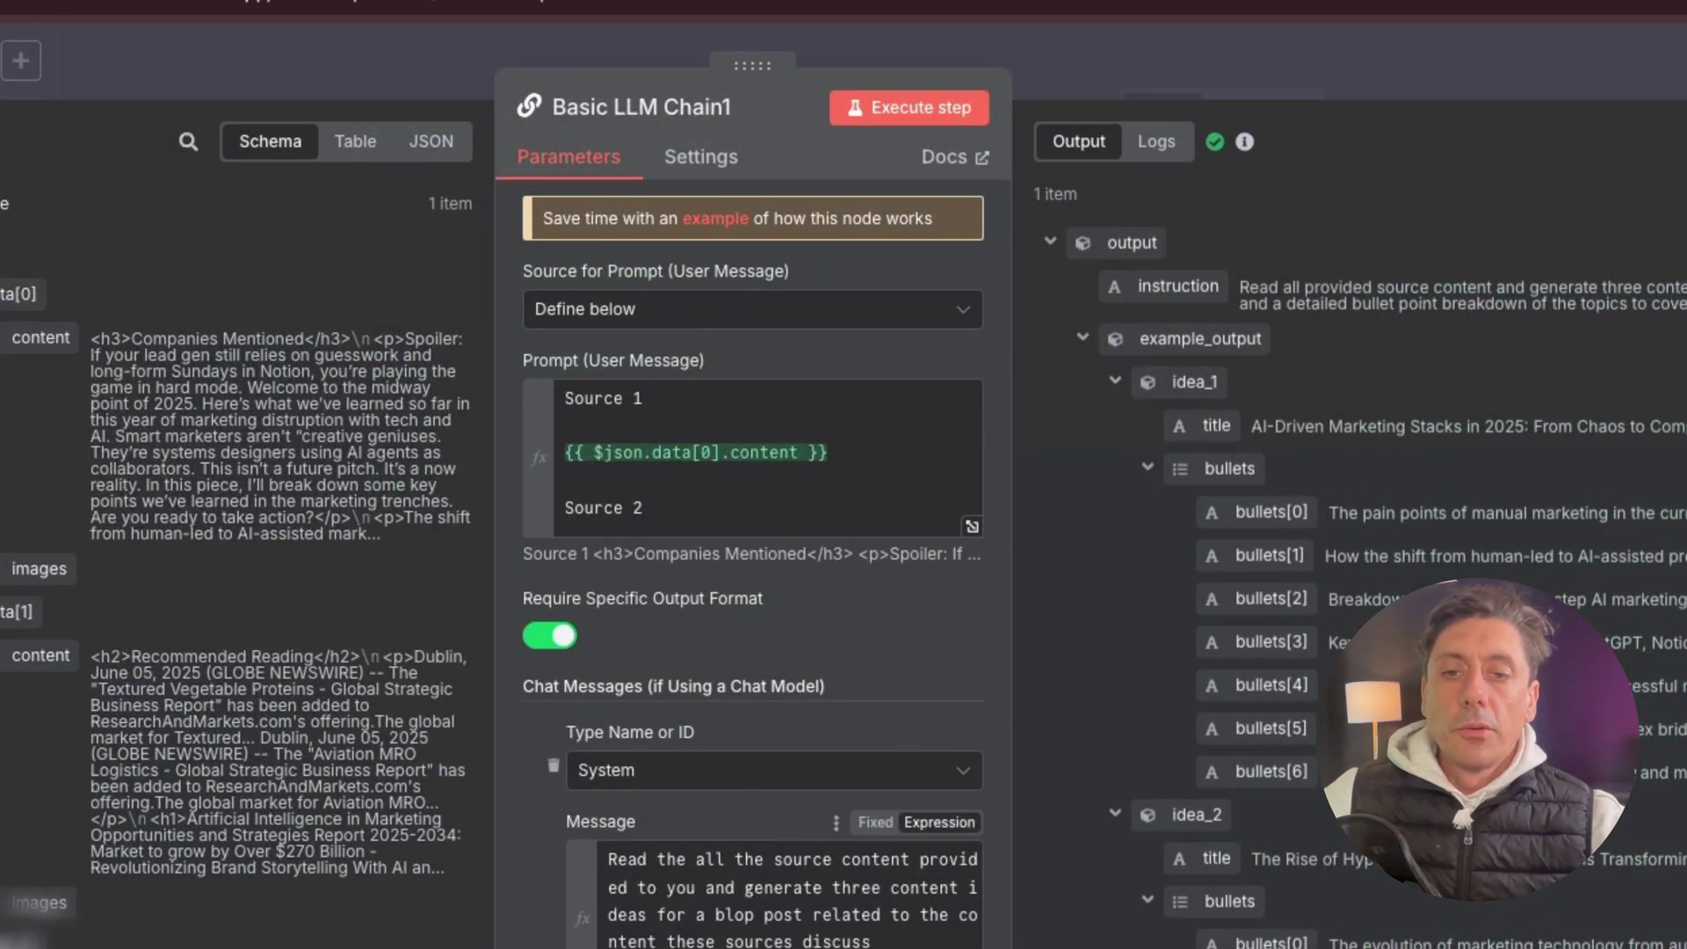
Keep the chat message type as System and review the system message asking for three blog post ideas with bulleted topics.
{"action": "left_click", "coordinate": [688, 776]}
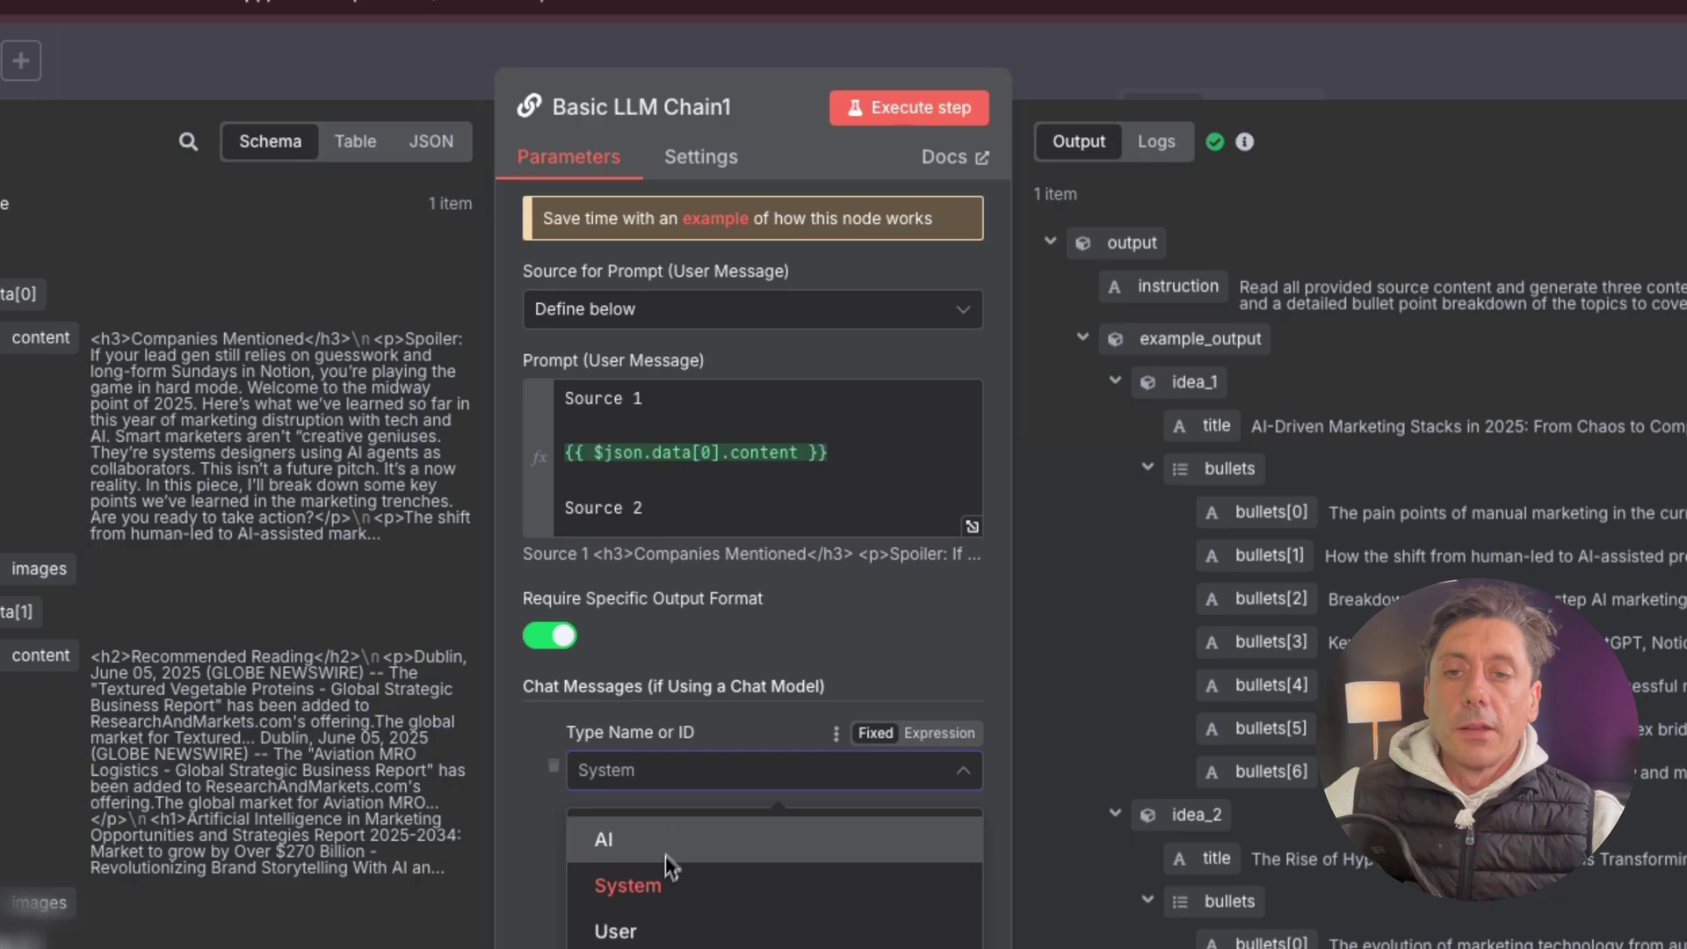
{"action": "left_click", "coordinate": [668, 883]}
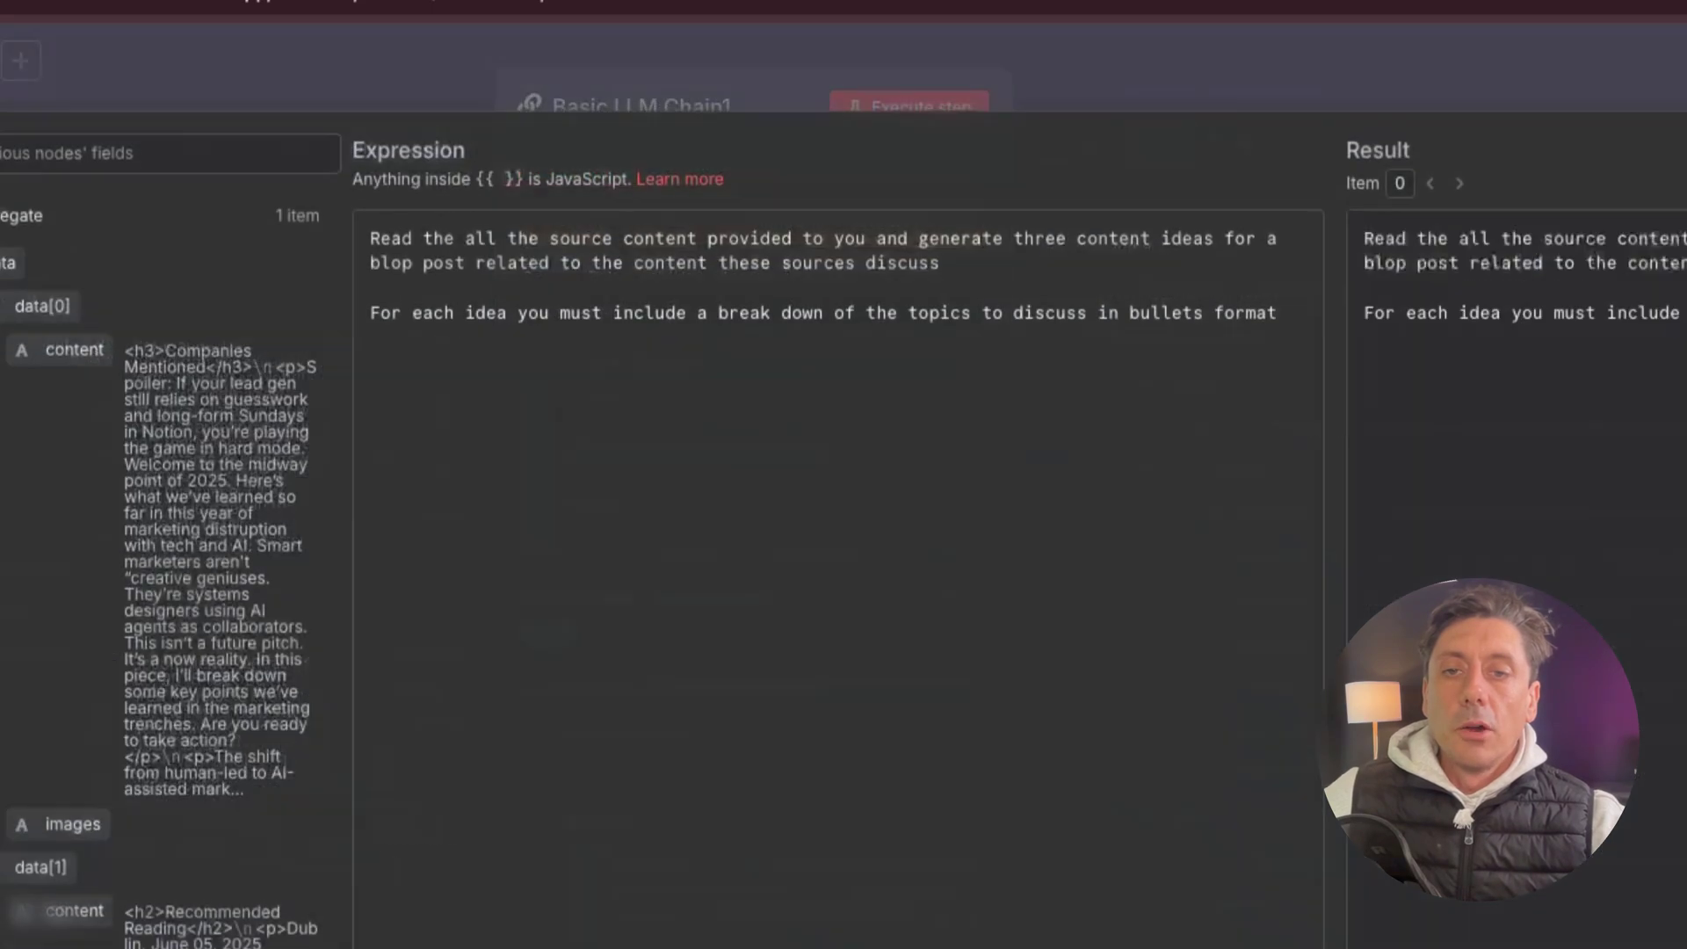
{"action": "left_click", "coordinate": [971, 942]}
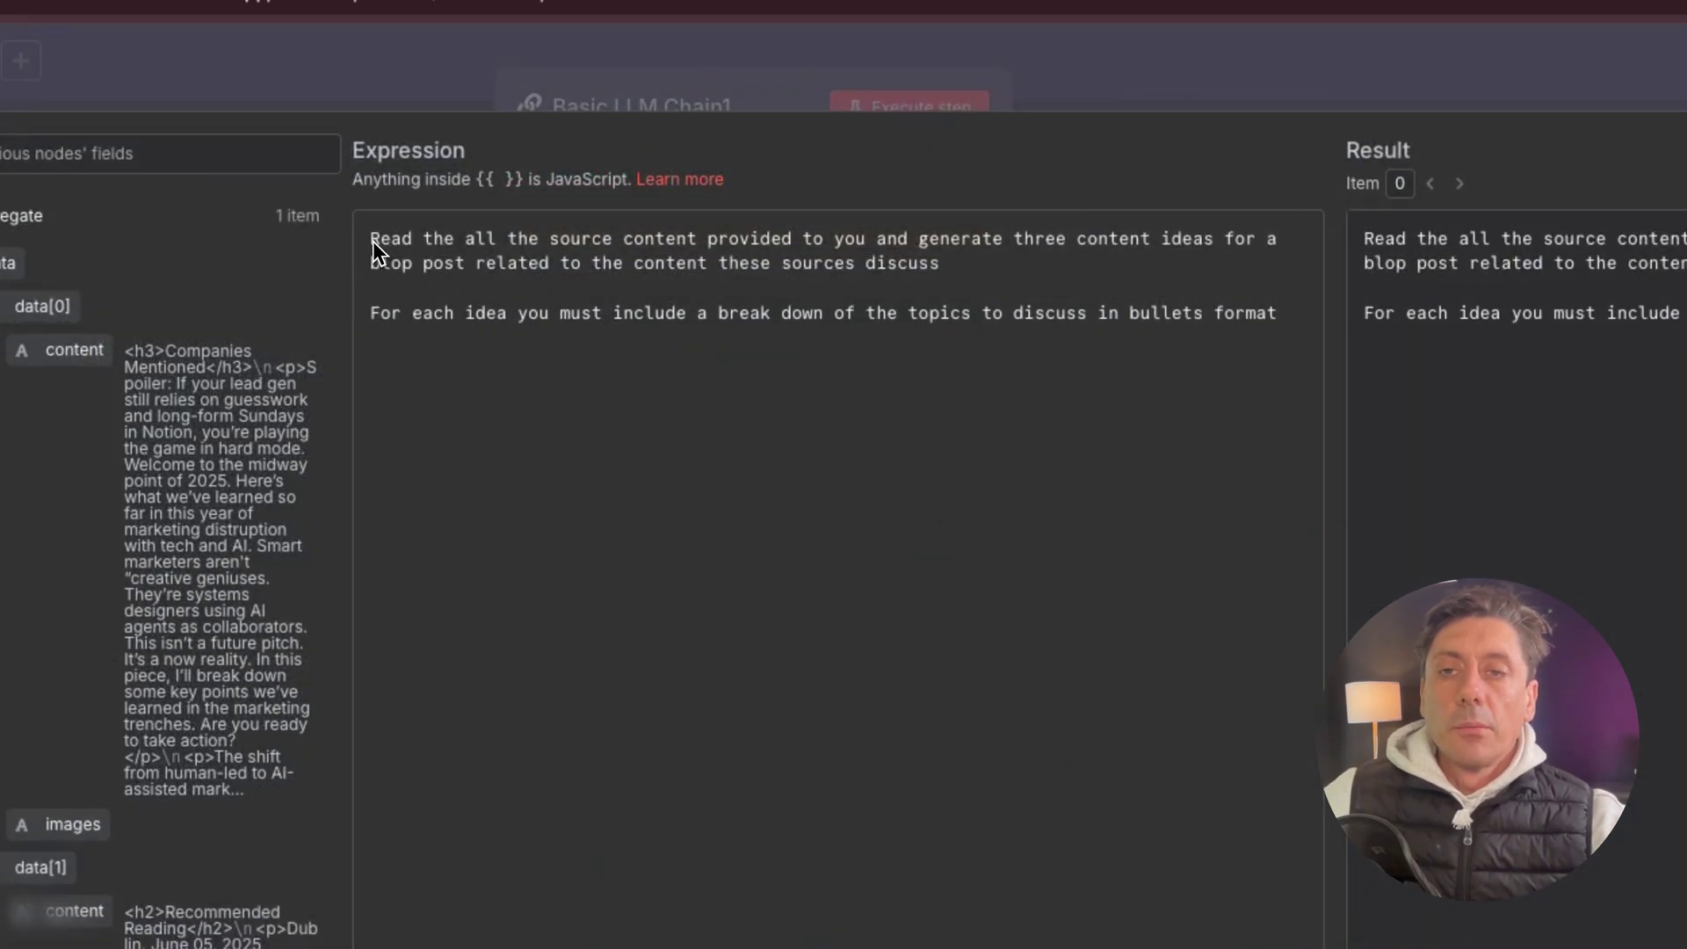
{"action": "left_click_drag", "start_coordinate": [373, 241], "coordinate": [1308, 329]}
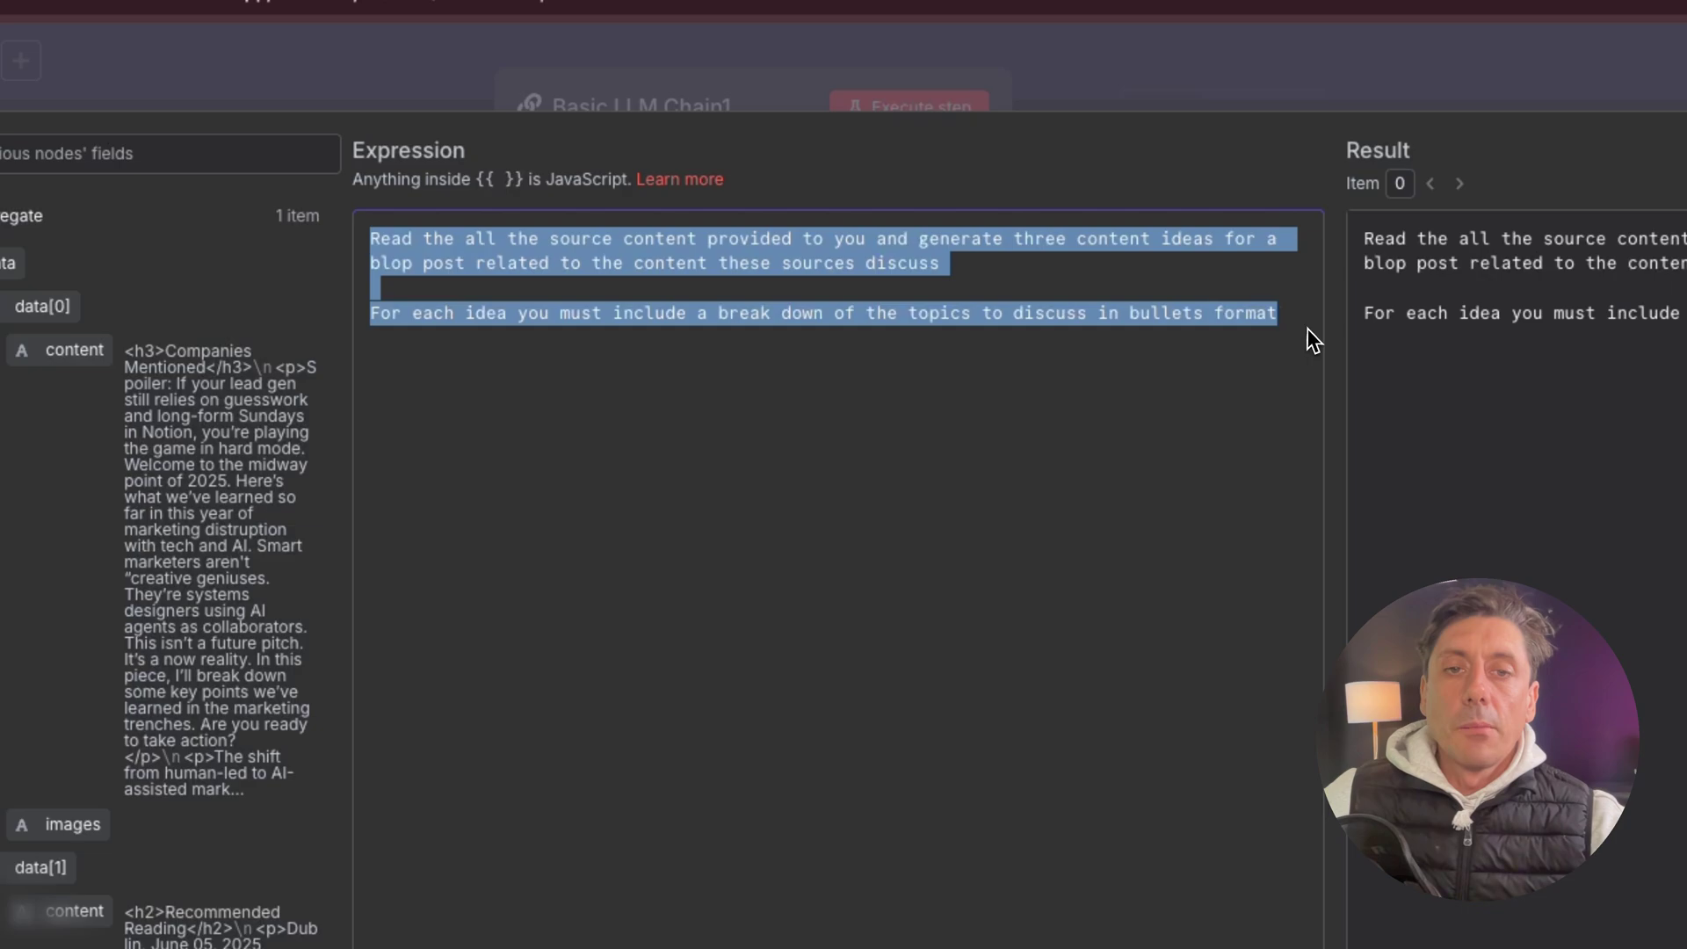
{"action": "left_click", "coordinate": [1226, 369]}
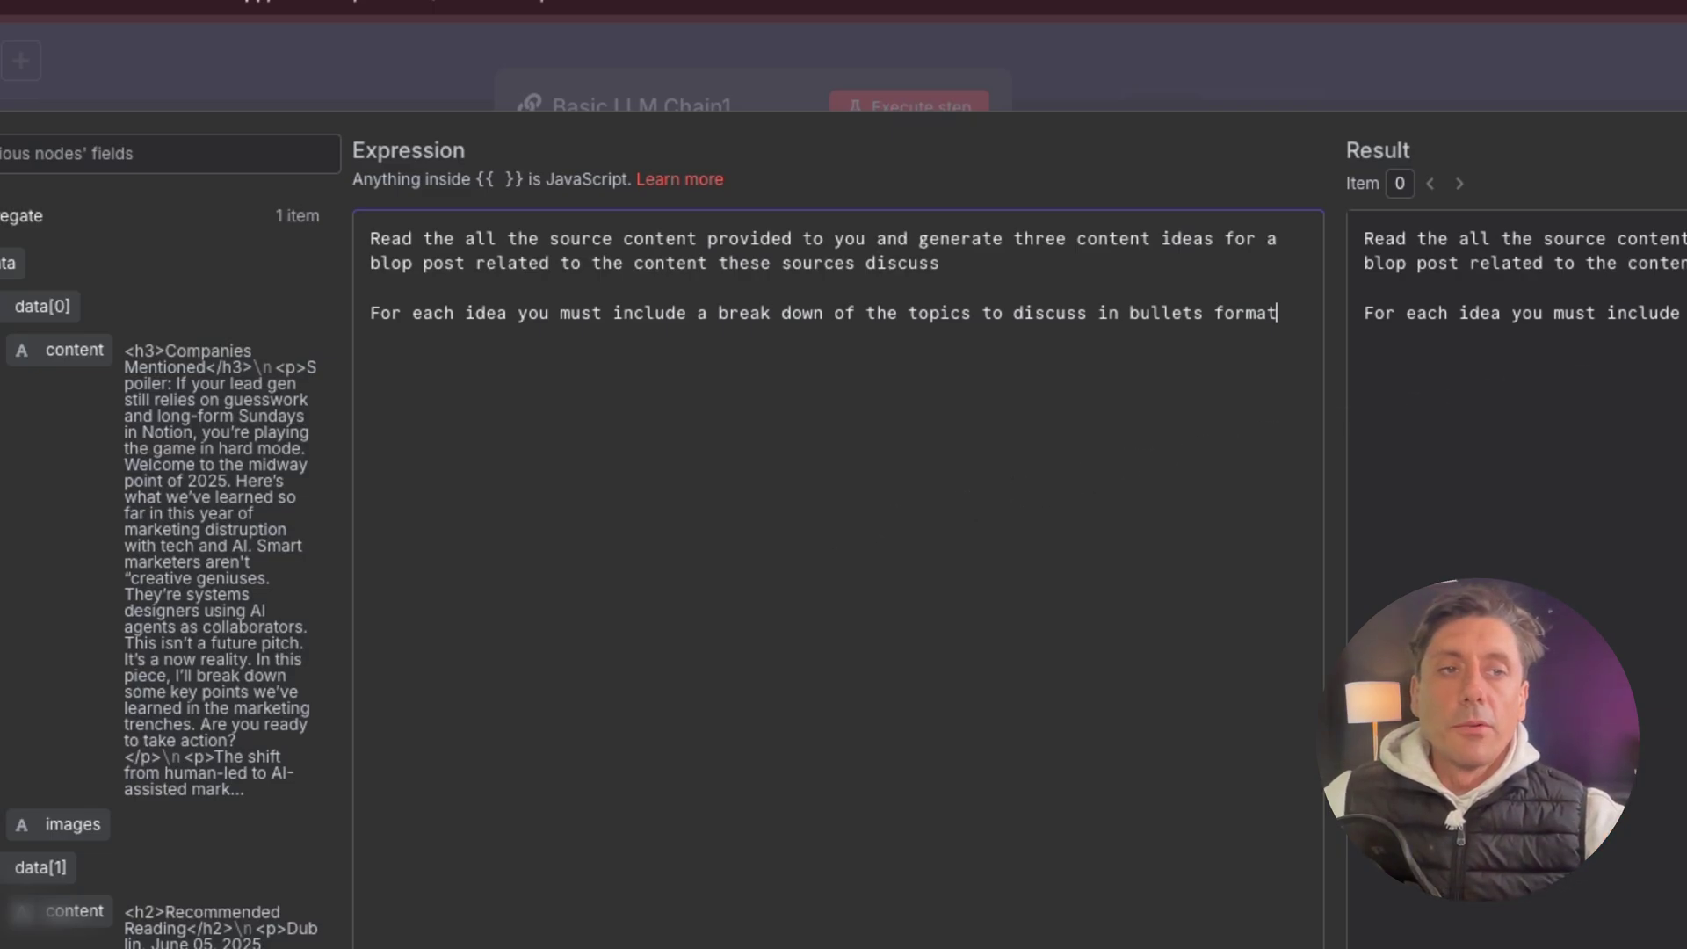
{"action": "key", "text": "Escape"}
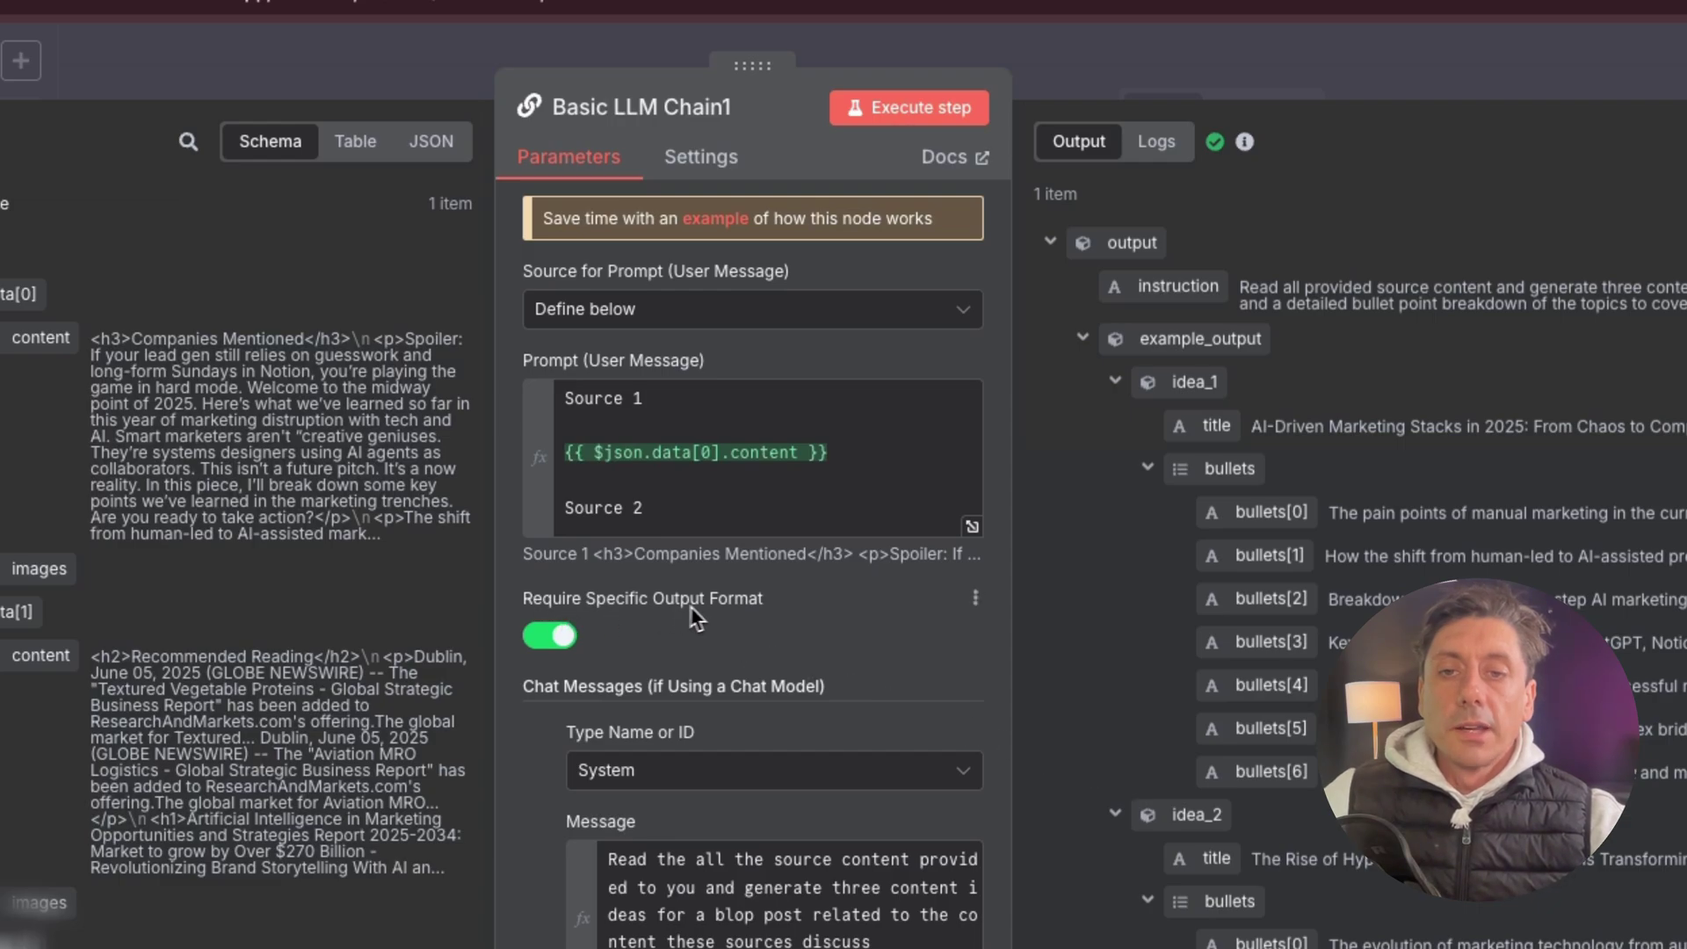
{"action": "key", "text": "Escape"}
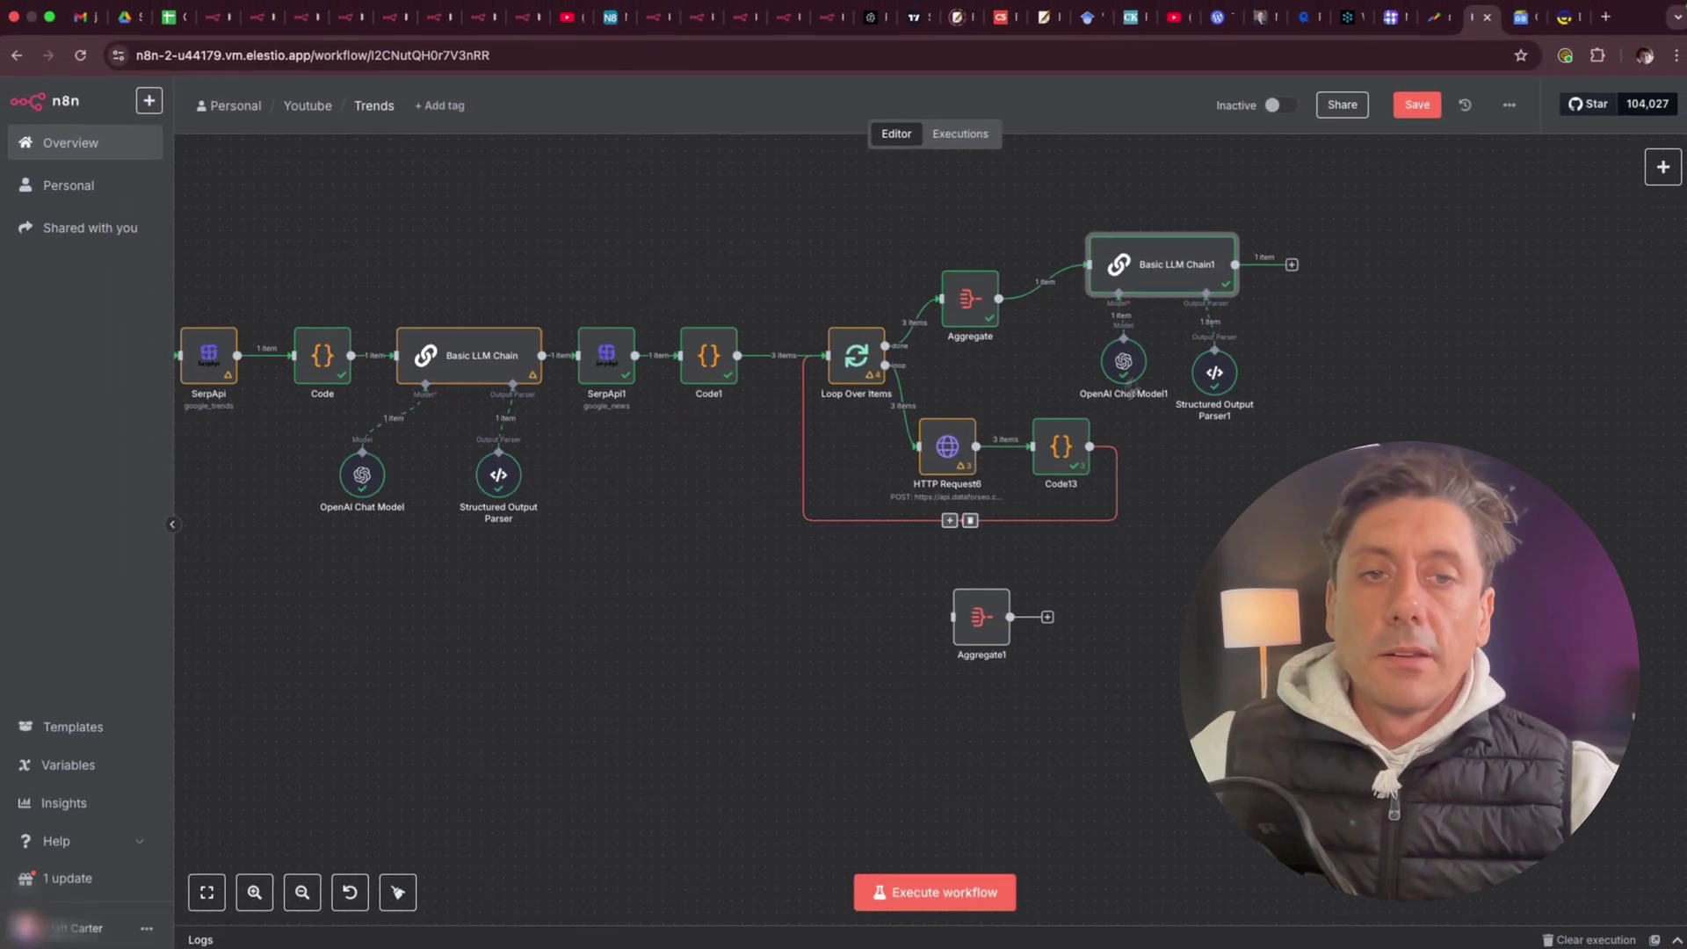
Nudge Structured Output Parser1 slightly on the canvas and search the node library for "struct" to locate the Structured Output Parser.
{"action": "mouse_move", "coordinate": [1214, 392]}
{"action": "left_mouse_down"}
{"action": "mouse_move", "coordinate": [1265, 464]}
{"action": "mouse_move", "coordinate": [1237, 390]}
{"action": "left_mouse_up"}
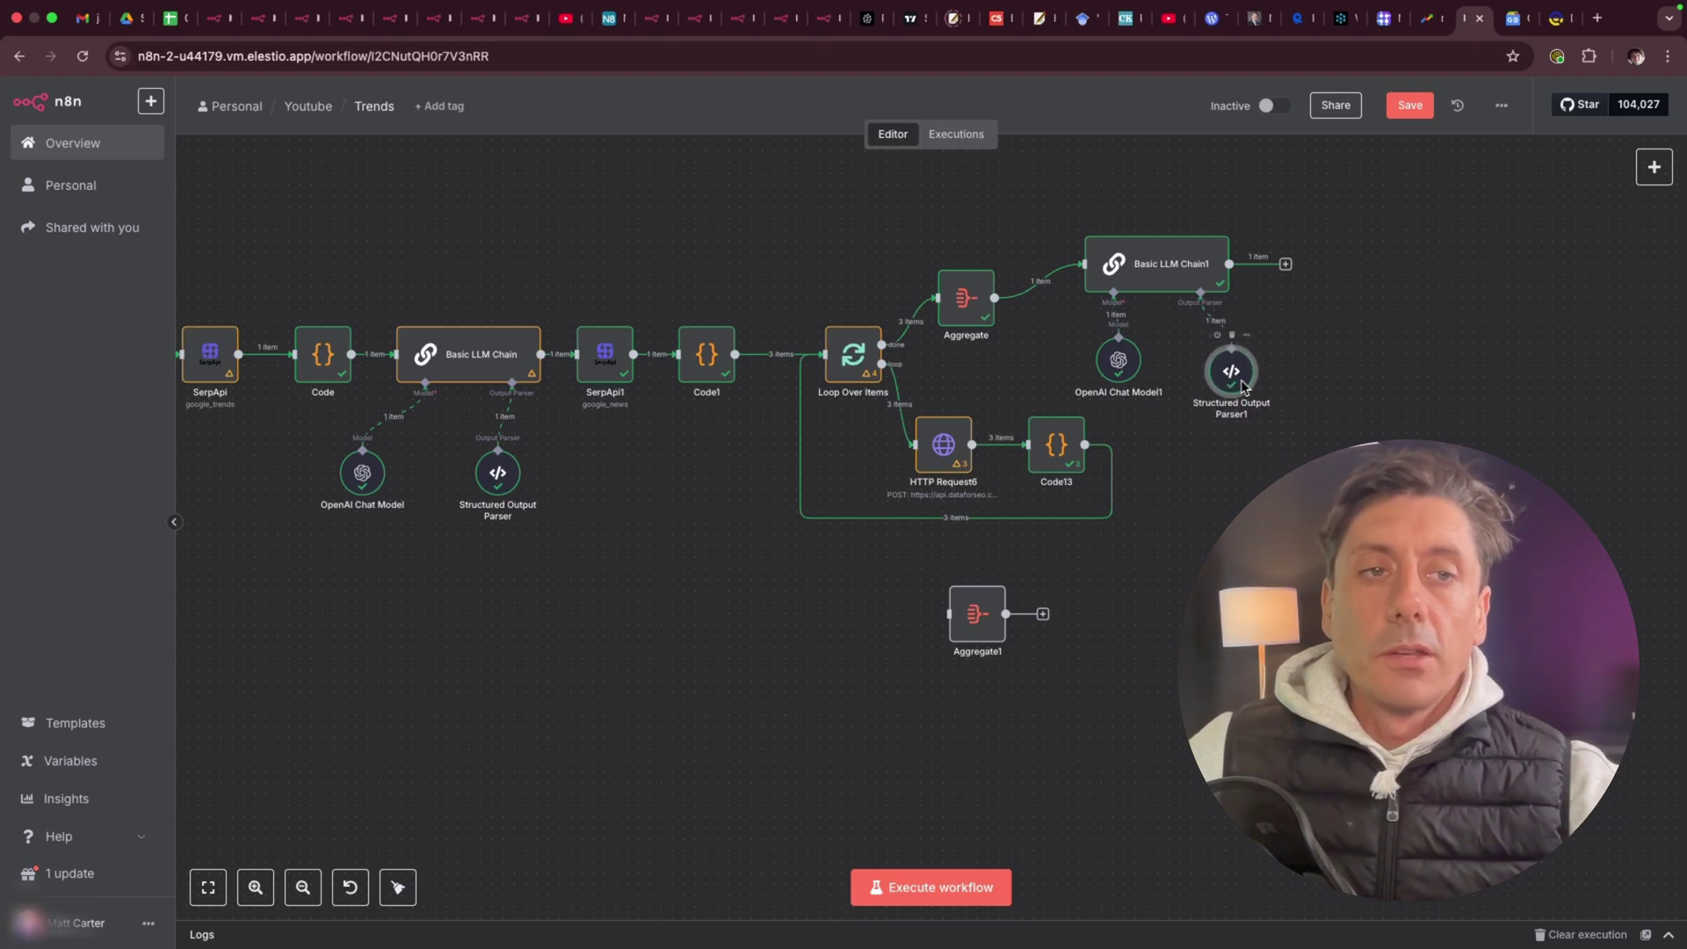
{"action": "left_click", "coordinate": [1654, 167]}
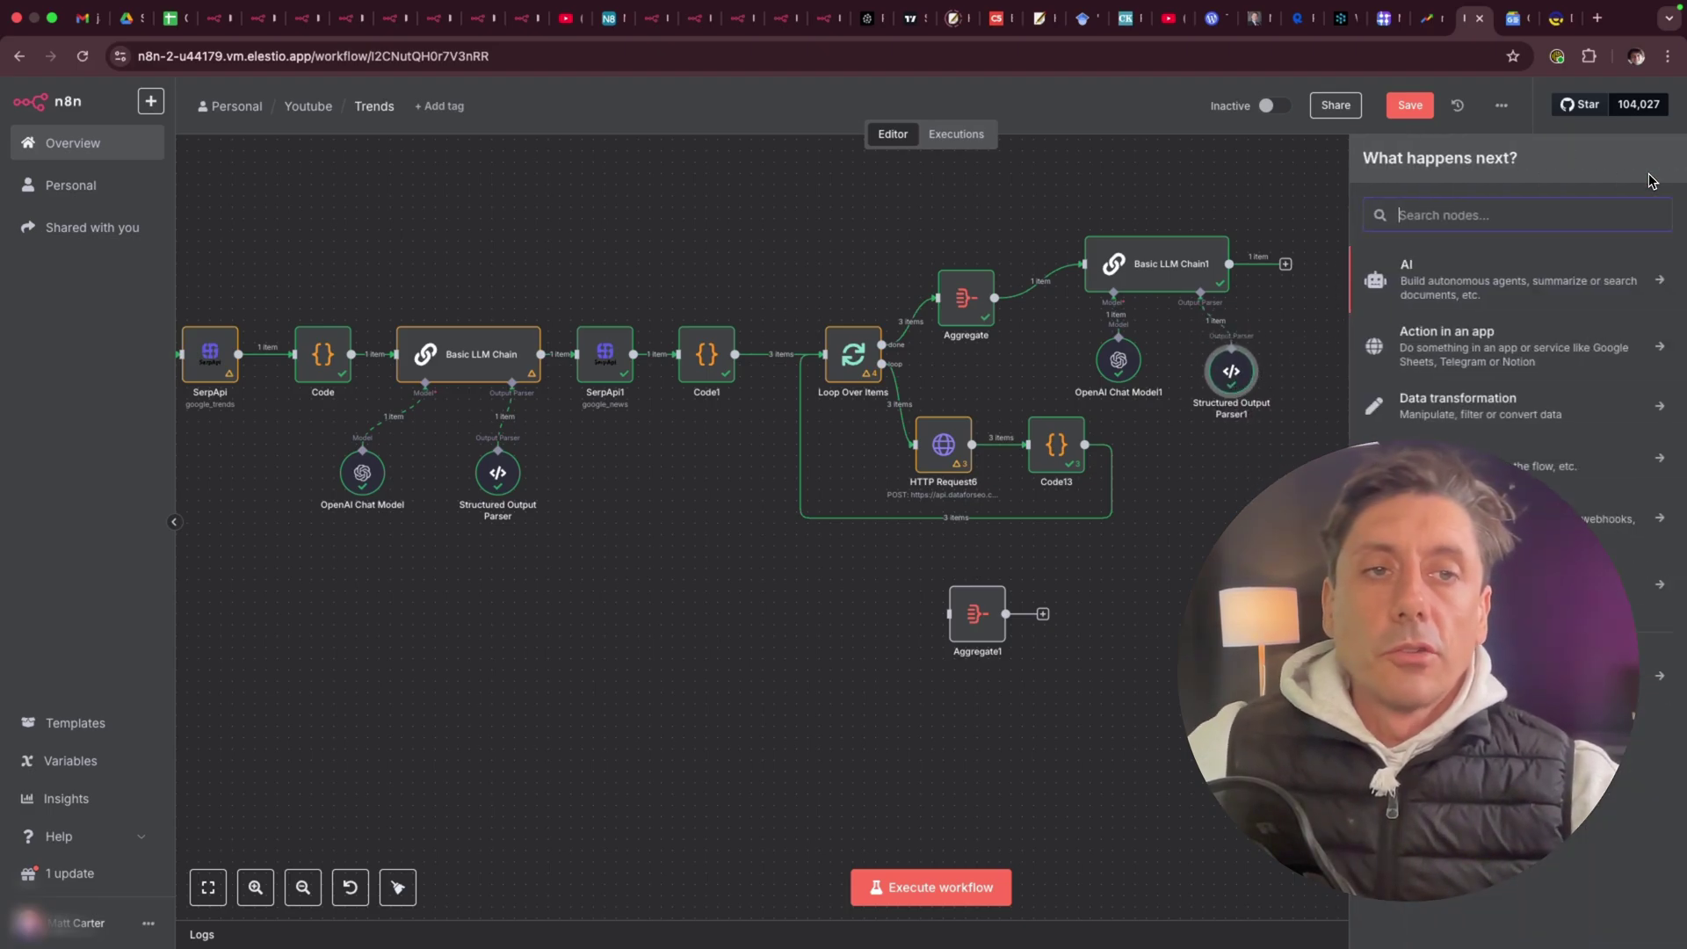
{"action": "type", "text": "ou"}
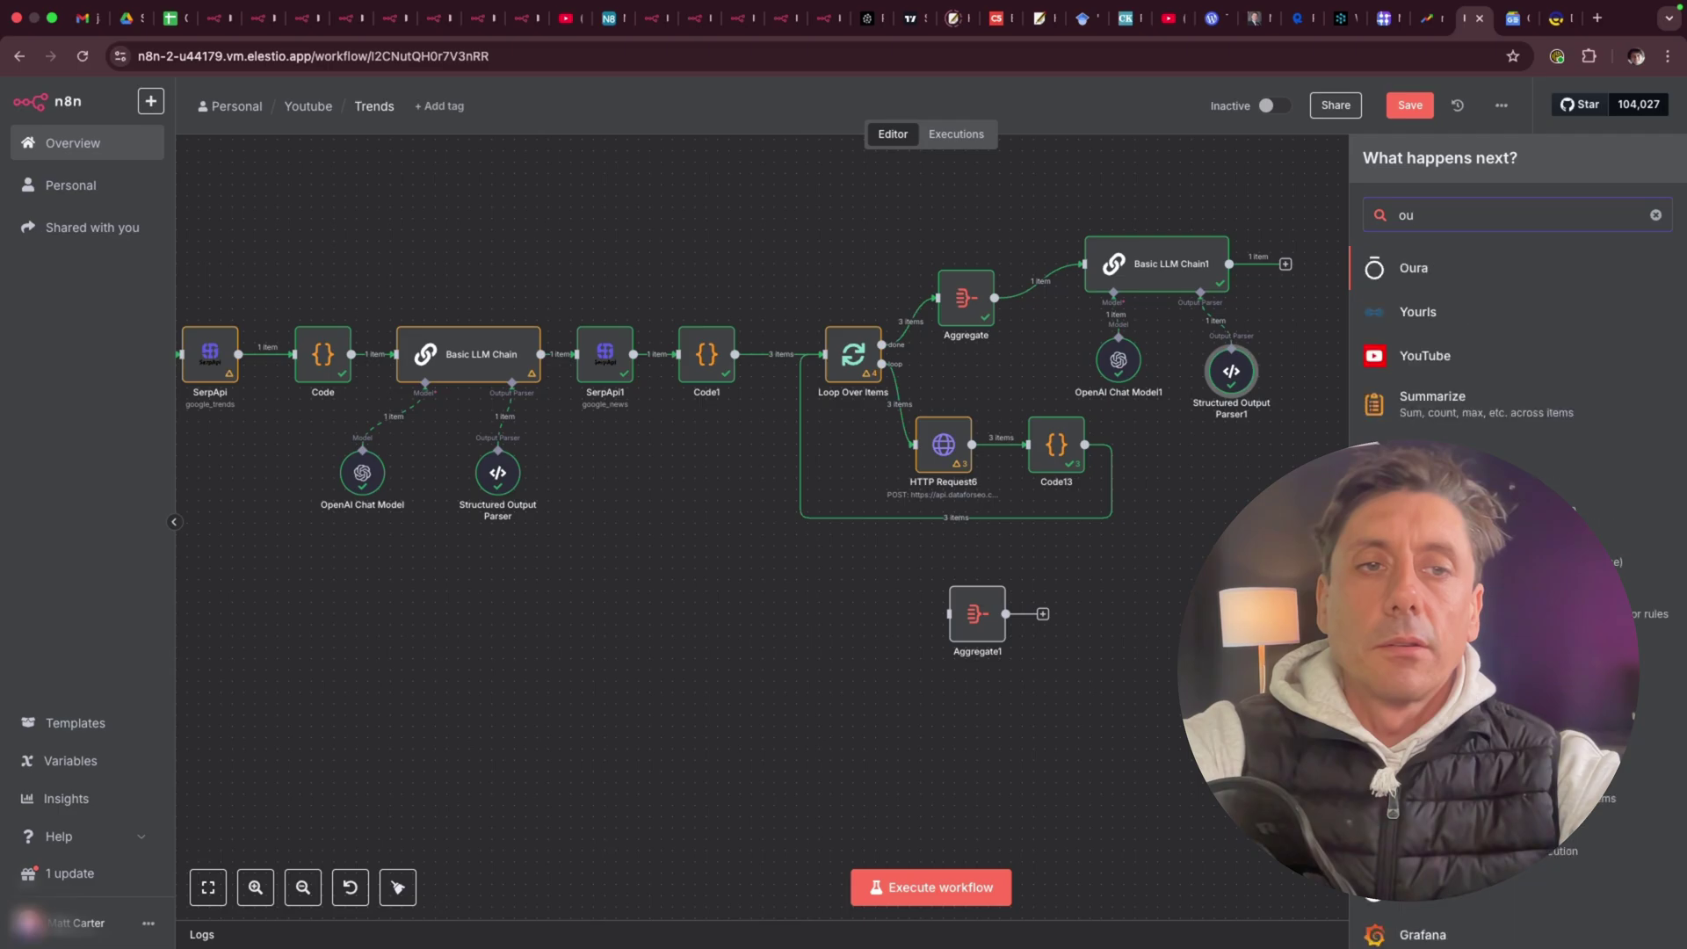
{"action": "key", "text": "BackSpace"}
{"action": "key", "text": "BackSpace"}
{"action": "type", "text": "stry"}
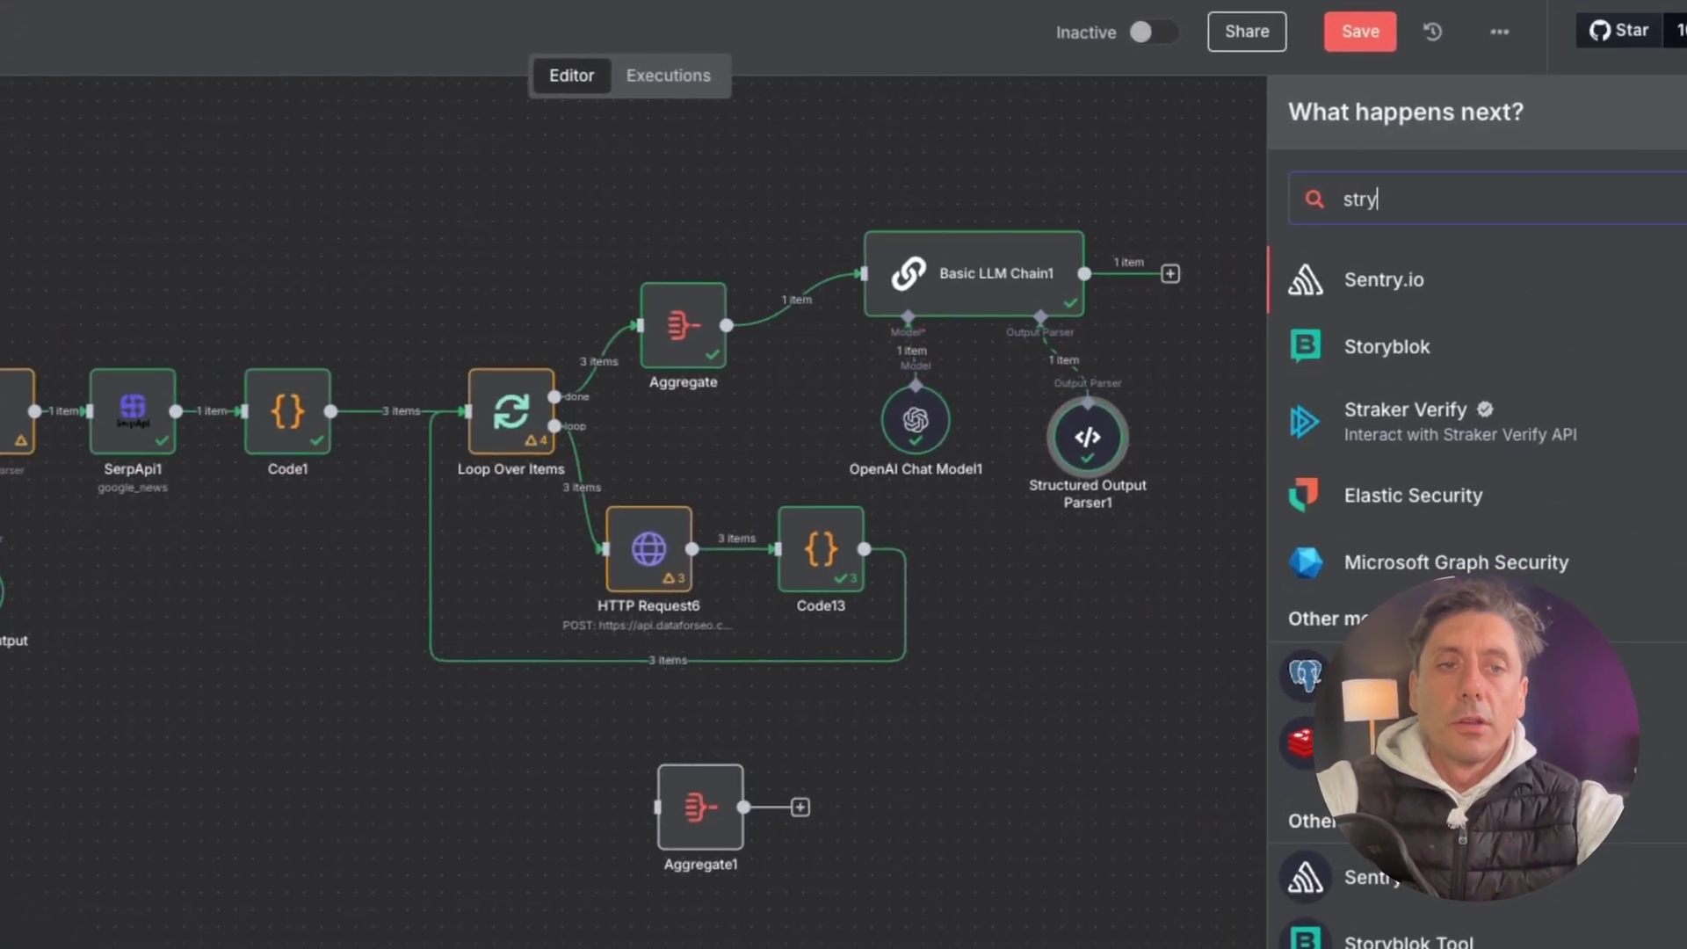
{"action": "key", "text": "BackSpace"}
{"action": "type", "text": "uct"}
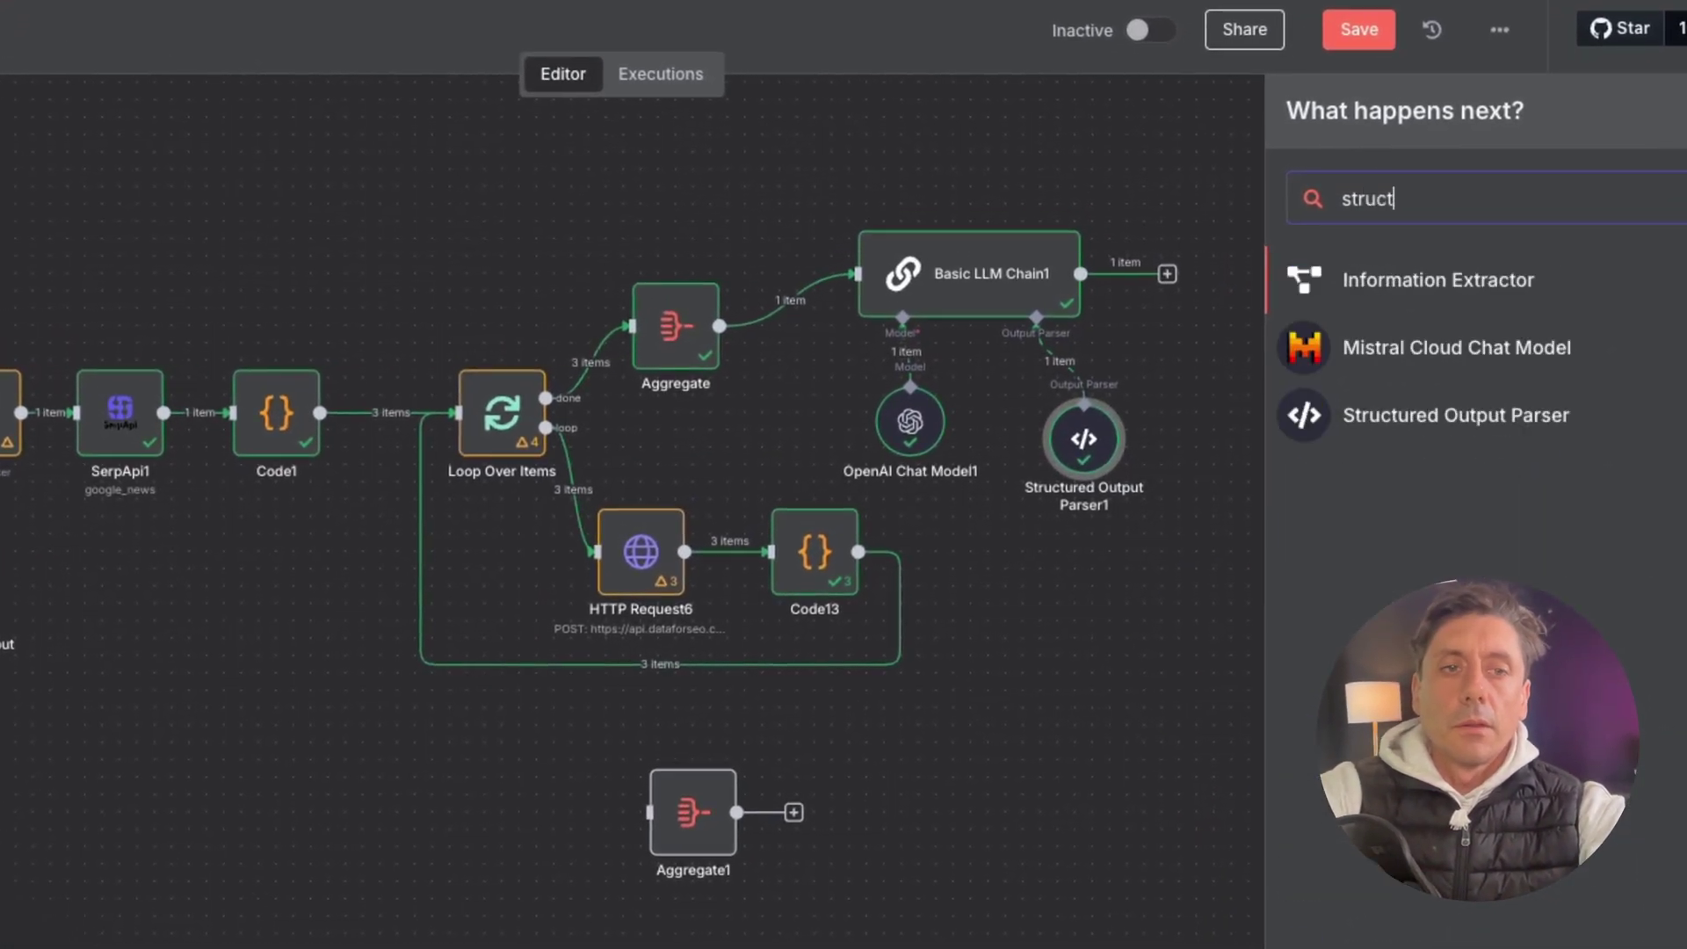
{"action": "left_click", "coordinate": [1105, 738]}
Open Structured Output Parser1 and examine its JSON example and the generated idea titles, bullets and formatting rules in its output.
{"action": "double_click", "coordinate": [1083, 439]}
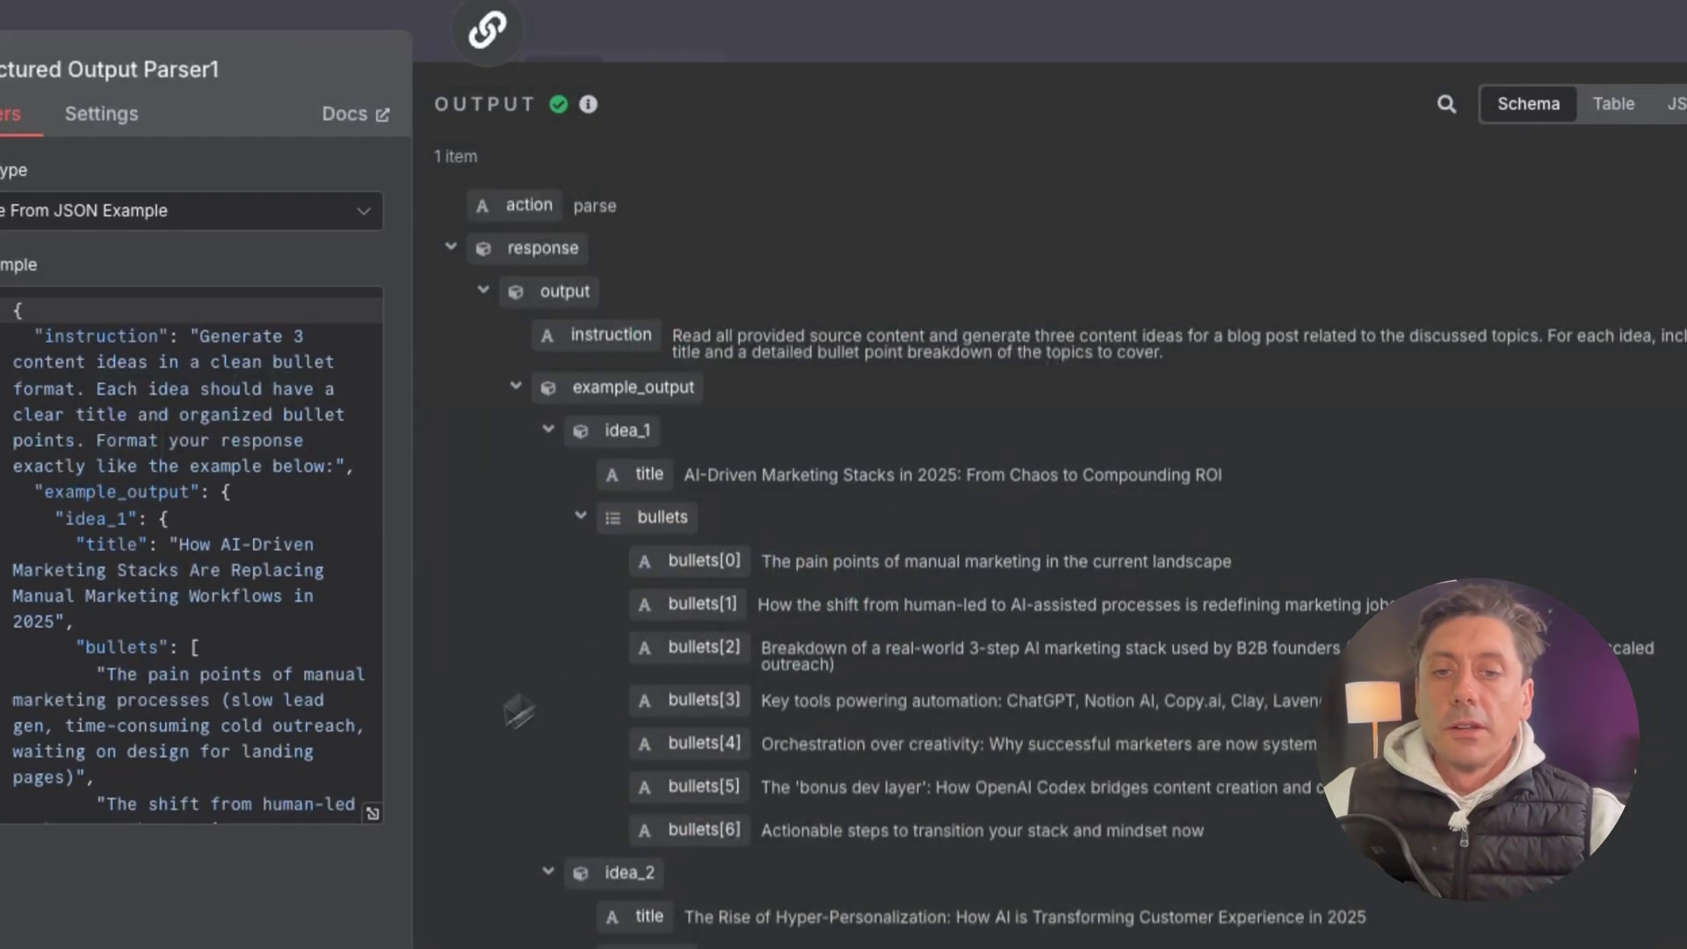
{"action": "left_click", "coordinate": [373, 813]}
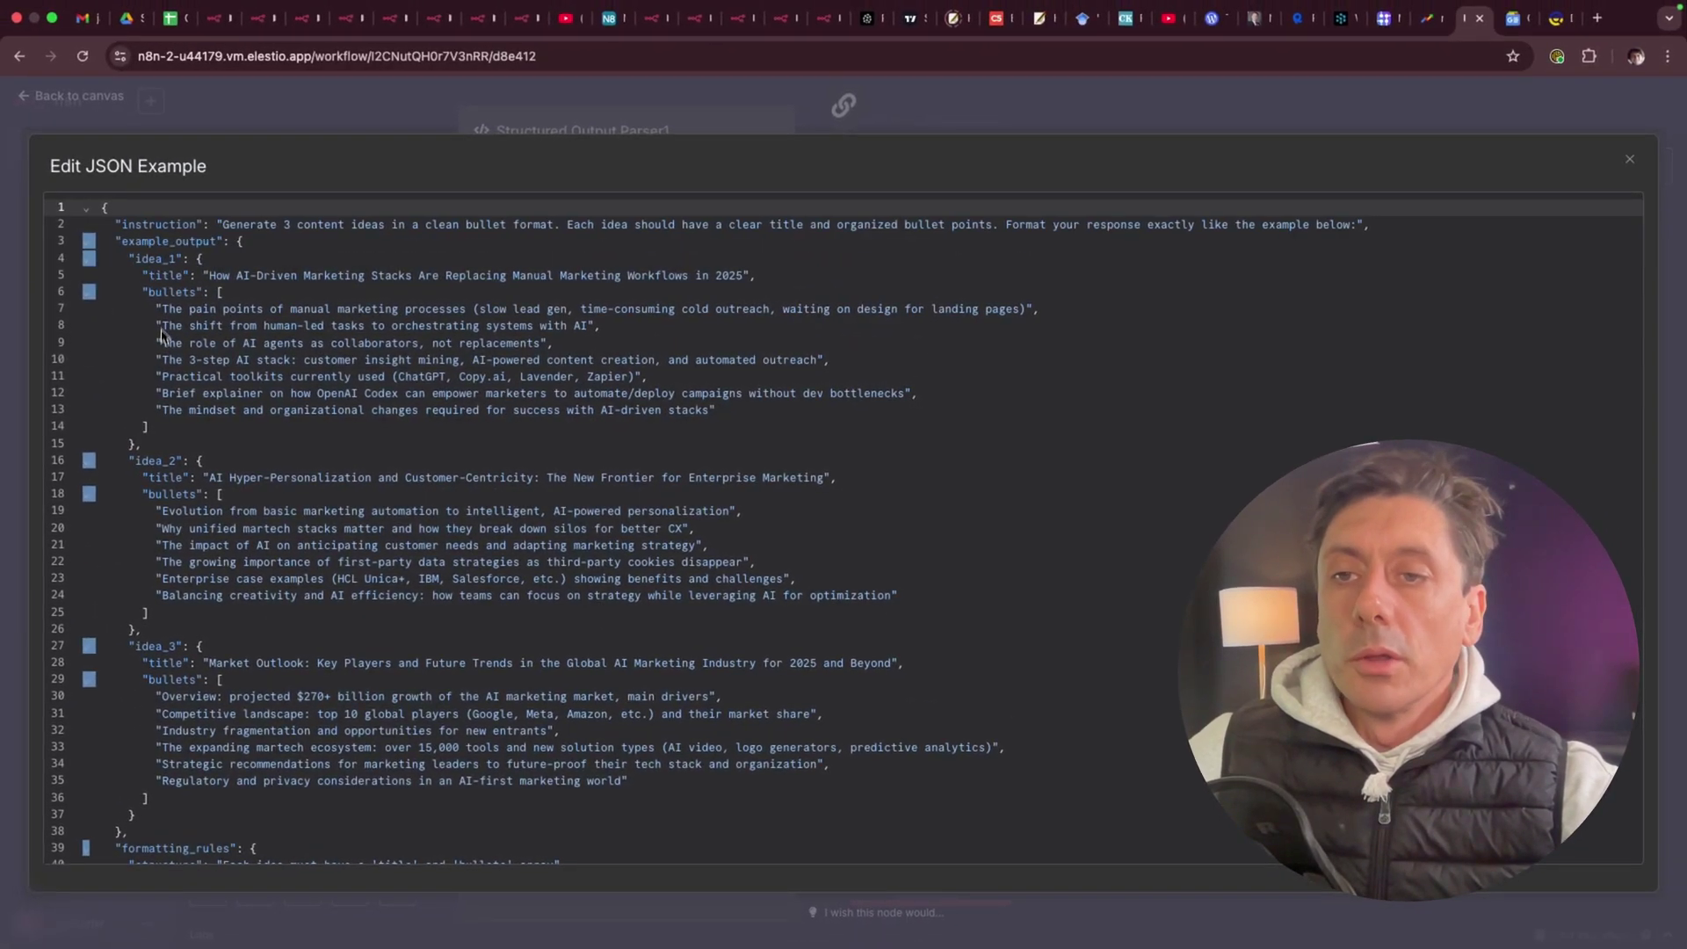
{"action": "left_click", "coordinate": [1630, 163]}
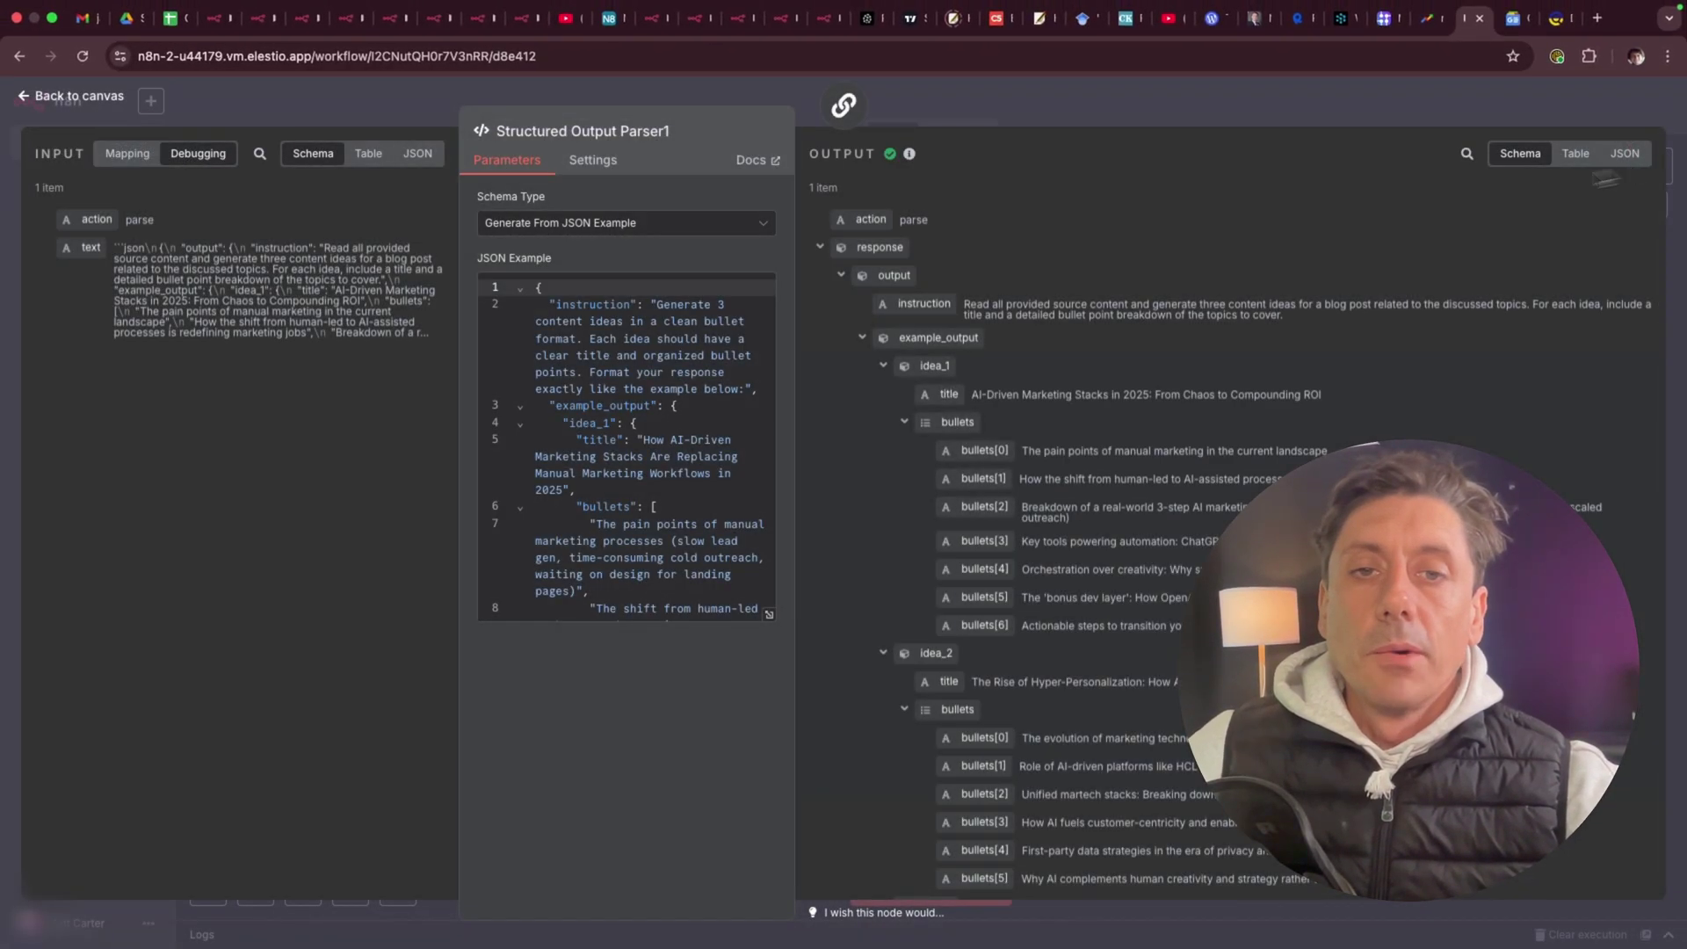
{"action": "scroll", "coordinate": [1095, 439], "scroll_direction": "down", "scroll_amount": 10}
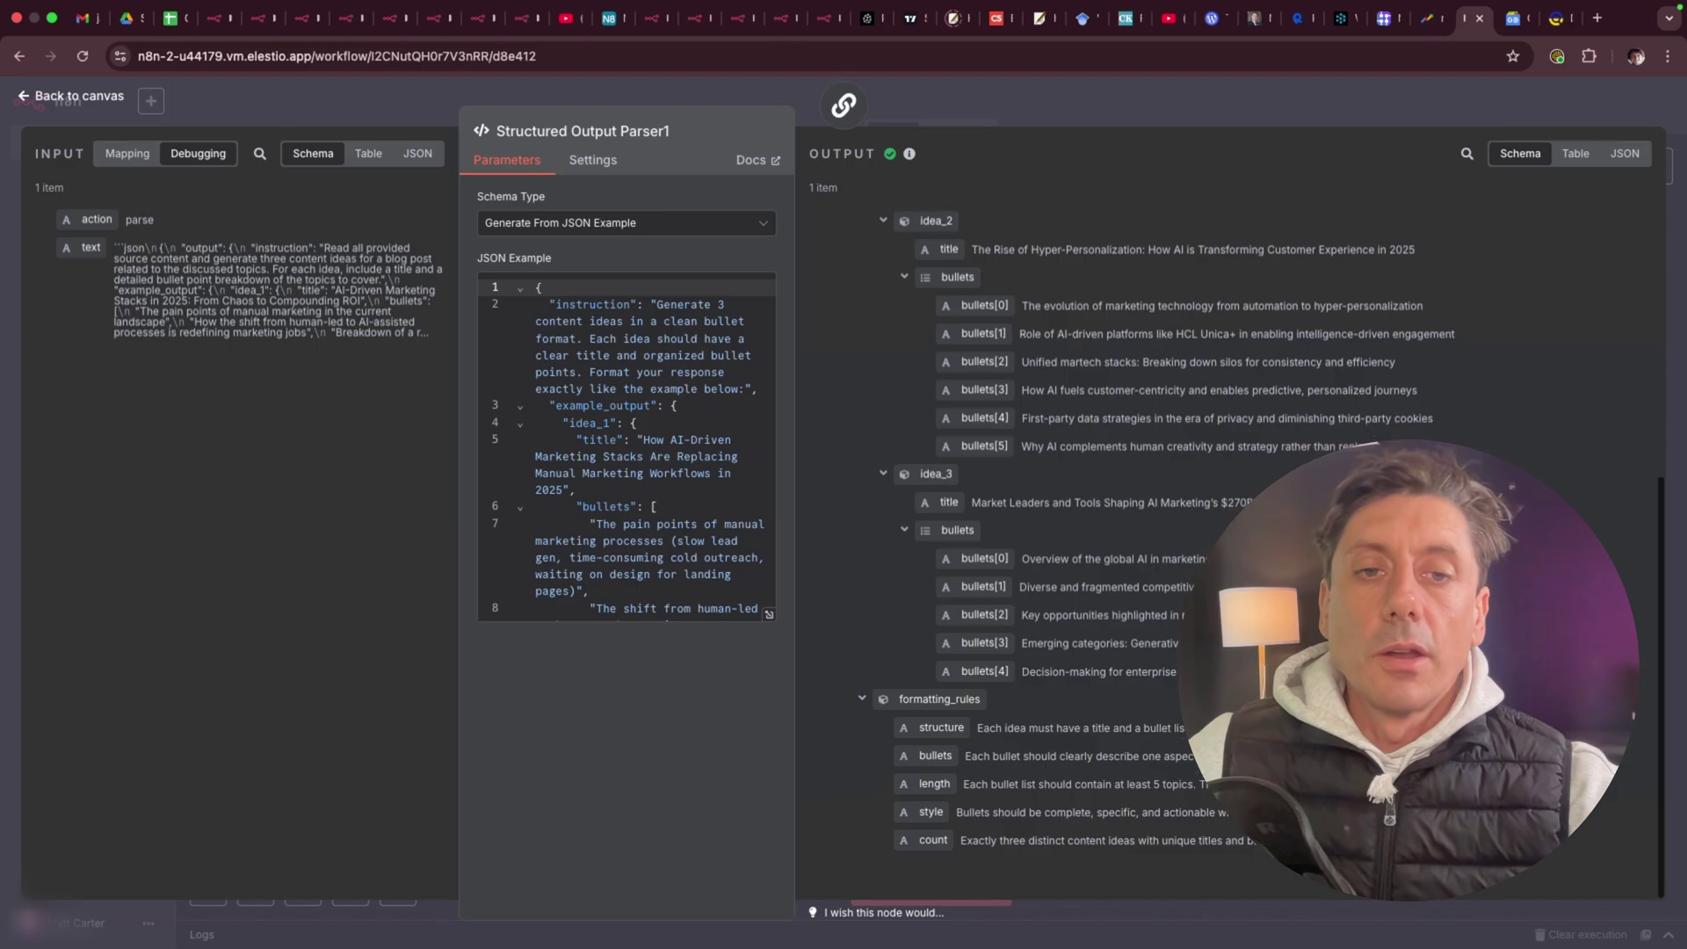
{"action": "scroll", "coordinate": [1099, 384], "scroll_direction": "up", "scroll_amount": 10}
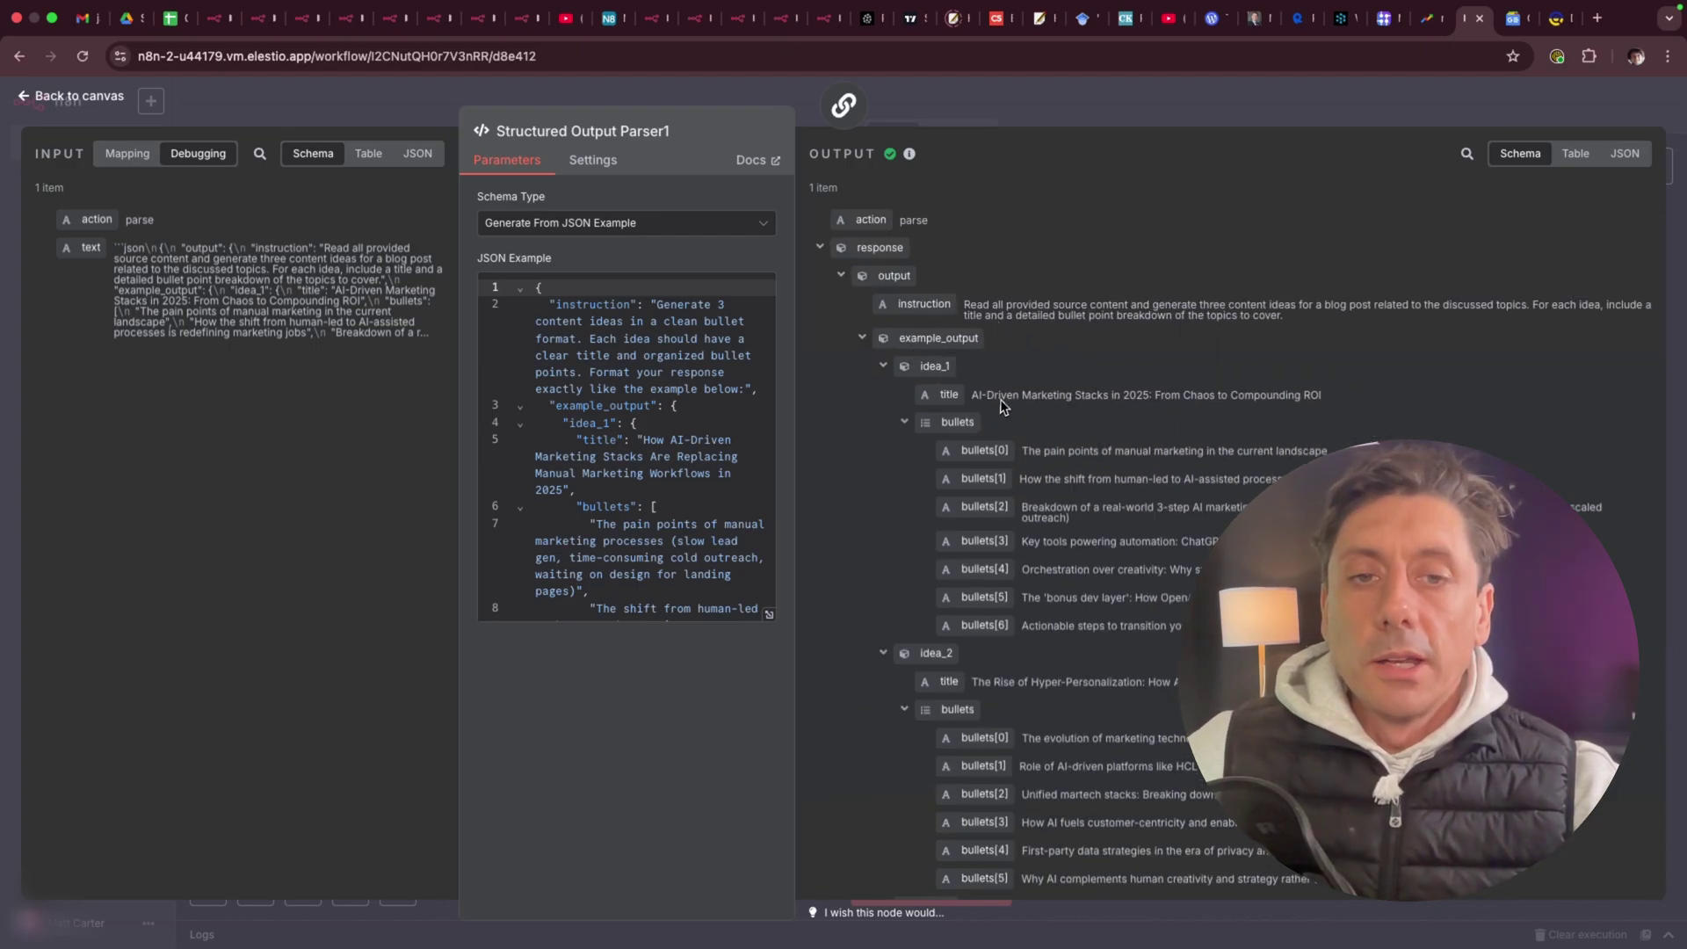
{"action": "left_click_drag", "start_coordinate": [1035, 457], "coordinate": [1059, 641]}
{"action": "scroll", "coordinate": [1080, 629], "scroll_direction": "down", "scroll_amount": 10}
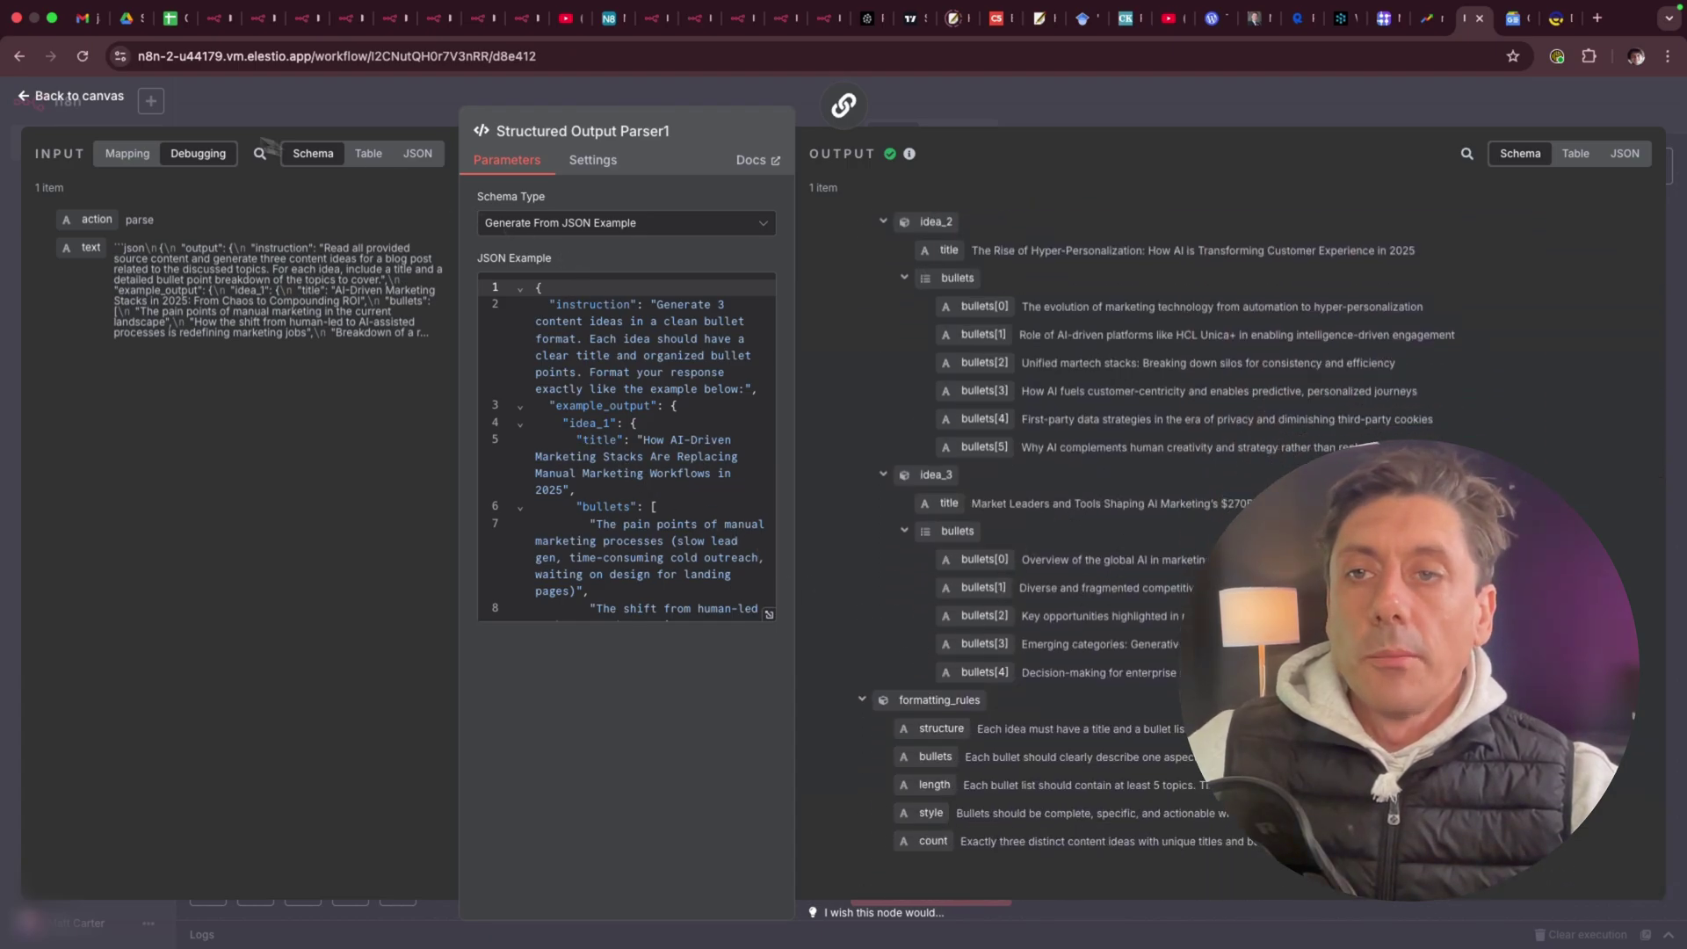
Close the Structured Output Parser1 details and delete the unconnected Aggregate1 node from the canvas.
{"action": "left_click", "coordinate": [79, 96]}
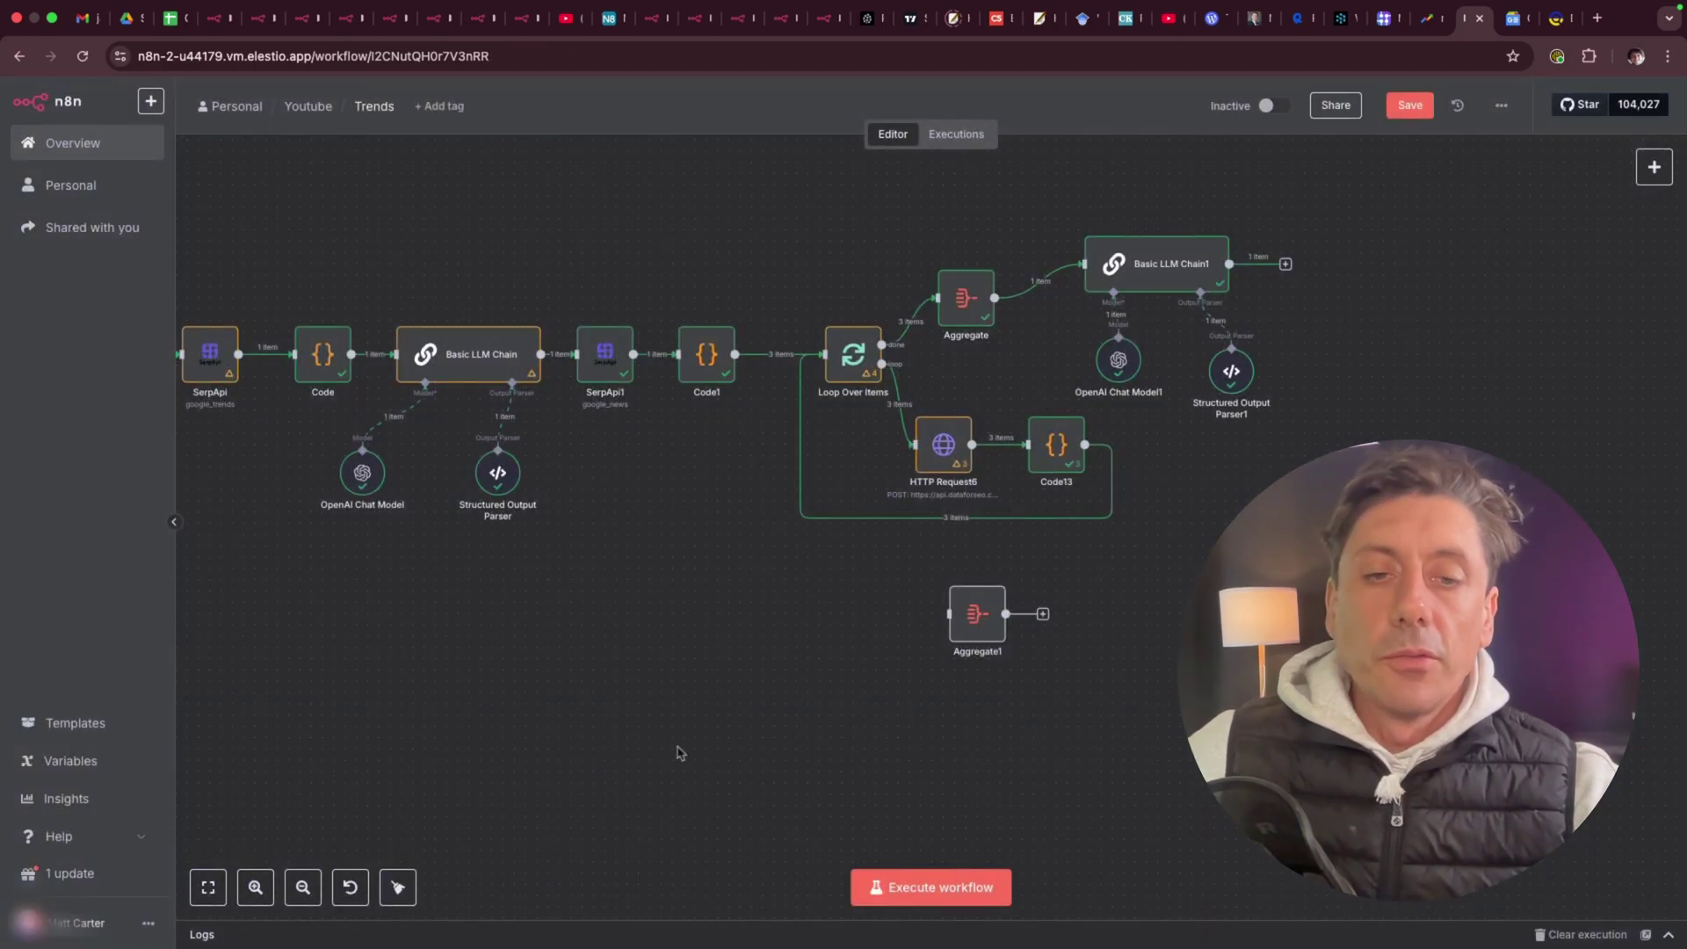
{"action": "left_click", "coordinate": [973, 595]}
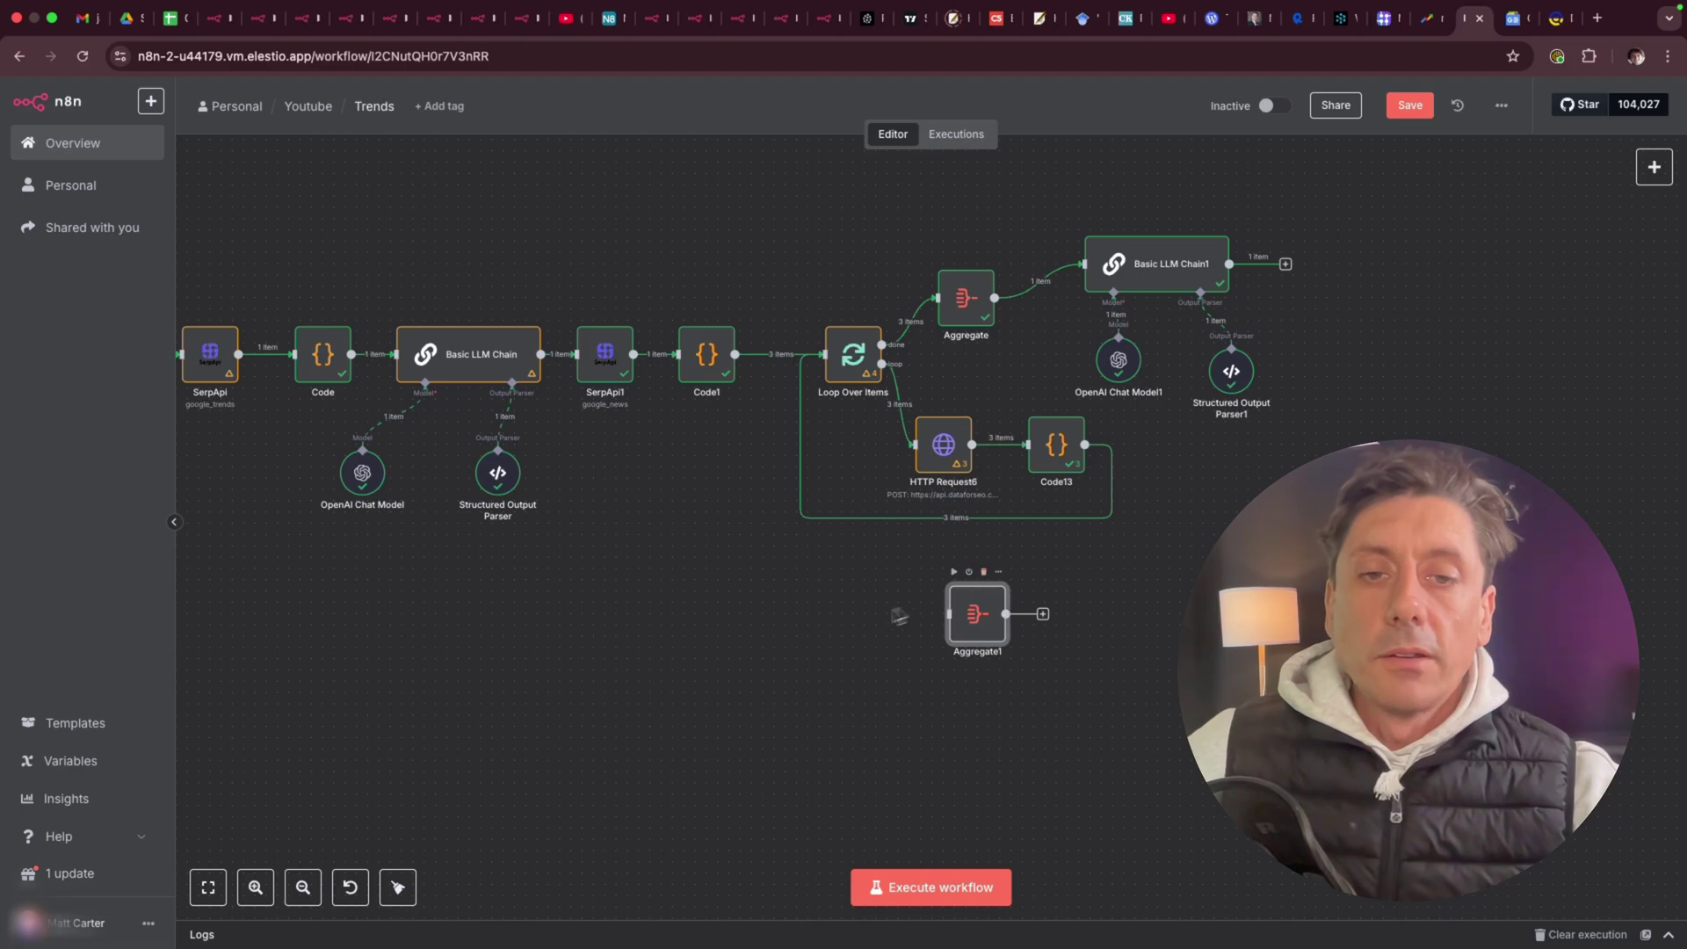
{"action": "left_click", "coordinate": [981, 583]}
{"action": "scroll", "coordinate": [858, 651], "scroll_direction": "left", "scroll_amount": 2}
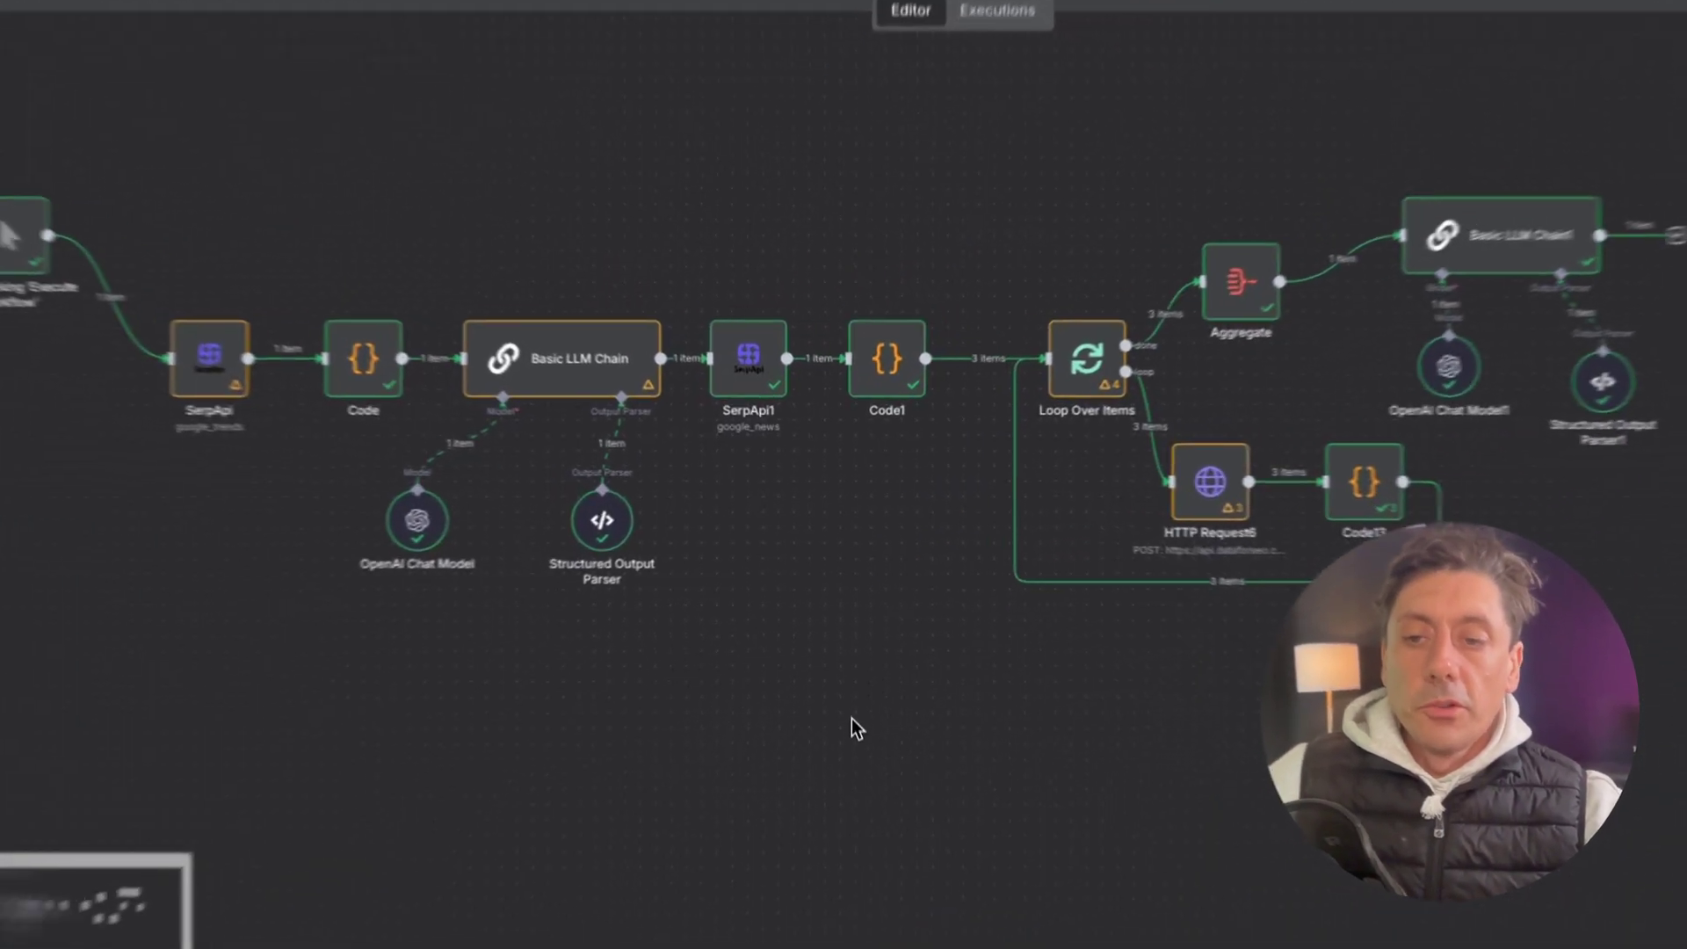
Move the SerpApi, Basic LLM Chain and Code1 nodes above the main row so the first half of the workflow is staggered.
{"action": "scroll", "coordinate": [572, 847], "scroll_direction": "right", "scroll_amount": 5}
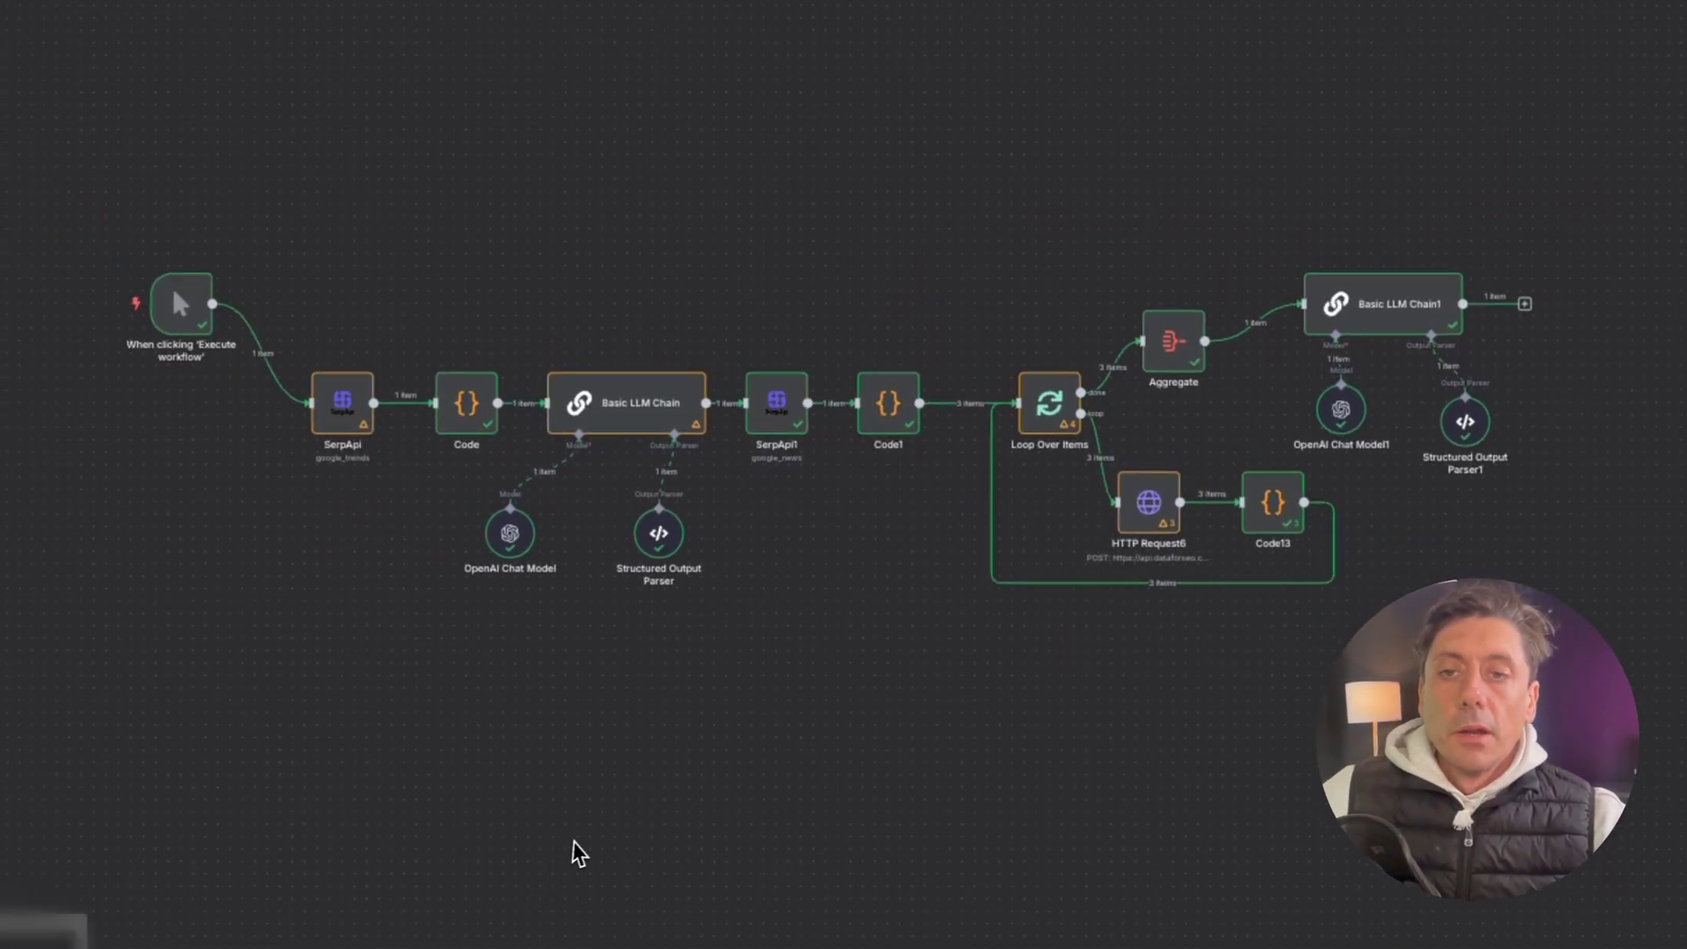
{"action": "scroll", "coordinate": [587, 845], "scroll_direction": "left", "scroll_amount": 3}
{"action": "mouse_move", "coordinate": [99, 391]}
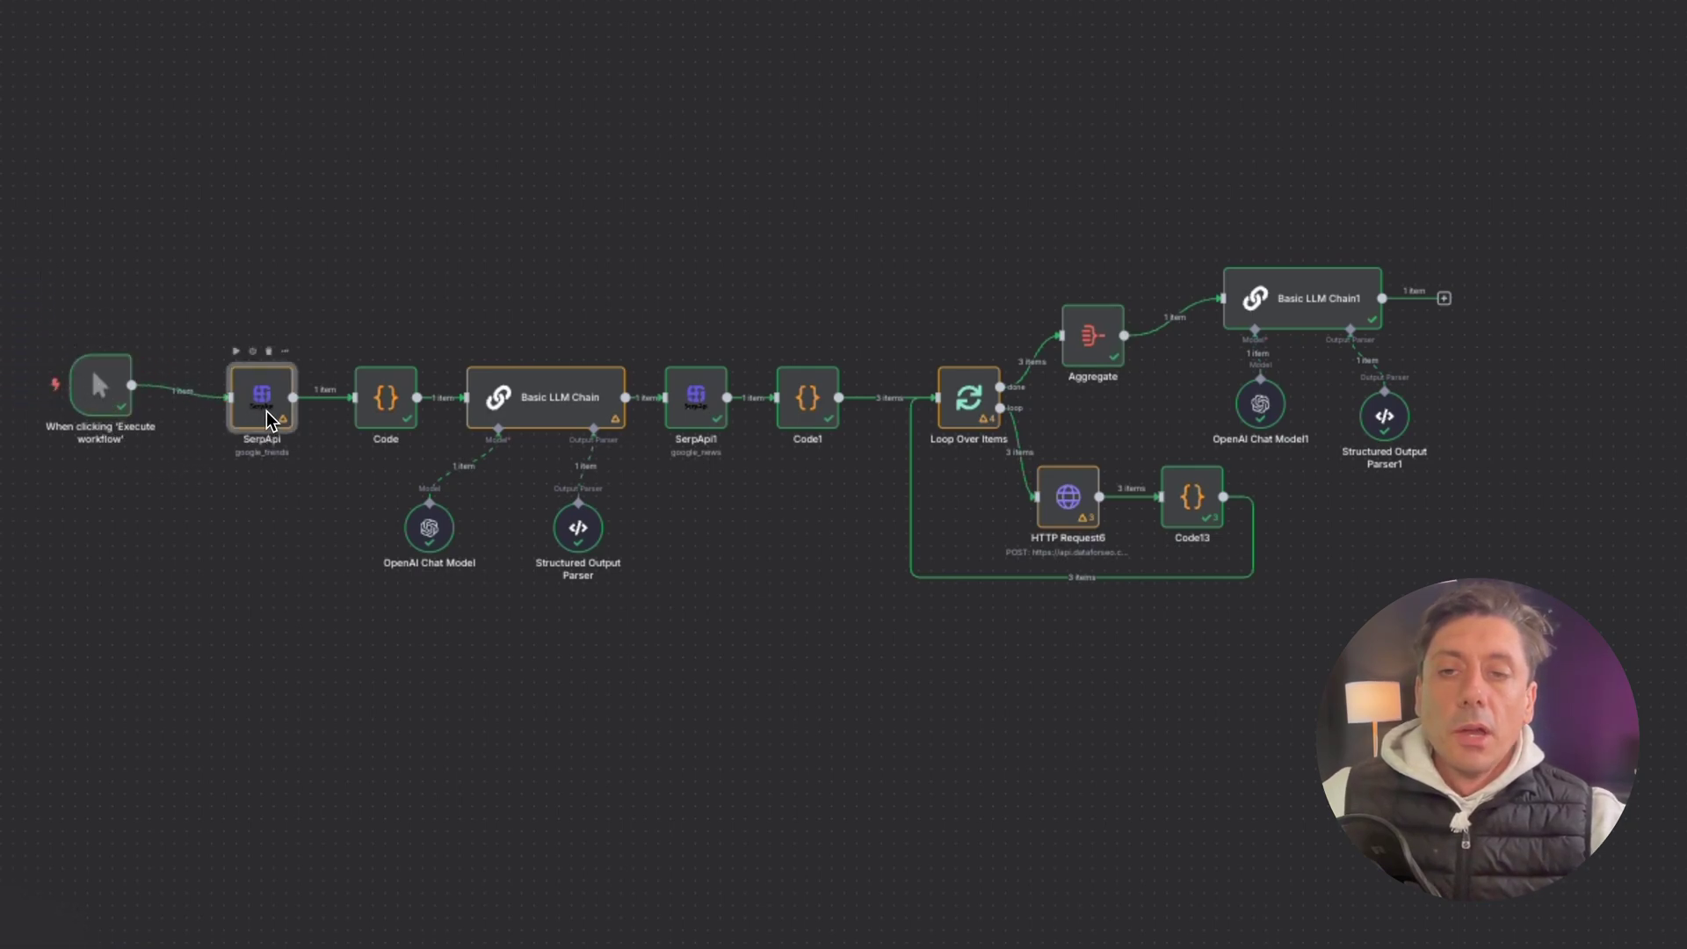
{"action": "left_click_drag", "start_coordinate": [276, 420], "coordinate": [252, 285]}
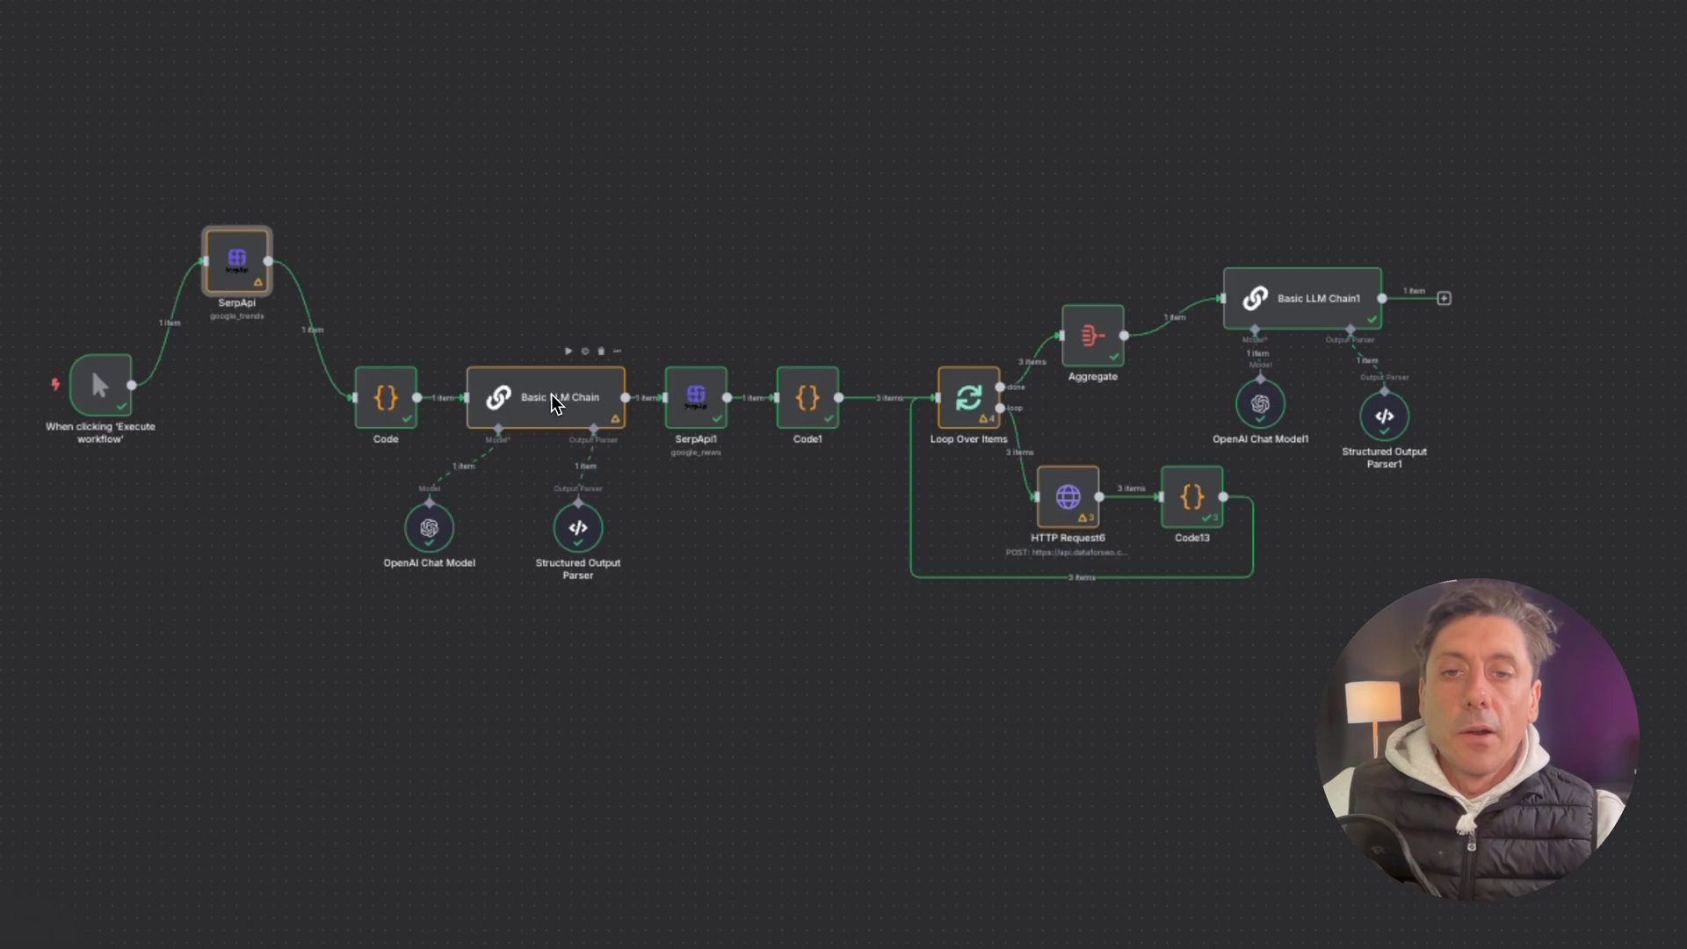
{"action": "left_click_drag", "start_coordinate": [551, 394], "coordinate": [547, 265]}
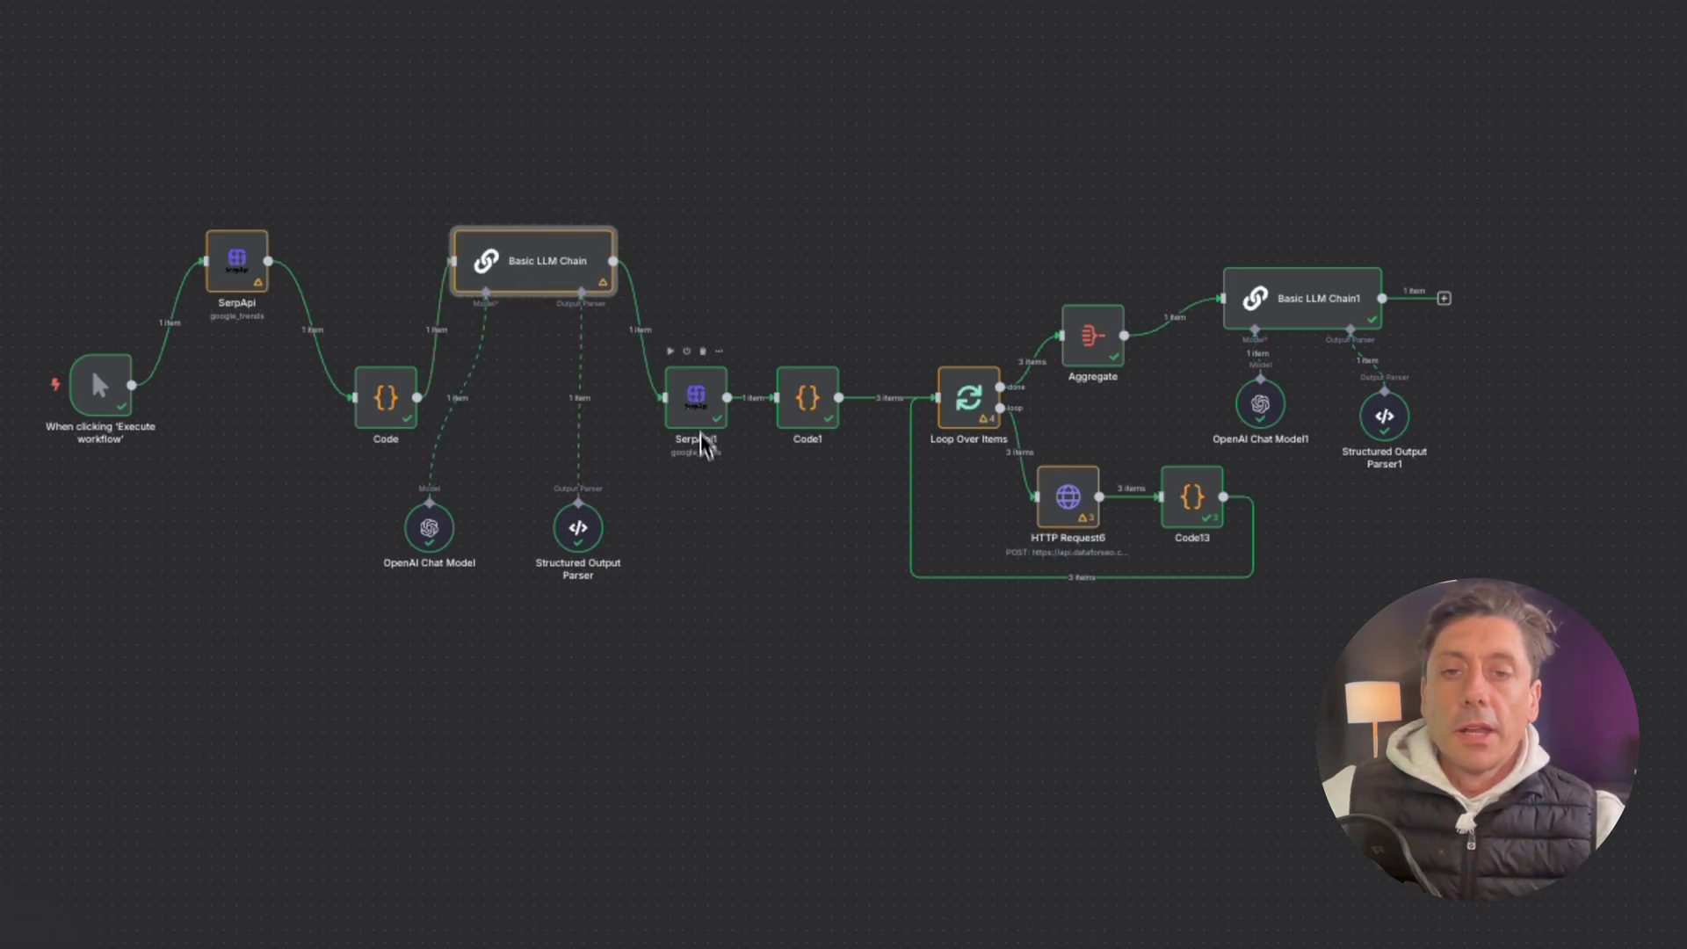
{"action": "mouse_move", "coordinate": [703, 420]}
{"action": "left_mouse_down"}
{"action": "mouse_move", "coordinate": [698, 251]}
{"action": "mouse_move", "coordinate": [692, 404]}
{"action": "left_mouse_up"}
{"action": "left_click_drag", "start_coordinate": [818, 370], "coordinate": [805, 258]}
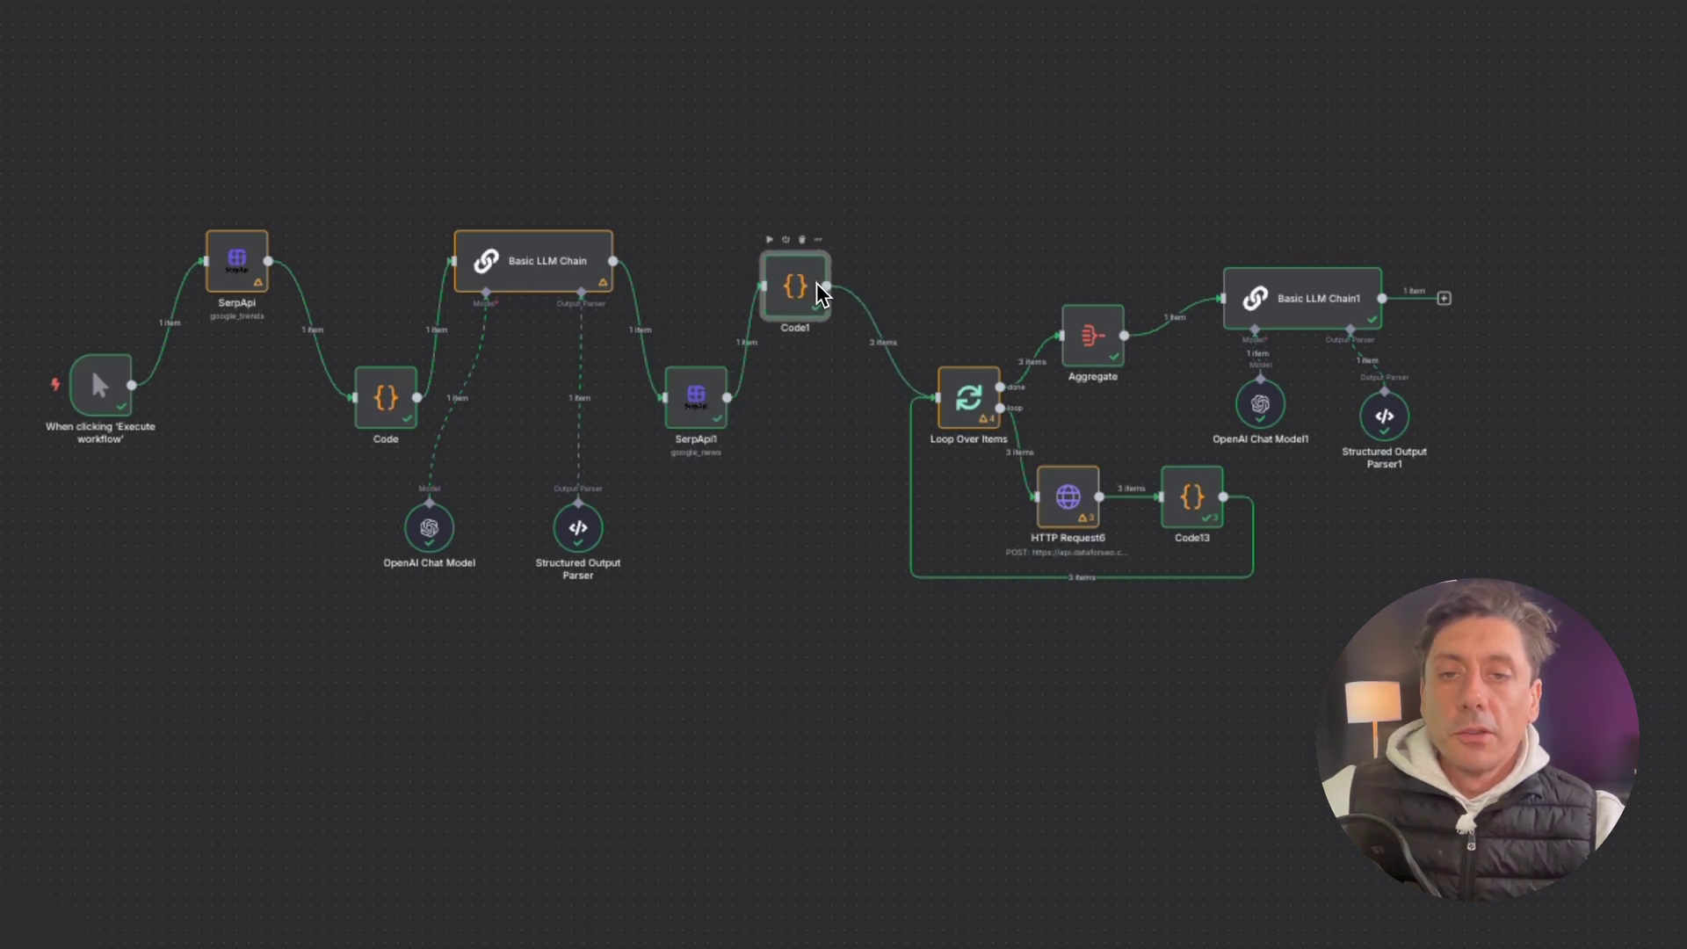
{"action": "left_click", "coordinate": [789, 686]}
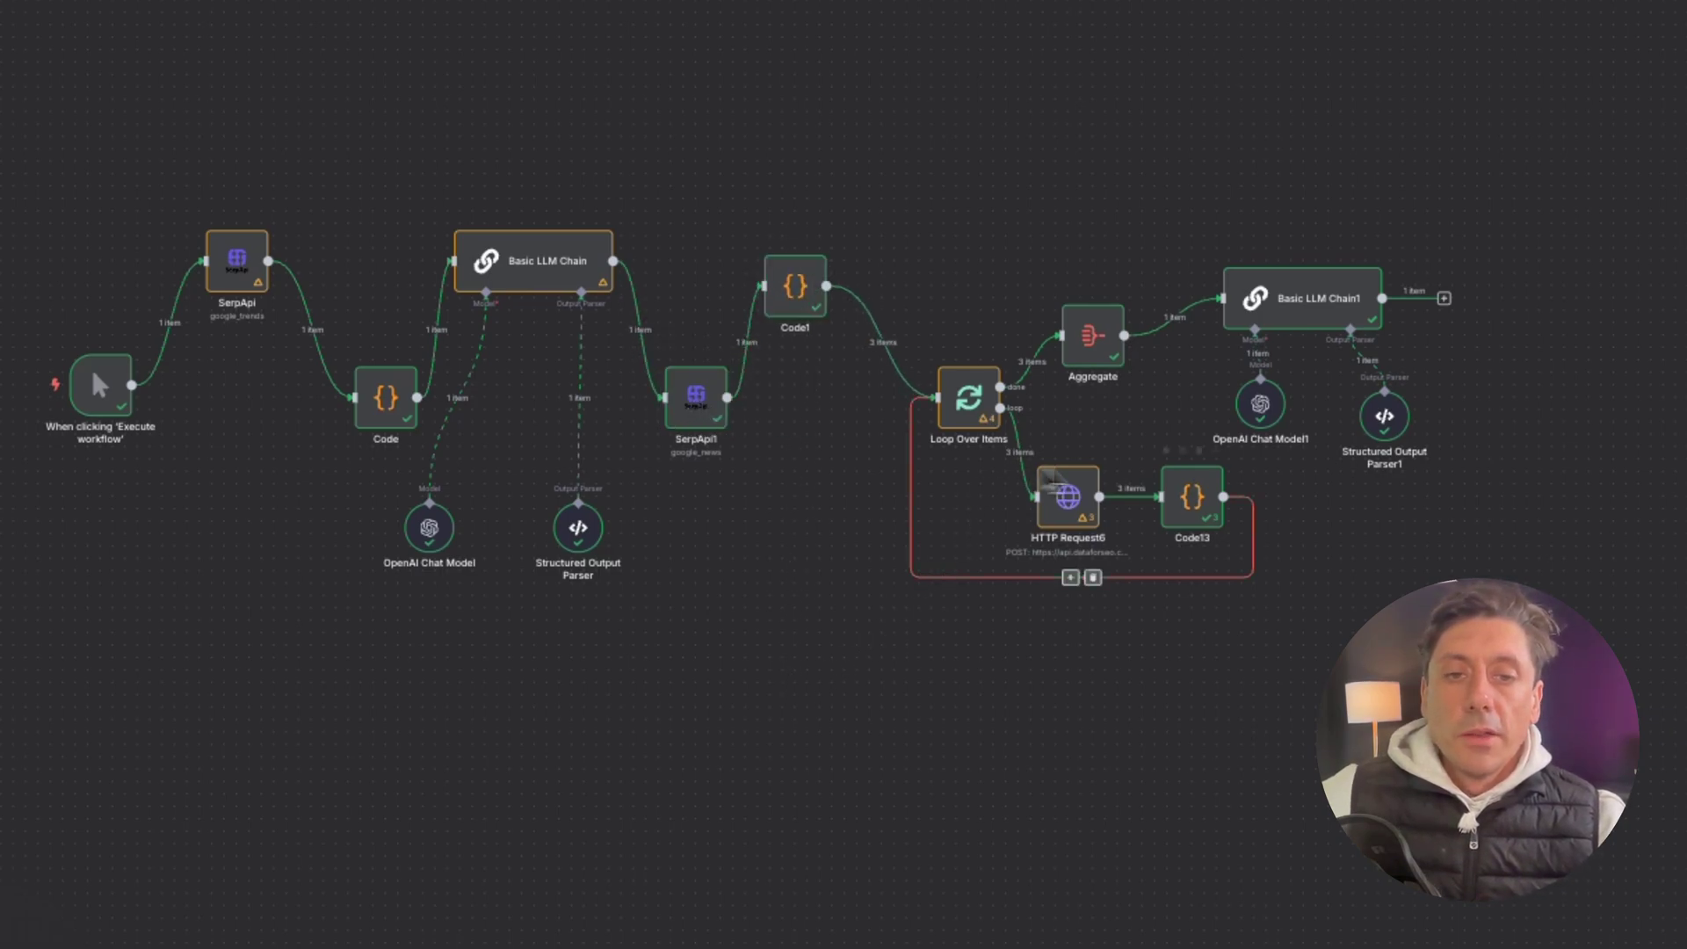
Shift the Aggregate node slightly up and to the left, and nudge Basic LLM Chain1 slightly to the right.
{"action": "mouse_move", "coordinate": [1018, 465]}
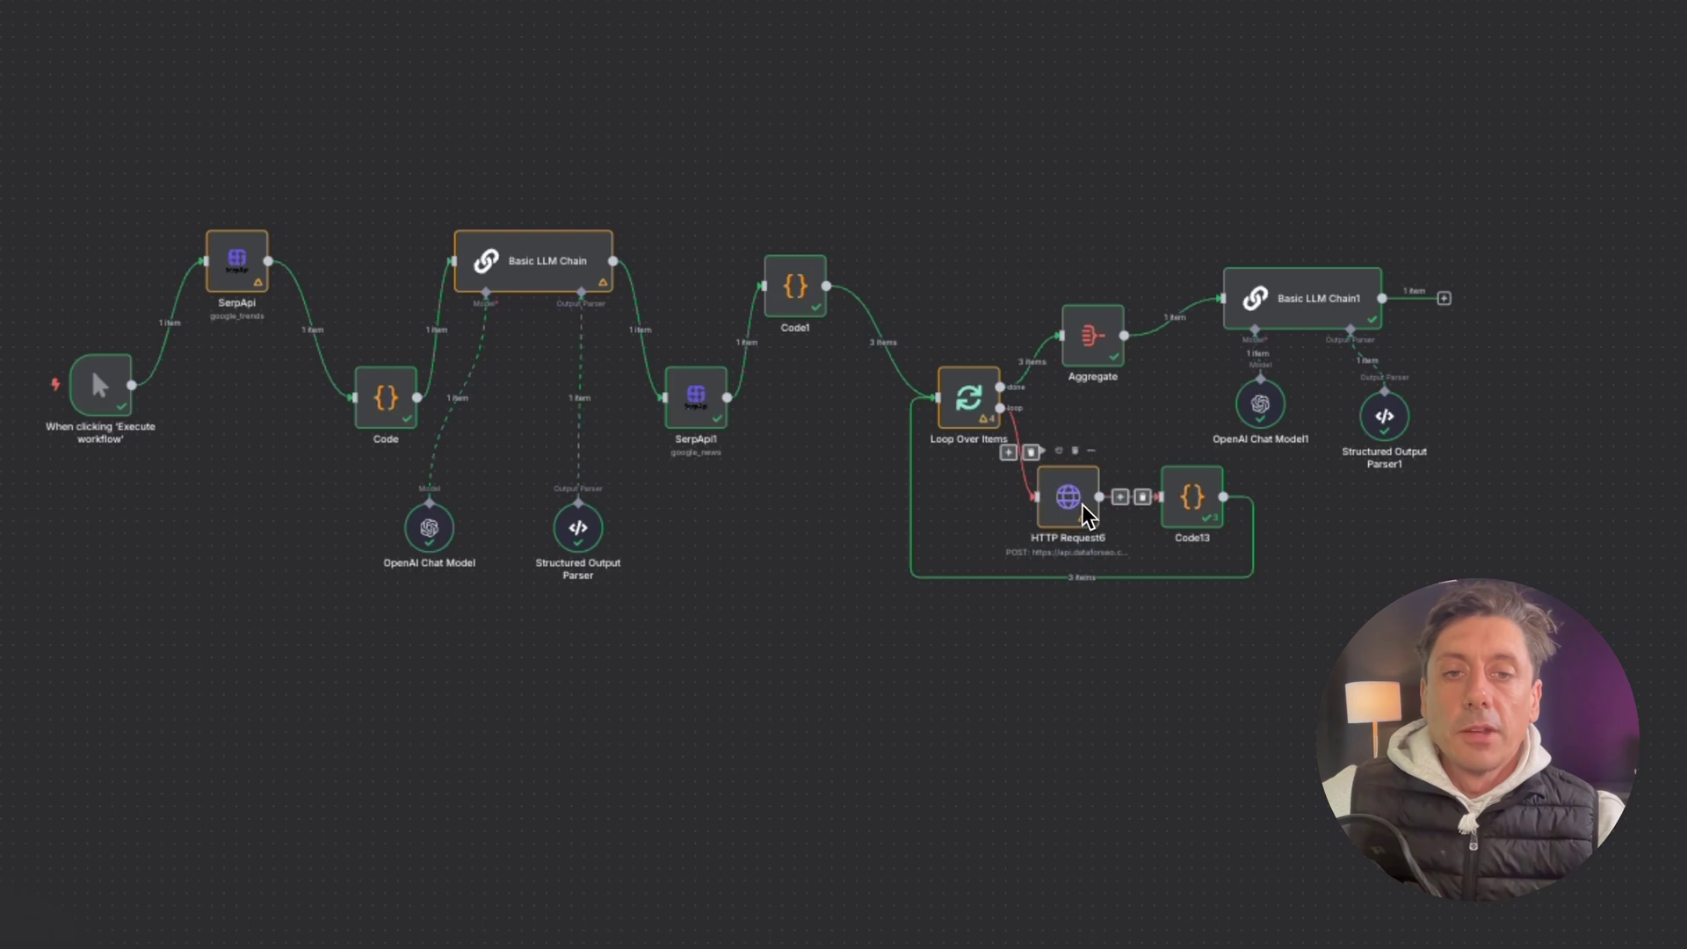
{"action": "mouse_move", "coordinate": [1059, 580]}
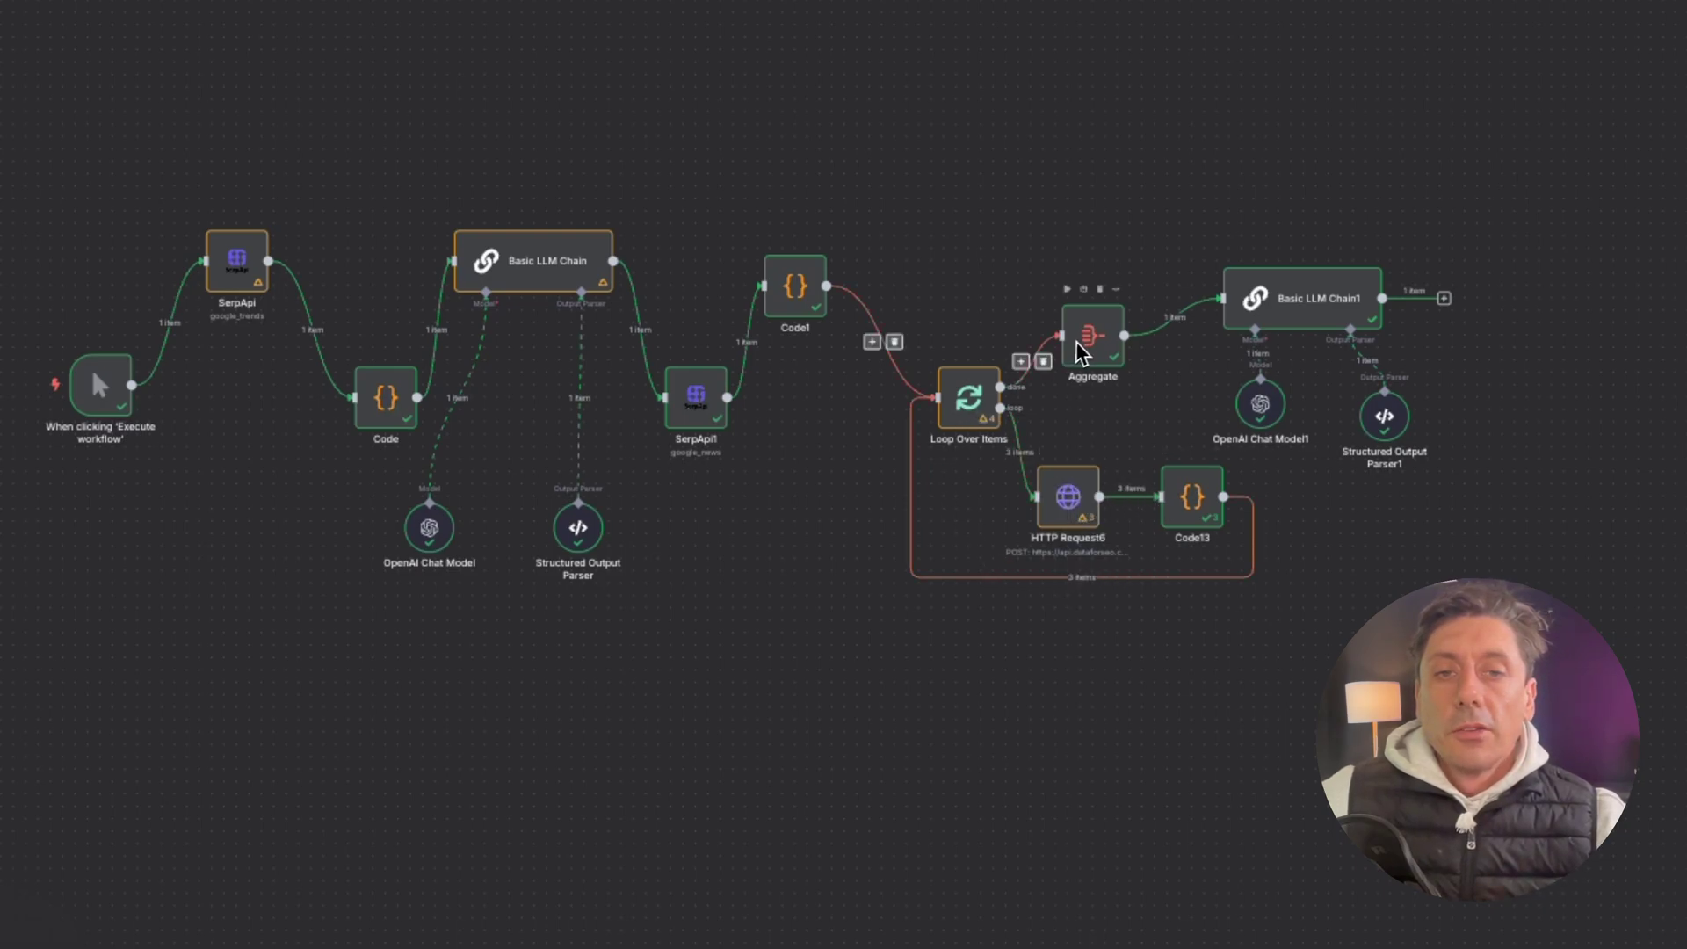
{"action": "mouse_move", "coordinate": [1078, 341]}
{"action": "left_mouse_down"}
{"action": "mouse_move", "coordinate": [1079, 262]}
{"action": "mouse_move", "coordinate": [1073, 337]}
{"action": "mouse_move", "coordinate": [1068, 314]}
{"action": "left_mouse_up"}
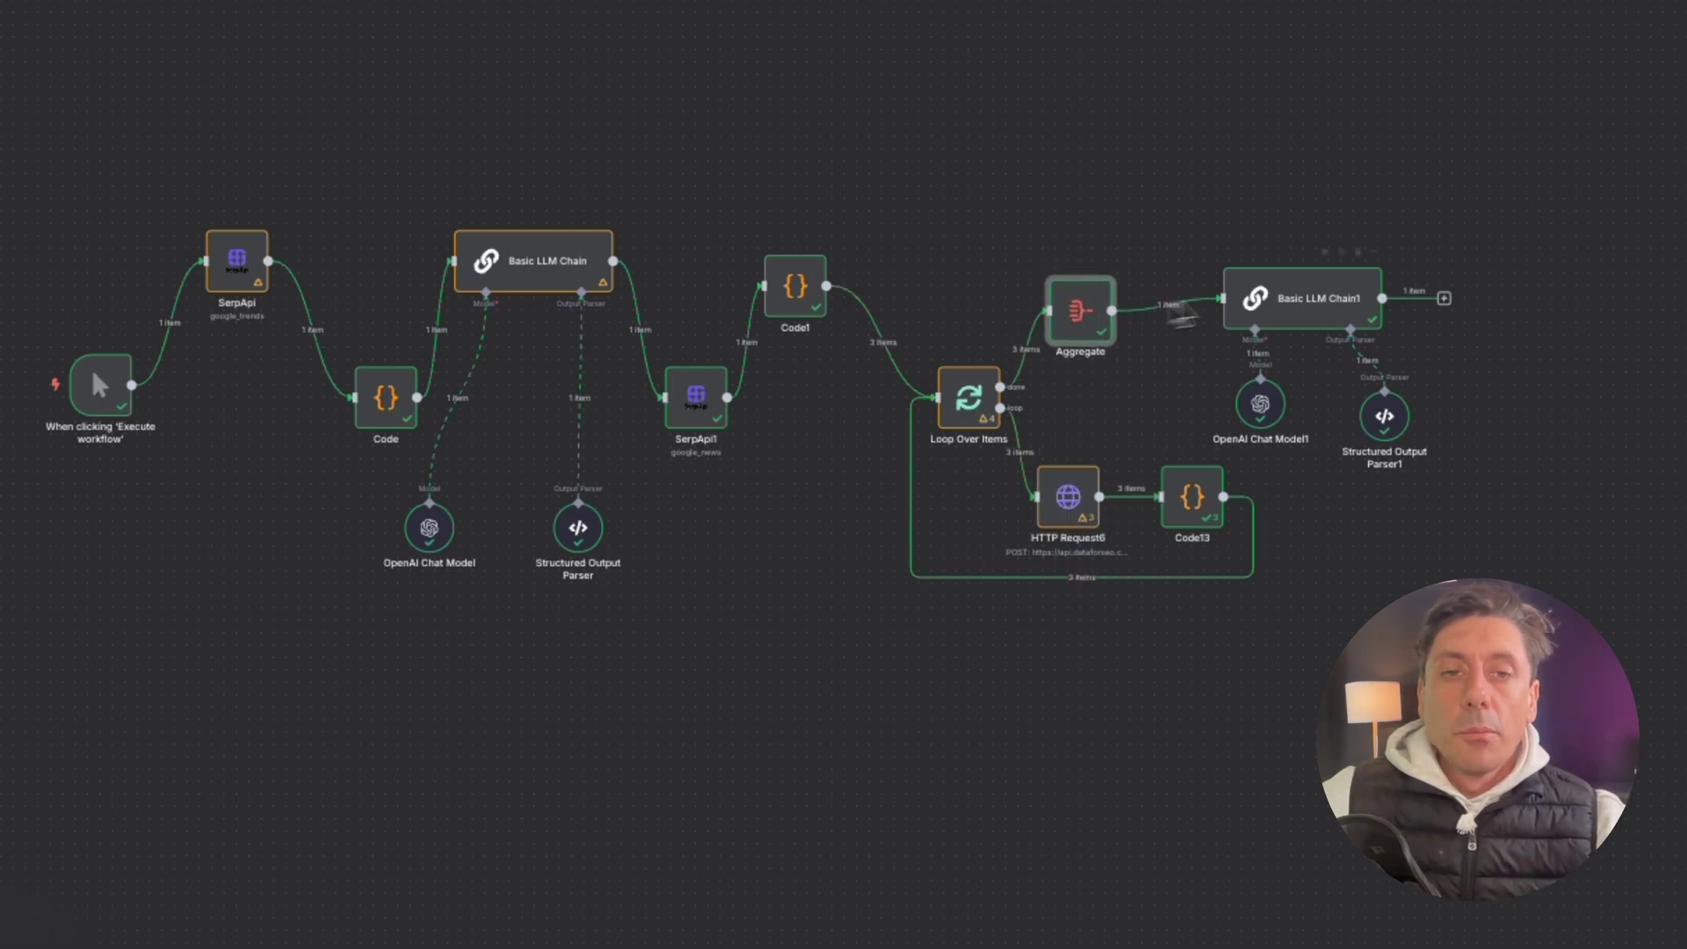
{"action": "mouse_move", "coordinate": [1312, 286]}
{"action": "left_mouse_down"}
{"action": "mouse_move", "coordinate": [1317, 223]}
{"action": "mouse_move", "coordinate": [1327, 292]}
{"action": "left_mouse_up"}
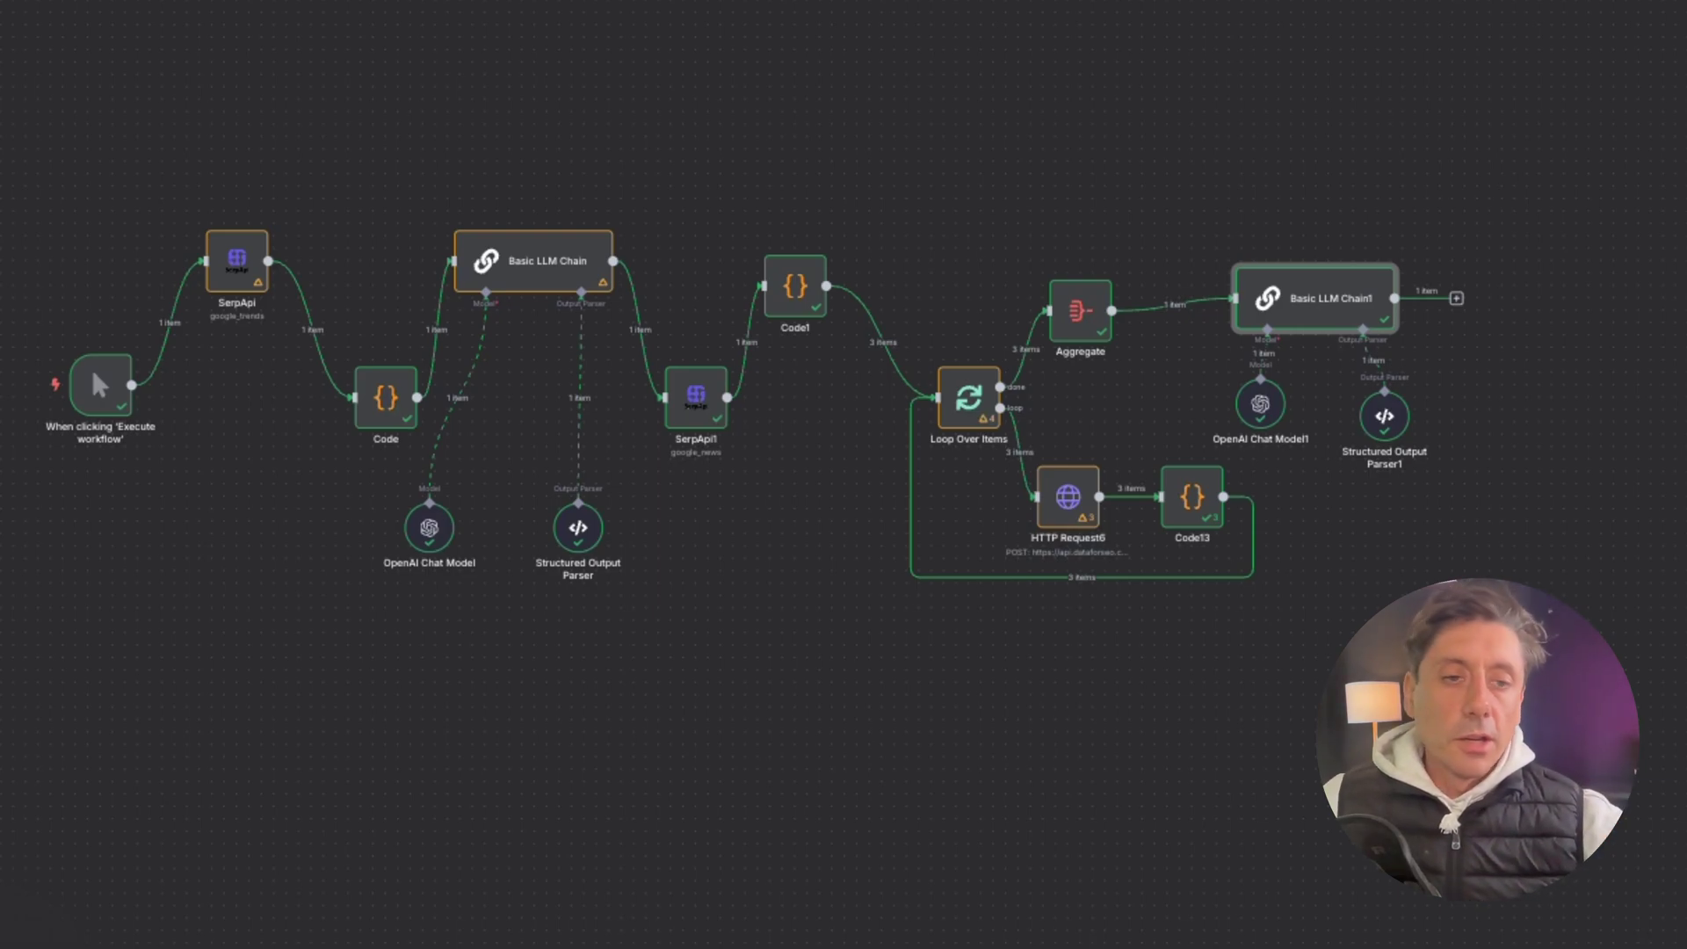
{"action": "scroll", "coordinate": [1581, 505], "scroll_direction": "up", "scroll_amount": 2}
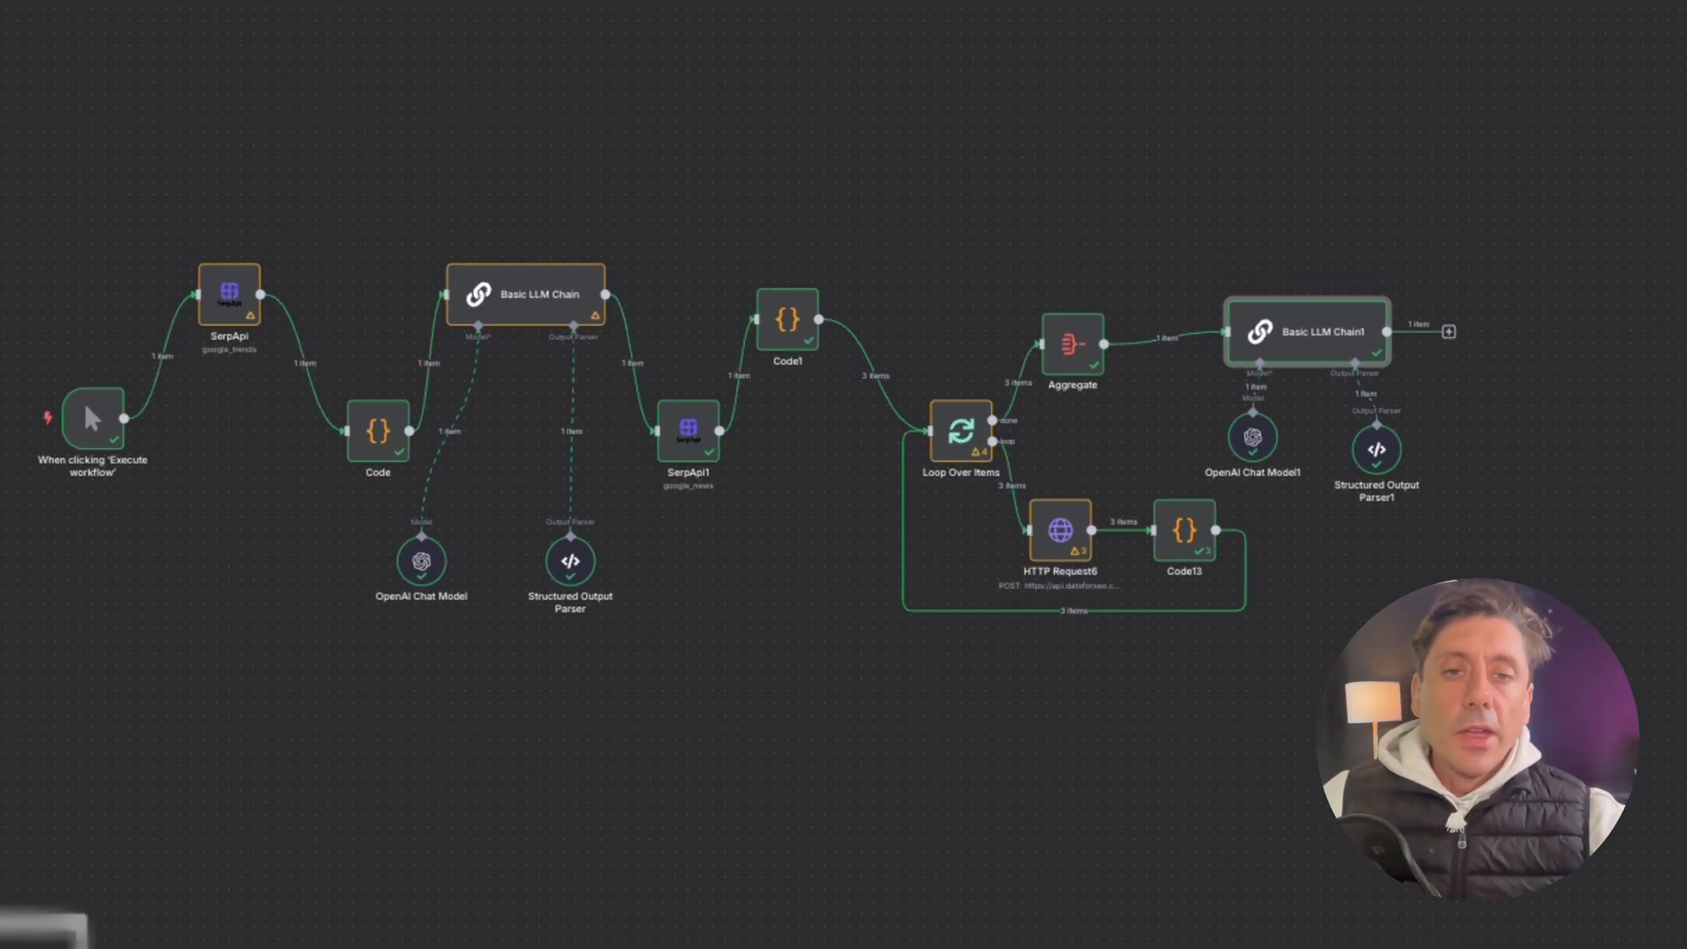